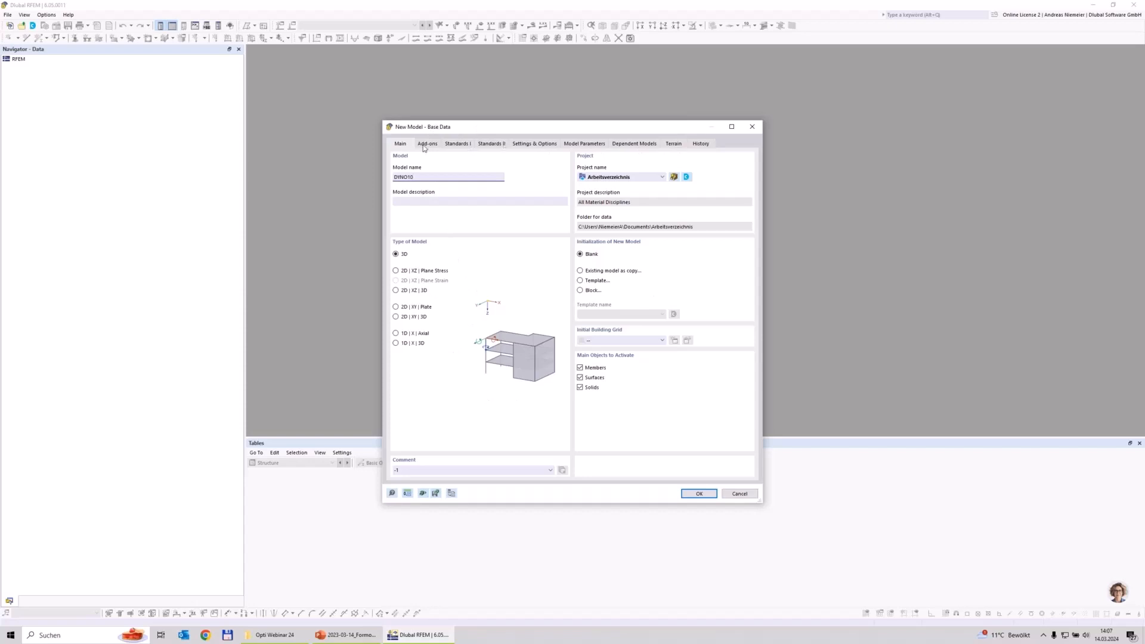
Step: Activate the Time History Analysis and Steel Design add-ons for the new 3D model
{"action": "left_click", "coordinate": [433, 145]}
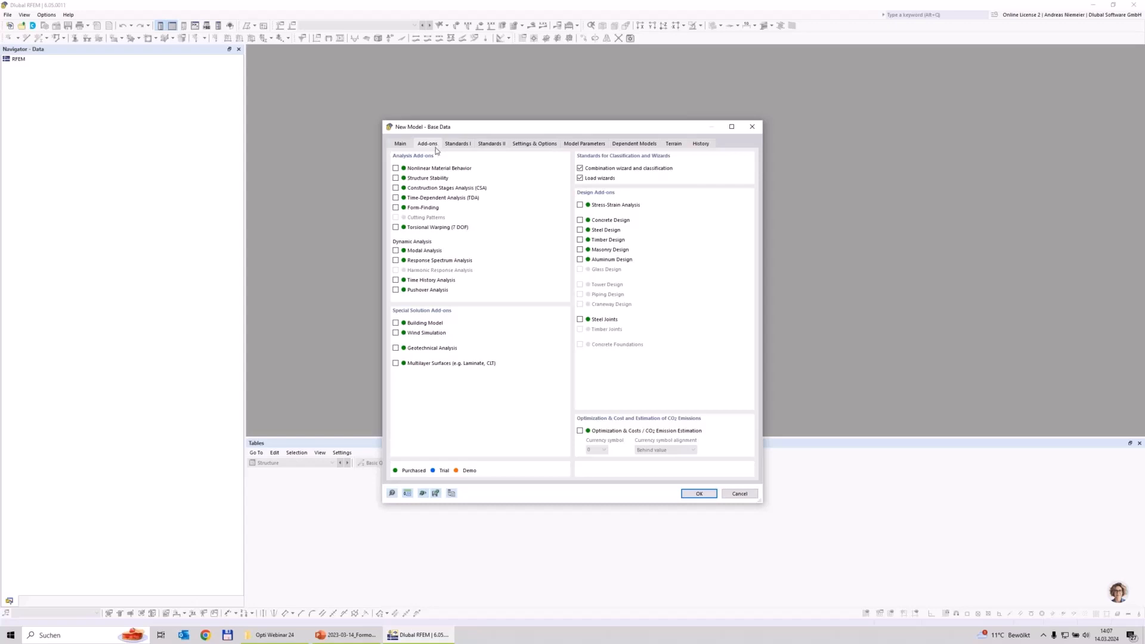
{"action": "left_click", "coordinate": [396, 280]}
{"action": "left_click", "coordinate": [580, 230]}
Step: Keep EN 1993 as the steel design standard and create the model from the base data
{"action": "left_click", "coordinate": [447, 145]}
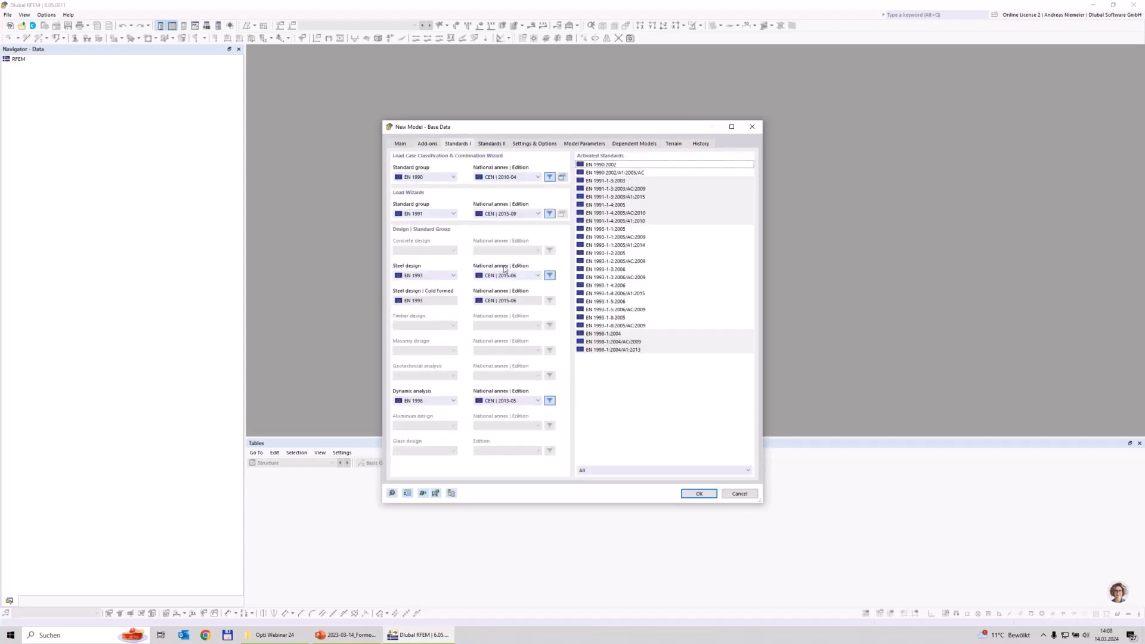
{"action": "left_click", "coordinate": [421, 276]}
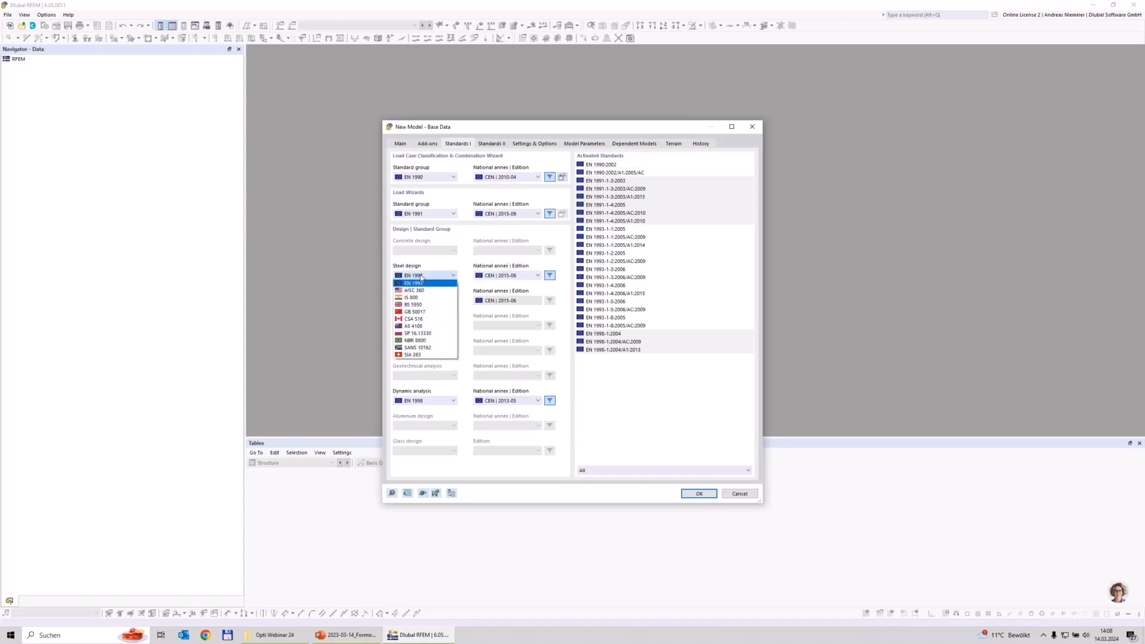
{"action": "left_click", "coordinate": [421, 279]}
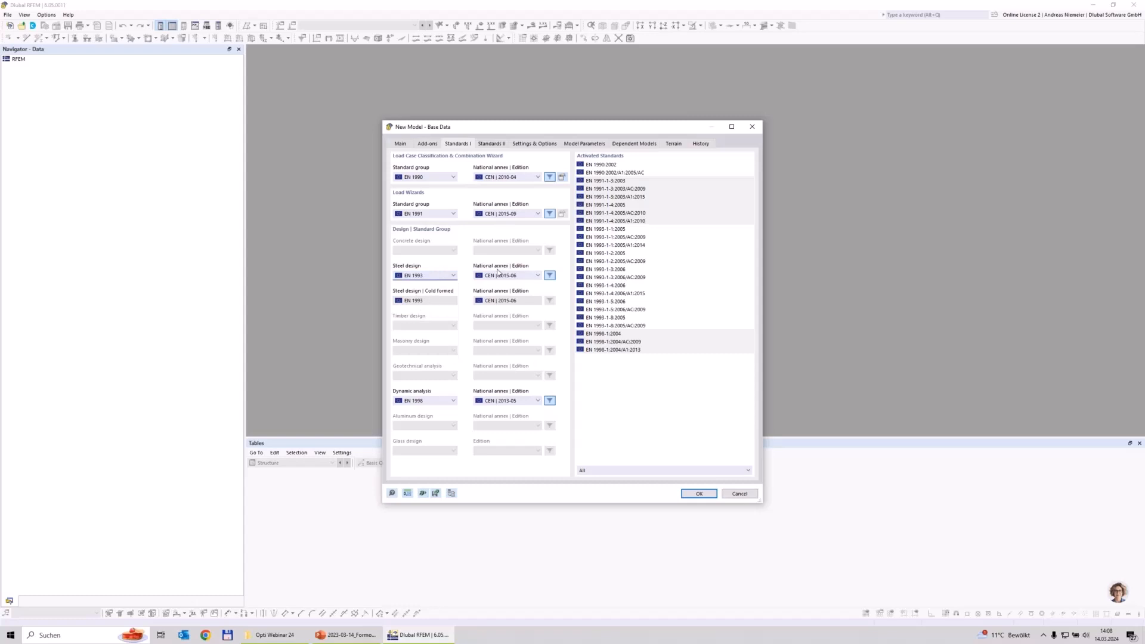
{"action": "left_click", "coordinate": [699, 494]}
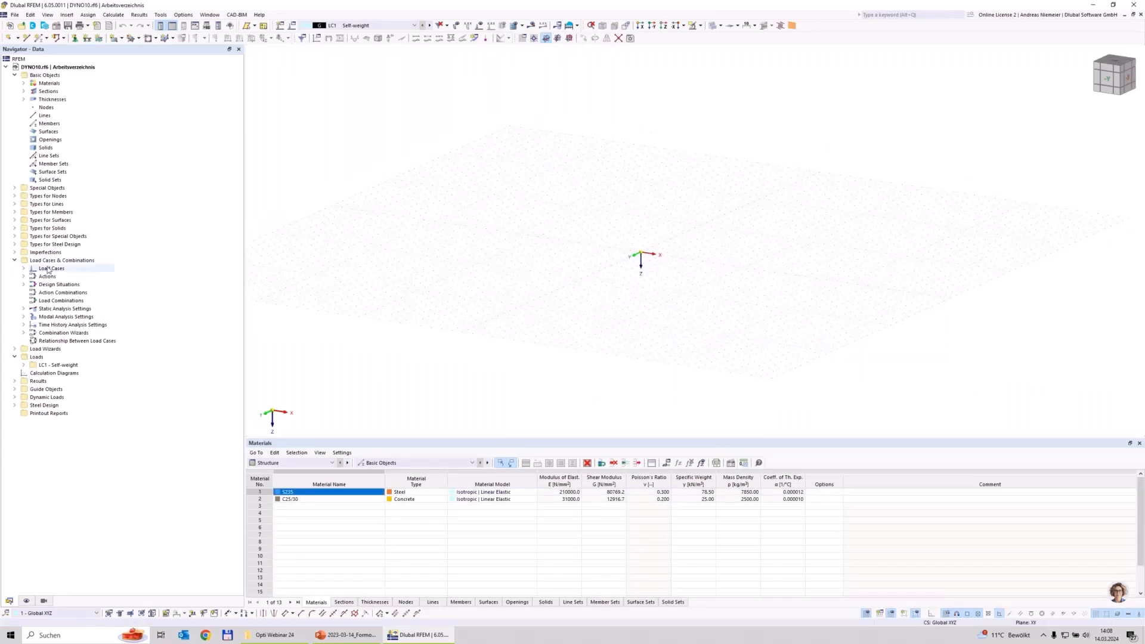
Step: Define a new beam member with the standardized IPE 360 section from the EN 10365:2017 ArcelorMittal series in S235
{"action": "middle_click_drag", "start_coordinate": [595, 306], "coordinate": [506, 298]}
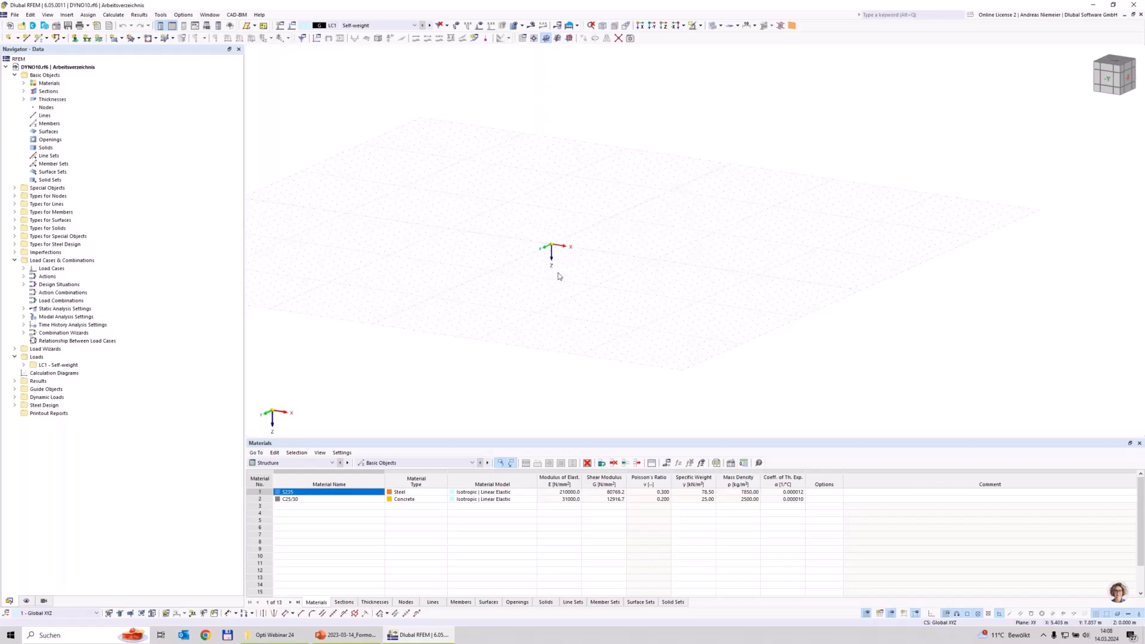
{"action": "middle_click_drag", "start_coordinate": [543, 283], "coordinate": [573, 274]}
{"action": "scroll", "coordinate": [572, 274], "scroll_direction": "up", "scroll_amount": 4}
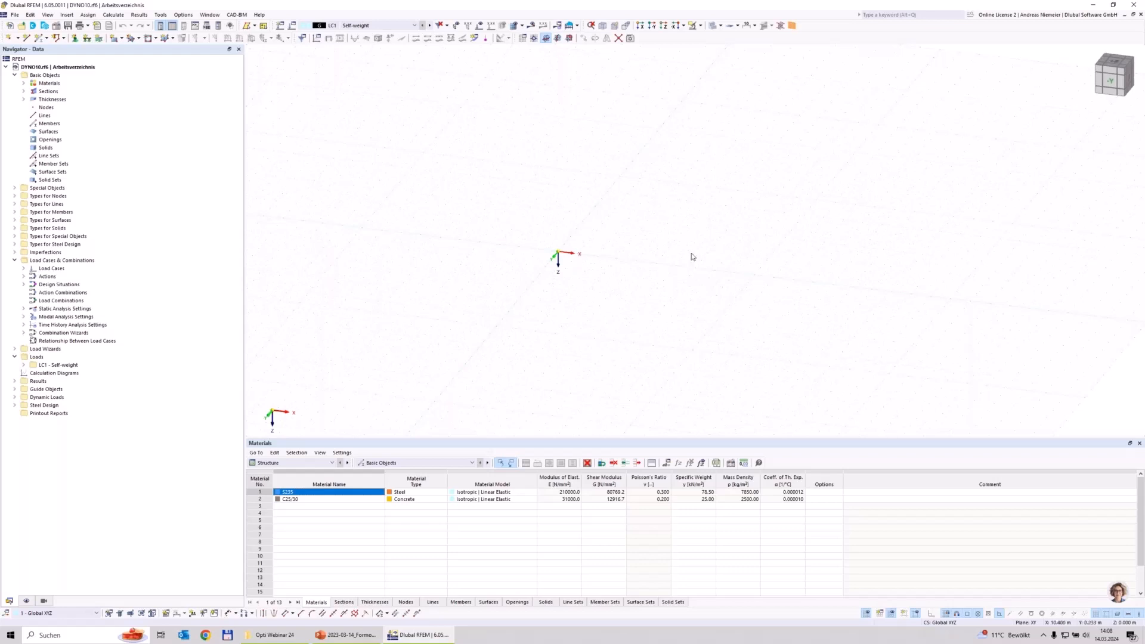
{"action": "left_click", "coordinate": [41, 41]}
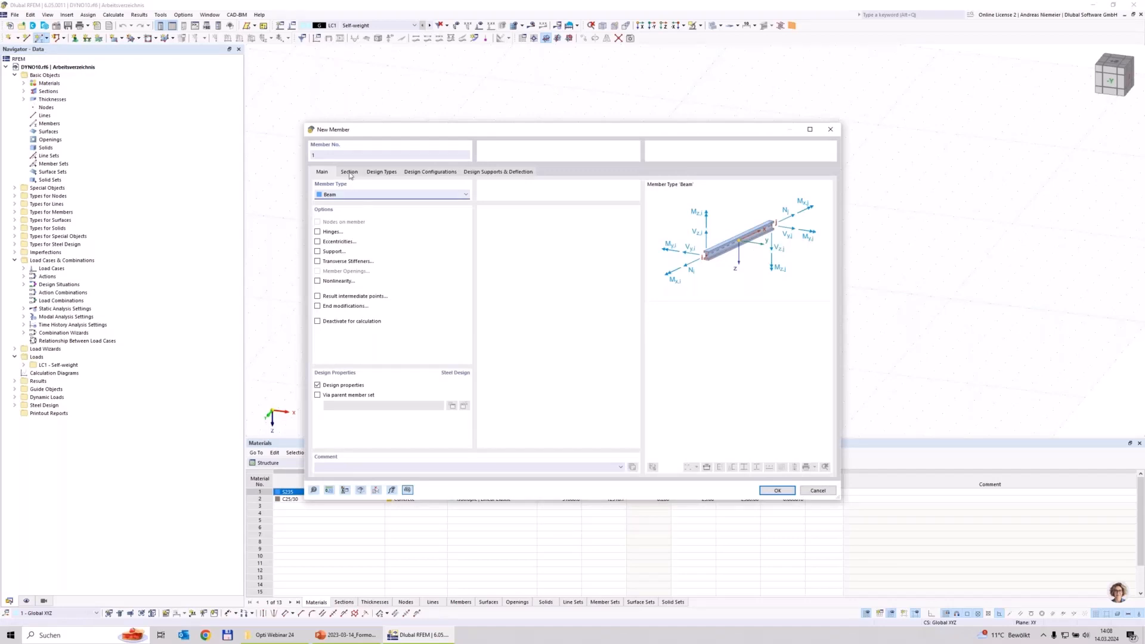
{"action": "left_click", "coordinate": [349, 171]}
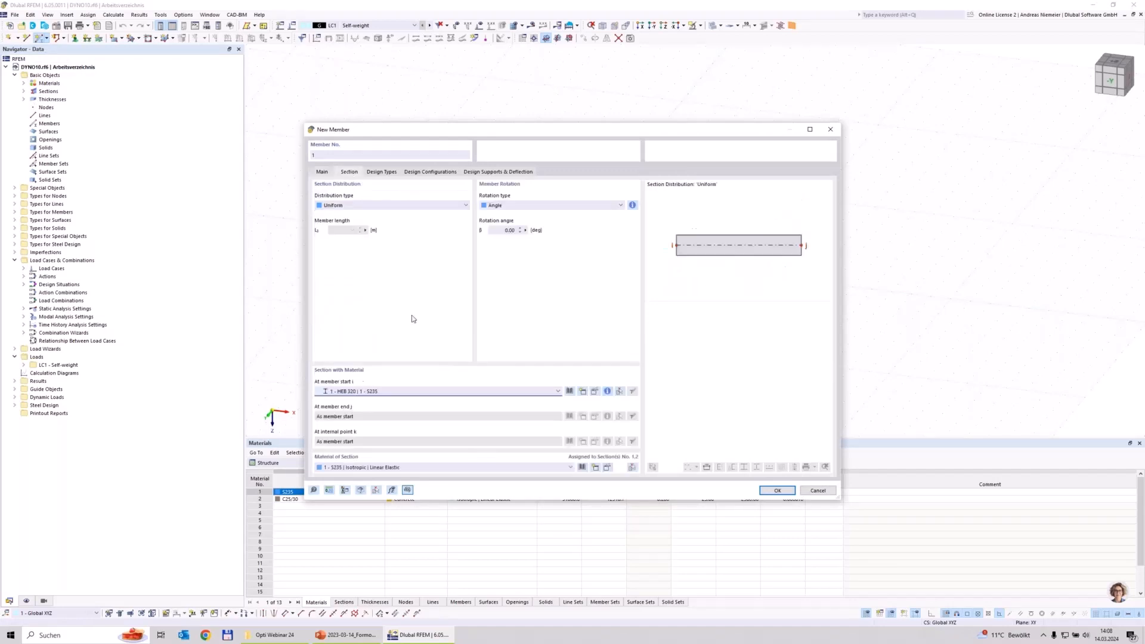
{"action": "left_click", "coordinate": [570, 391]}
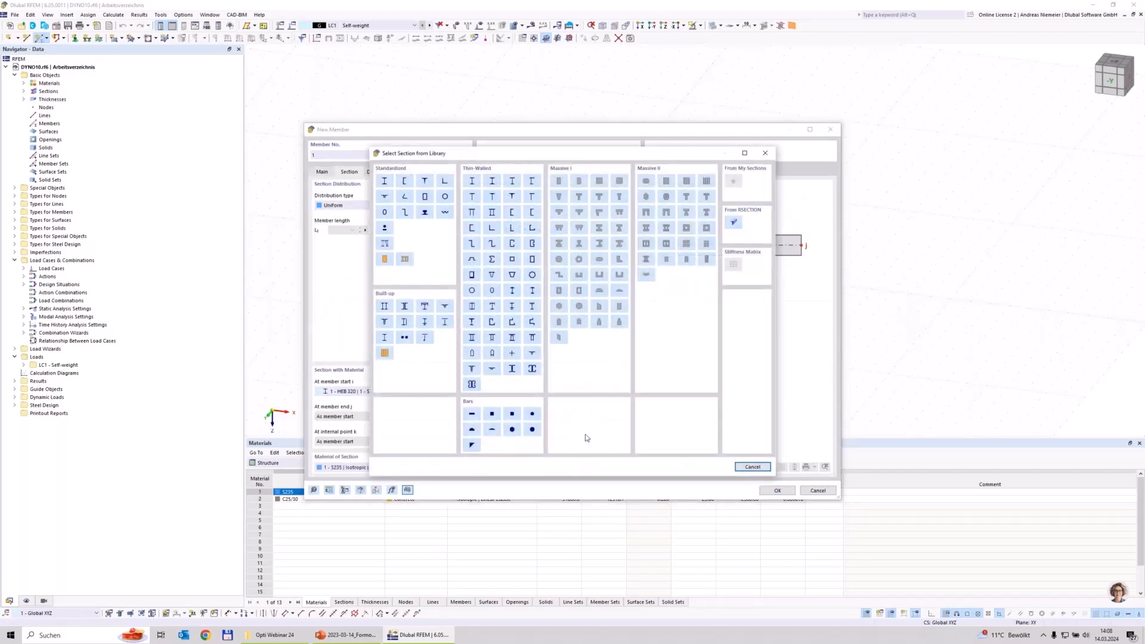
{"action": "left_click", "coordinate": [384, 181]}
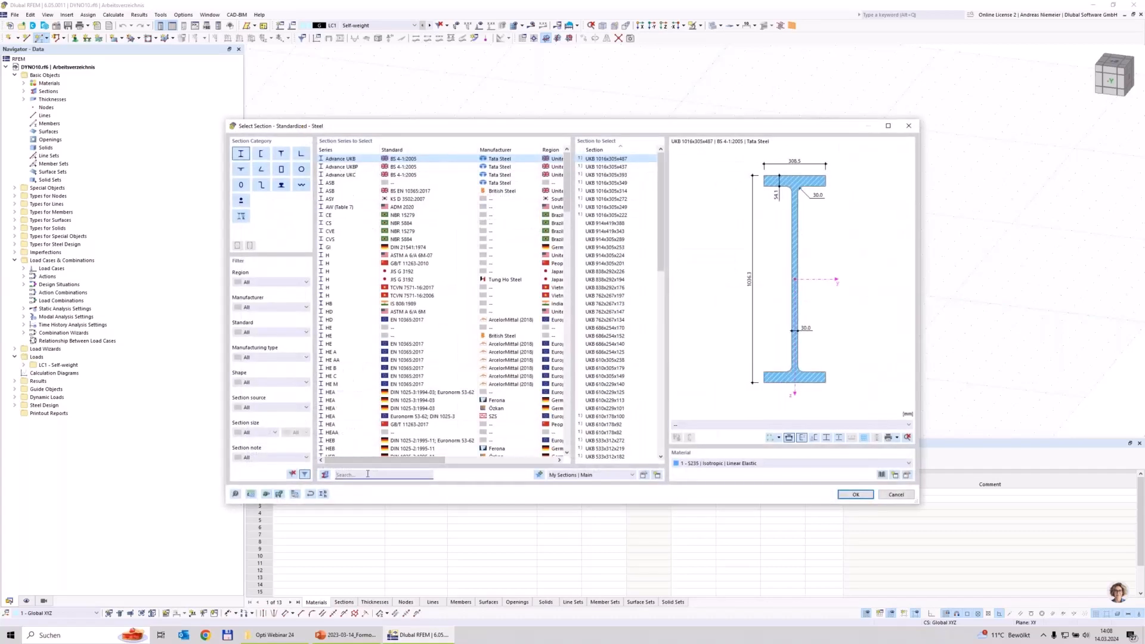
{"action": "type", "text": "i"}
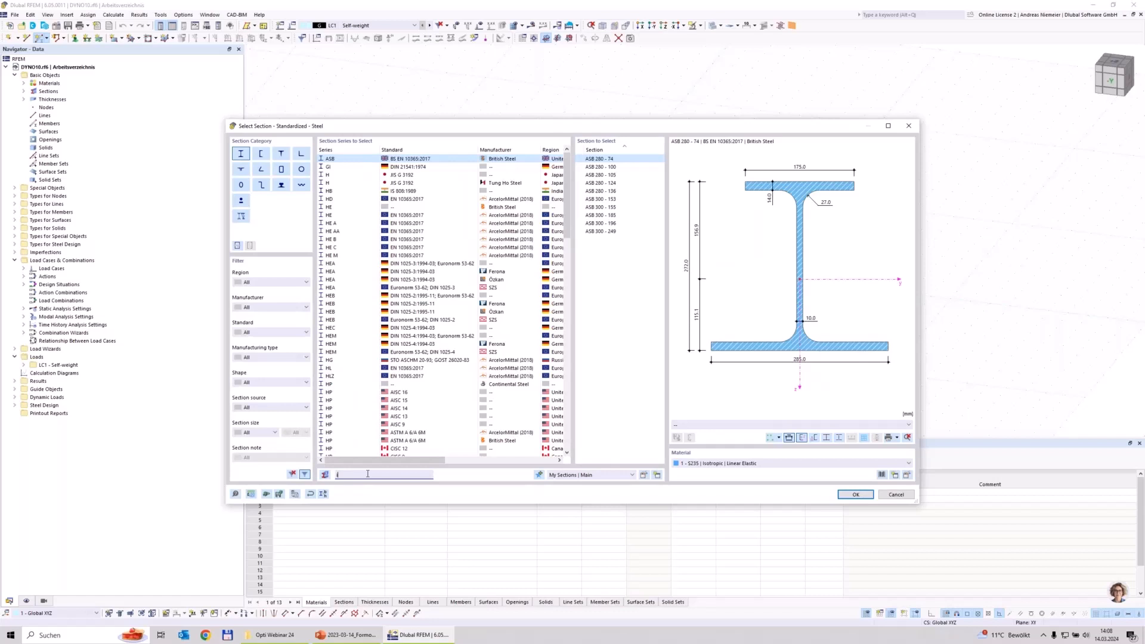
{"action": "type", "text": "pe"}
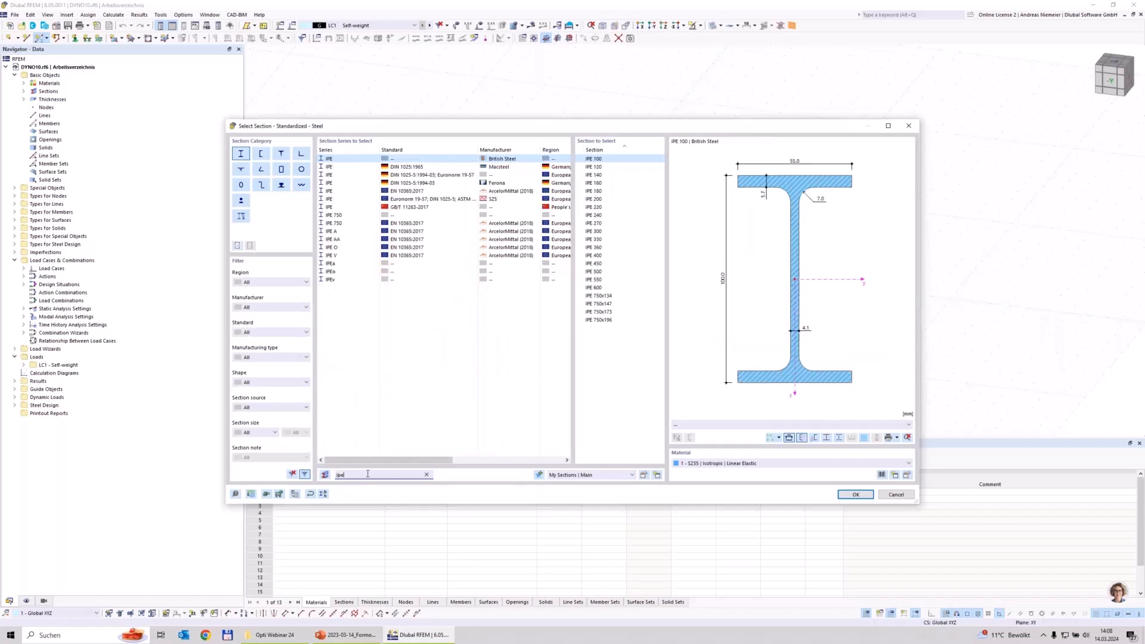
{"action": "type", "text": " 360"}
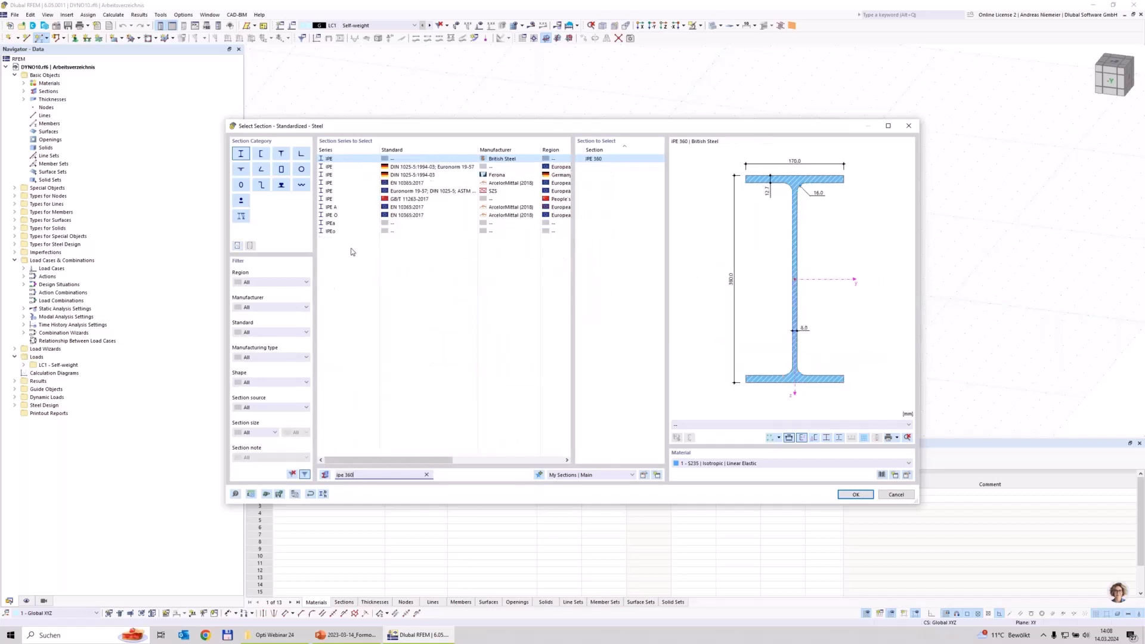
{"action": "left_click", "coordinate": [402, 185]}
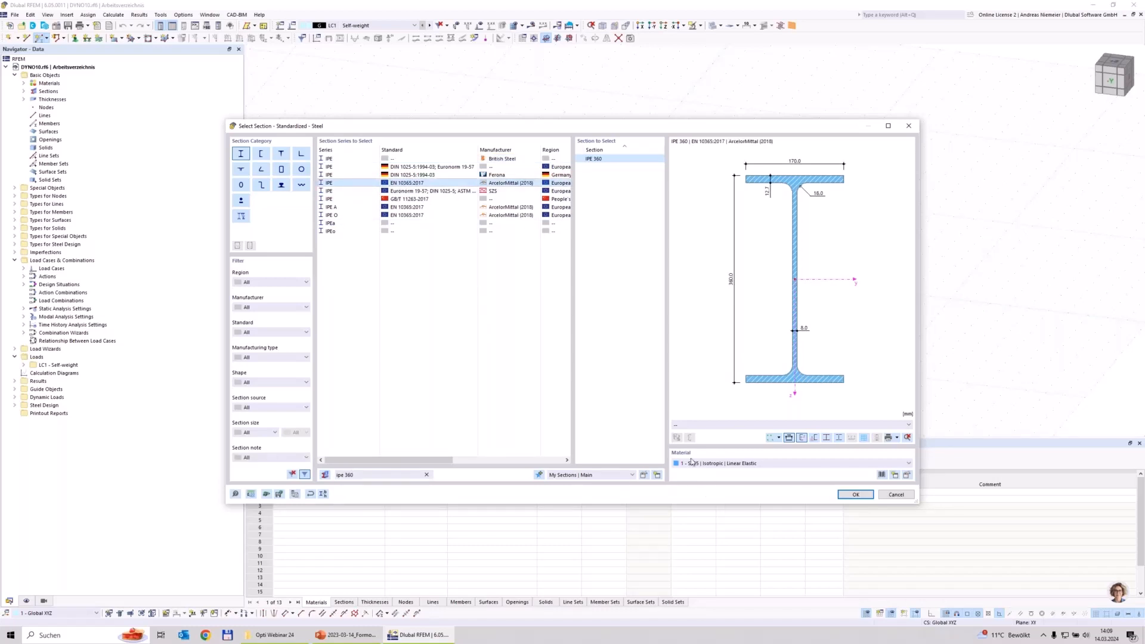
{"action": "left_click", "coordinate": [855, 495]}
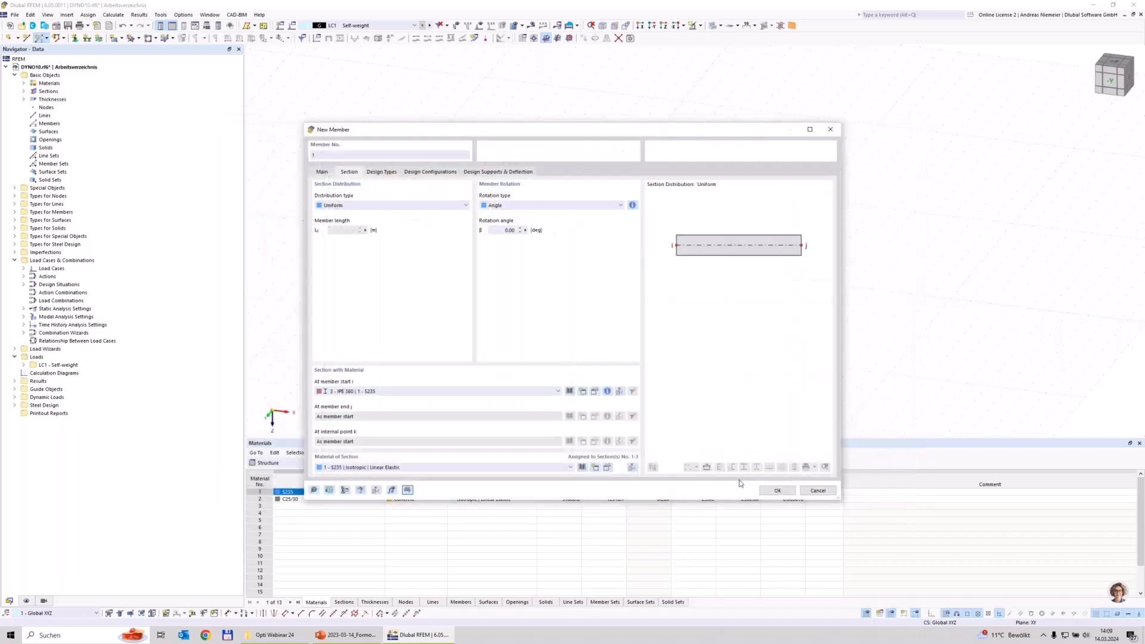
{"action": "left_click", "coordinate": [778, 490]}
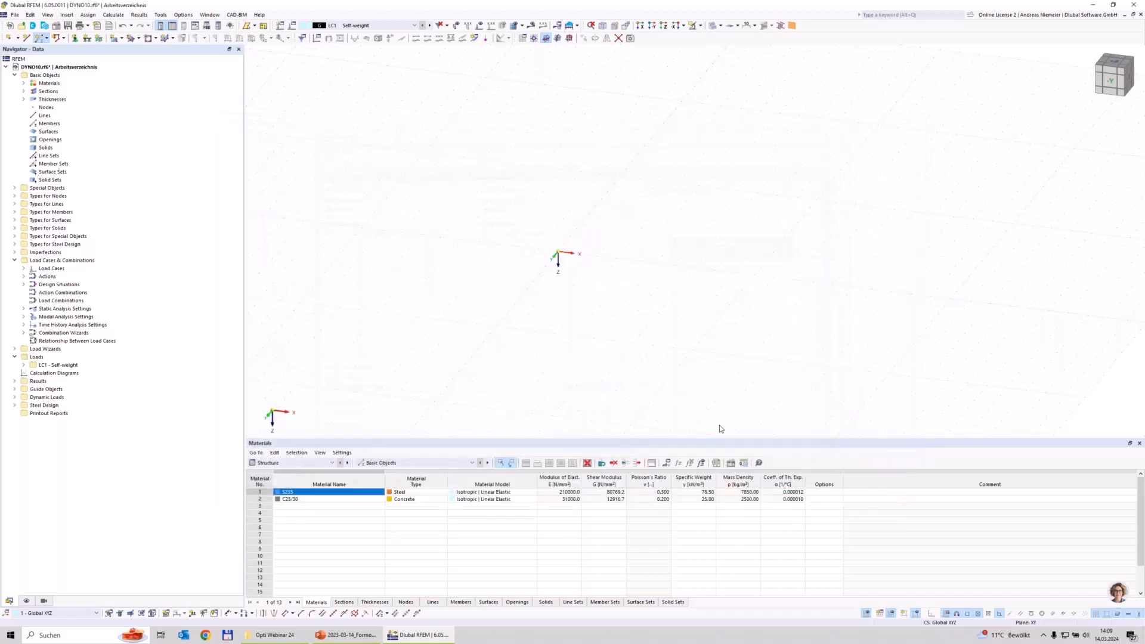
Step: Place the member from the origin to X 10 m along the global X axis and finish member placement
{"action": "left_click", "coordinate": [557, 253]}
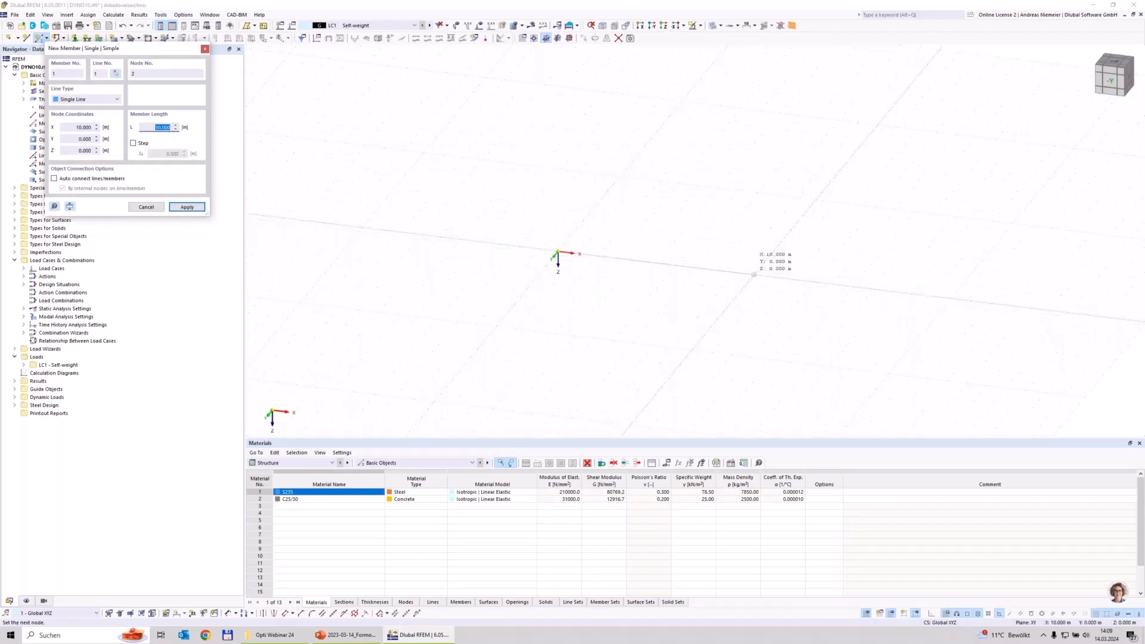
{"action": "left_click", "coordinate": [800, 304]}
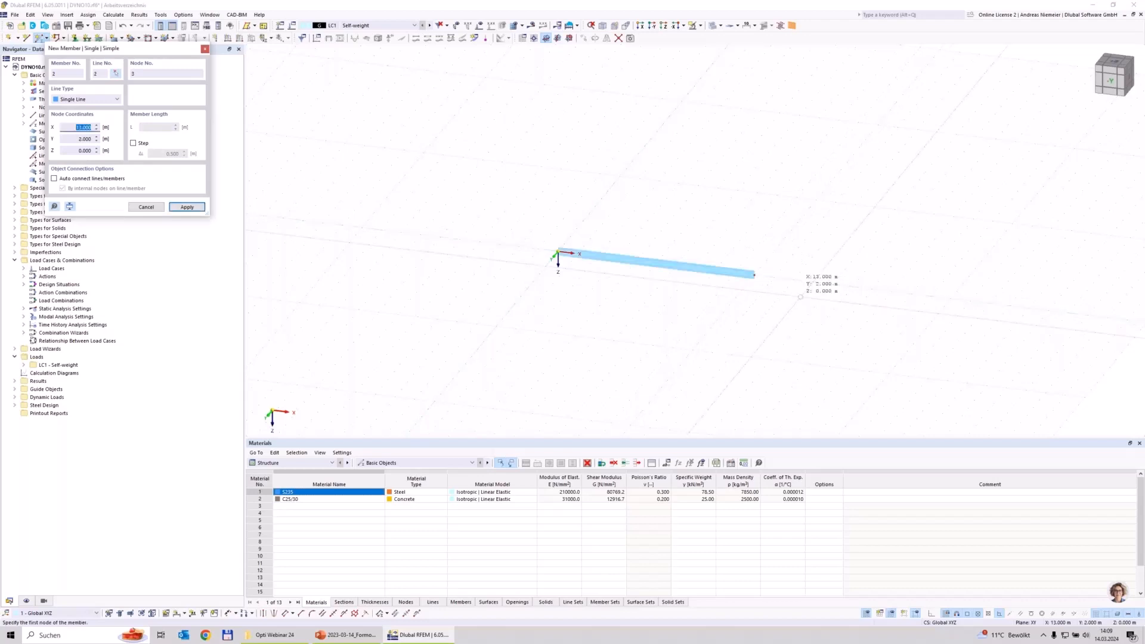
{"action": "key", "text": "Escape"}
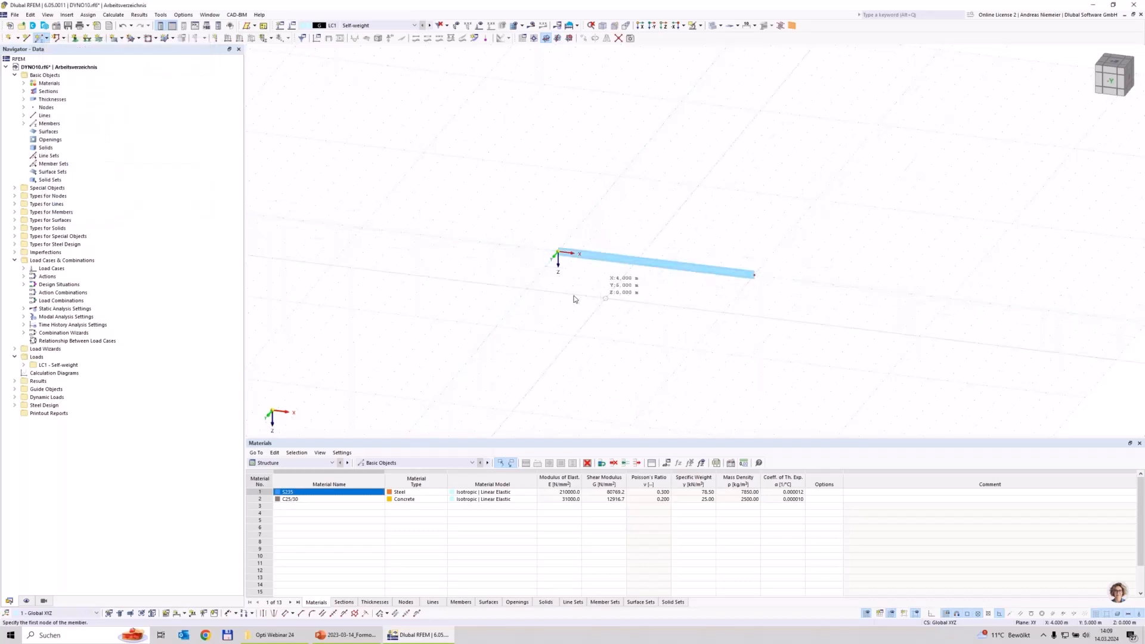
{"action": "key", "text": "Escape"}
Step: Assign nodal support 1 to node 1, restraining its rotation about X and releasing its rotation about Z
{"action": "middle_click_drag", "start_coordinate": [576, 297], "coordinate": [546, 270], "text": "ctrl"}
{"action": "scroll", "coordinate": [567, 285], "scroll_direction": "up", "scroll_amount": 5}
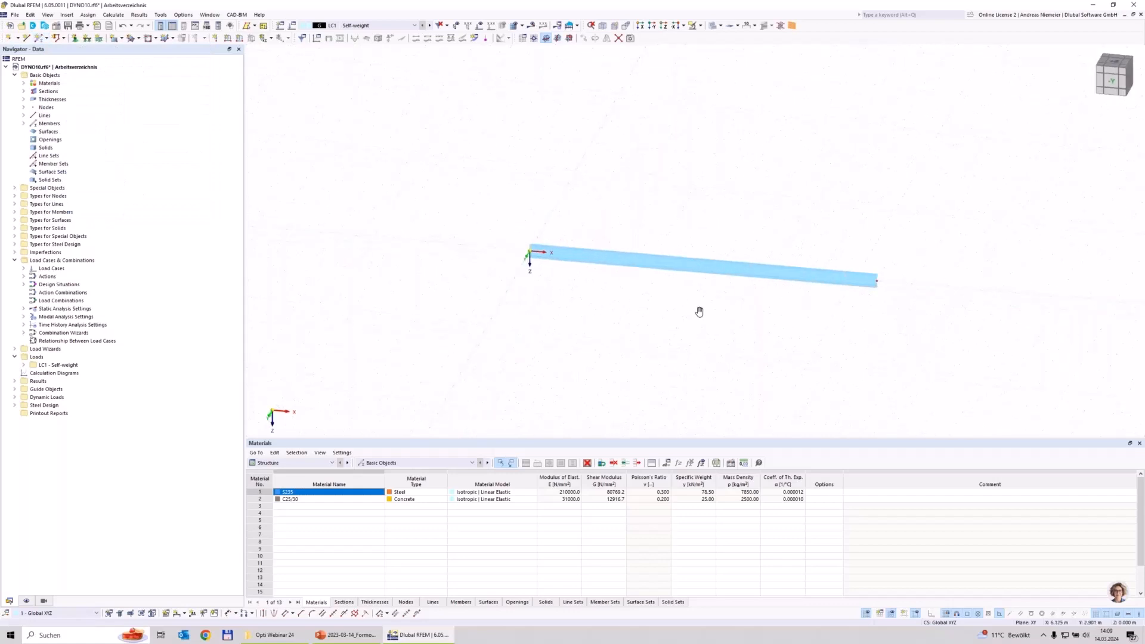
{"action": "middle_click_drag", "start_coordinate": [703, 312], "coordinate": [679, 309]}
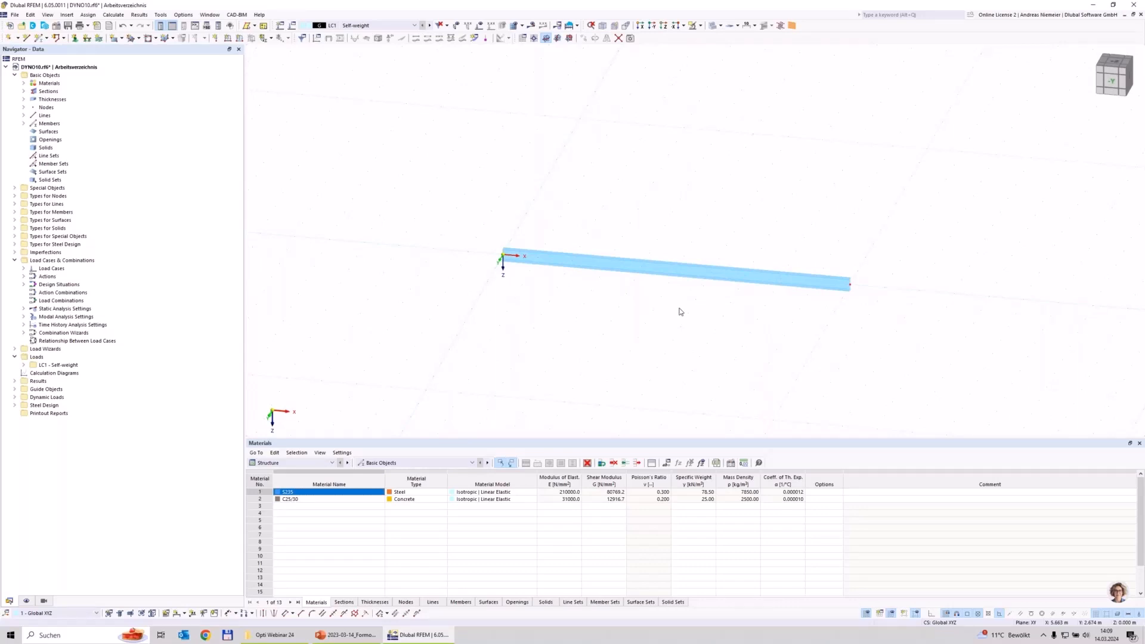
{"action": "left_click", "coordinate": [389, 463]}
{"action": "left_click", "coordinate": [385, 485]}
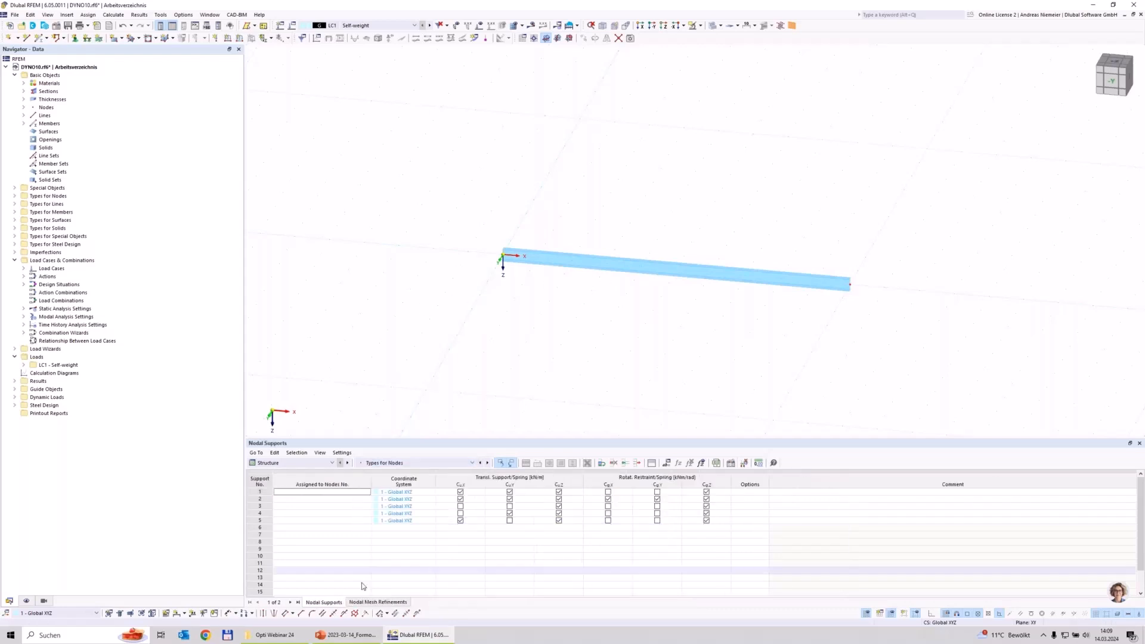
{"action": "left_click", "coordinate": [305, 493]}
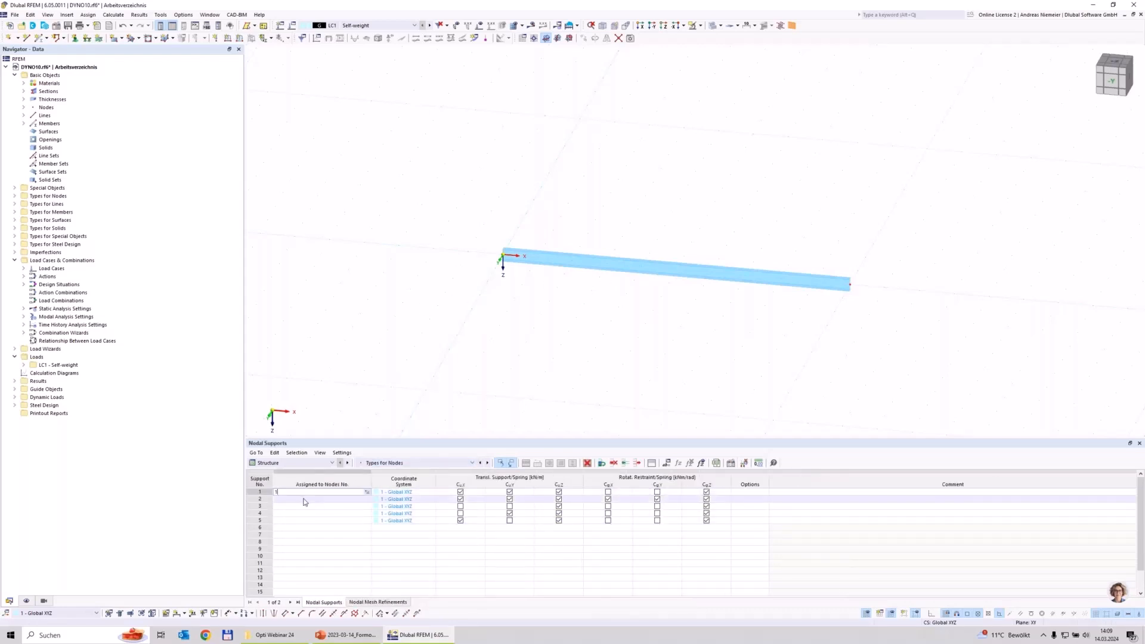
{"action": "left_click", "coordinate": [307, 535]}
{"action": "left_click", "coordinate": [461, 499]}
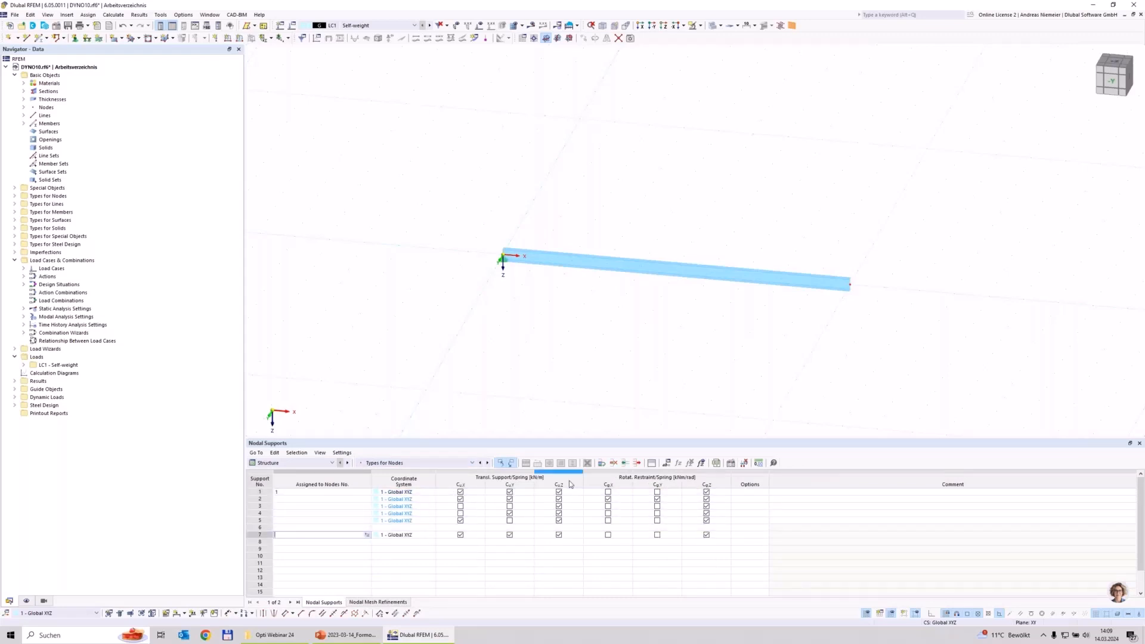
{"action": "left_click", "coordinate": [619, 500]}
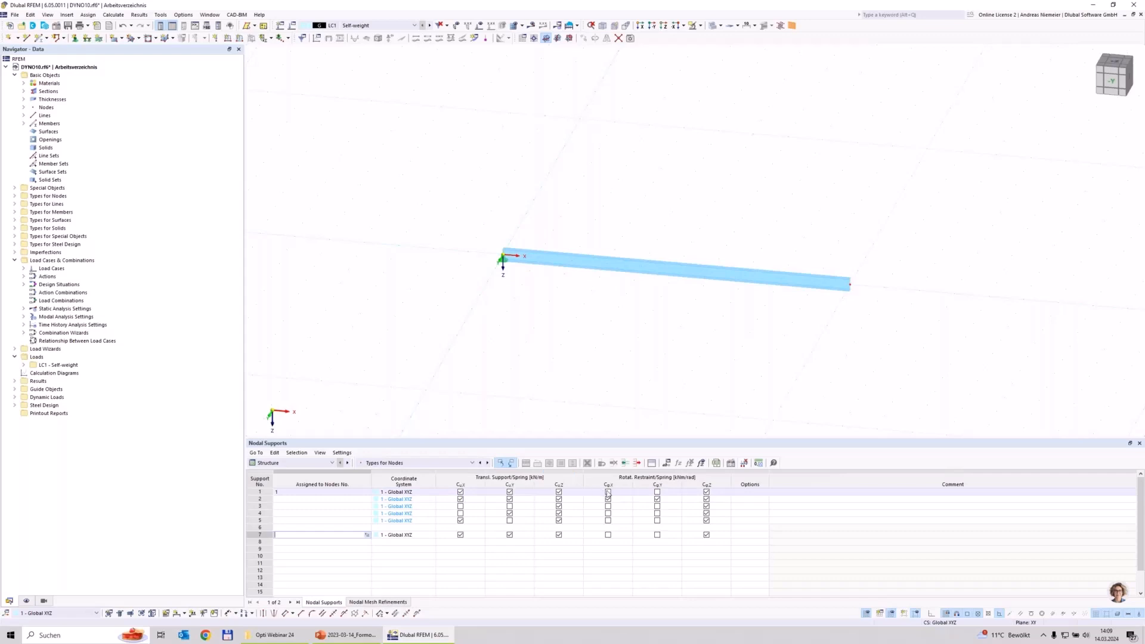
{"action": "left_click", "coordinate": [614, 493]}
{"action": "left_click", "coordinate": [658, 499]}
{"action": "left_click", "coordinate": [706, 493]}
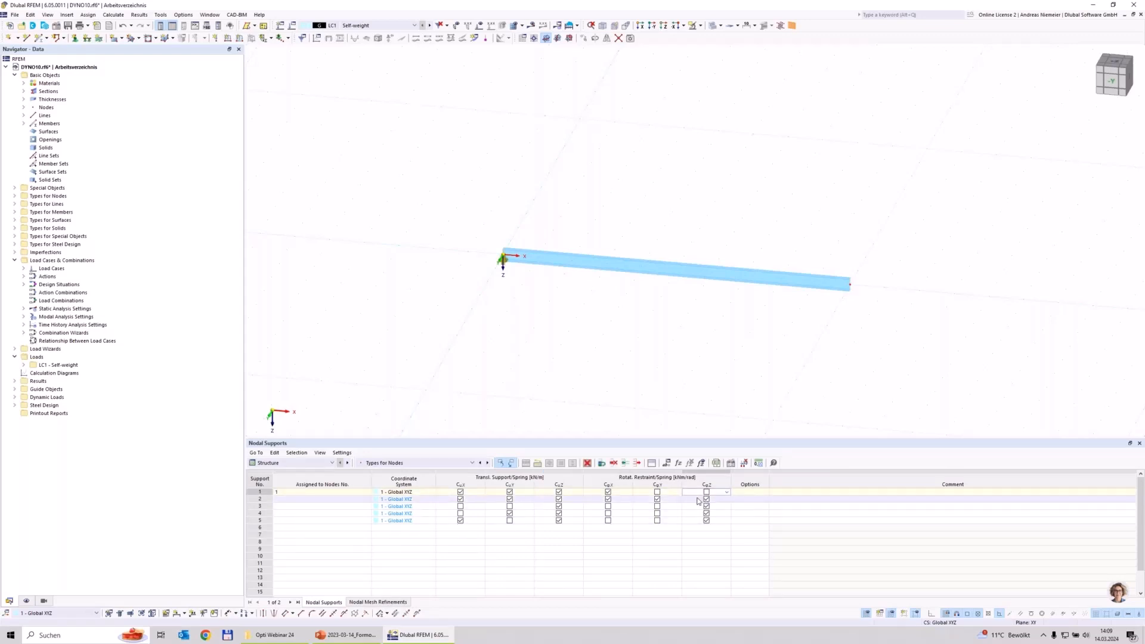
Step: Assign nodal support 2 to node 2, release its X translation and Y and Z rotations, and delete the unused supports 3 to 5
{"action": "left_click", "coordinate": [336, 499]}
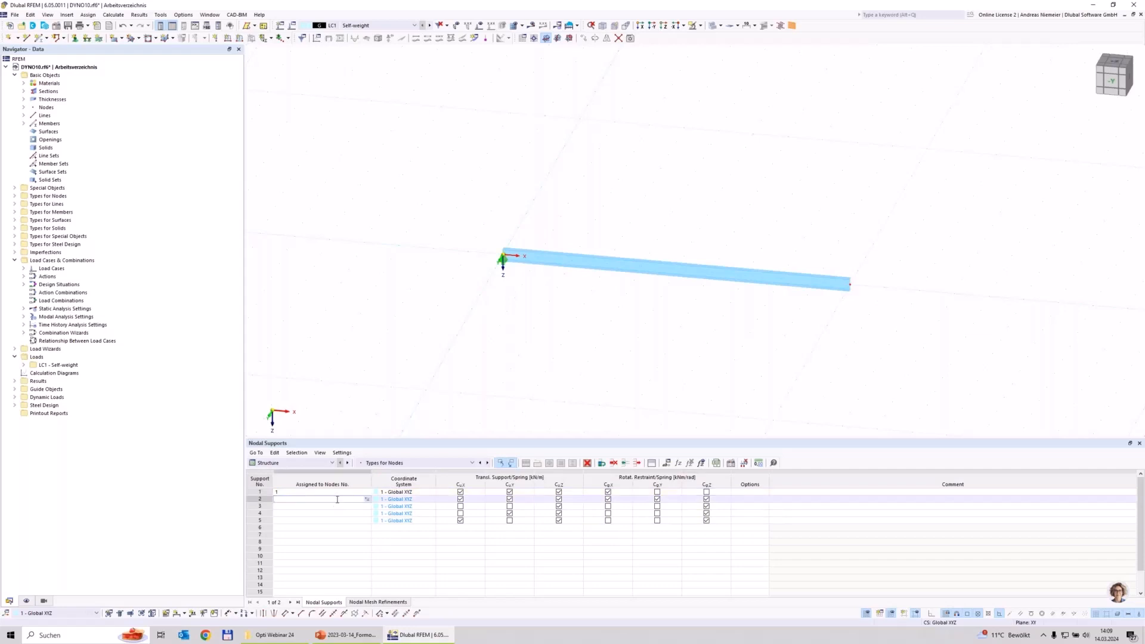
{"action": "left_click", "coordinate": [334, 542]}
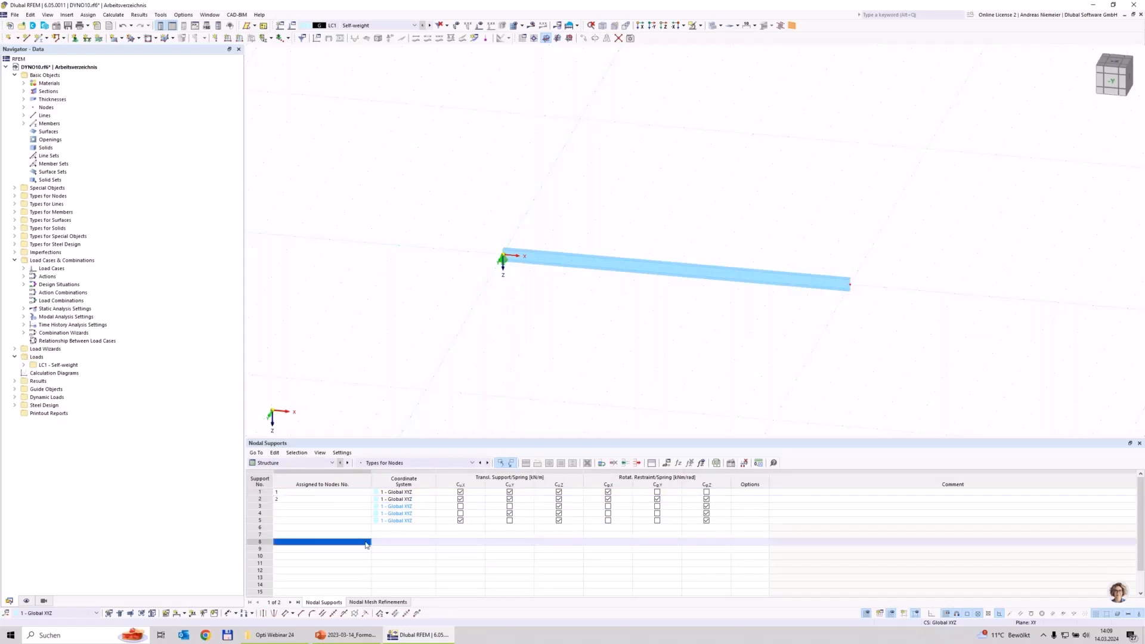
{"action": "left_click", "coordinate": [460, 500]}
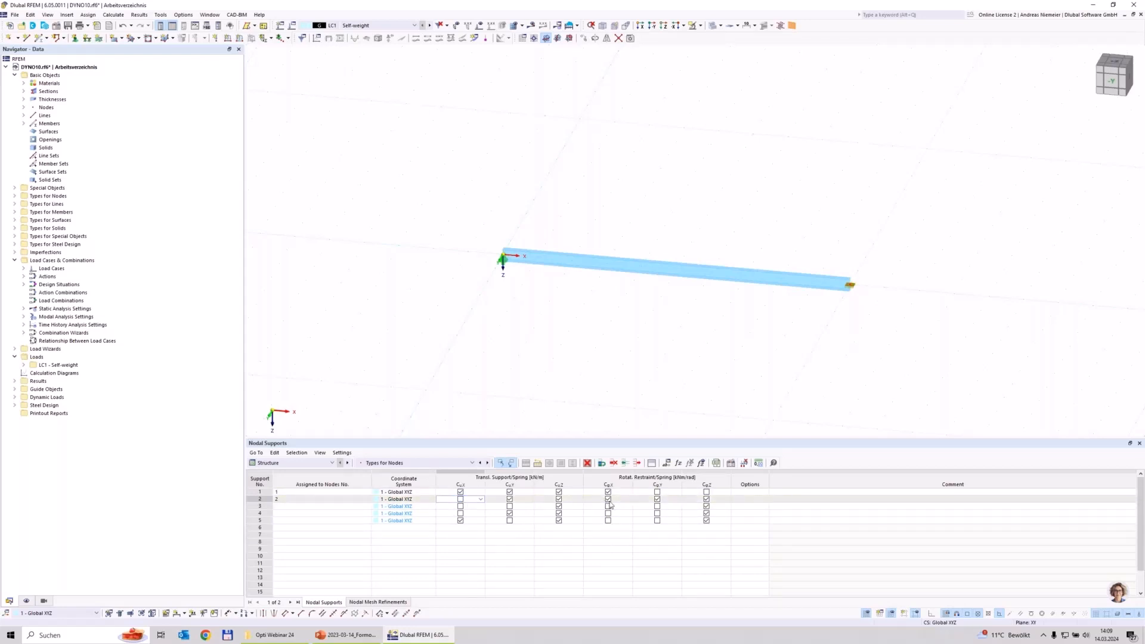
{"action": "left_click", "coordinate": [657, 500]}
{"action": "left_click", "coordinate": [707, 500]}
{"action": "left_click_drag", "start_coordinate": [260, 506], "coordinate": [260, 528]}
{"action": "left_click", "coordinate": [587, 463]}
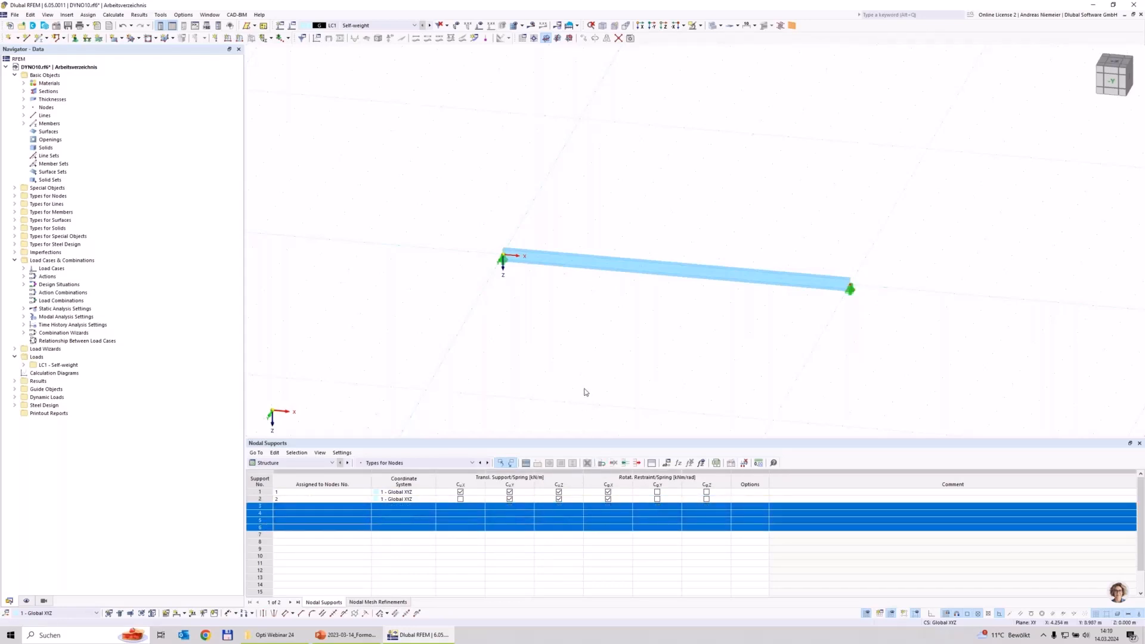
Step: Show the loads of load case LC1 on the beam and turn on the self-weight display
{"action": "left_click", "coordinate": [1112, 81]}
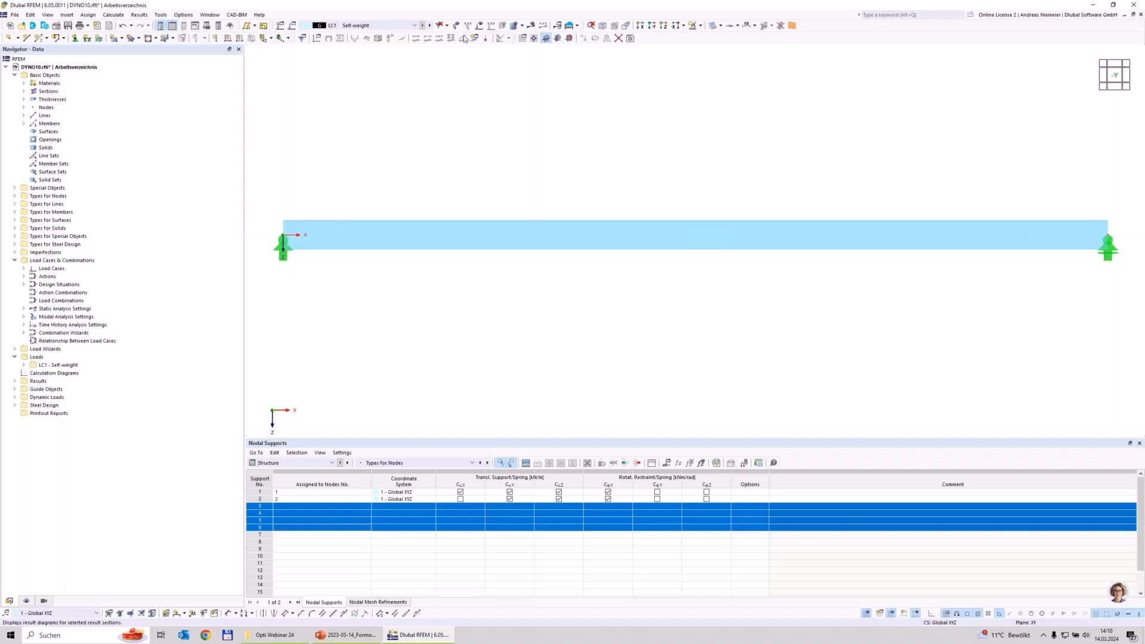
{"action": "left_click", "coordinate": [479, 25]}
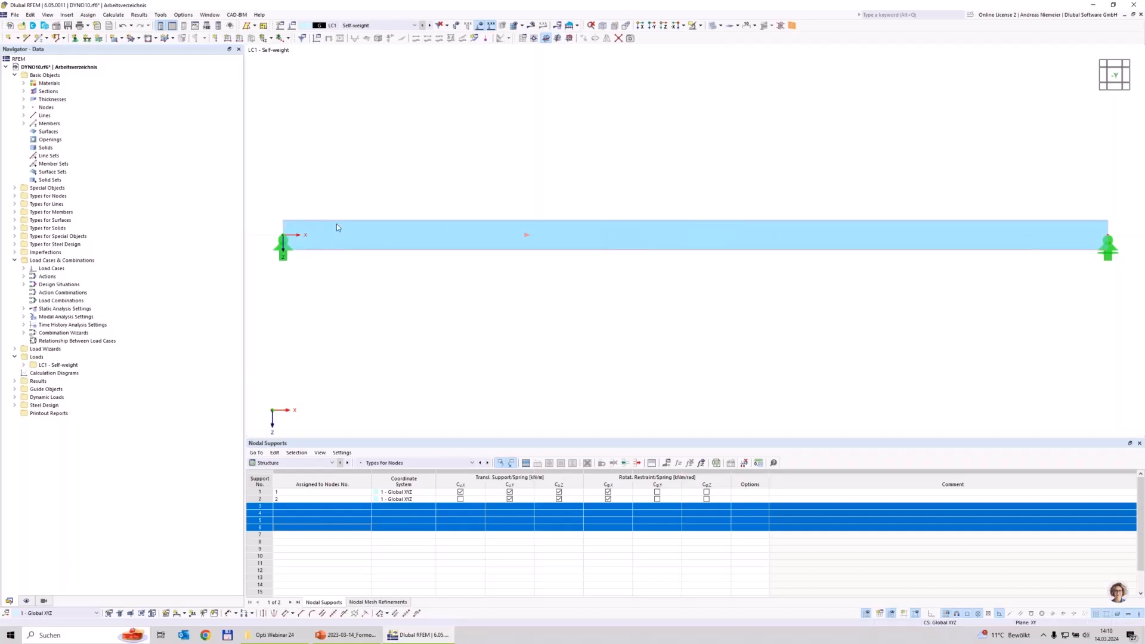
{"action": "left_click", "coordinate": [26, 603]}
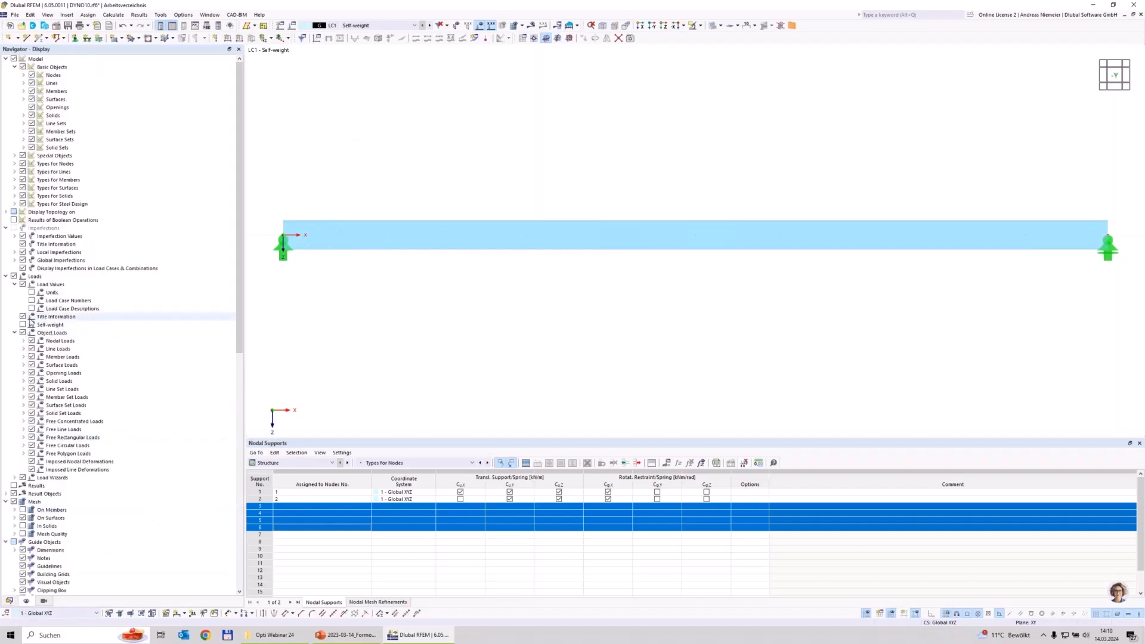
{"action": "left_click", "coordinate": [23, 324]}
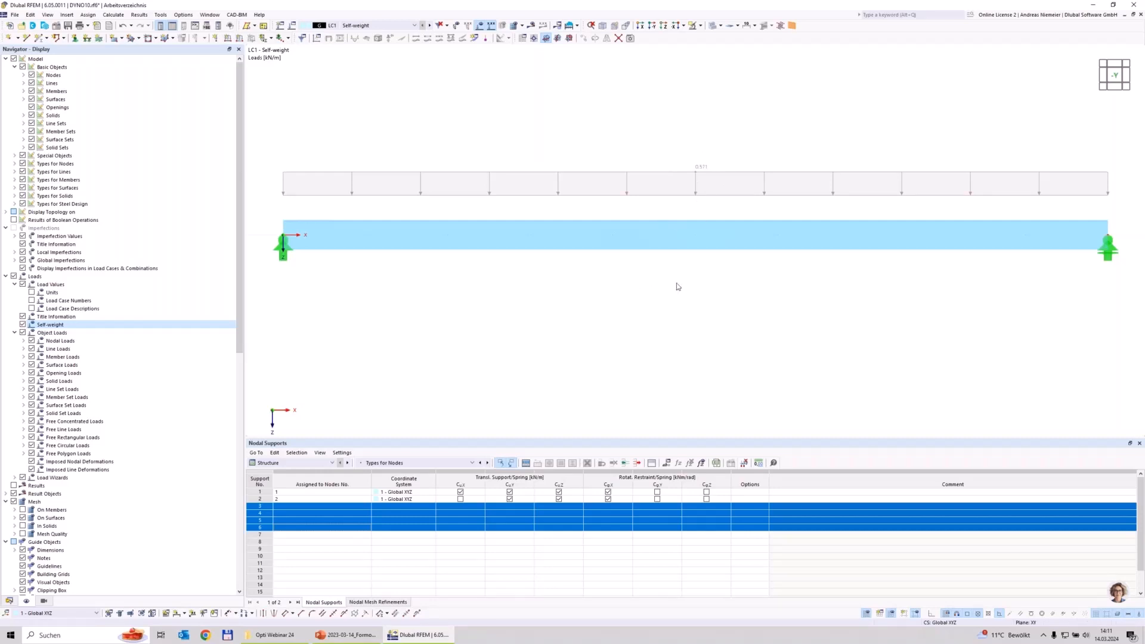
Step: Divide the beam member using one intermediate node at midspan
{"action": "middle_click_drag", "start_coordinate": [694, 329], "coordinate": [683, 333]}
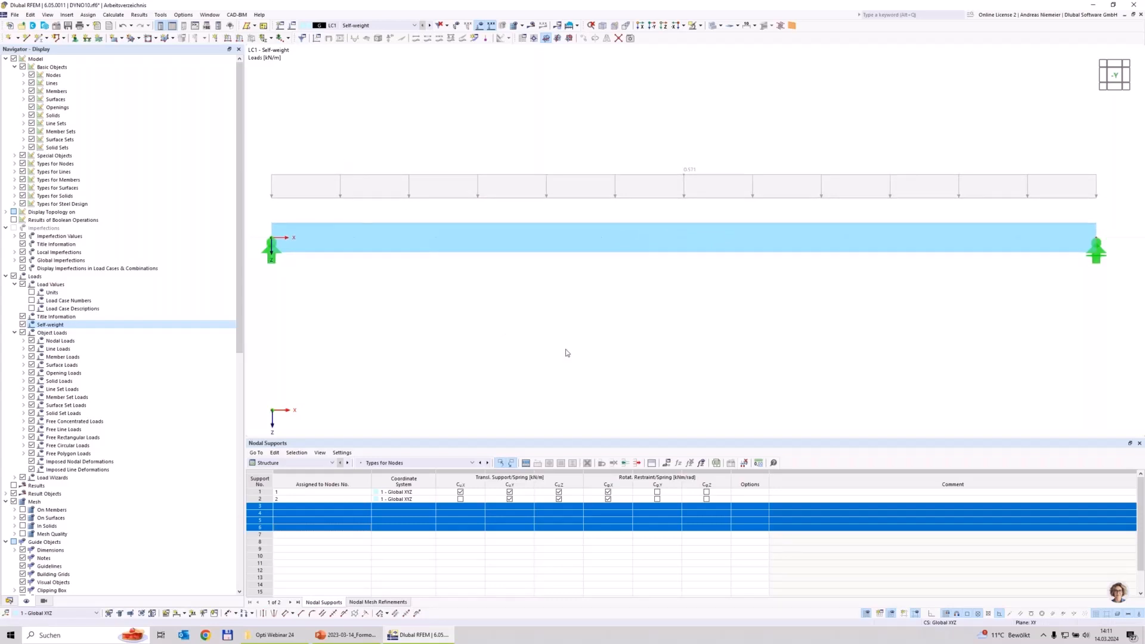
{"action": "right_click", "coordinate": [726, 245]}
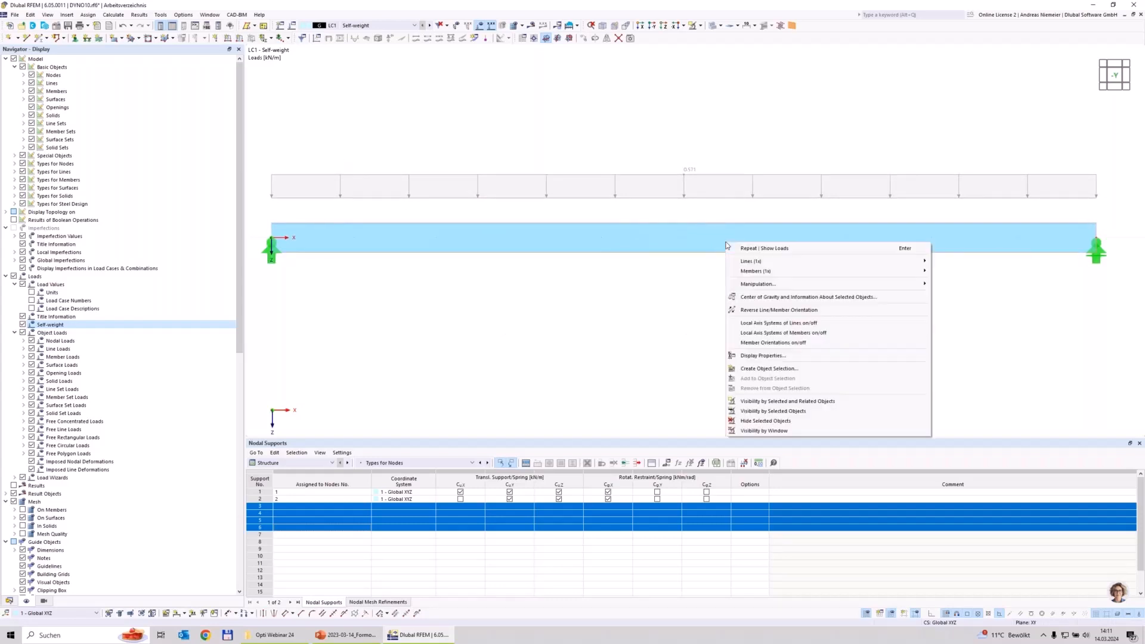
{"action": "mouse_move", "coordinate": [823, 272]}
{"action": "mouse_move", "coordinate": [979, 342]}
{"action": "left_click", "coordinate": [879, 353]}
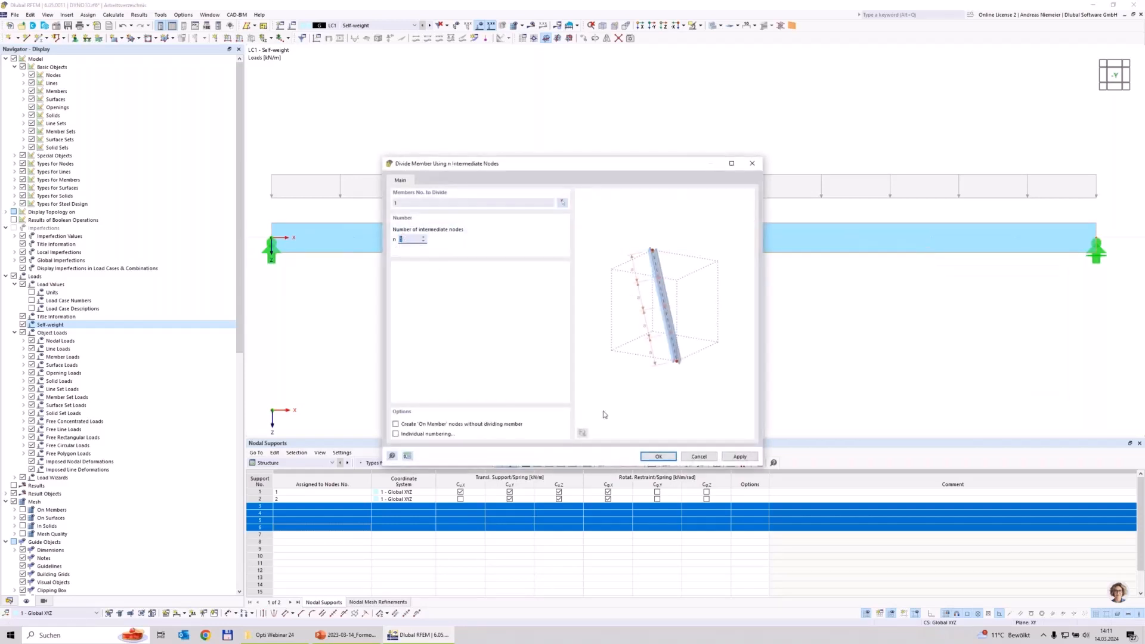
{"action": "left_click", "coordinate": [654, 455]}
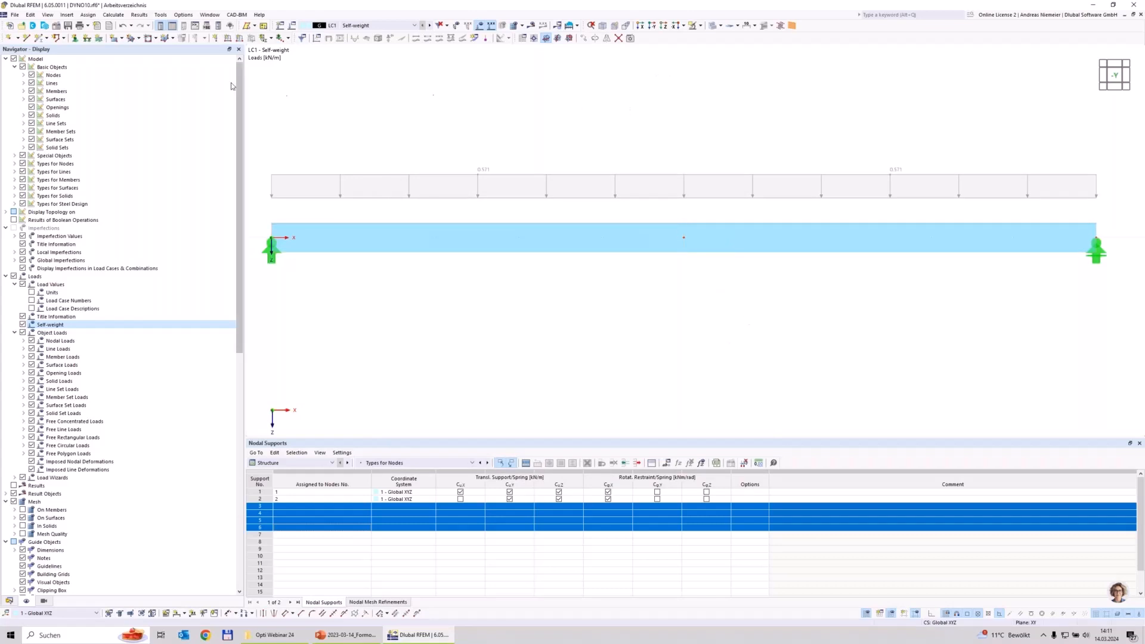
Step: Apply a 1 kN nodal force in the global Z direction to the midspan node in load case LC1
{"action": "left_click", "coordinate": [215, 38]}
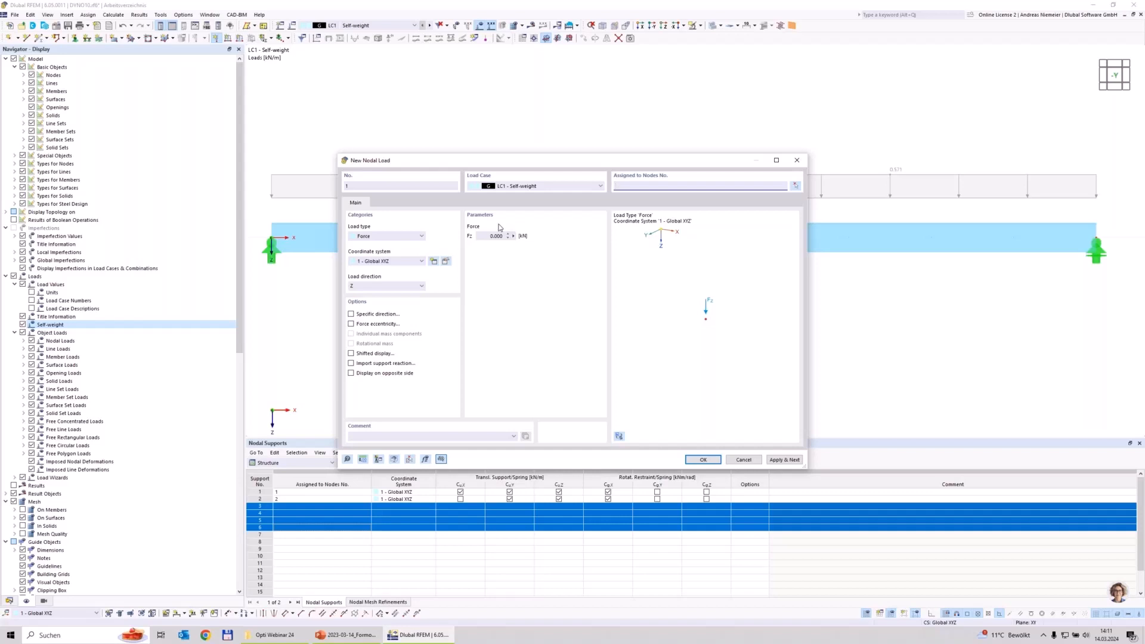
{"action": "left_click", "coordinate": [489, 237]}
{"action": "type", "text": "1"}
{"action": "left_click", "coordinate": [703, 459]}
{"action": "left_click_drag", "start_coordinate": [627, 118], "coordinate": [737, 291]}
Step: Calculate the results of load case LC1 and display the members' bending moment My diagram
{"action": "left_click", "coordinate": [131, 131]}
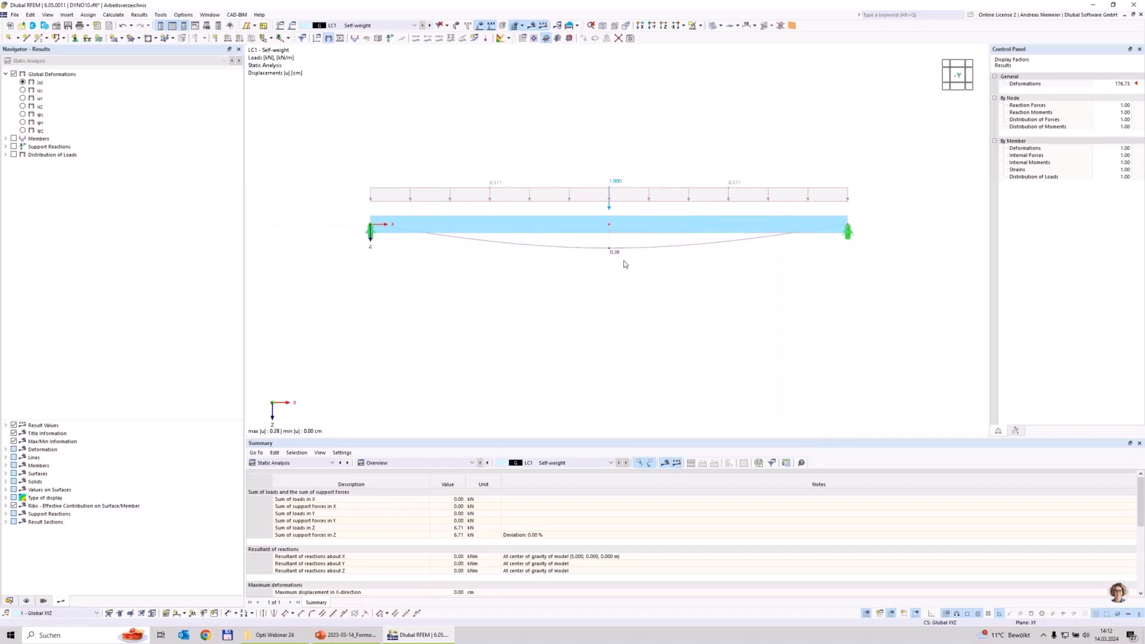
{"action": "scroll", "coordinate": [621, 262], "scroll_direction": "up", "scroll_amount": 1}
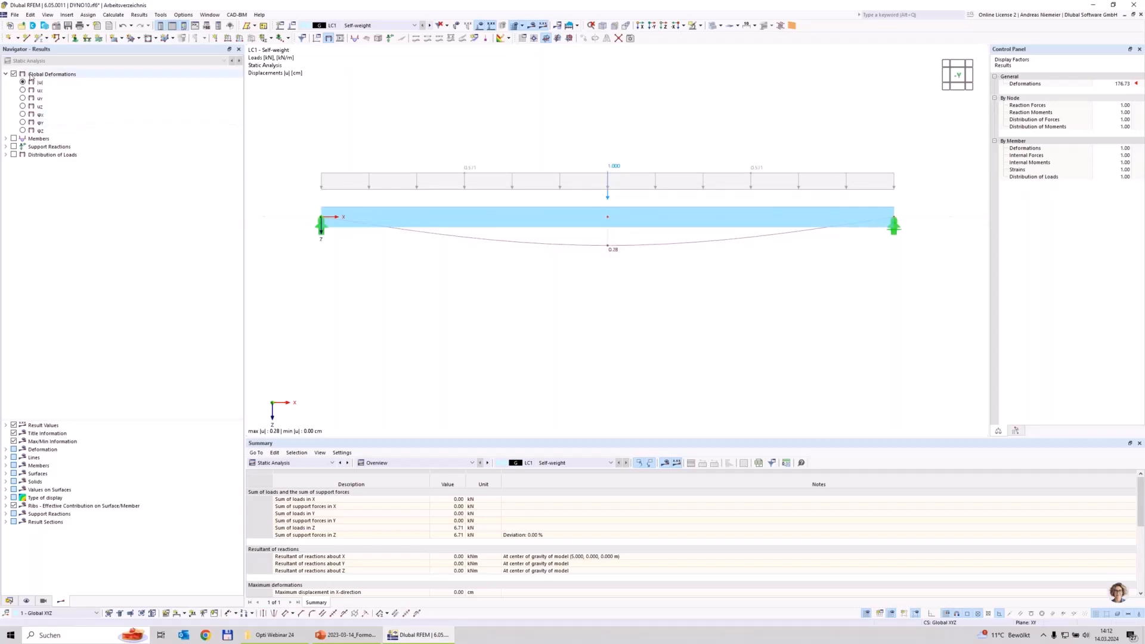
{"action": "left_click", "coordinate": [5, 138]}
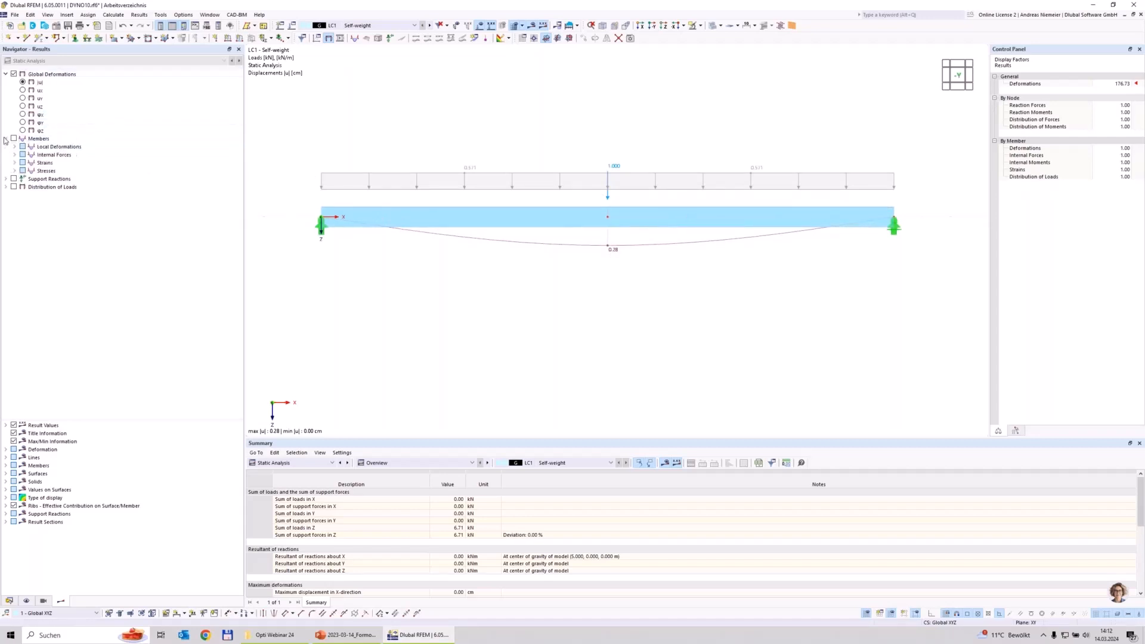
{"action": "left_click", "coordinate": [14, 154]}
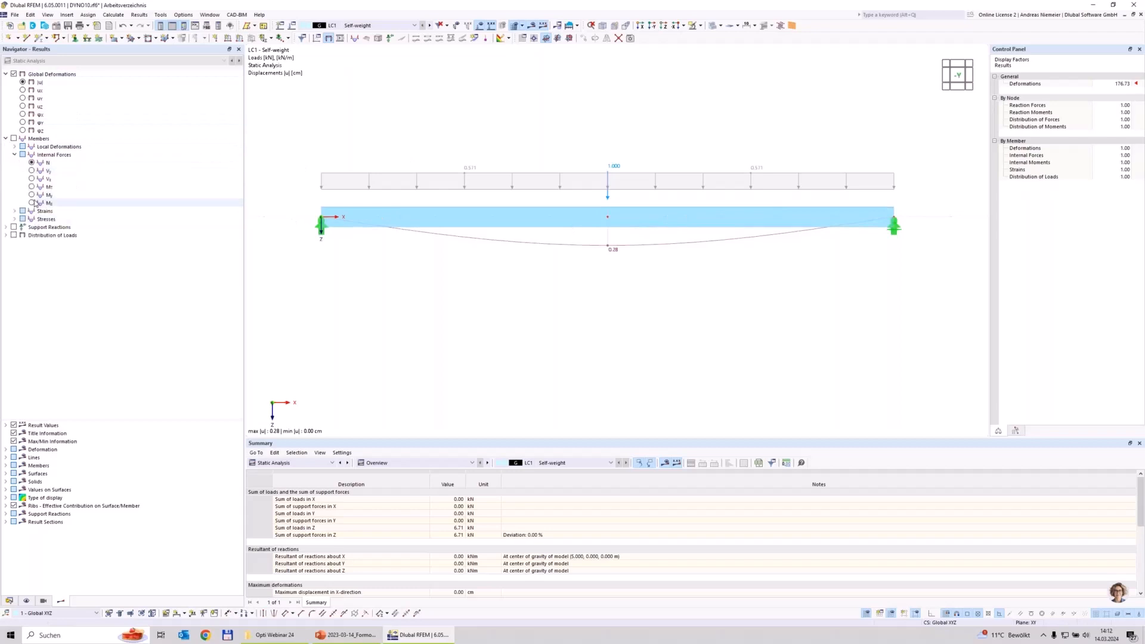
{"action": "left_click", "coordinate": [32, 195]}
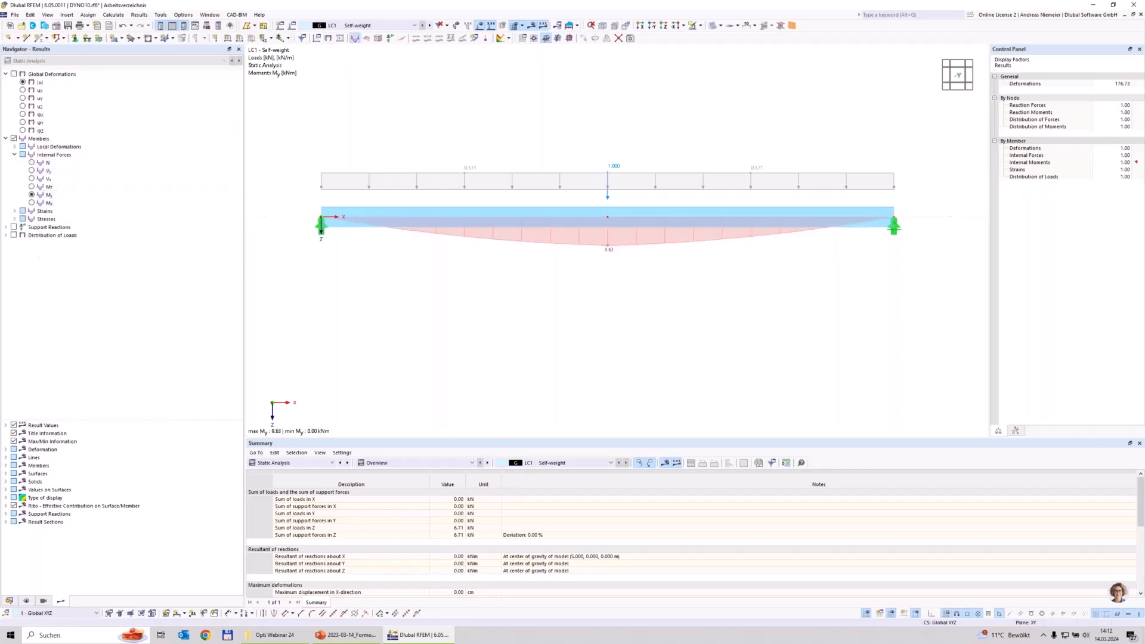
Step: Display the normal stress σx on the members and inspect its distribution in a 3D view
{"action": "left_click", "coordinate": [14, 218]}
{"action": "left_click", "coordinate": [32, 227]}
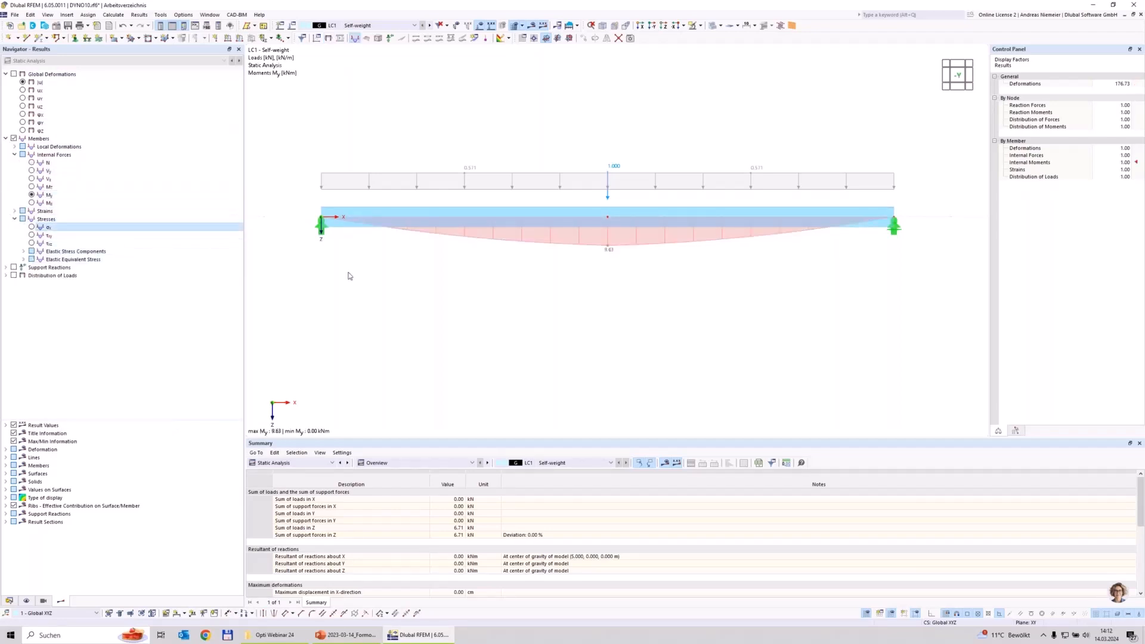
{"action": "middle_click_drag", "start_coordinate": [686, 298], "coordinate": [661, 313], "text": "ctrl"}
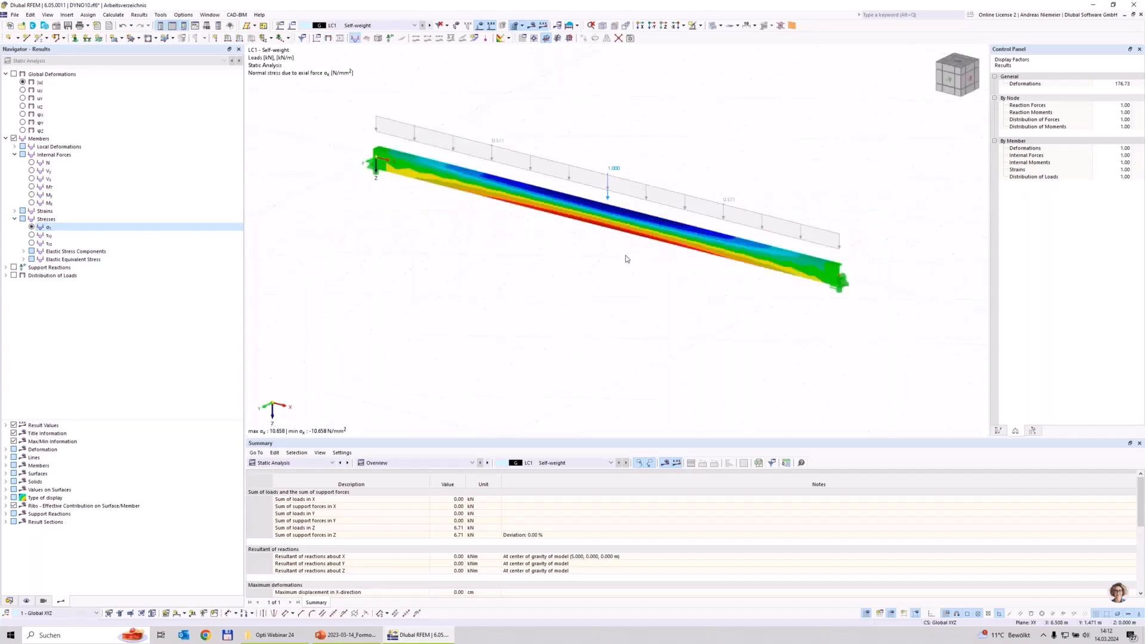
{"action": "scroll", "coordinate": [627, 254], "scroll_direction": "up", "scroll_amount": 2}
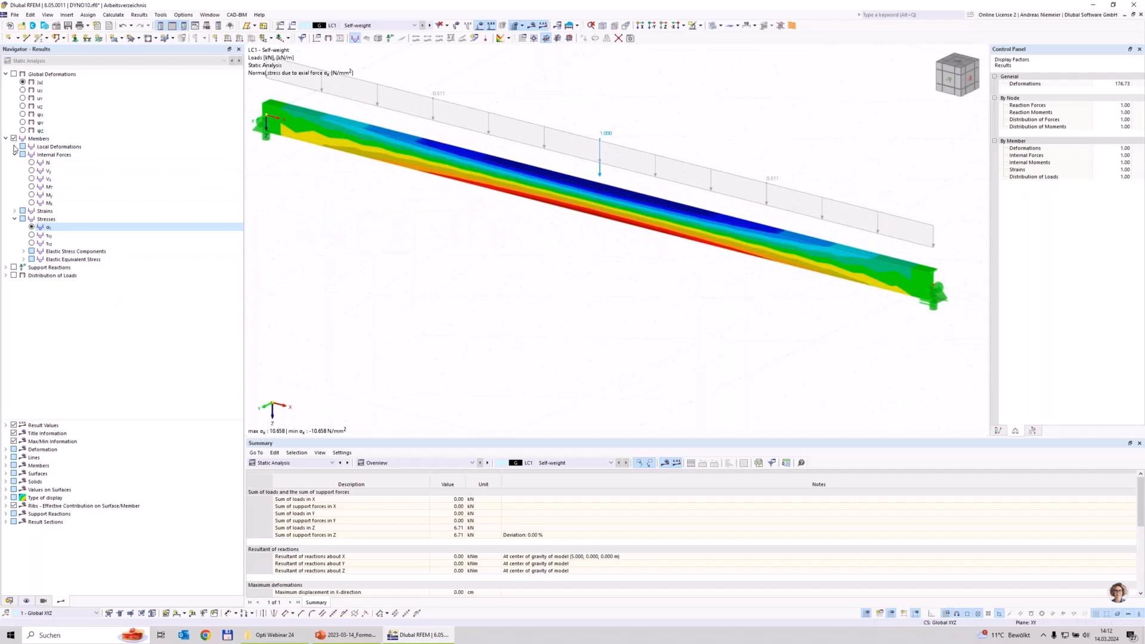
Step: Redisplay the bending moment My, then hide the member results and show the global deformations
{"action": "left_click", "coordinate": [32, 194]}
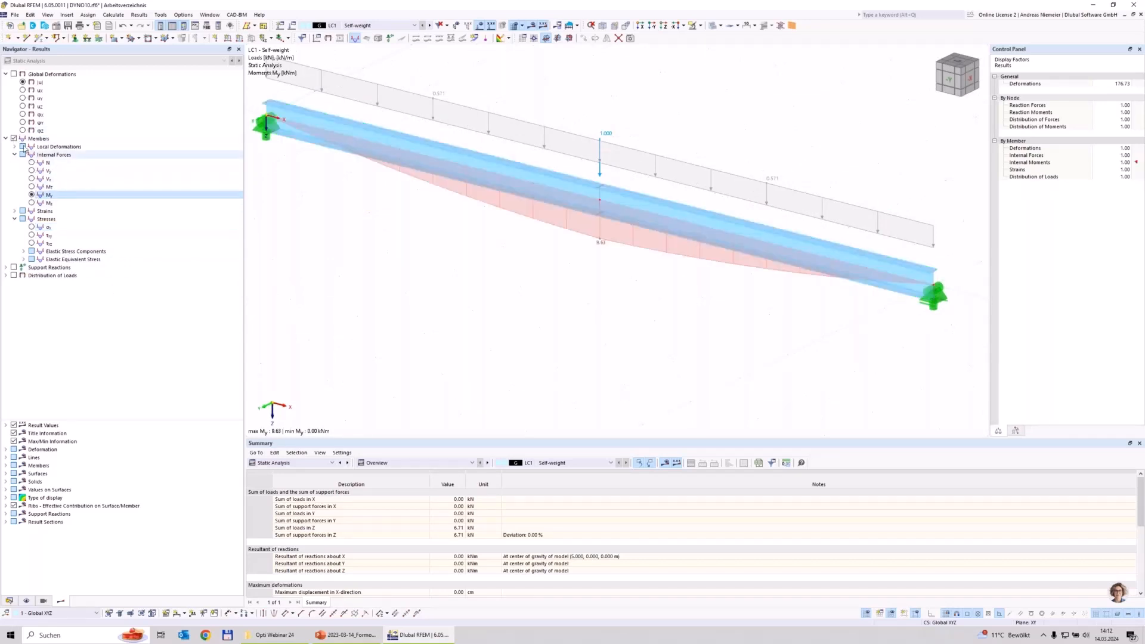
{"action": "middle_click_drag", "start_coordinate": [478, 247], "coordinate": [556, 273]}
{"action": "scroll", "coordinate": [556, 273], "scroll_direction": "down", "scroll_amount": 2}
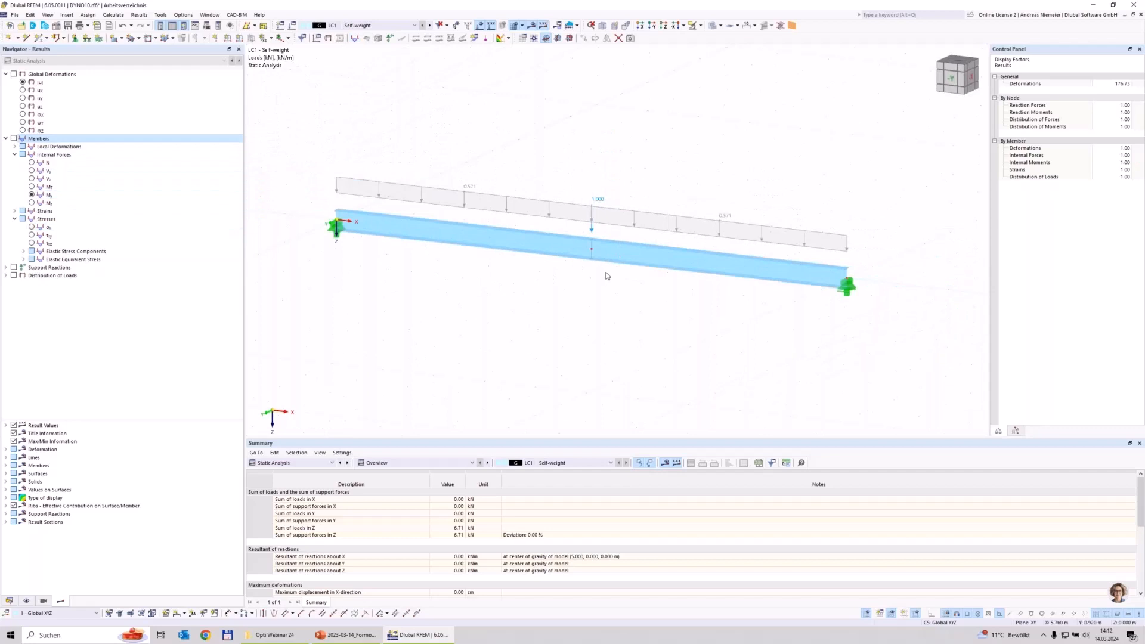
{"action": "left_click", "coordinate": [14, 74]}
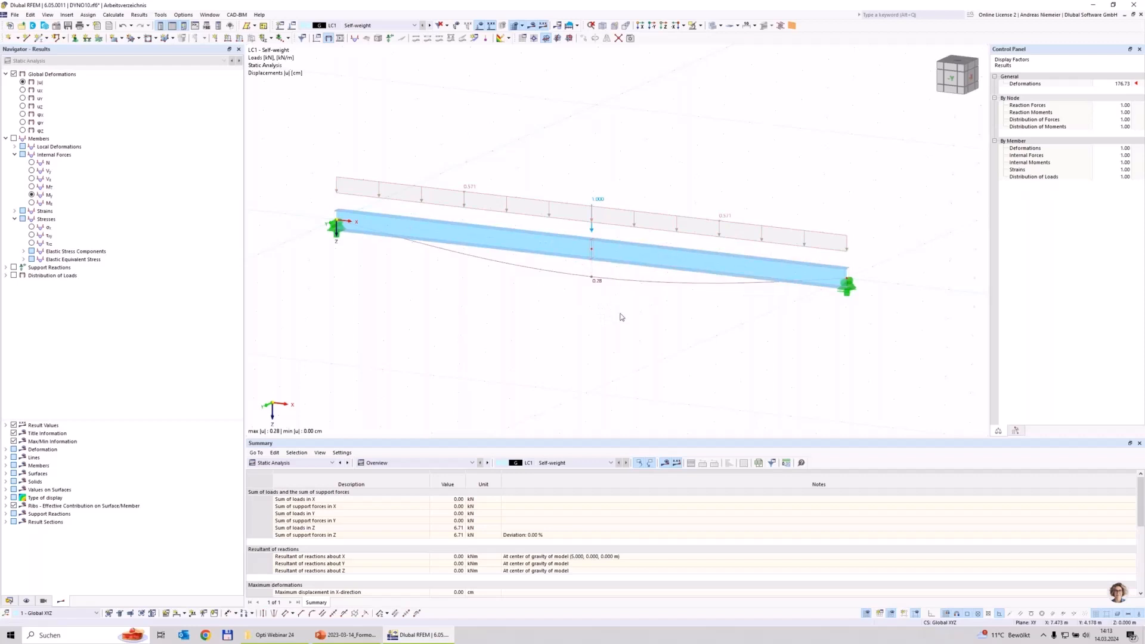
Step: Create a continuous member set from members 1 and 2 and activate its steel design properties
{"action": "right_click", "coordinate": [560, 252]}
{"action": "mouse_move", "coordinate": [747, 291]}
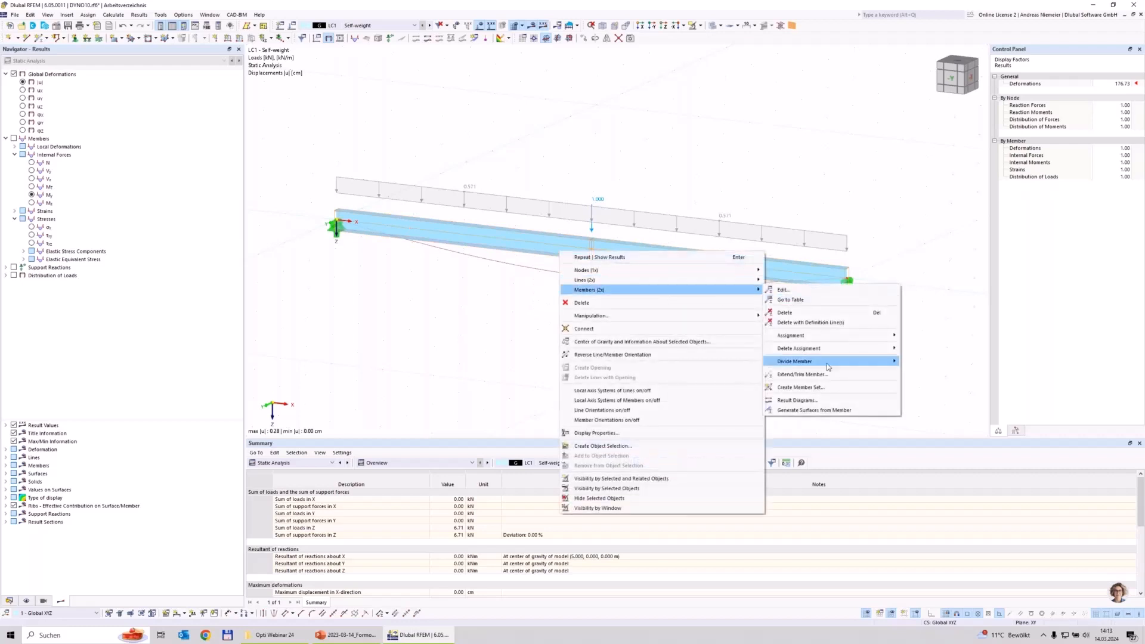
{"action": "left_click", "coordinate": [825, 387]}
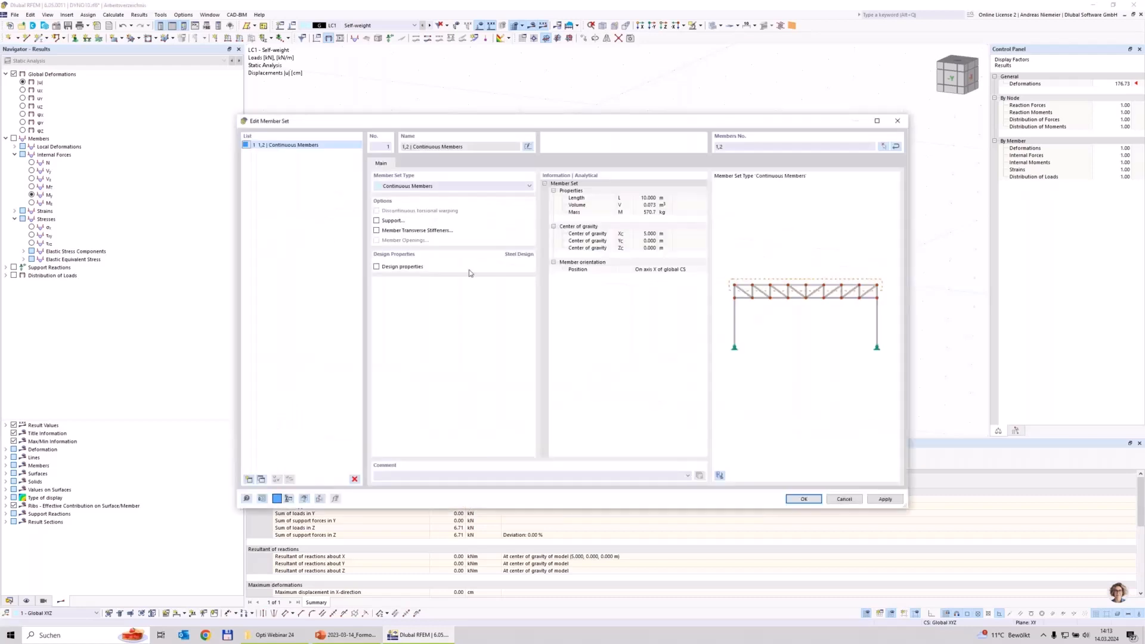
{"action": "left_click", "coordinate": [378, 267]}
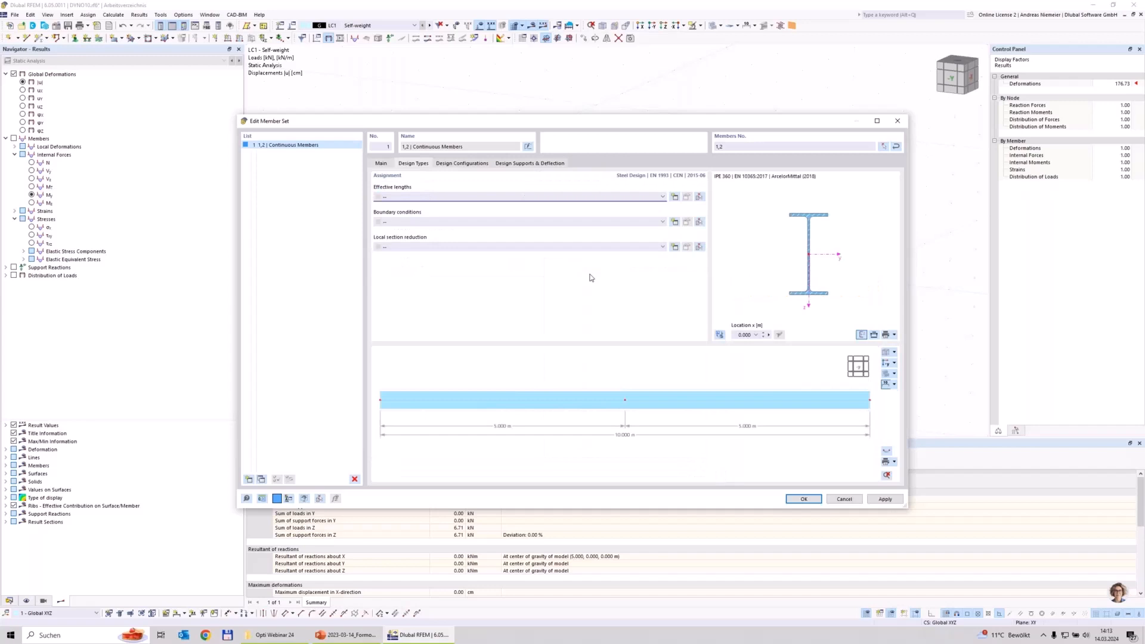
Step: Assign new standard effective lengths to the member set, with the eigenvalue method and start and end supports fixed in z/v and y/u
{"action": "left_click", "coordinate": [675, 197]}
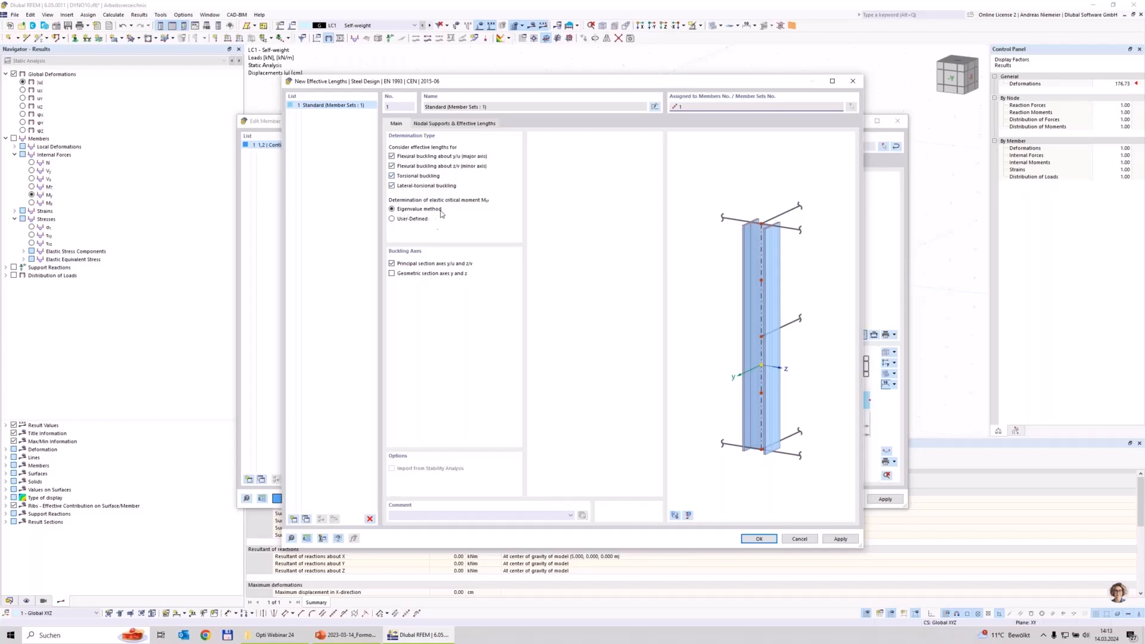
{"action": "left_click", "coordinate": [454, 123]}
{"action": "left_click", "coordinate": [402, 164]}
{"action": "left_click", "coordinate": [403, 170]}
{"action": "left_click", "coordinate": [403, 164]}
{"action": "left_click", "coordinate": [404, 170]}
{"action": "left_click", "coordinate": [403, 164]}
{"action": "left_click", "coordinate": [405, 170]}
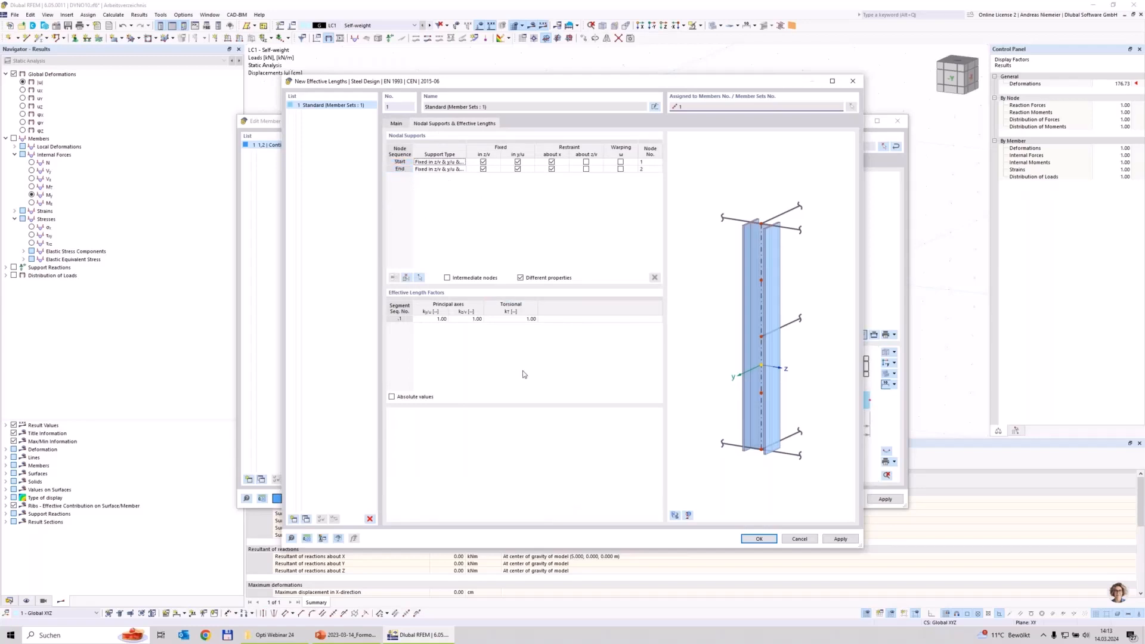
{"action": "left_click", "coordinate": [755, 539]}
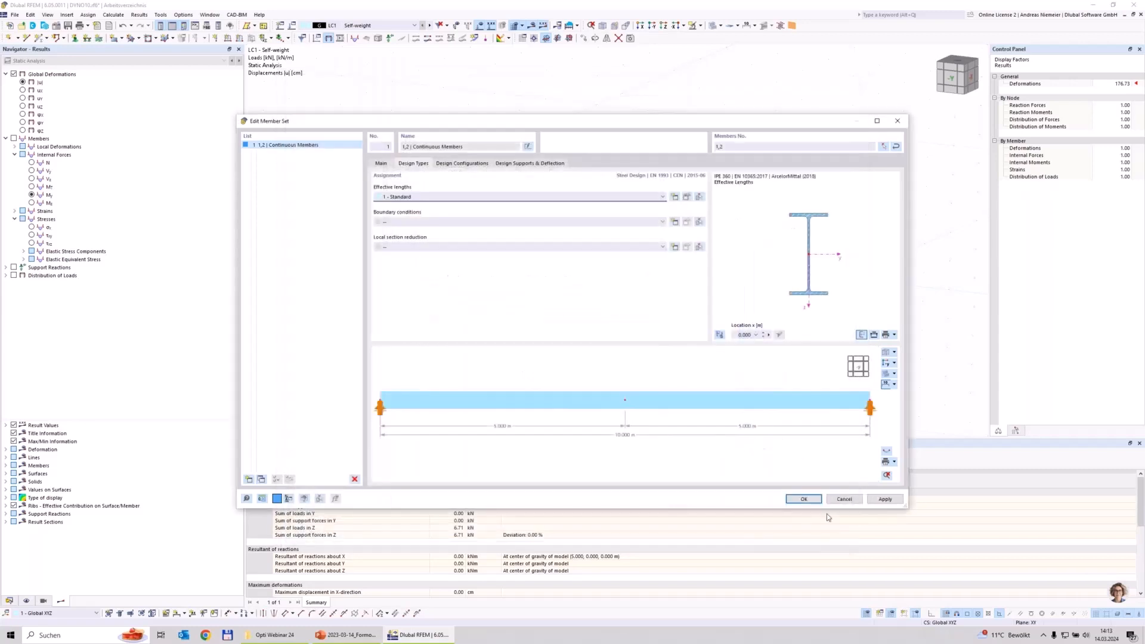
{"action": "left_click", "coordinate": [798, 507]}
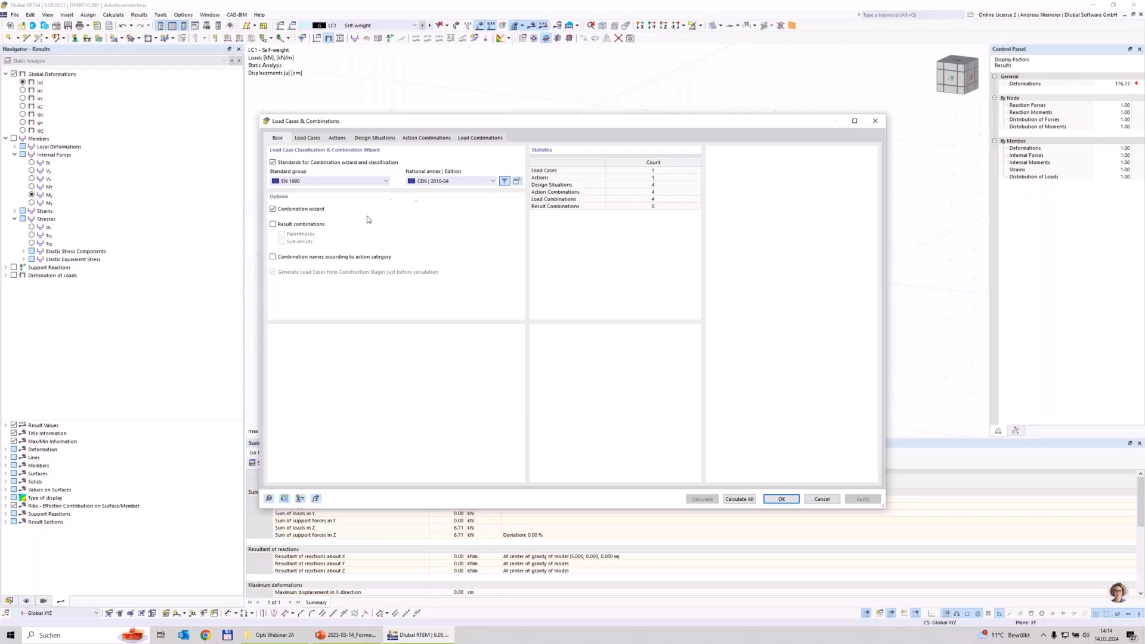
Step: Turn off the combination wizard and delete the automatically generated combinations
{"action": "left_click", "coordinate": [273, 209]}
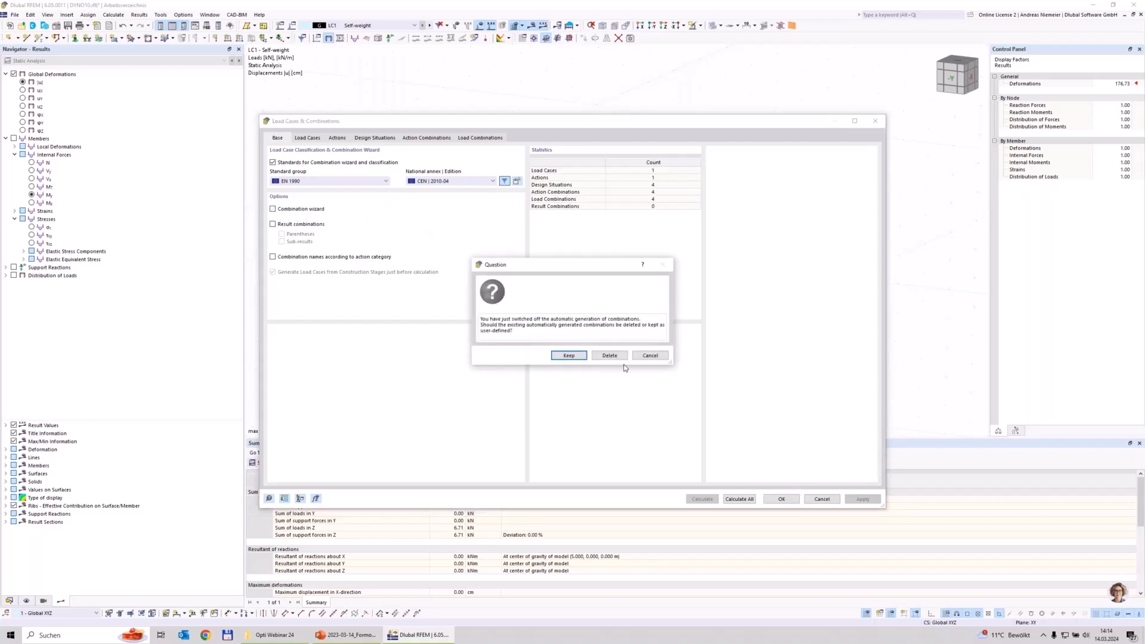
{"action": "left_click", "coordinate": [610, 356]}
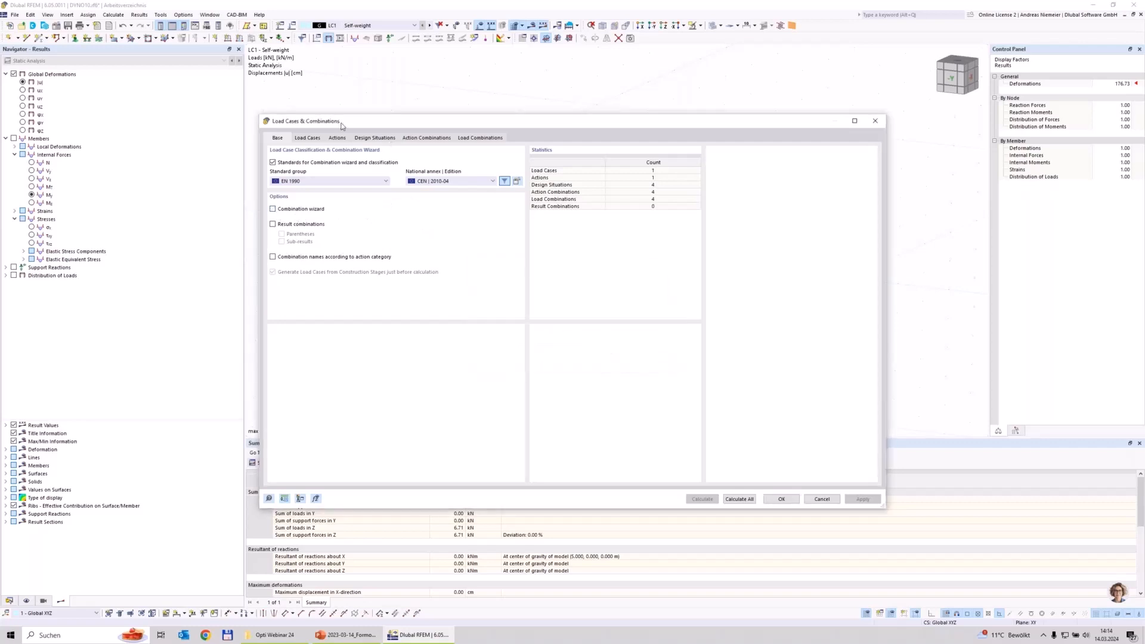
{"action": "left_click", "coordinate": [308, 140]}
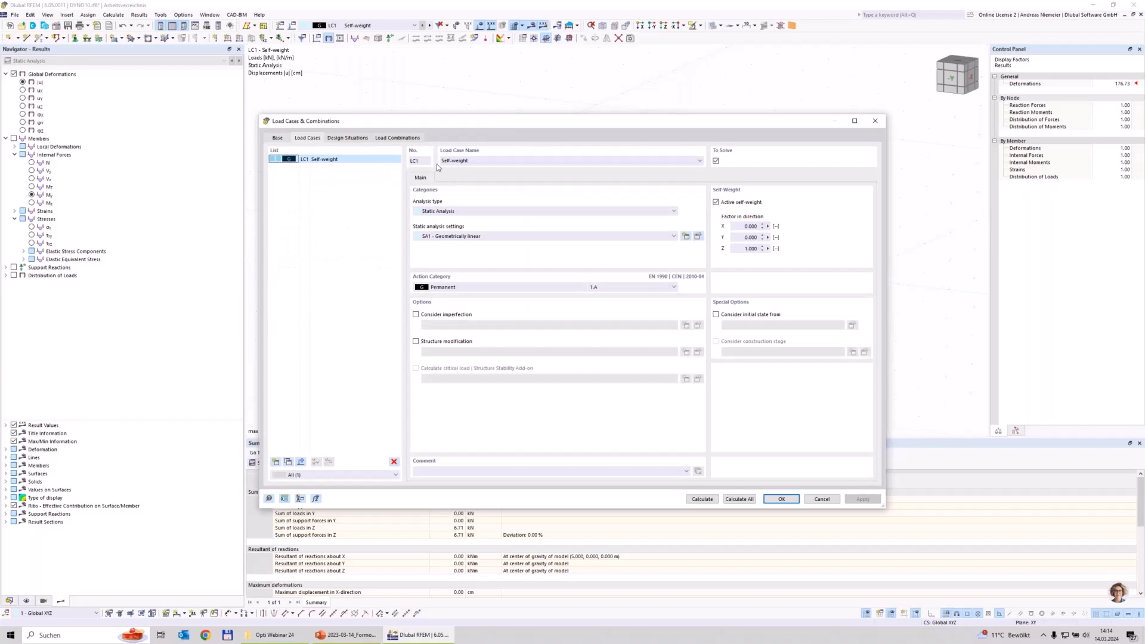
Step: Delete the serviceability design situations DS2 to DS4, leaving only the ULS design situation DS1
{"action": "left_click", "coordinate": [348, 138]}
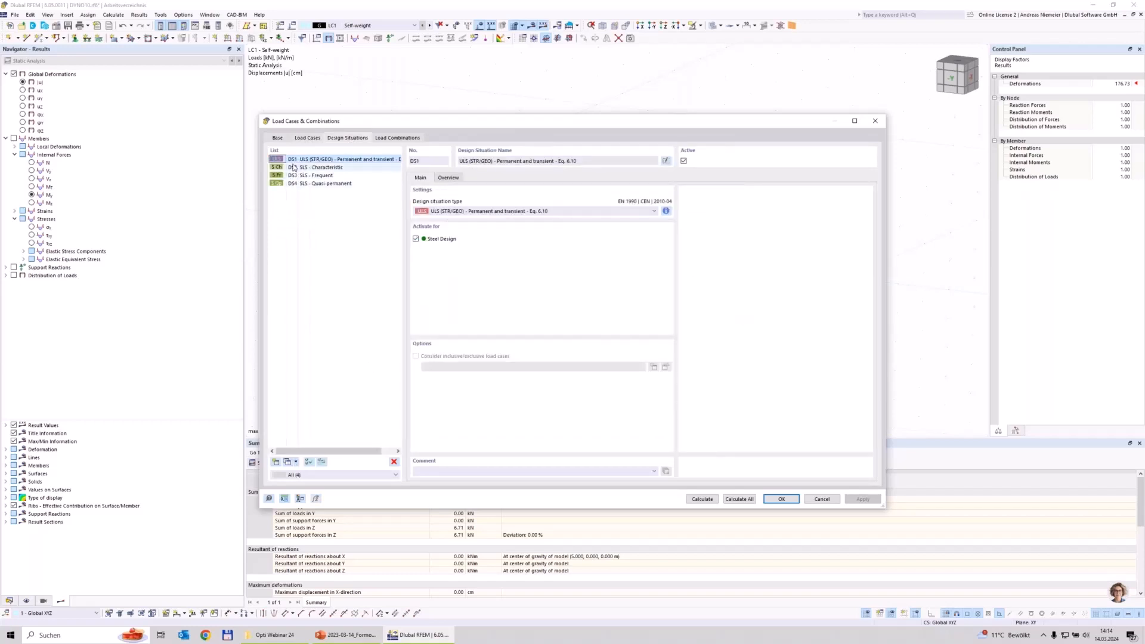
{"action": "left_click", "coordinate": [315, 168]}
{"action": "left_click", "coordinate": [325, 184], "text": "shift"}
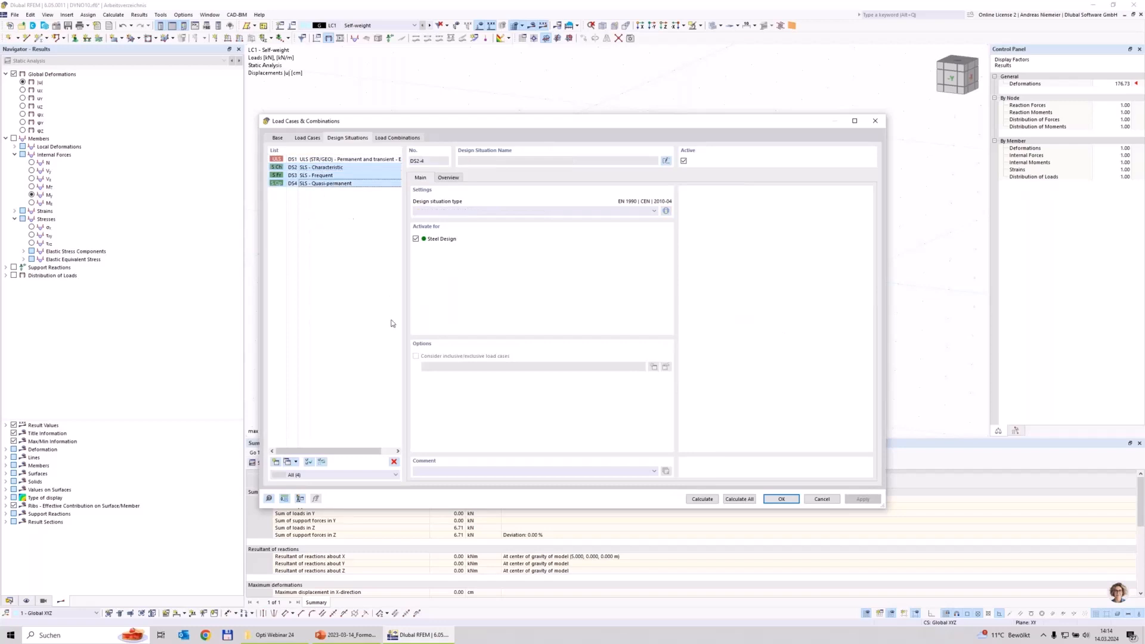
{"action": "left_click", "coordinate": [393, 462]}
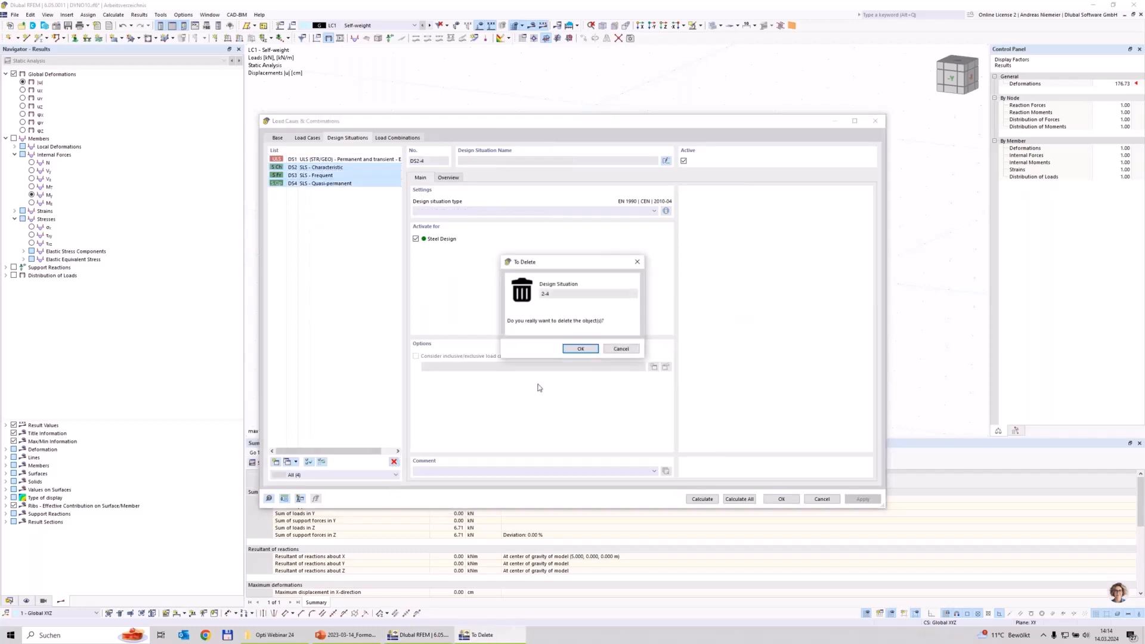
{"action": "left_click", "coordinate": [585, 350]}
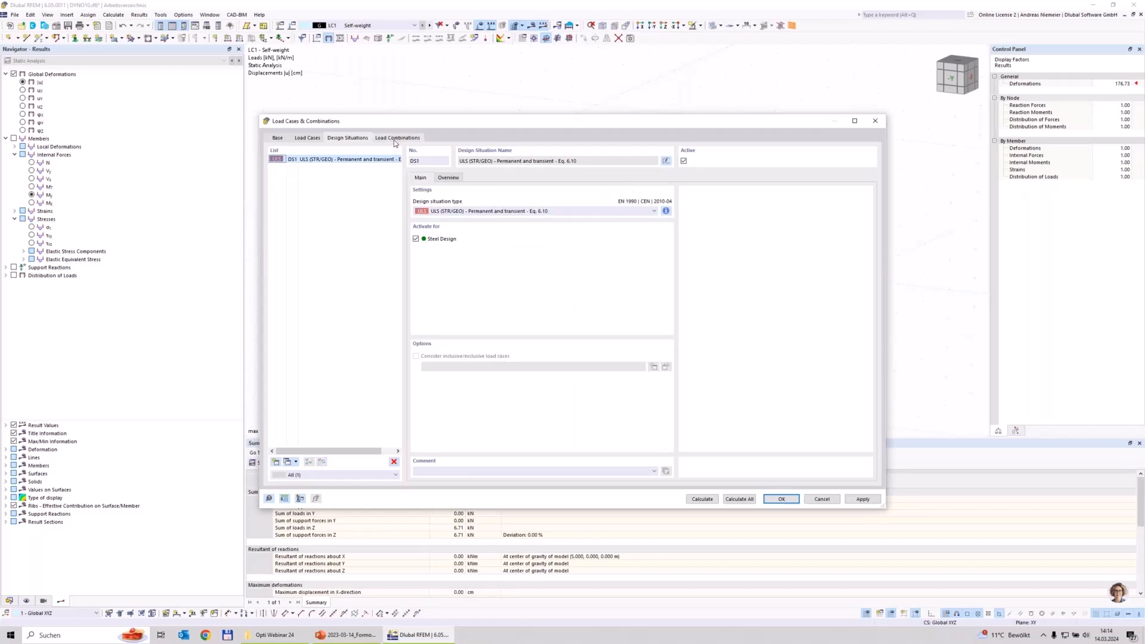
Step: Create load combination CO1 for design situation DS1 with the geometrically linear static analysis settings SA1
{"action": "left_click", "coordinate": [275, 462]}
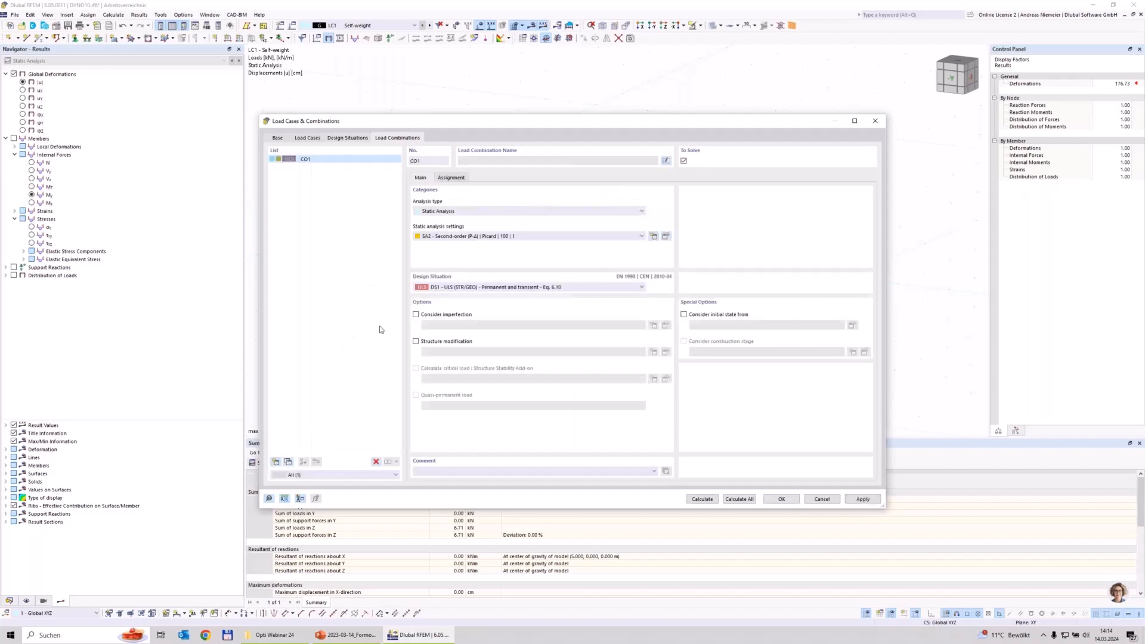
{"action": "left_click", "coordinate": [448, 237]}
{"action": "left_click", "coordinate": [448, 246]}
Step: Assign load case LC1 Self-weight to CO1 with a factor of 1.00 and accept the load combination settings
{"action": "left_click", "coordinate": [451, 178]}
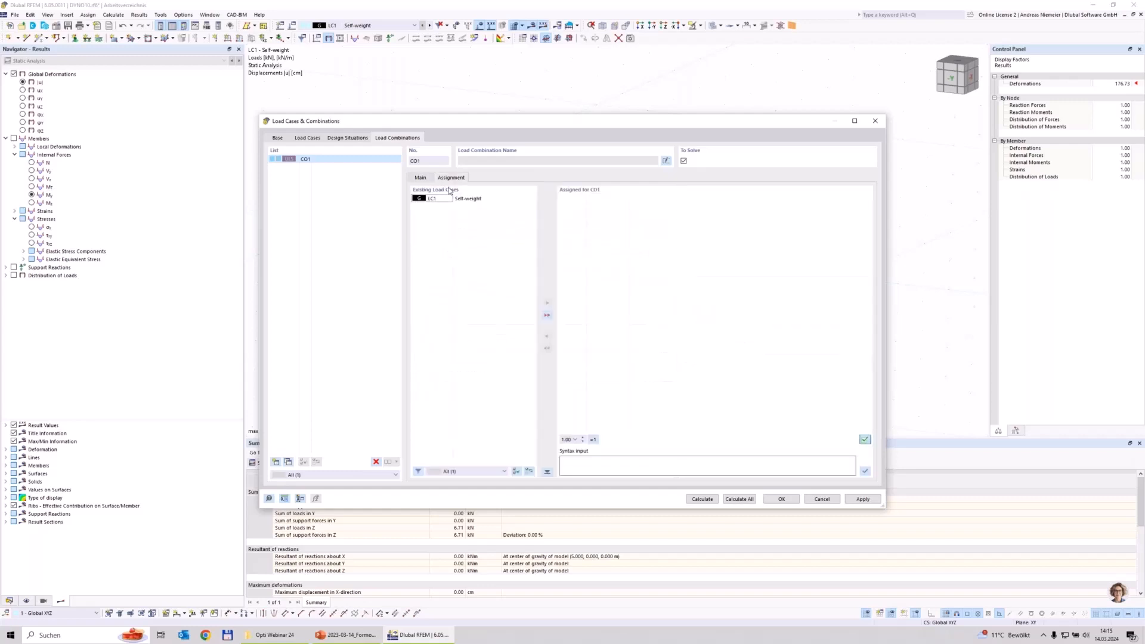
{"action": "double_click", "coordinate": [434, 198]}
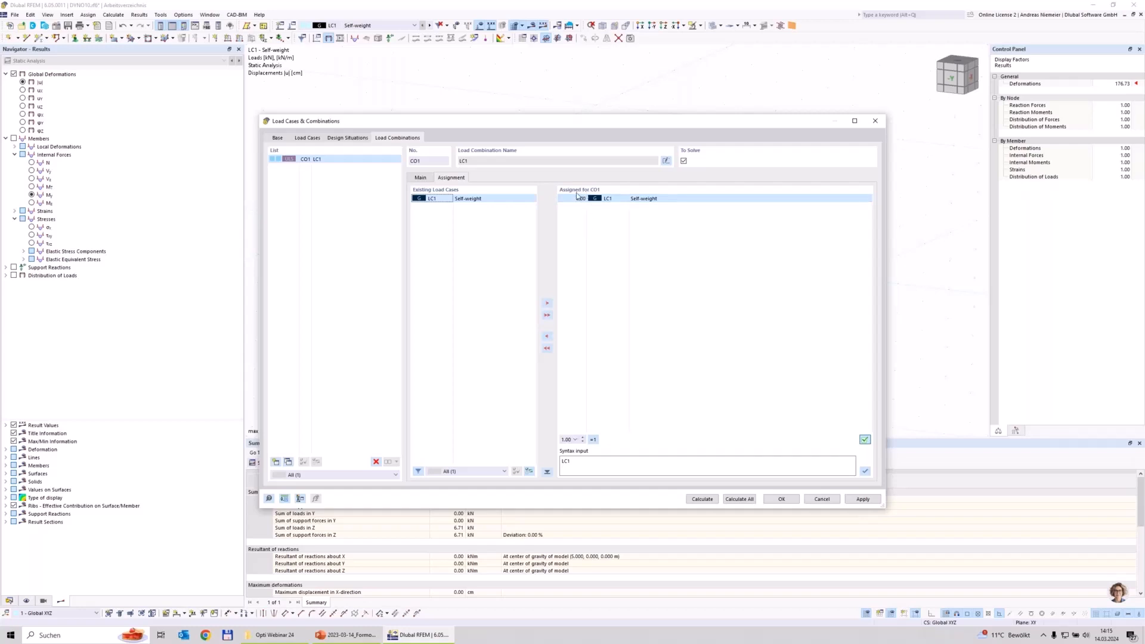
{"action": "left_click", "coordinate": [659, 199]}
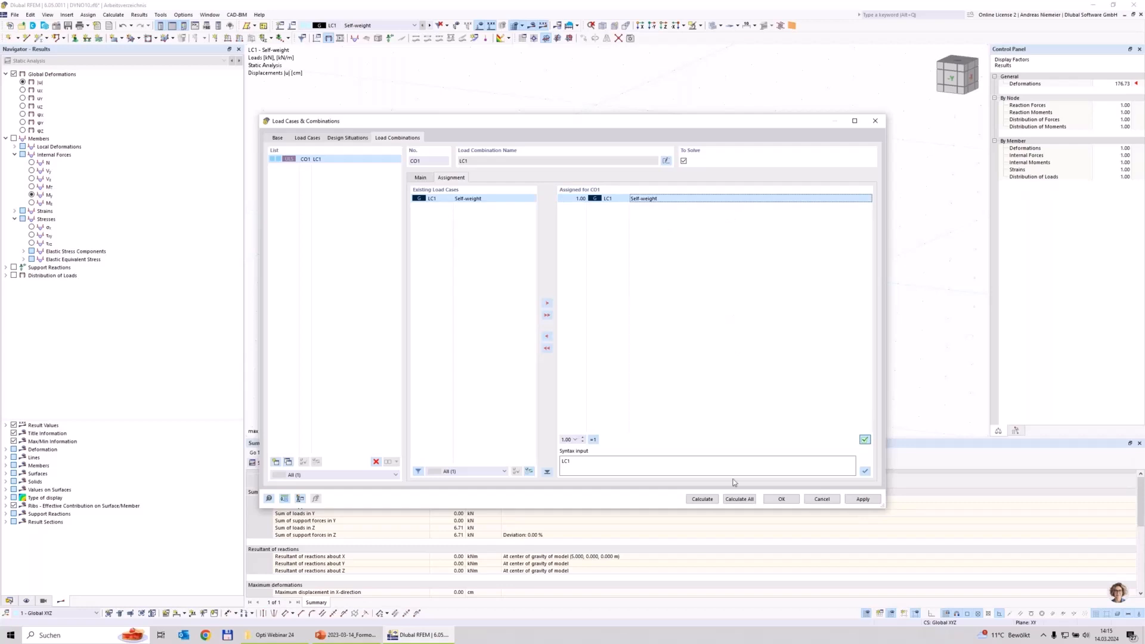
{"action": "left_click", "coordinate": [785, 500]}
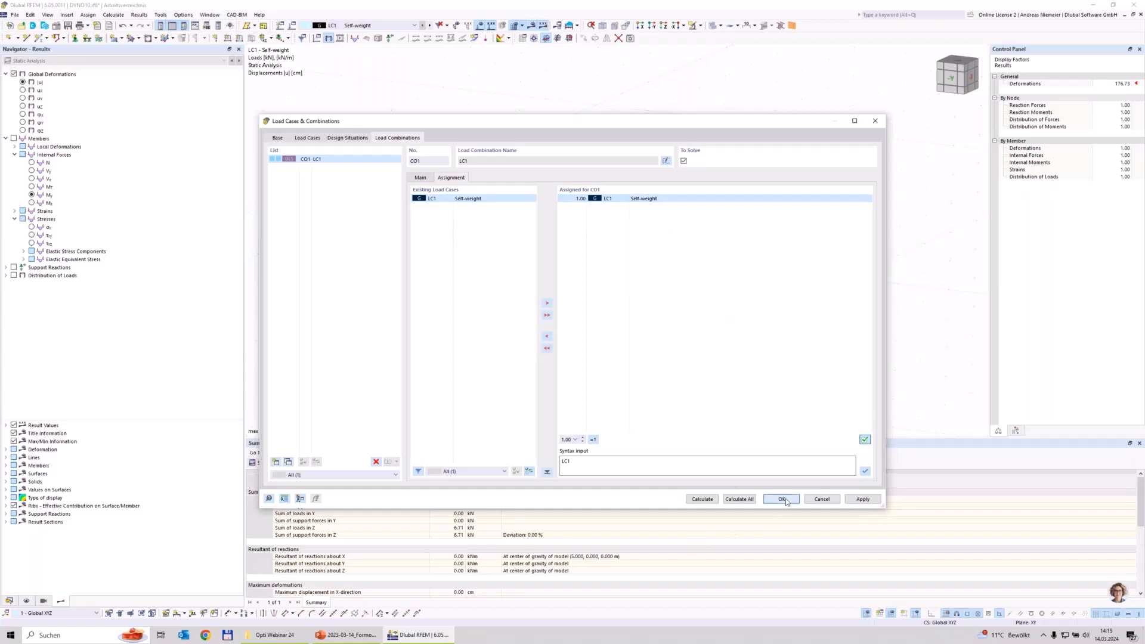
Step: Run the steel design for CO1 and list the design ratios on members by design situation
{"action": "left_click", "coordinate": [785, 500]}
{"action": "left_click", "coordinate": [577, 25]}
{"action": "left_click", "coordinate": [591, 37]}
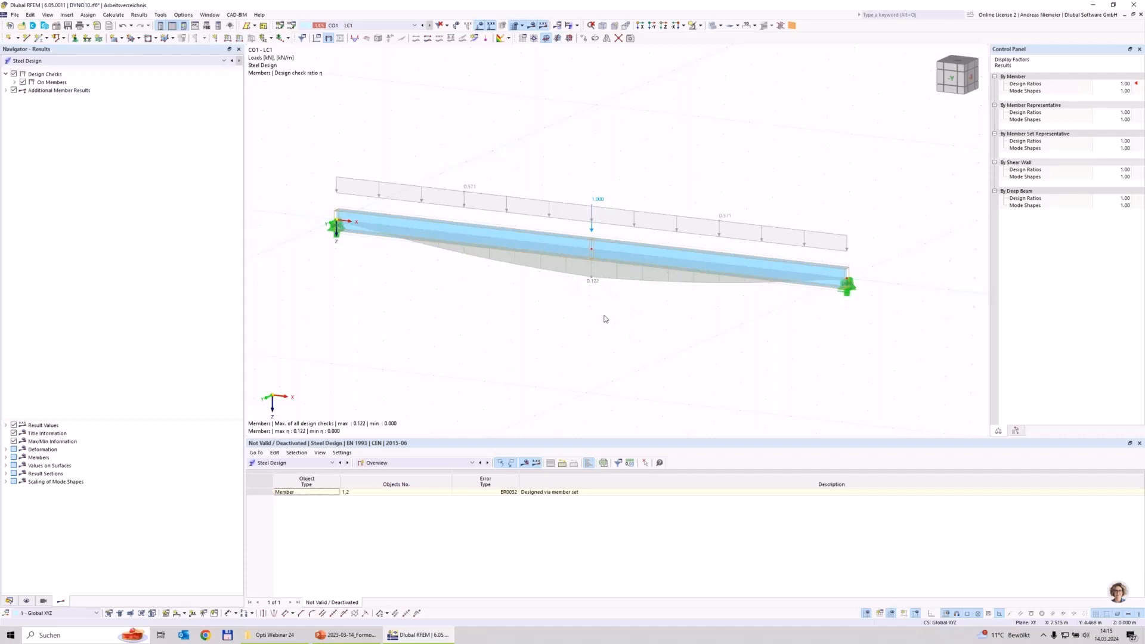
{"action": "left_click", "coordinate": [410, 464]}
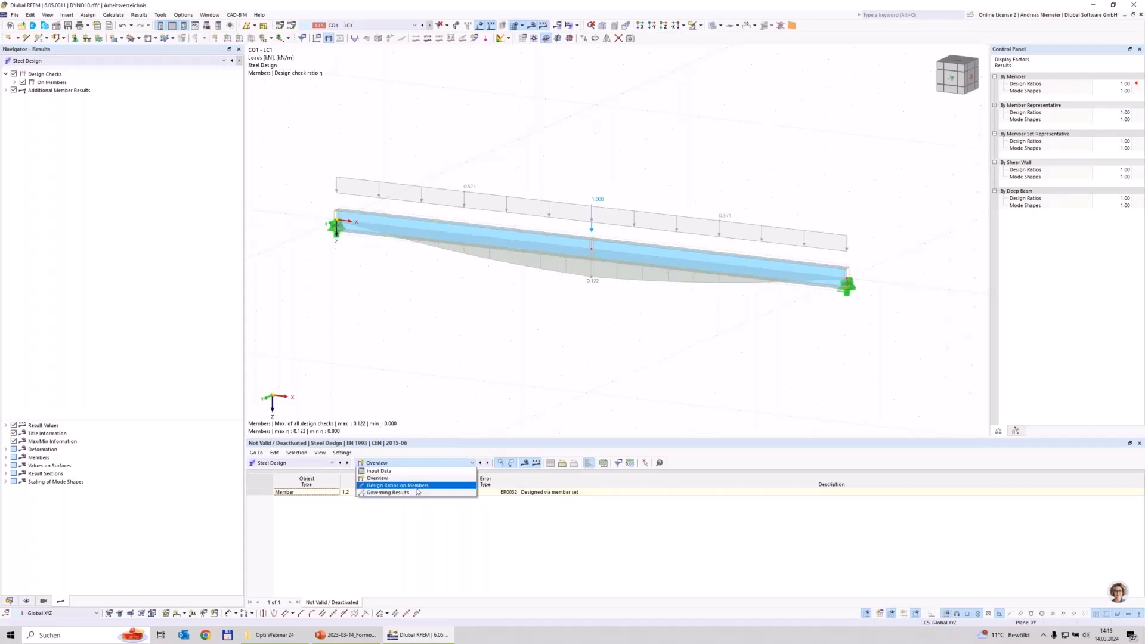
{"action": "left_click", "coordinate": [416, 487]}
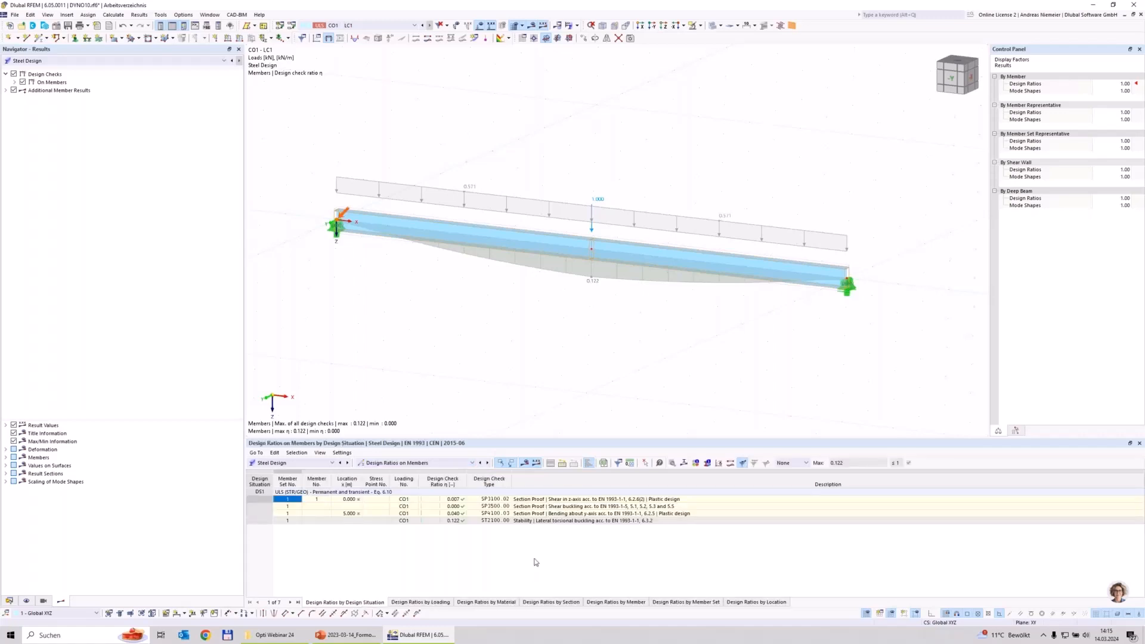
Step: Examine the design check details and formulas of the lateral-torsional buckling stability check ST2100, and close them
{"action": "left_click", "coordinate": [523, 500]}
{"action": "left_click", "coordinate": [543, 522]}
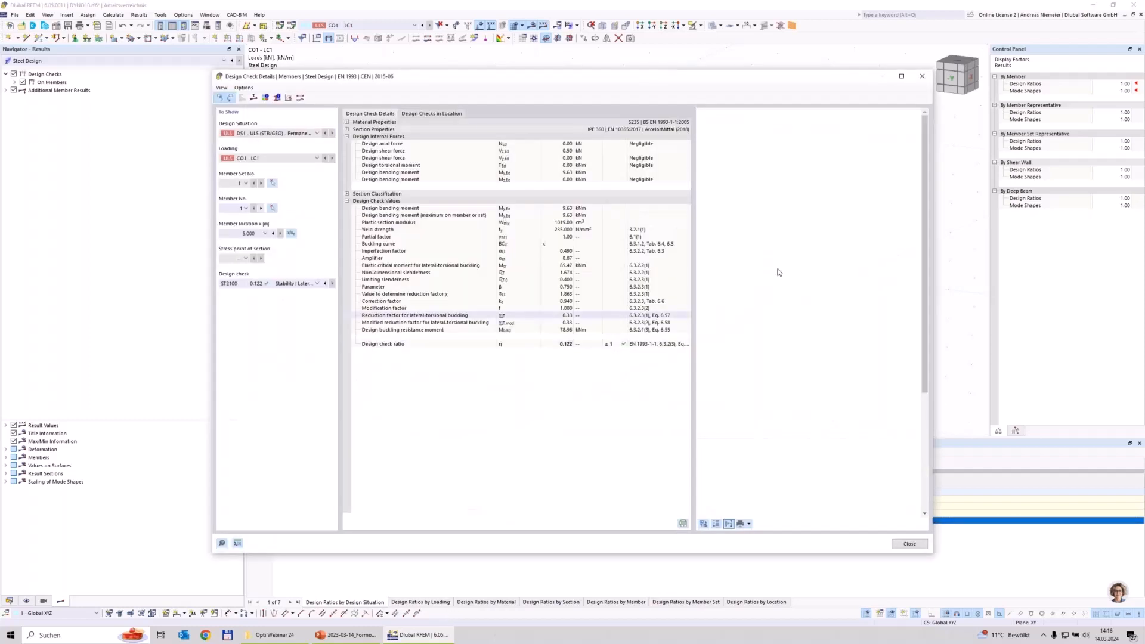
{"action": "scroll", "coordinate": [725, 179], "scroll_direction": "down", "scroll_amount": 10}
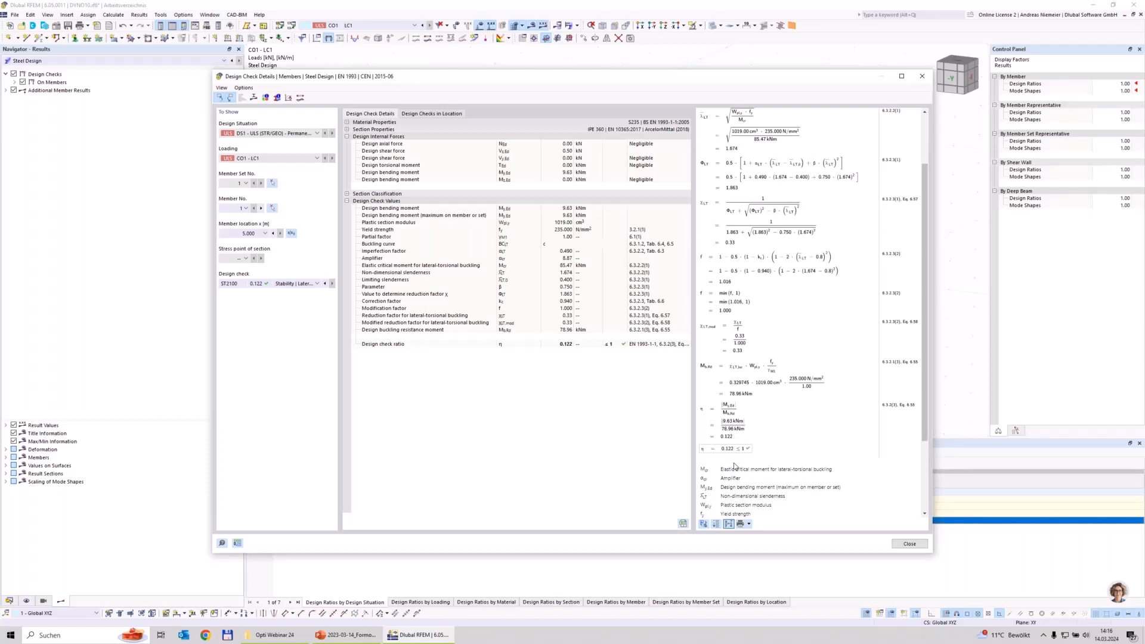
{"action": "left_click", "coordinate": [910, 544]}
Step: Show the lateral-torsional buckling mode shape of the beam with the member deformation displayed as Section Colored, and inspect it in 3D
{"action": "left_click", "coordinate": [637, 376]}
{"action": "middle_click_drag", "start_coordinate": [588, 369], "coordinate": [538, 361], "text": "ctrl"}
{"action": "middle_click_drag", "start_coordinate": [625, 323], "coordinate": [588, 295], "text": "ctrl"}
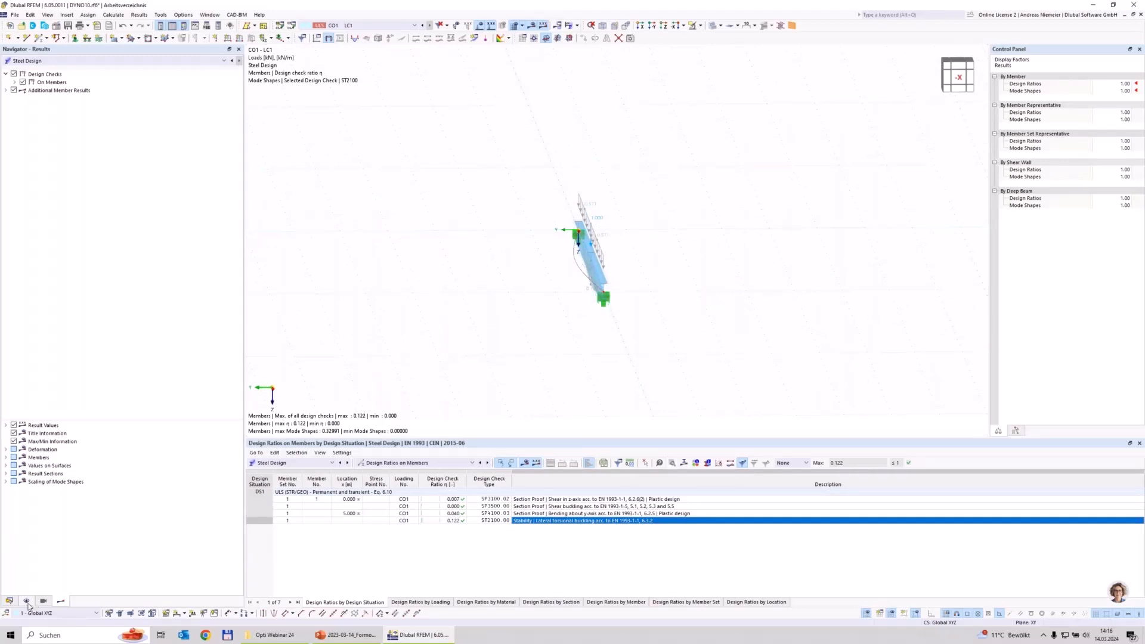
{"action": "left_click", "coordinate": [6, 450]}
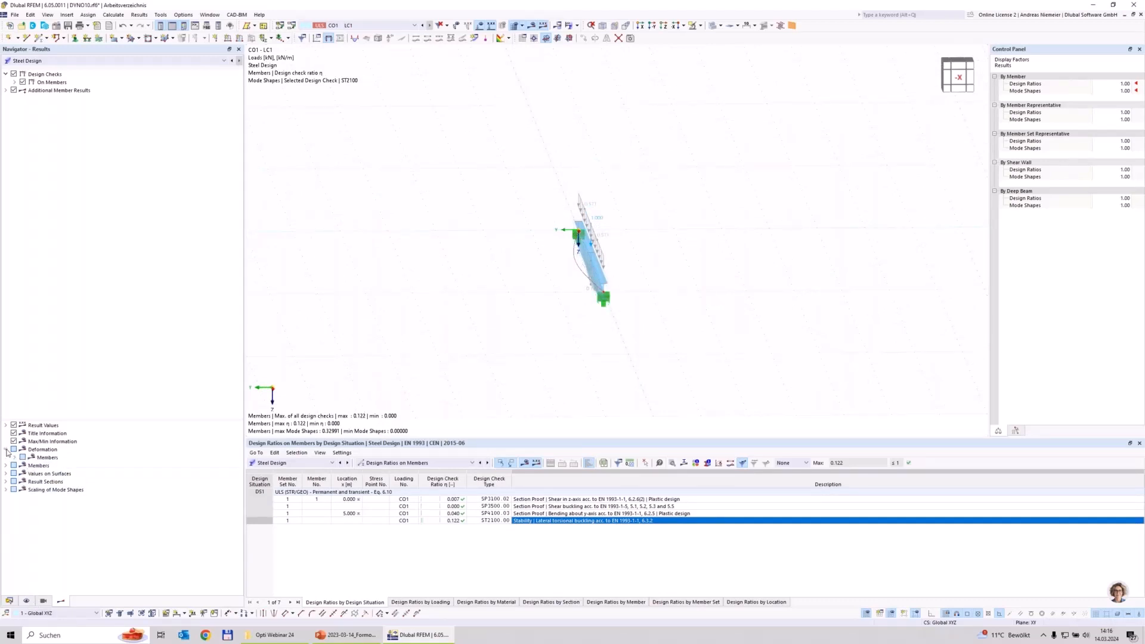
{"action": "left_click", "coordinate": [14, 457]}
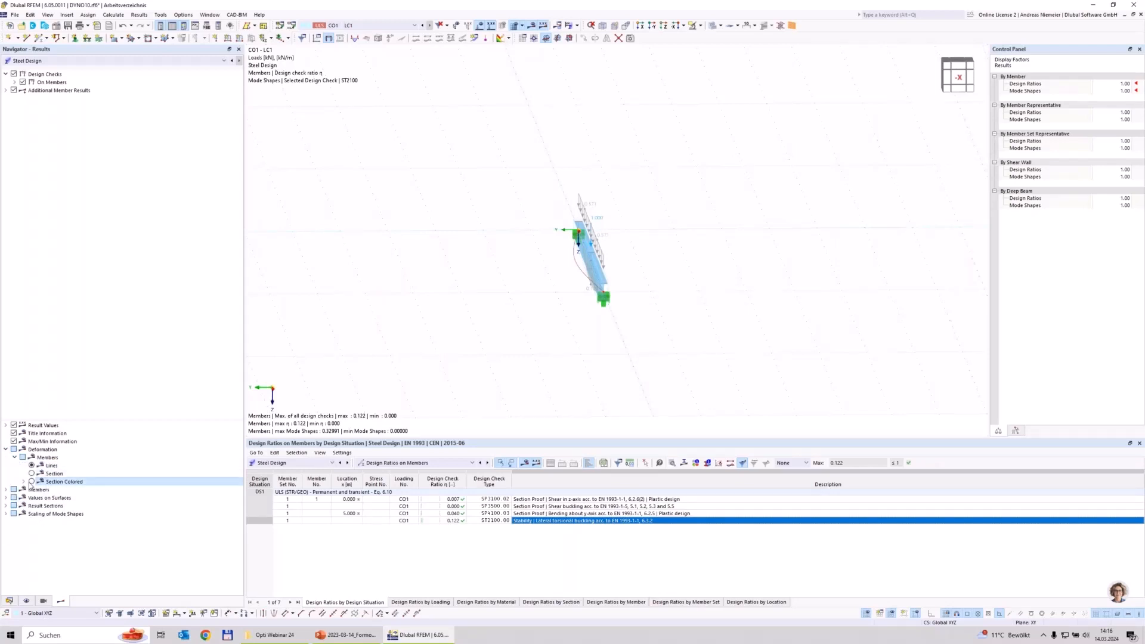
{"action": "left_click", "coordinate": [32, 481]}
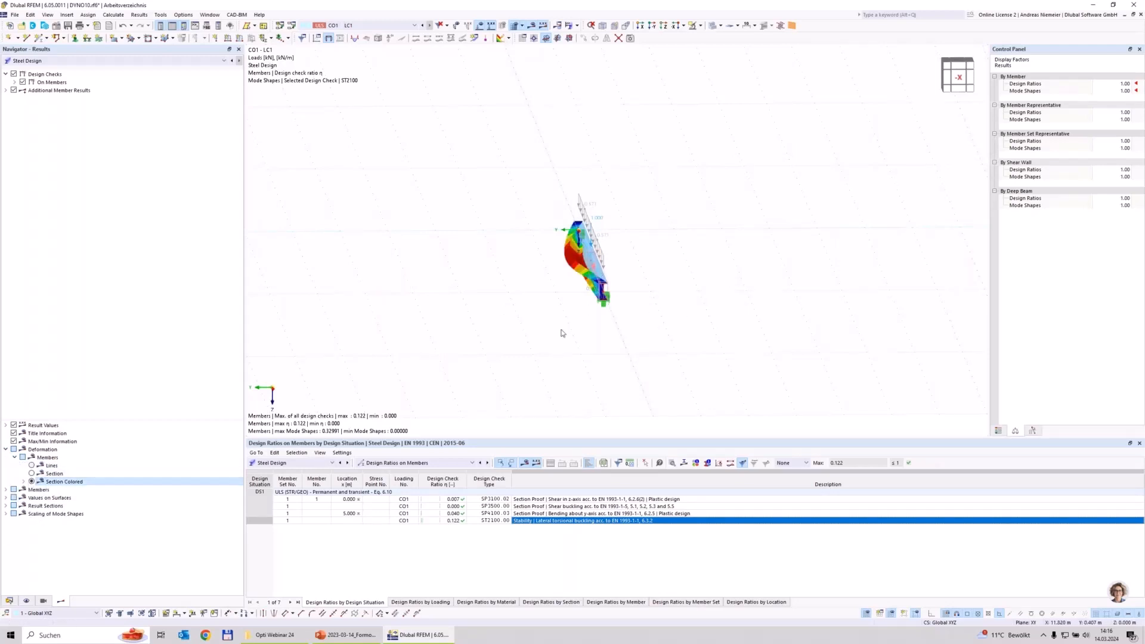
{"action": "mouse_move", "coordinate": [588, 310]}
{"action": "middle_mouse_down", "text": "ctrl"}
{"action": "mouse_move", "coordinate": [545, 296]}
{"action": "mouse_move", "coordinate": [592, 299]}
{"action": "middle_mouse_up", "text": "ctrl"}
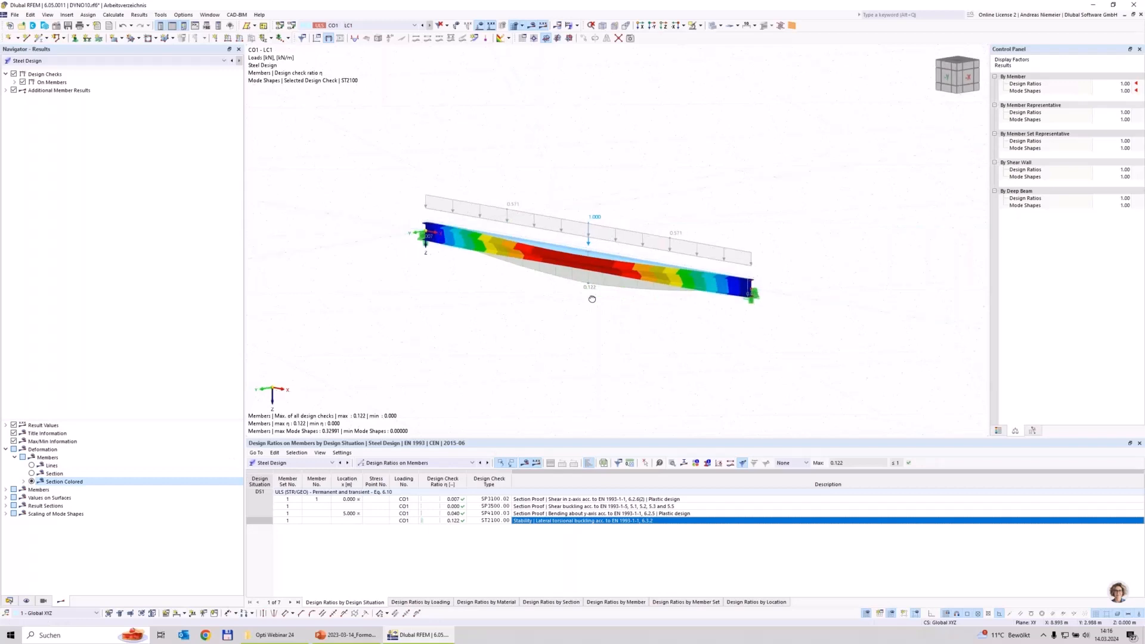
{"action": "scroll", "coordinate": [592, 299], "scroll_direction": "up", "scroll_amount": 5}
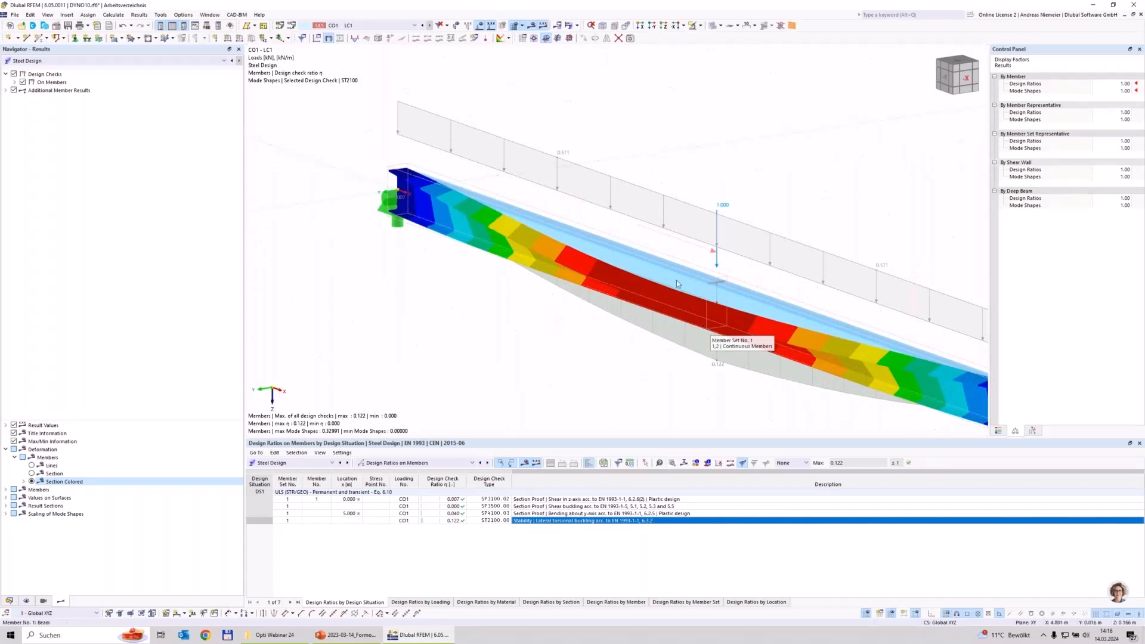
{"action": "scroll", "coordinate": [495, 255], "scroll_direction": "down", "scroll_amount": 4}
{"action": "middle_click_drag", "start_coordinate": [496, 255], "coordinate": [587, 282], "text": "ctrl"}
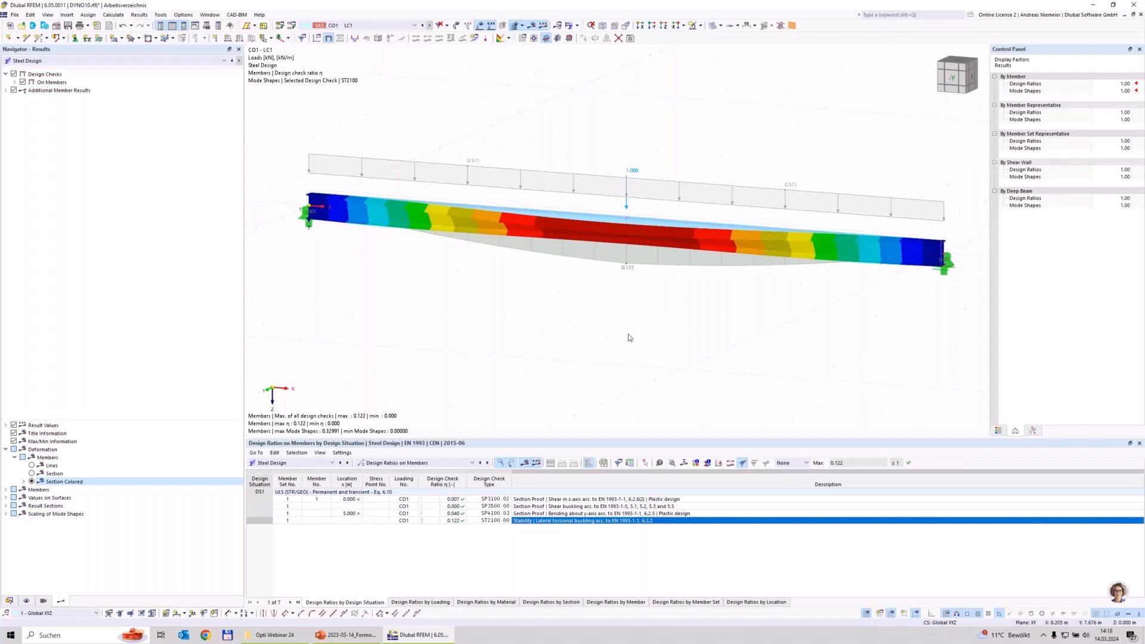
Step: Add load case LC2 named Modal Analysis and set its analysis type to Modal Analysis
{"action": "left_click", "coordinate": [306, 473]}
{"action": "left_click", "coordinate": [306, 463]}
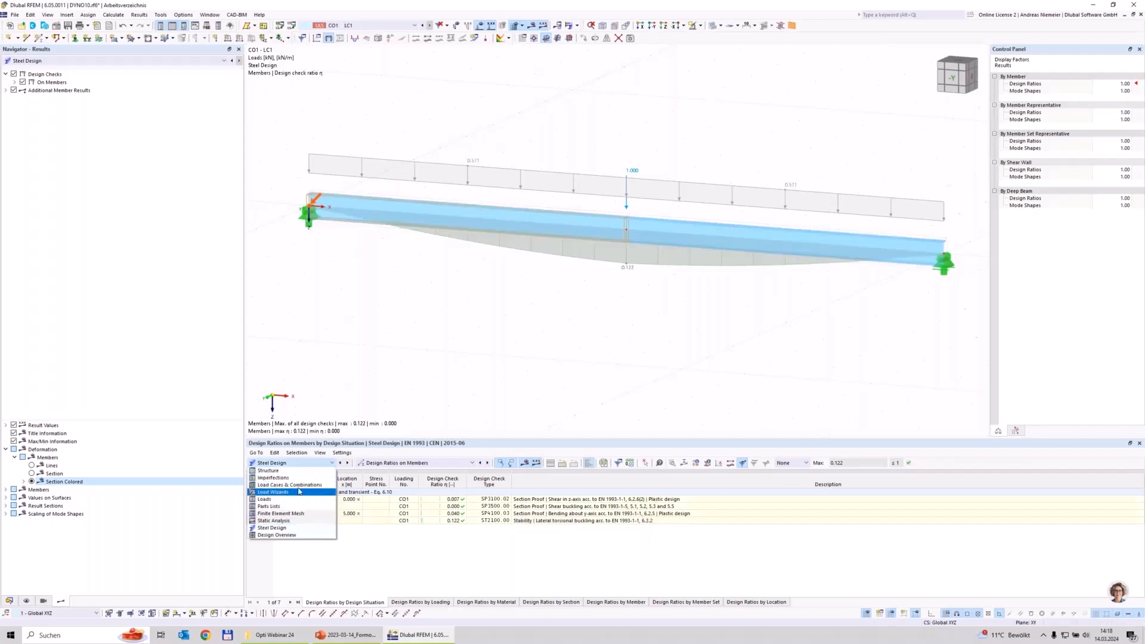
{"action": "left_click", "coordinate": [323, 537]}
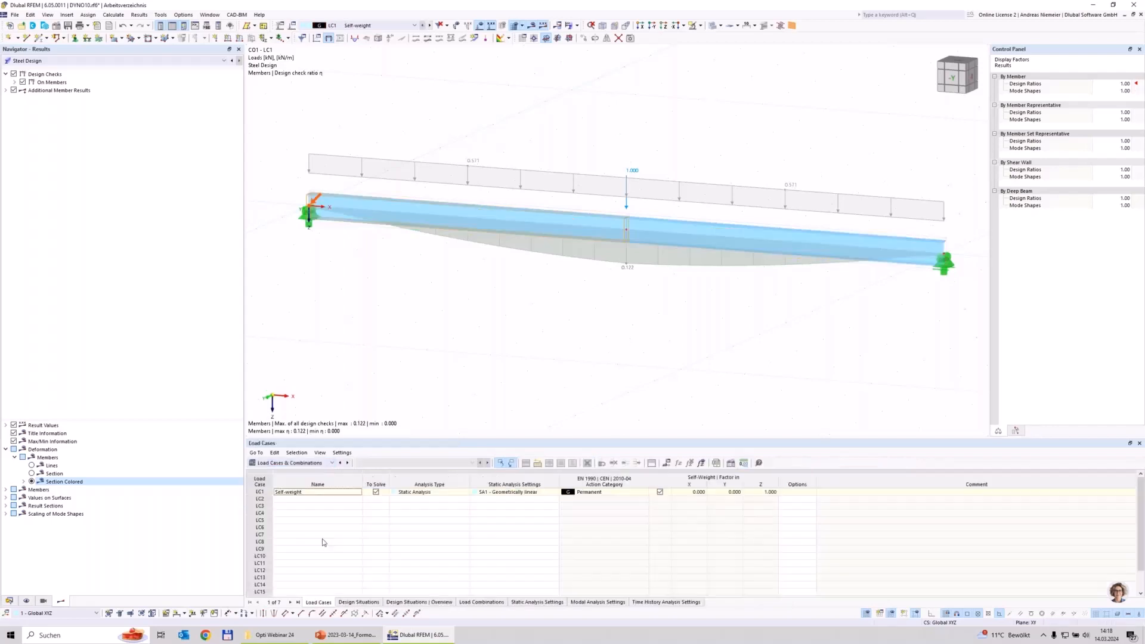
{"action": "double_click", "coordinate": [281, 501]}
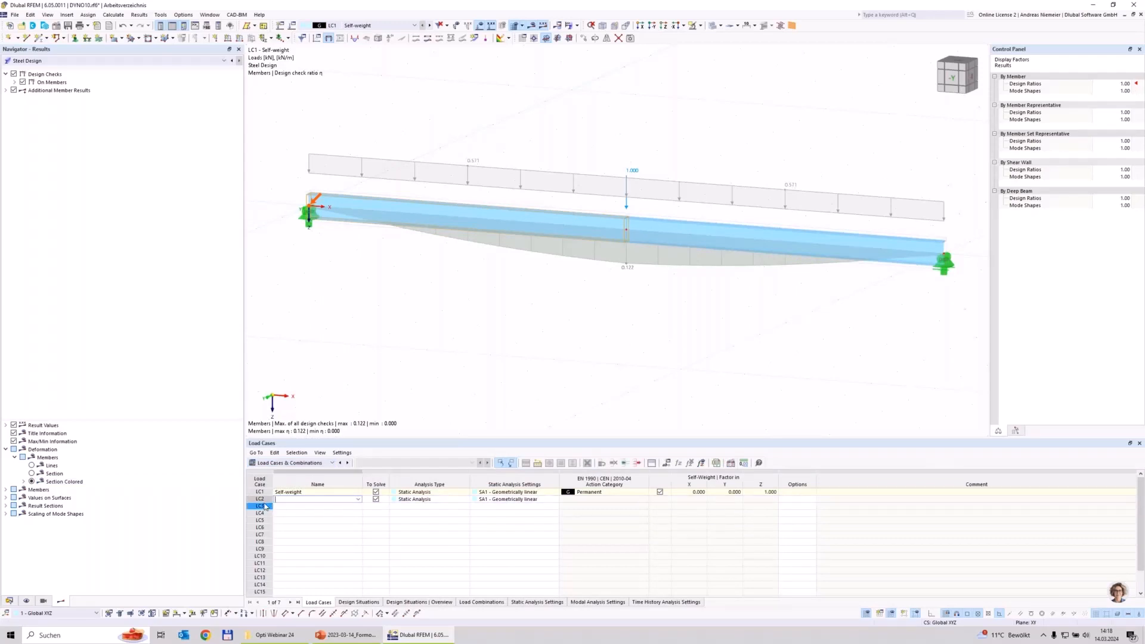
{"action": "left_click", "coordinate": [265, 501]}
{"action": "double_click", "coordinate": [265, 502]}
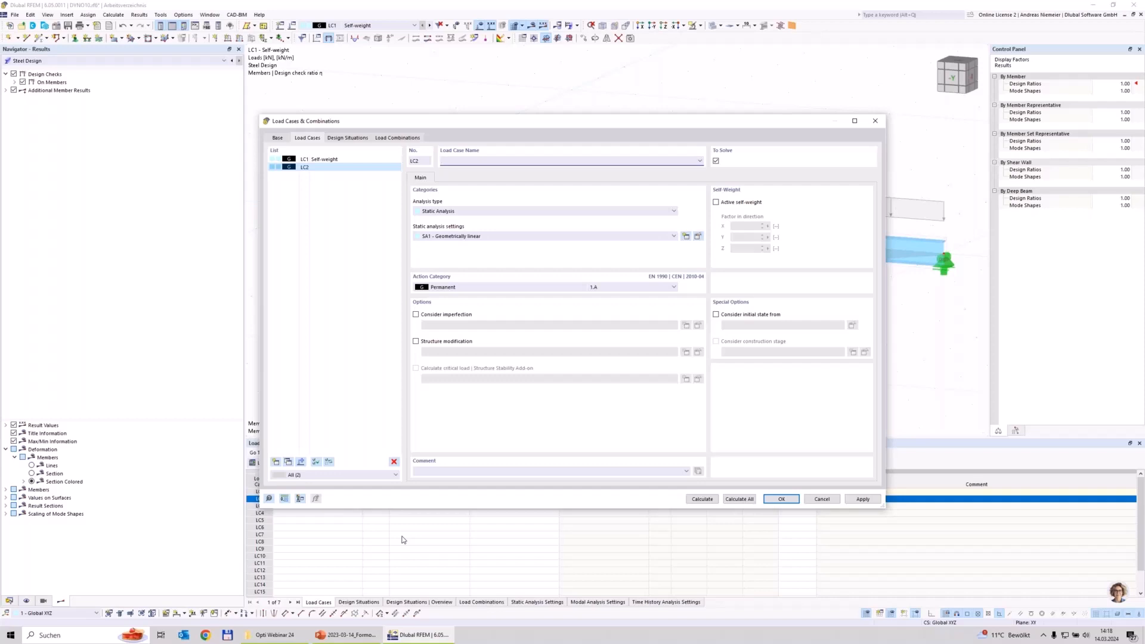
{"action": "type", "text": "Modal Analysis"}
{"action": "left_click", "coordinate": [456, 211]}
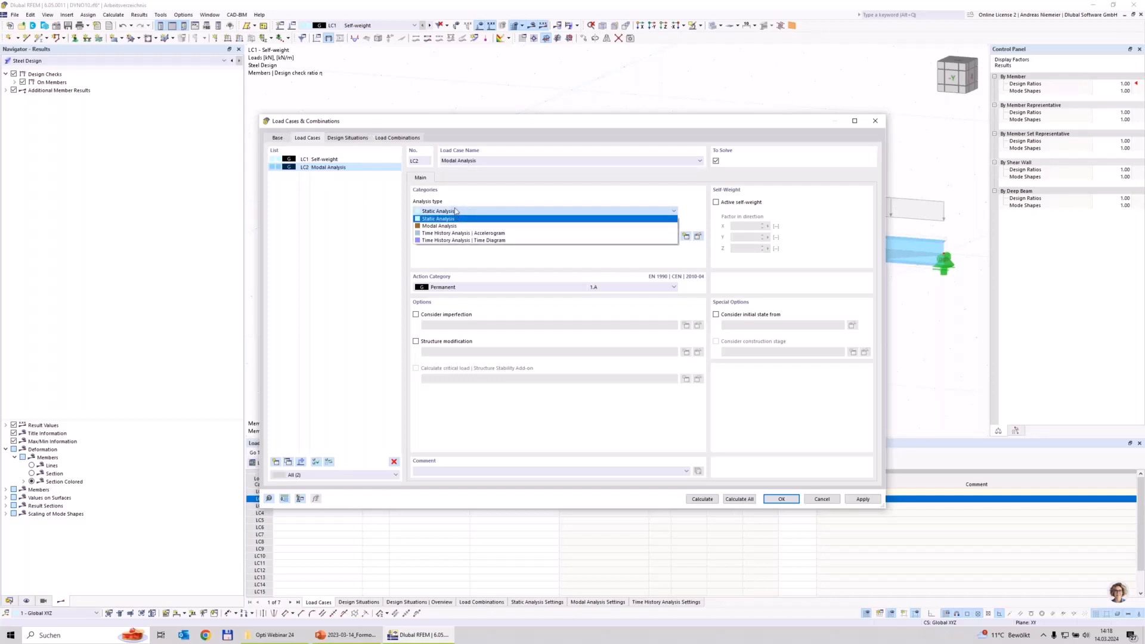
{"action": "left_click", "coordinate": [425, 227]}
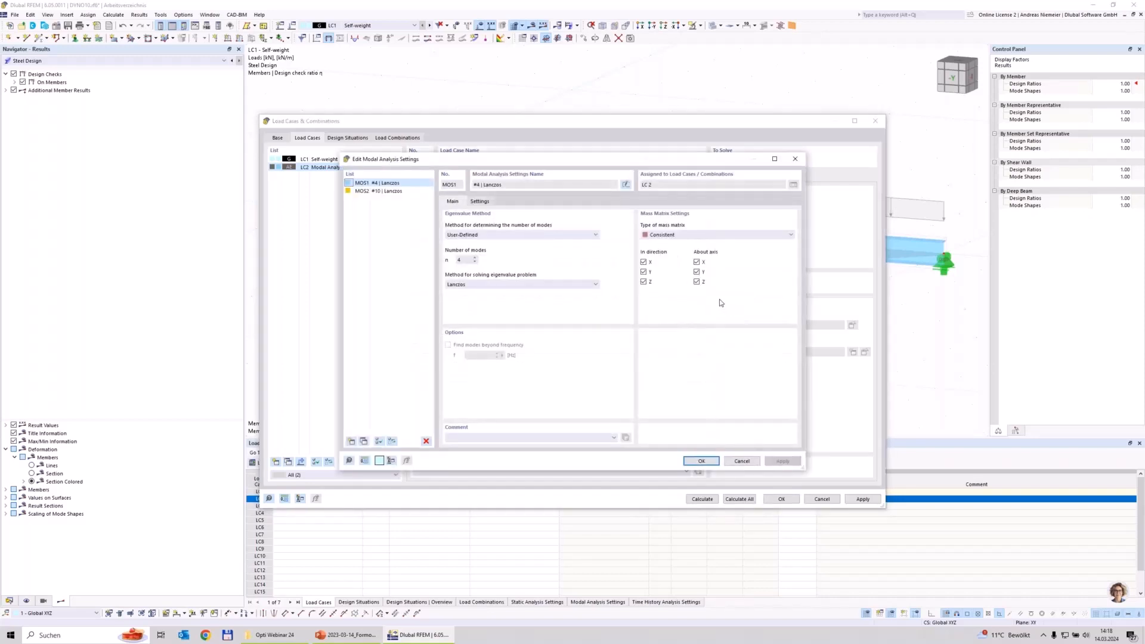
Step: Set modal analysis settings MOS1 to determine modes automatically by effective modal mass factors at 90 %, solved with Root of characteristic polynomial
{"action": "left_click", "coordinate": [477, 235]}
{"action": "left_click", "coordinate": [477, 242]}
{"action": "left_click", "coordinate": [463, 260]}
{"action": "double_click", "coordinate": [467, 260]}
{"action": "left_click", "coordinate": [511, 235]}
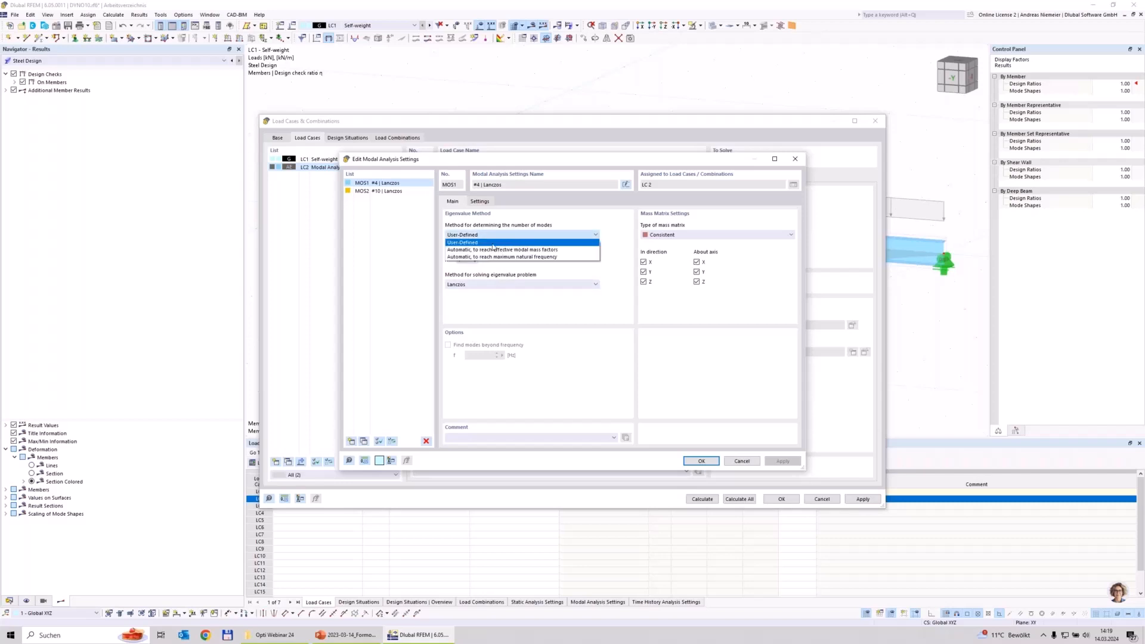
{"action": "left_click", "coordinate": [504, 250]}
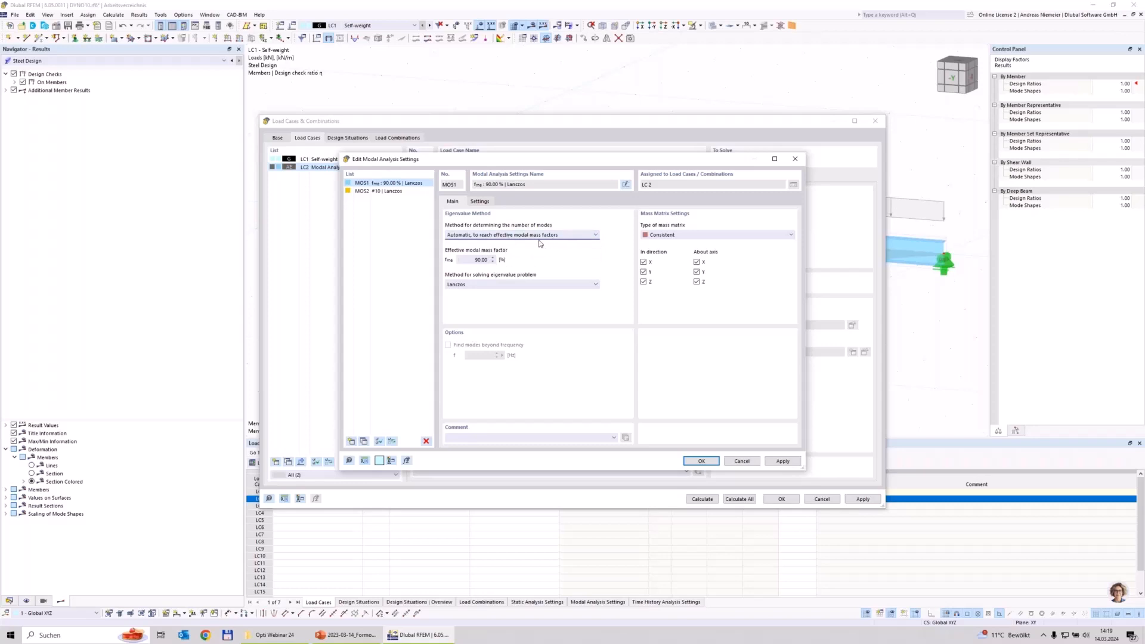
{"action": "left_click", "coordinate": [465, 261]}
{"action": "left_click", "coordinate": [521, 285]}
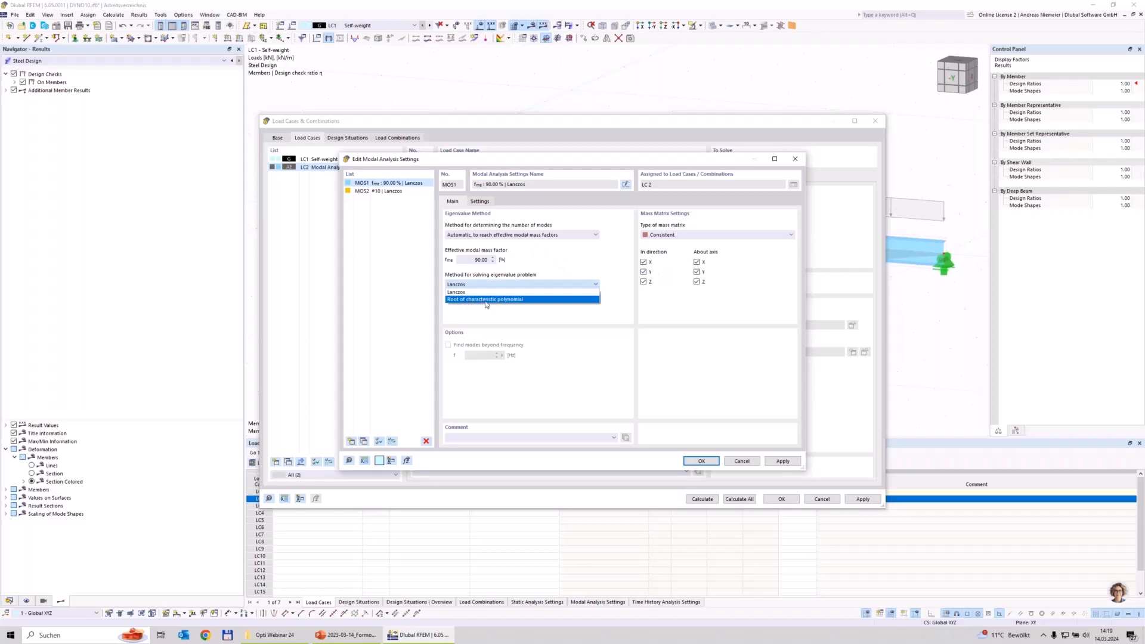
{"action": "left_click", "coordinate": [481, 300]}
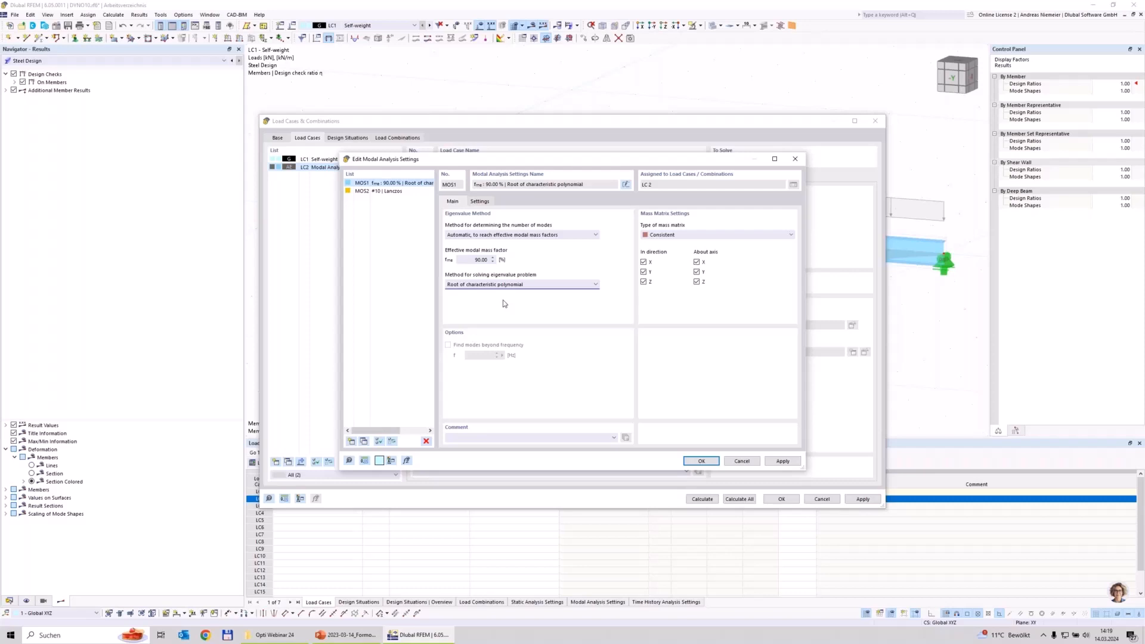
Step: Restrict the MOS1 mass matrix to masses in direction Z and about axis Y, and accept the modal analysis settings
{"action": "left_click", "coordinate": [644, 273]}
{"action": "left_click", "coordinate": [644, 262]}
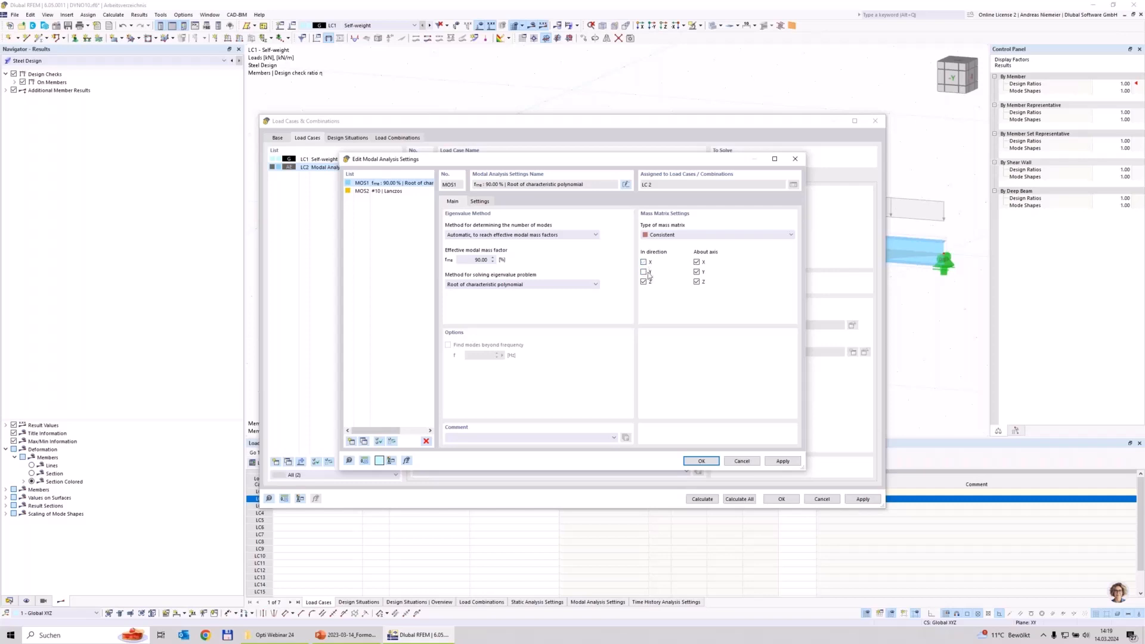
{"action": "left_click", "coordinate": [697, 281]}
{"action": "left_click", "coordinate": [697, 262]}
{"action": "left_click", "coordinate": [702, 461]}
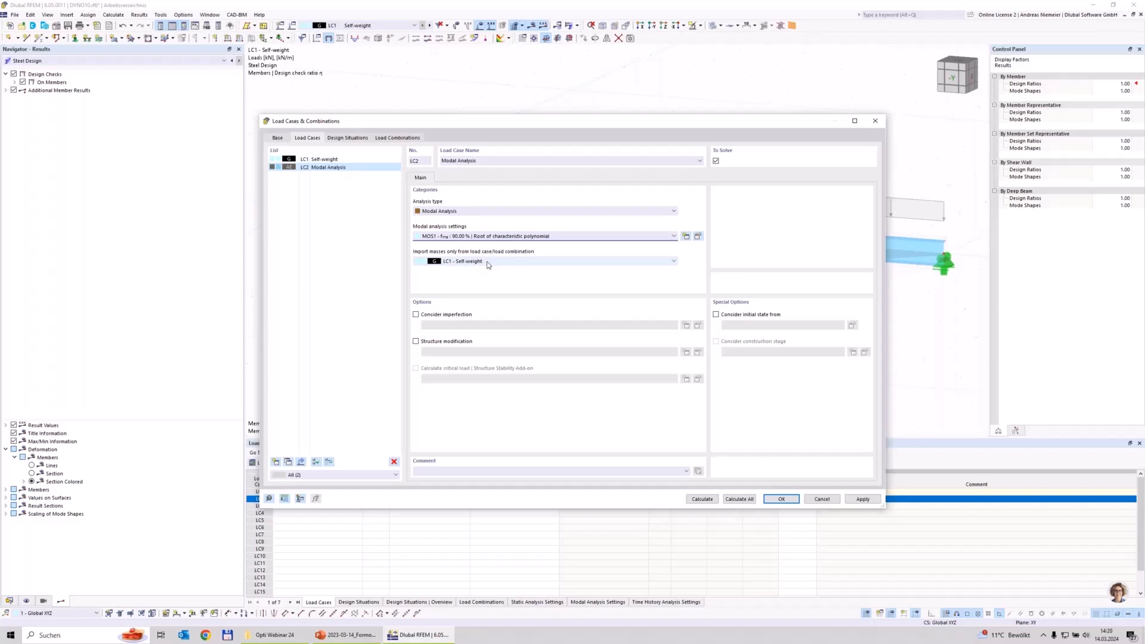
Step: Calculate load case LC2 and display its modal analysis results
{"action": "left_click", "coordinate": [692, 500]}
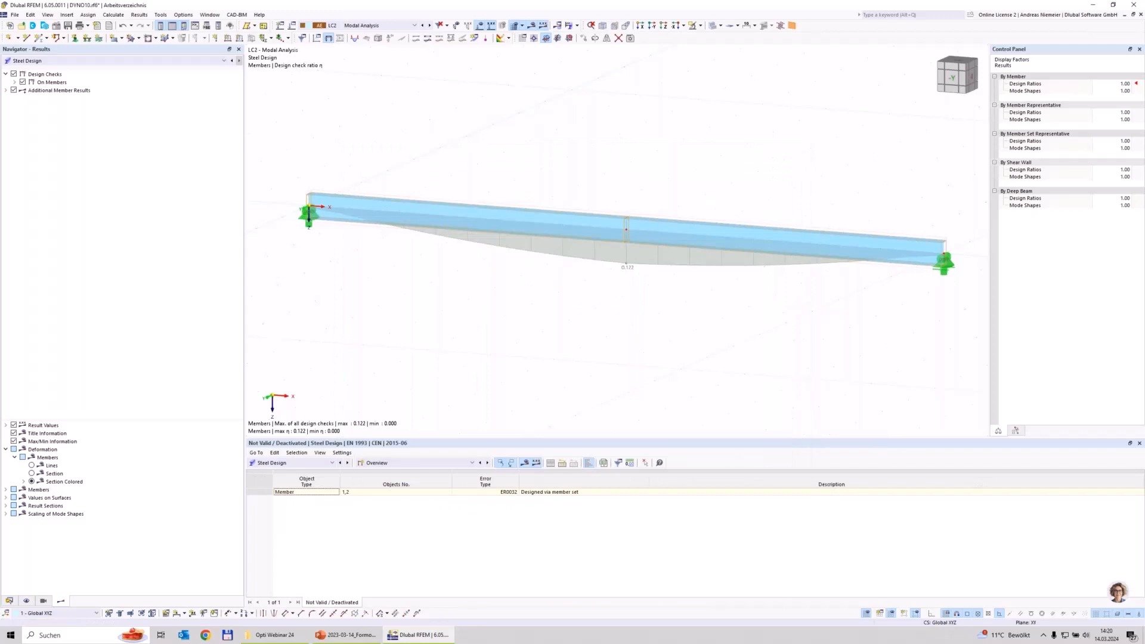
{"action": "left_click", "coordinate": [170, 61]}
{"action": "left_click", "coordinate": [152, 70]}
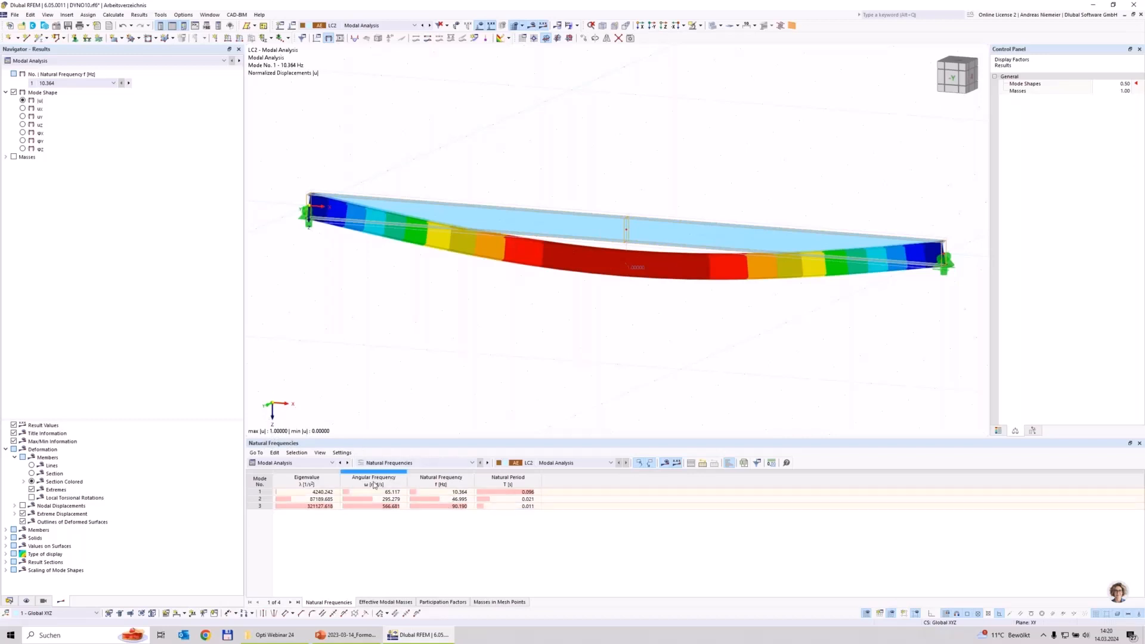
Step: Examine the beam's mode shapes for the first, second and third natural frequencies
{"action": "left_click", "coordinate": [449, 493]}
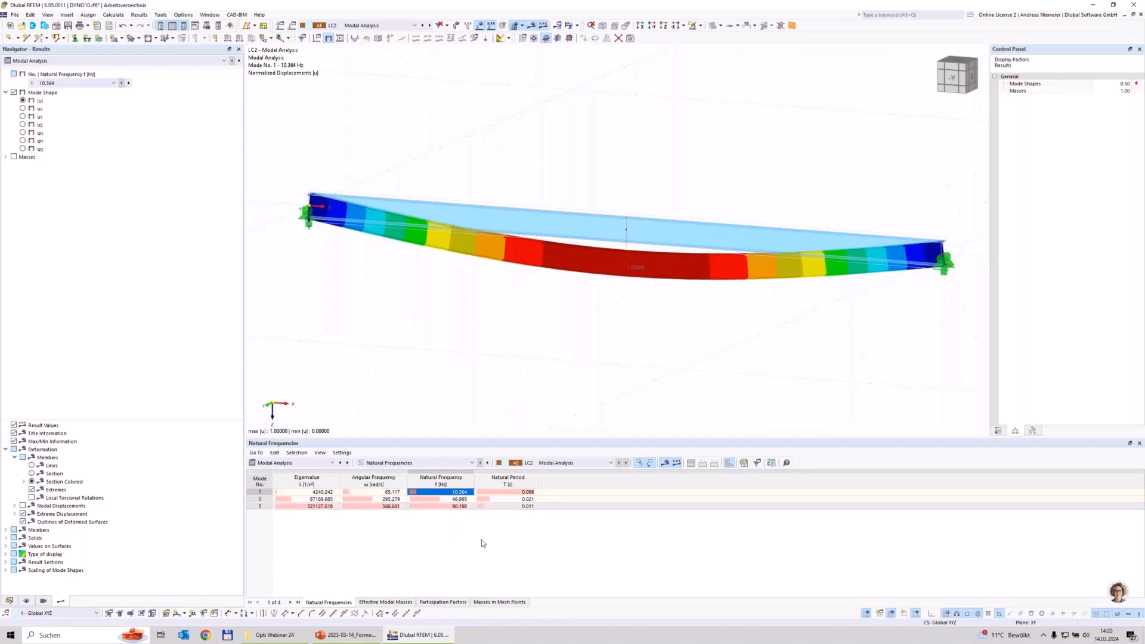
{"action": "left_click", "coordinate": [465, 500]}
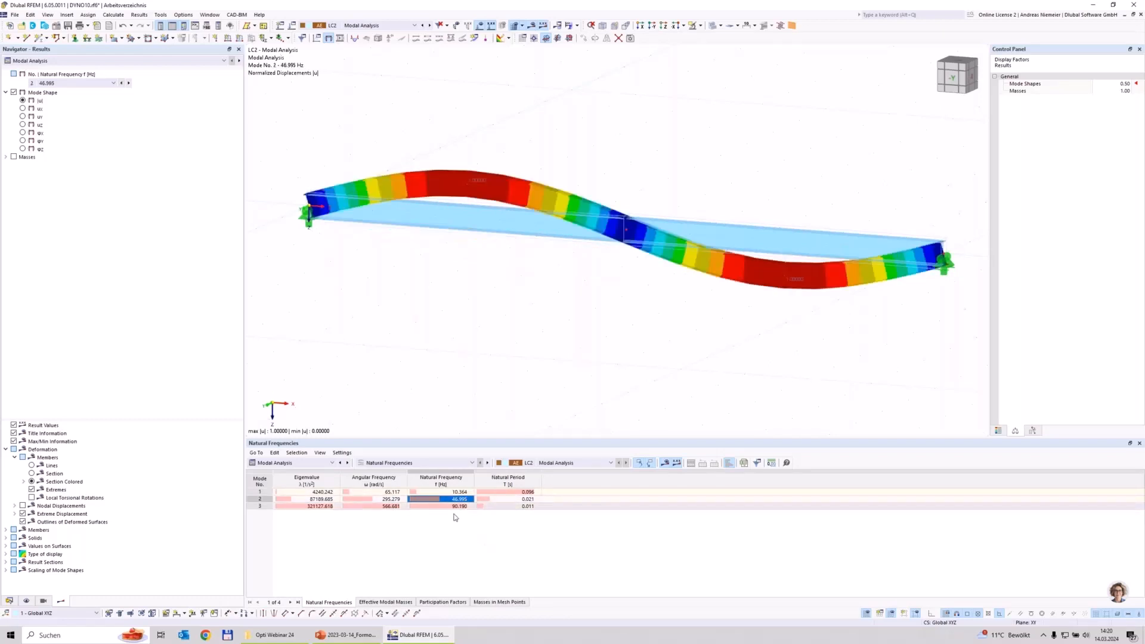
{"action": "left_click", "coordinate": [459, 507]}
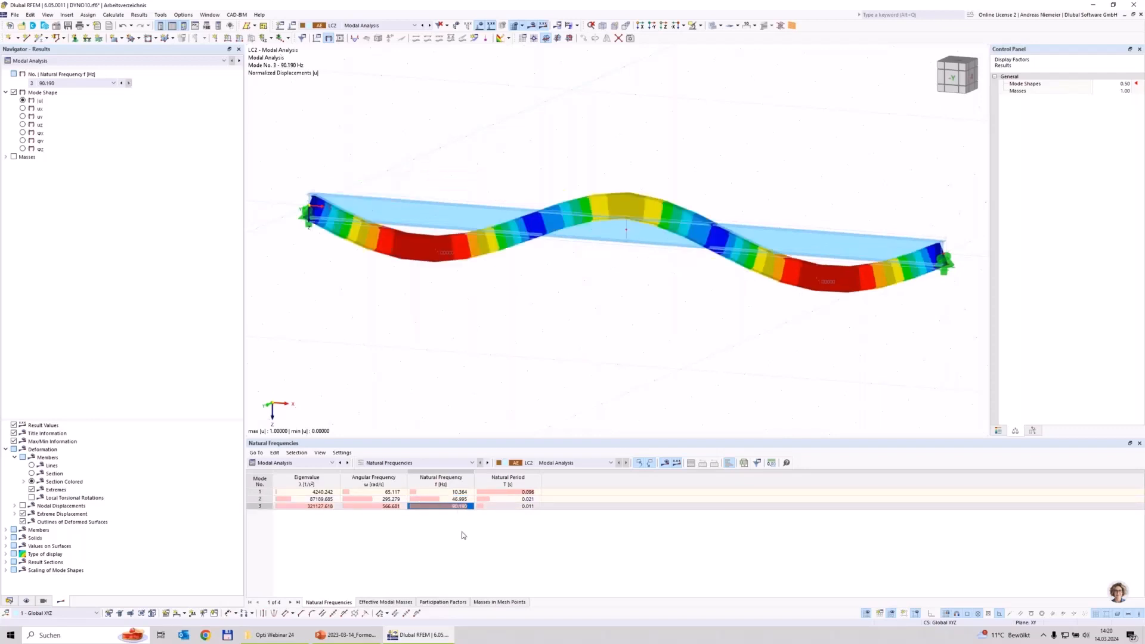
{"action": "key", "text": "Up"}
{"action": "key", "text": "Up"}
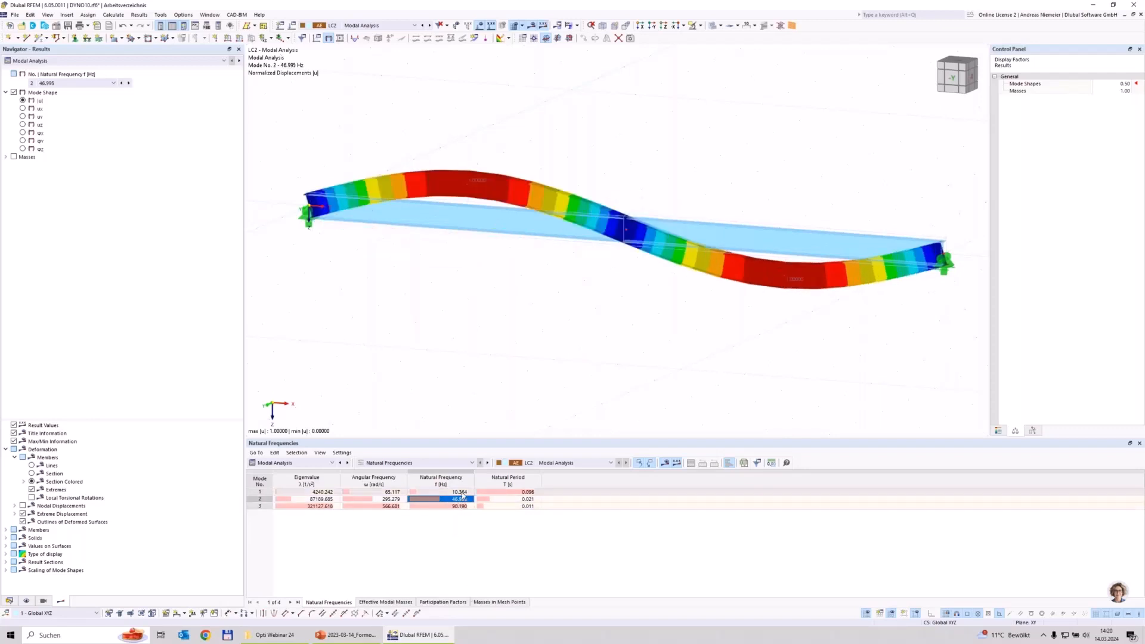
{"action": "key", "text": "Down"}
{"action": "key", "text": "Down"}
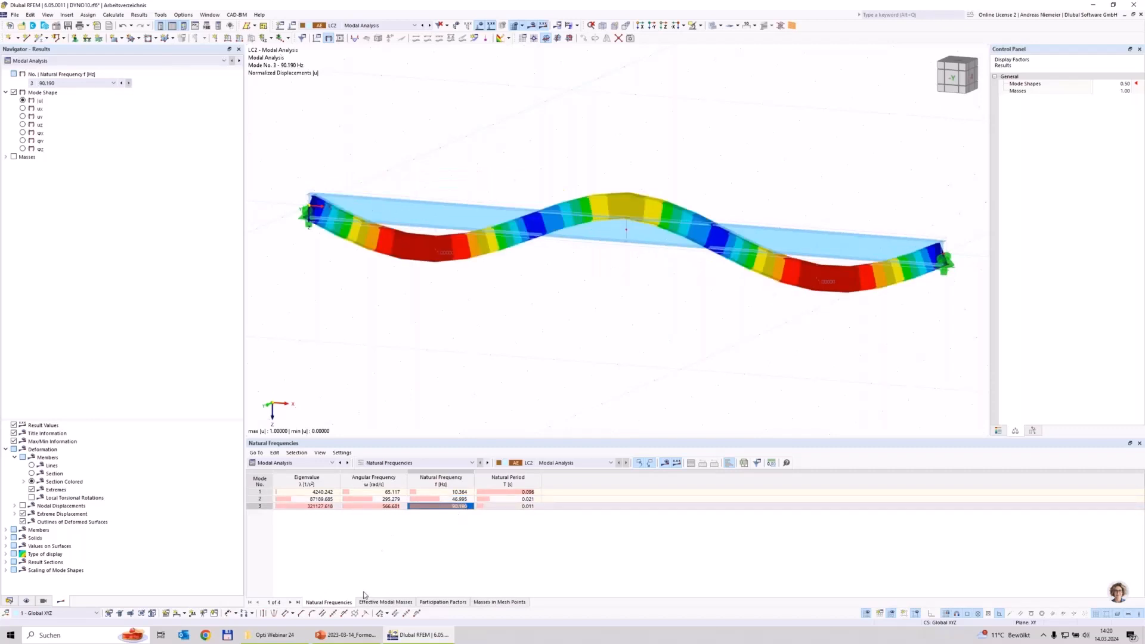
Step: Check the sum of the effective modal mass factors in direction Z, and return to the natural frequencies
{"action": "left_click", "coordinate": [386, 602]}
{"action": "left_click", "coordinate": [640, 514]}
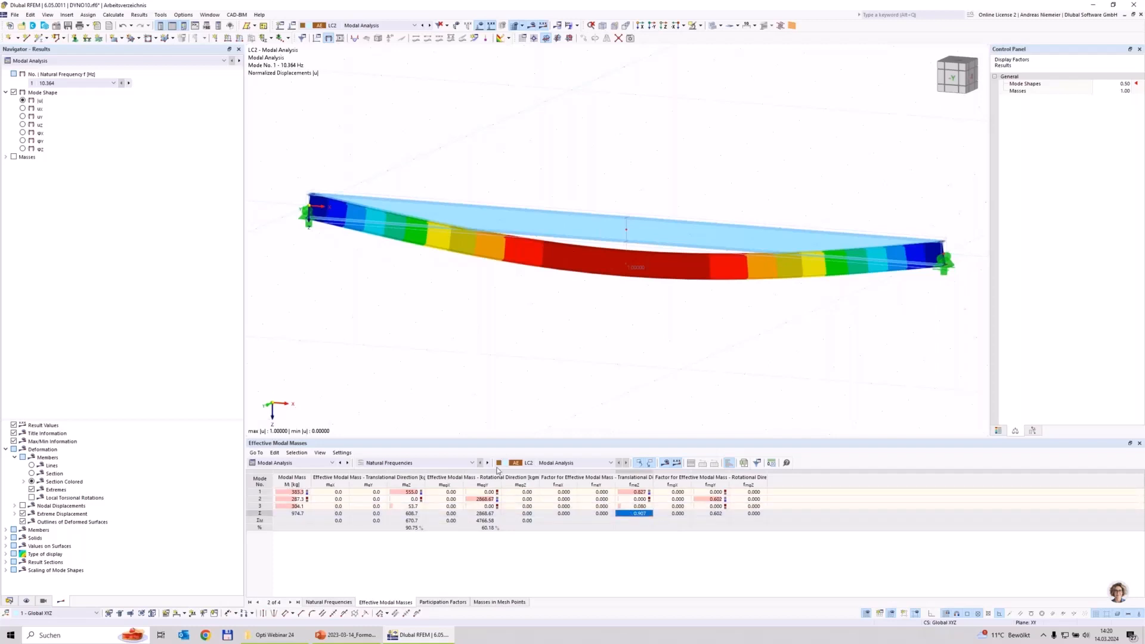
{"action": "left_click", "coordinate": [329, 602]}
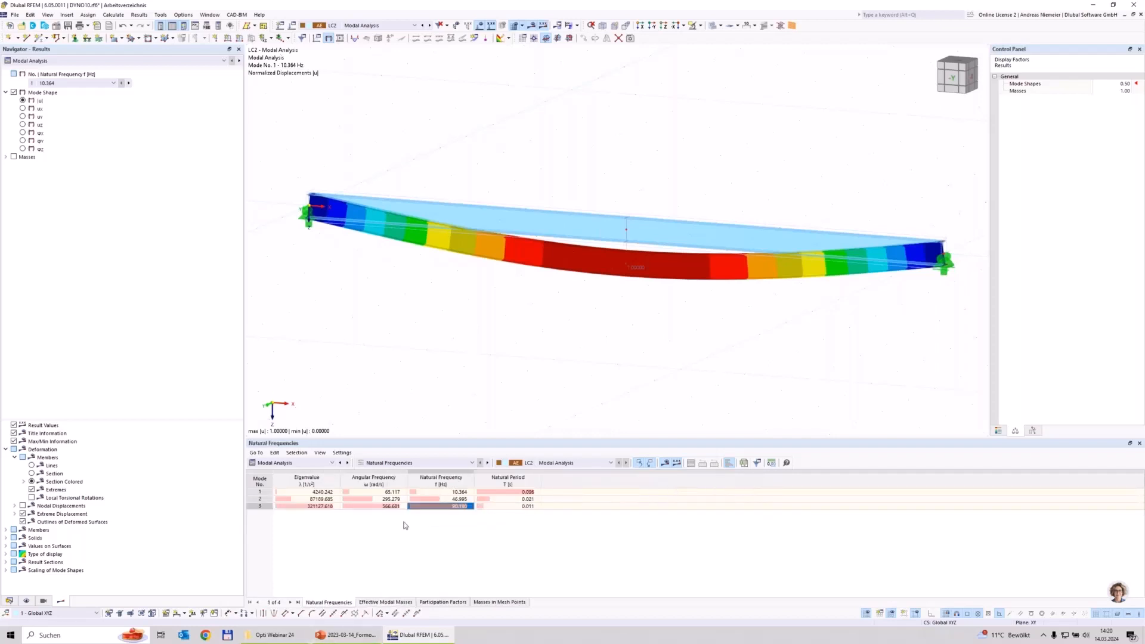
Step: Compare the first and second mode shapes in the natural frequencies table, ending on the first mode
{"action": "left_click", "coordinate": [457, 492]}
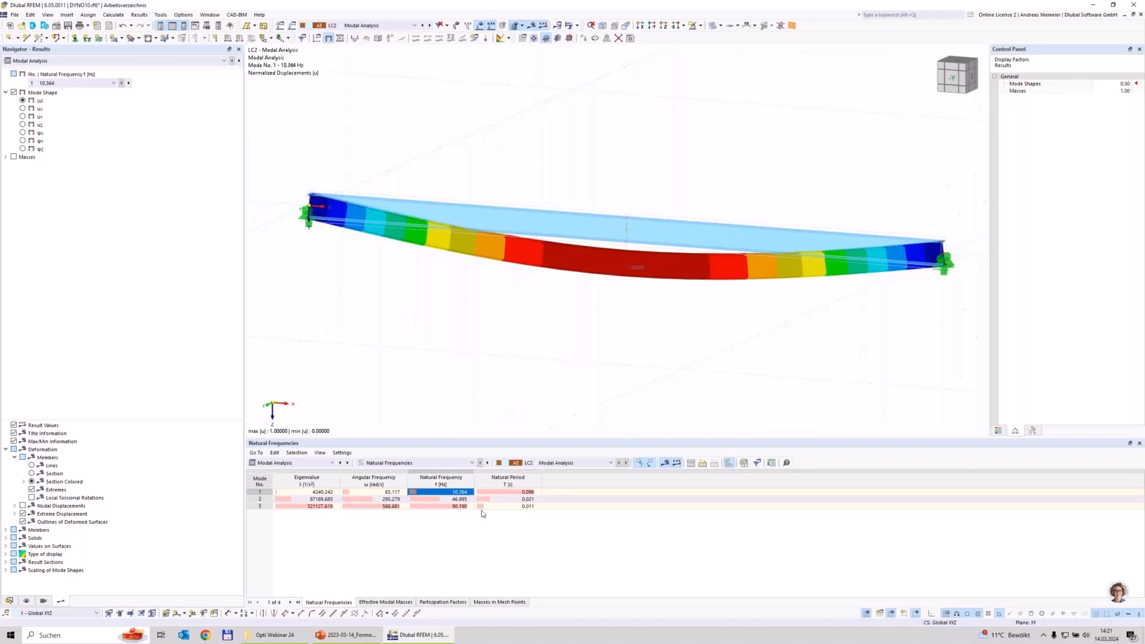
{"action": "left_click", "coordinate": [451, 500]}
{"action": "left_click", "coordinate": [452, 493]}
{"action": "left_click", "coordinate": [453, 500]}
{"action": "left_click", "coordinate": [454, 492]}
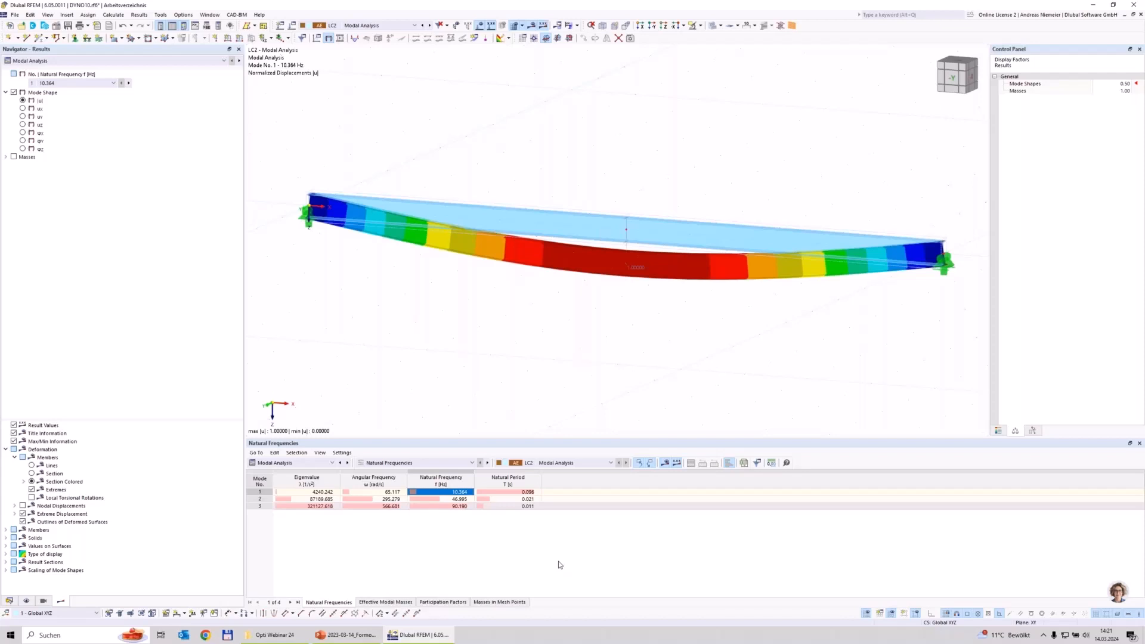
Step: Create load case LC3 named Washing Machine with the analysis type Time History Analysis | Time Diagram
{"action": "left_click", "coordinate": [294, 463]}
{"action": "left_click", "coordinate": [284, 484]}
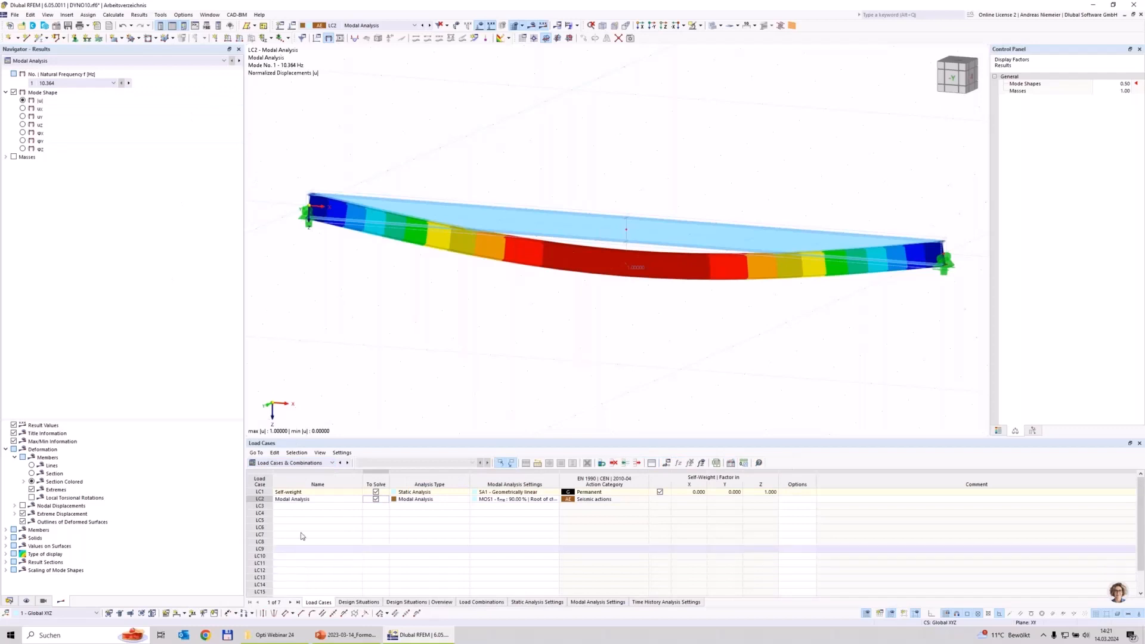
{"action": "left_click", "coordinate": [263, 507]}
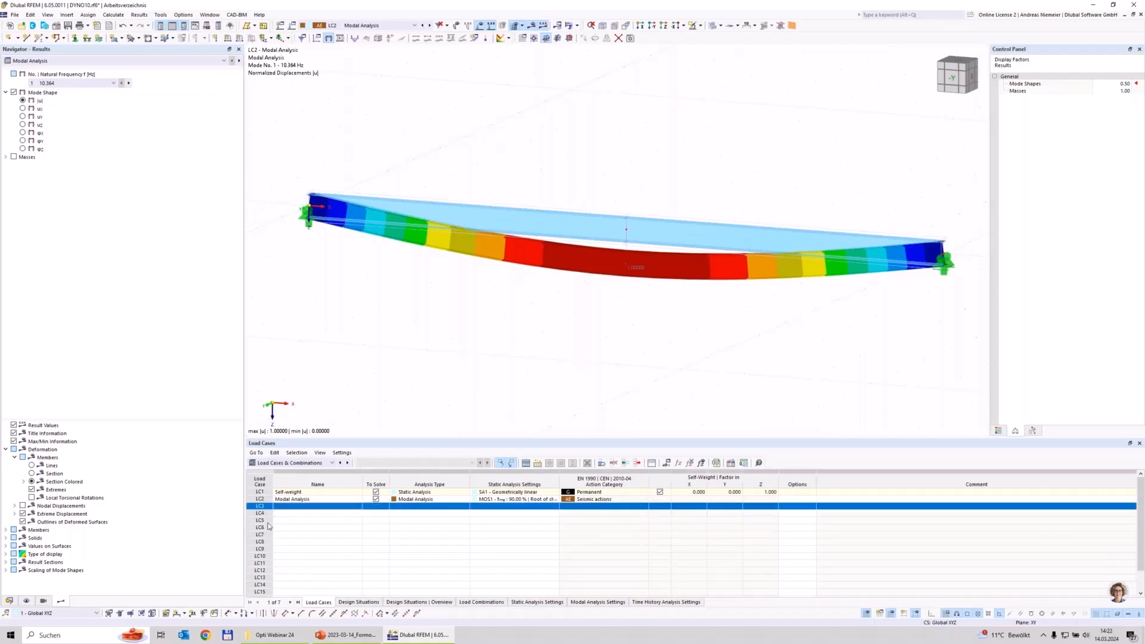
{"action": "double_click", "coordinate": [262, 508]}
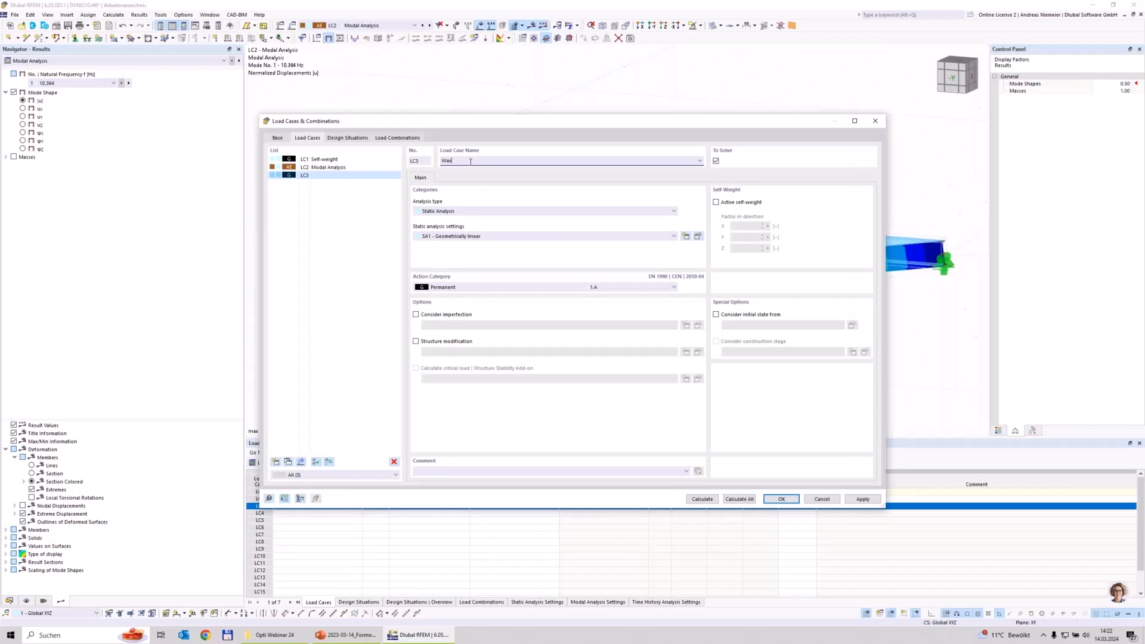
{"action": "type", "text": "Washing Machine"}
{"action": "left_click", "coordinate": [427, 211]}
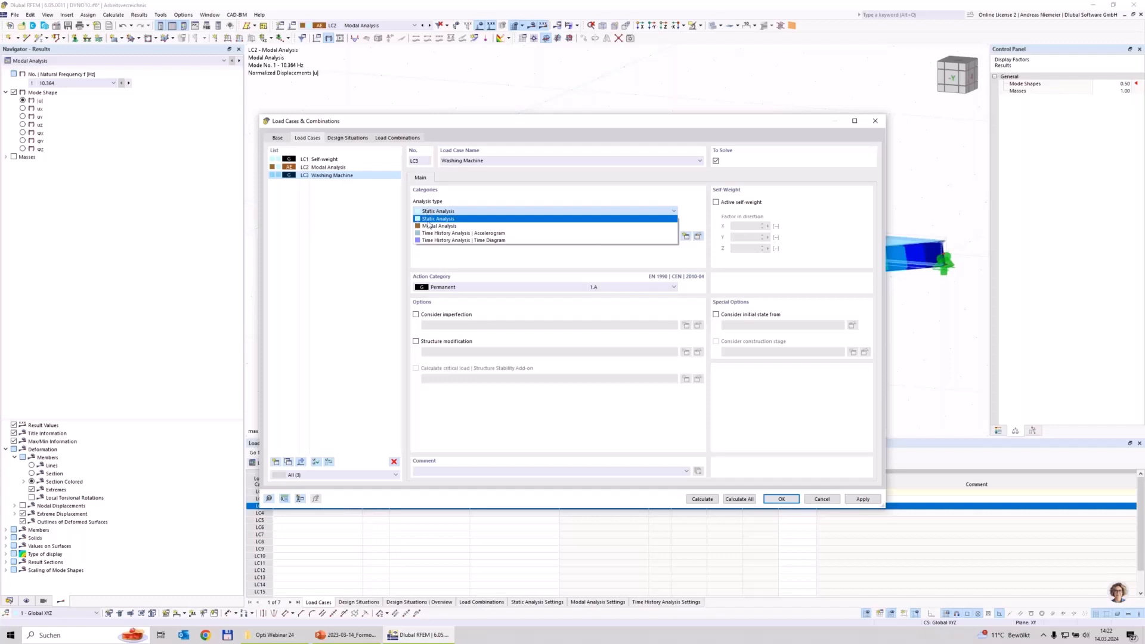
{"action": "left_click", "coordinate": [439, 241]}
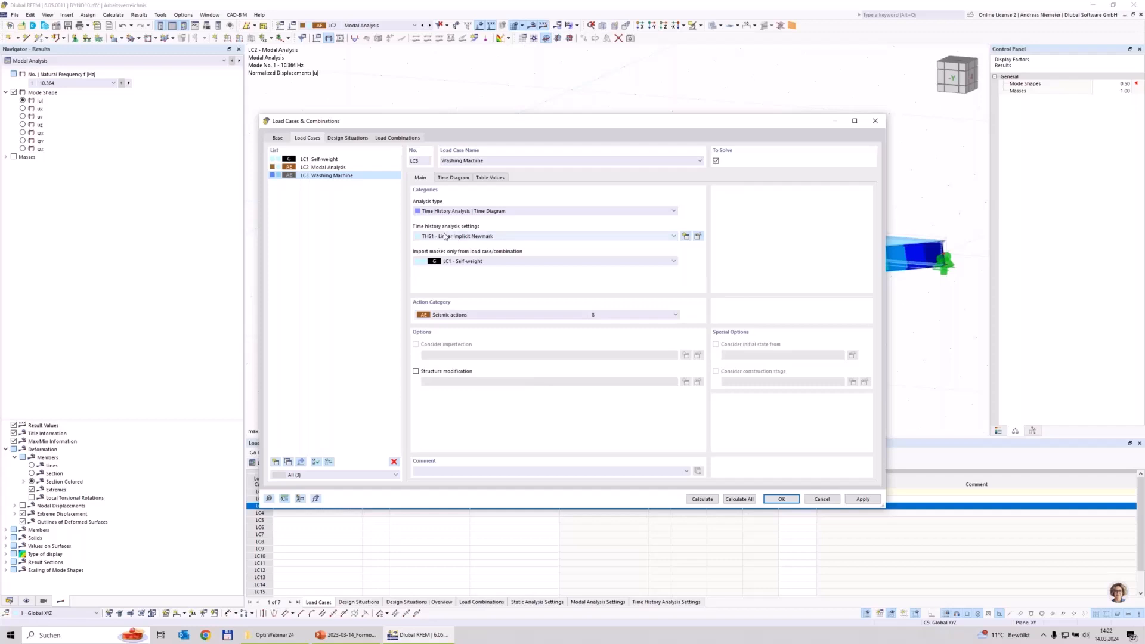
Step: Edit the time history analysis settings to use the Linear Modal method with a maximum time of 4 s
{"action": "left_click", "coordinate": [700, 237]}
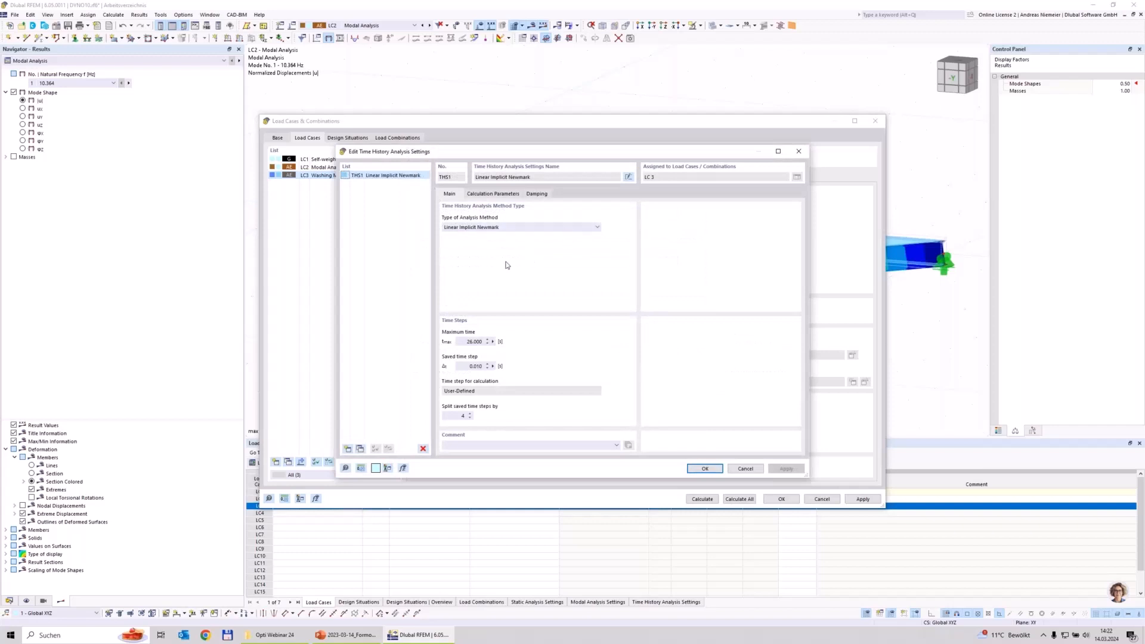
{"action": "left_click", "coordinate": [484, 228]}
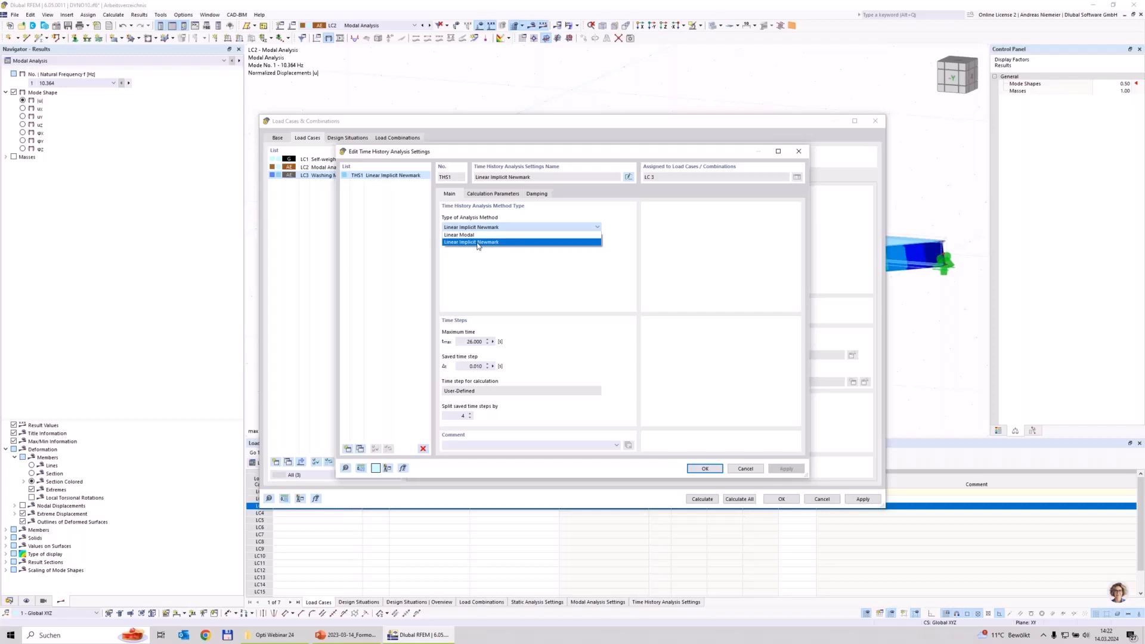
{"action": "left_click", "coordinate": [462, 235]}
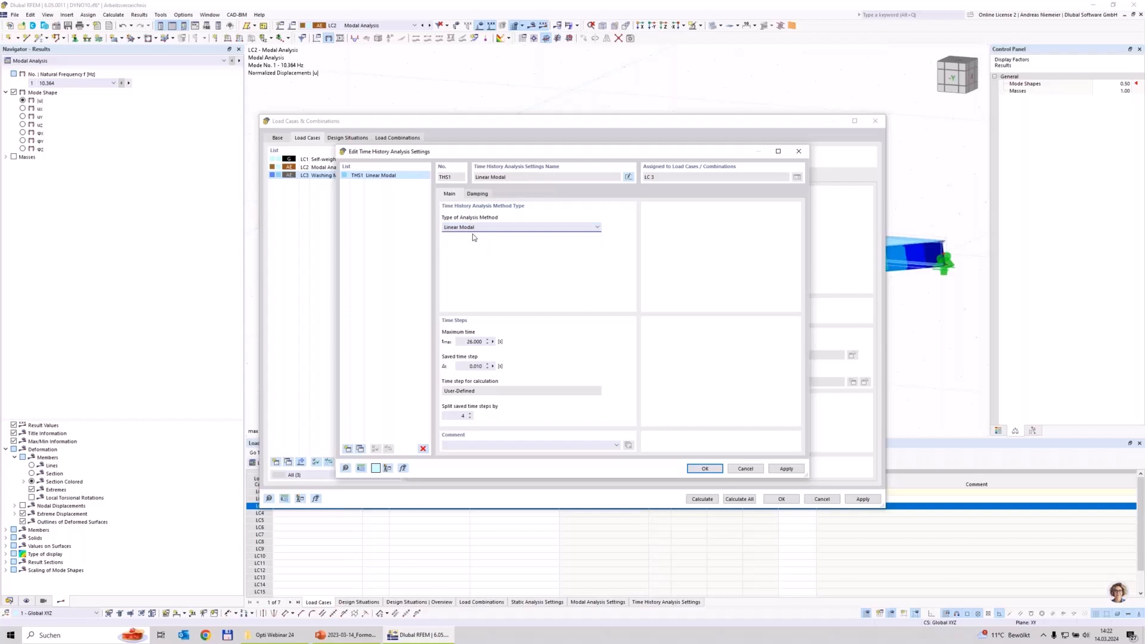
{"action": "left_click_drag", "start_coordinate": [467, 342], "coordinate": [554, 347]}
{"action": "type", "text": "4"}
Step: Set the damping type to constant Lehr's damping, enter its damping constant and accept the time history settings
{"action": "left_click", "coordinate": [482, 195]}
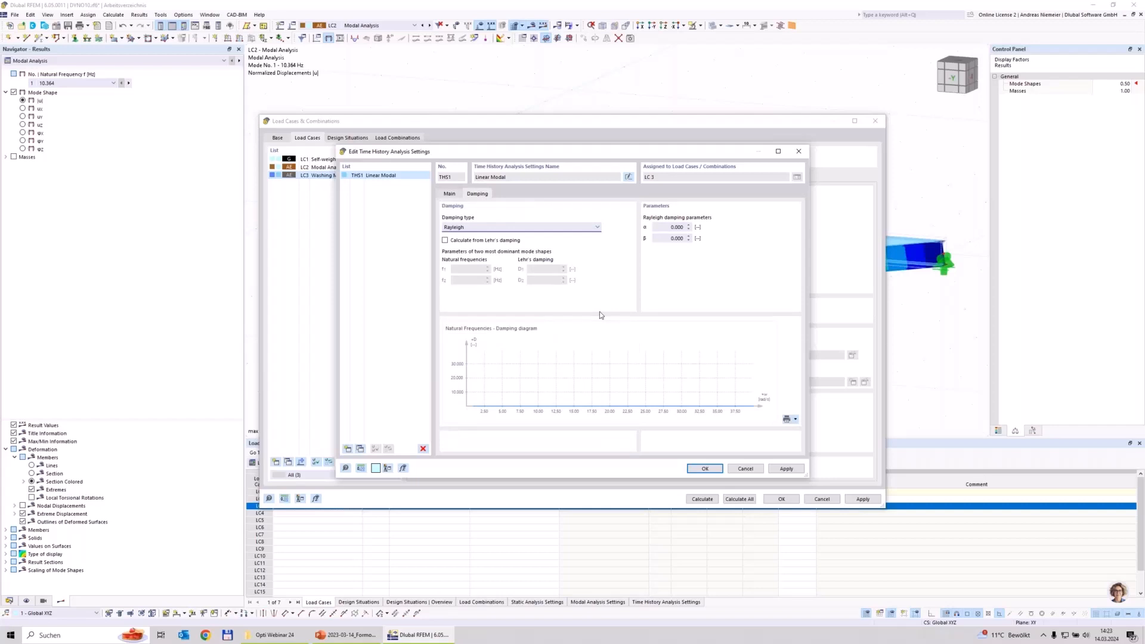
{"action": "left_click", "coordinate": [572, 227]}
{"action": "left_click", "coordinate": [478, 235]}
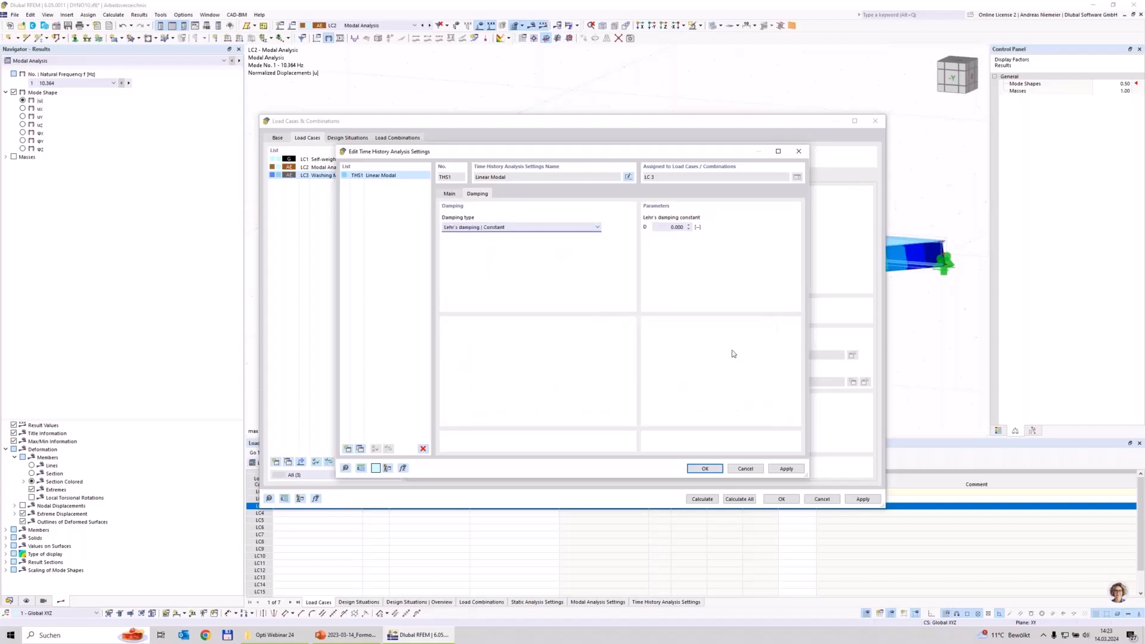
{"action": "left_click", "coordinate": [667, 227]}
{"action": "type", "text": "0"}
{"action": "type", "text": "16"}
{"action": "left_click", "coordinate": [706, 469]}
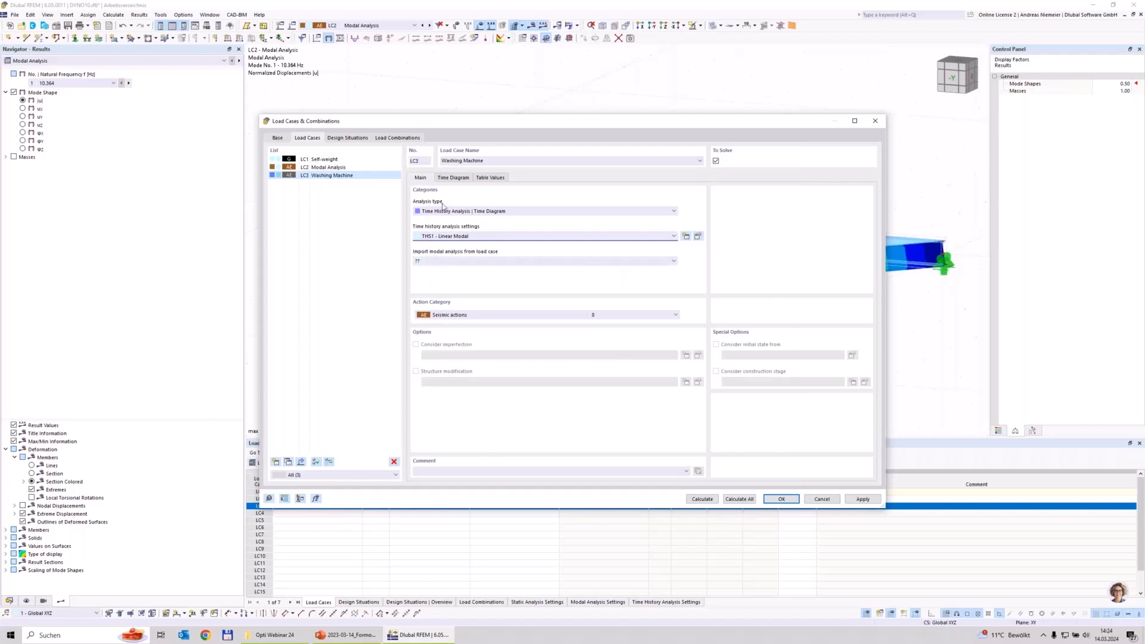
Step: Import the modal analysis from LC2 and set LC3's action category to Imposed loads - category A: domestic, residential areas
{"action": "left_click", "coordinate": [446, 261]}
{"action": "left_click", "coordinate": [445, 276]}
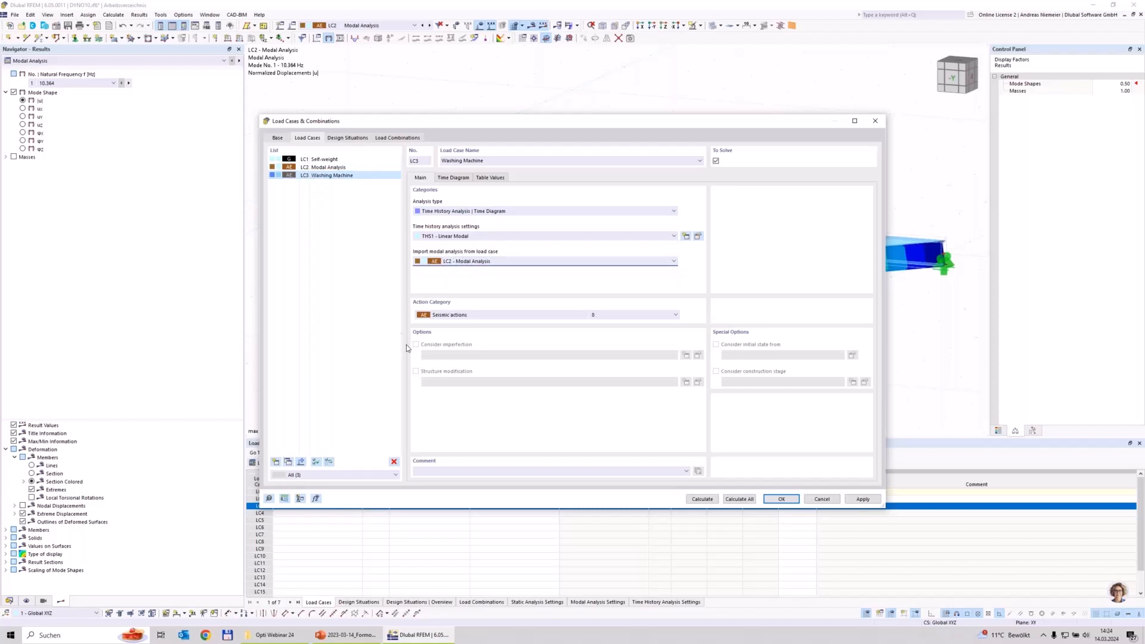
{"action": "left_click", "coordinate": [458, 315]}
{"action": "left_click", "coordinate": [458, 315]}
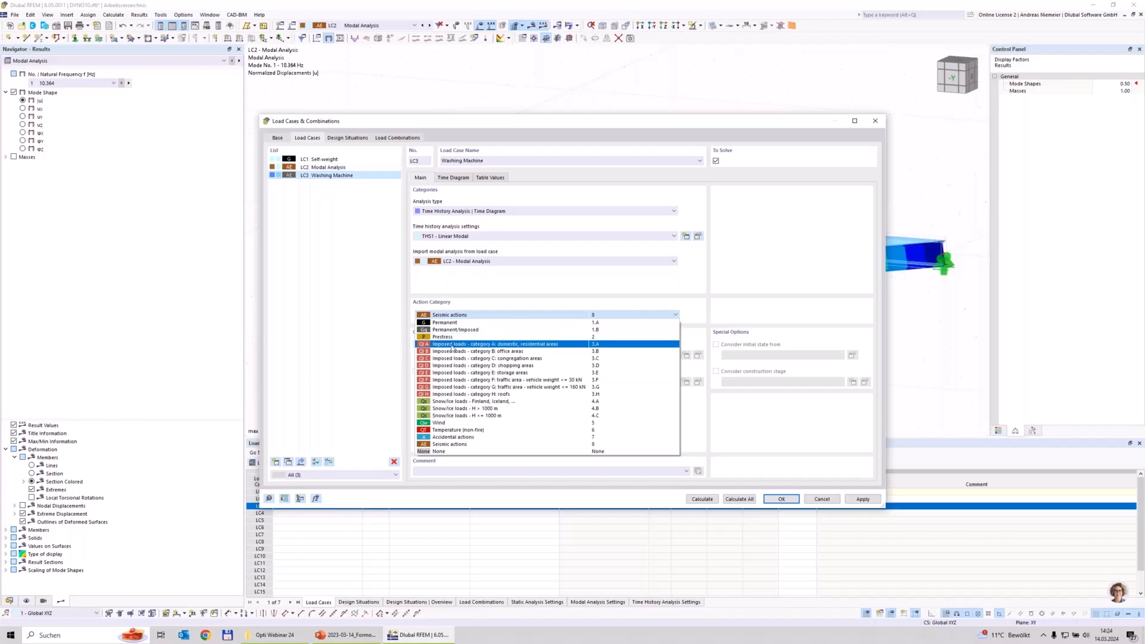
{"action": "left_click", "coordinate": [511, 363]}
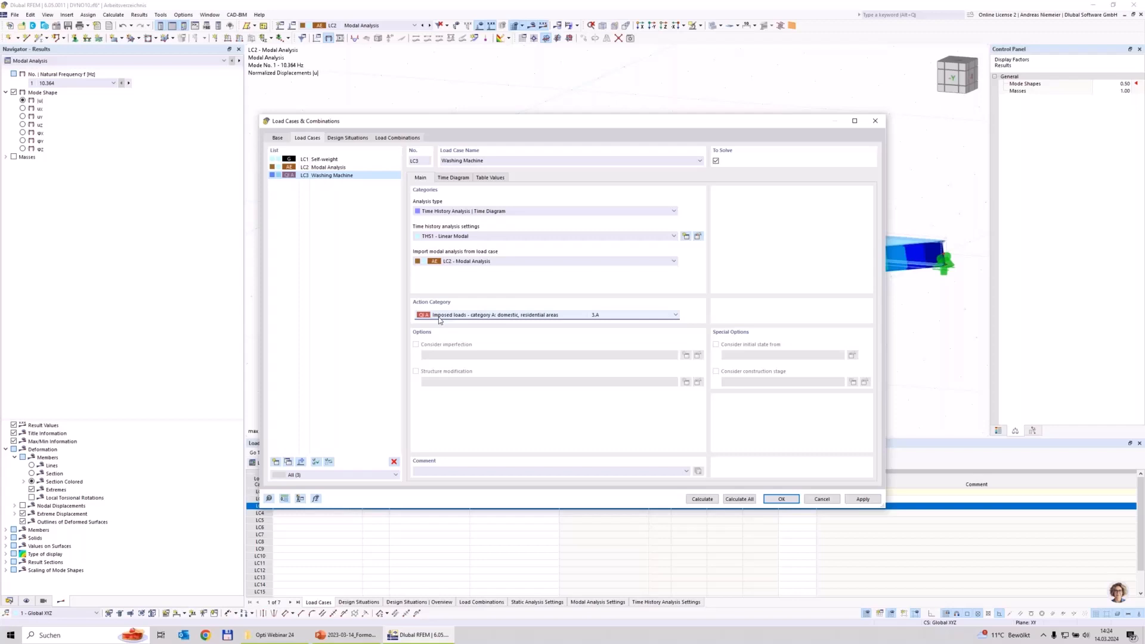
Step: Create a new time diagram for LC3 with the definition type Function
{"action": "left_click", "coordinate": [453, 178]}
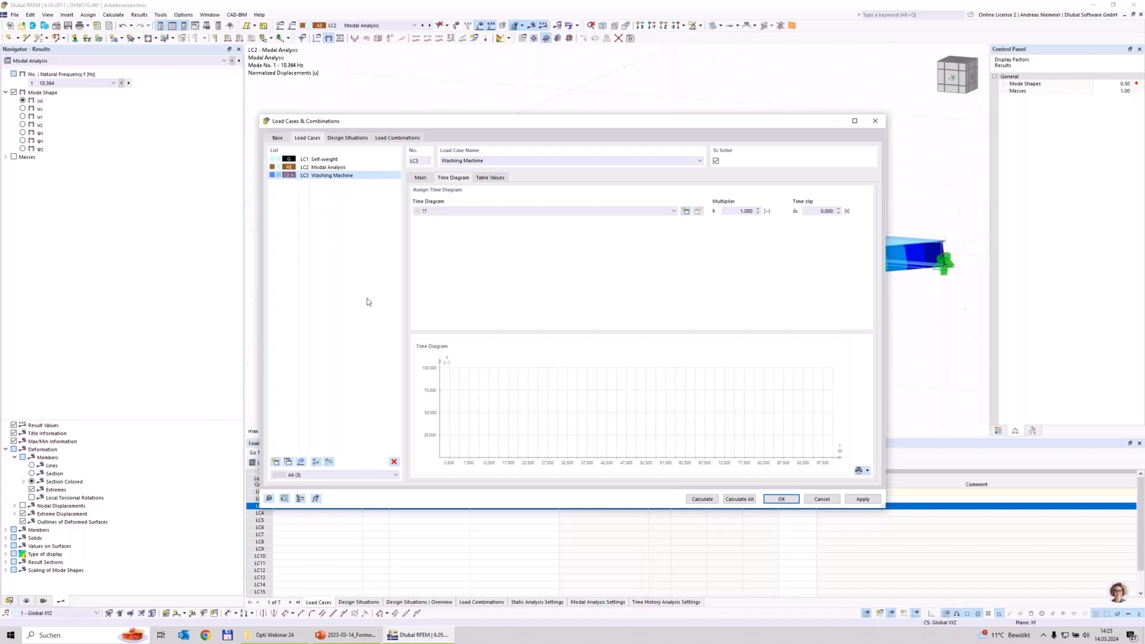
{"action": "left_click", "coordinate": [686, 211]}
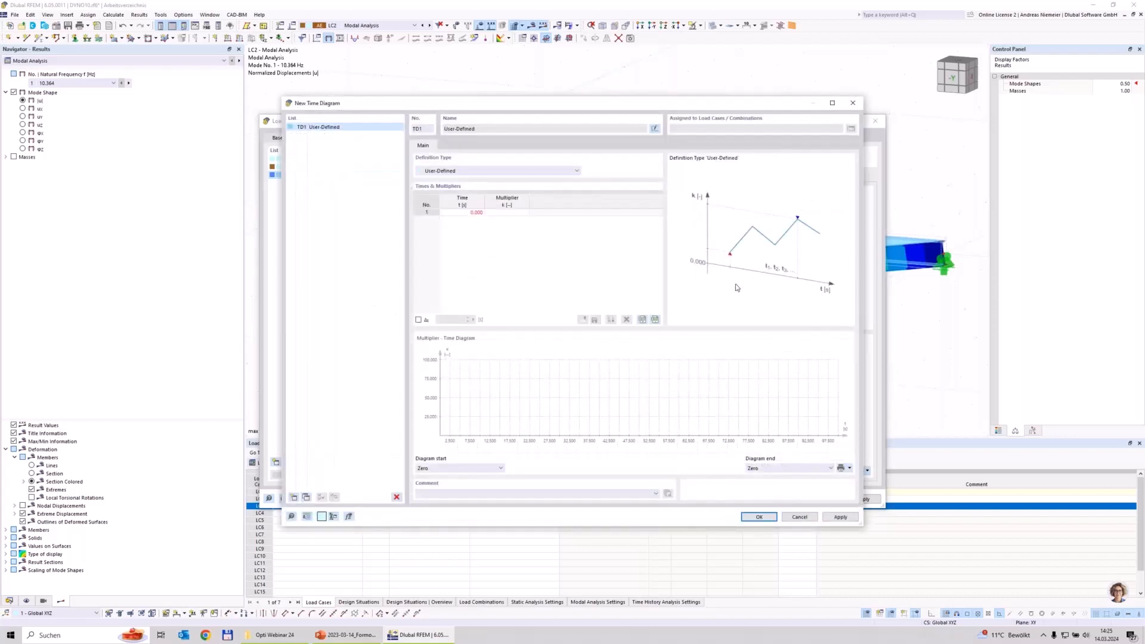
{"action": "left_click", "coordinate": [453, 211]}
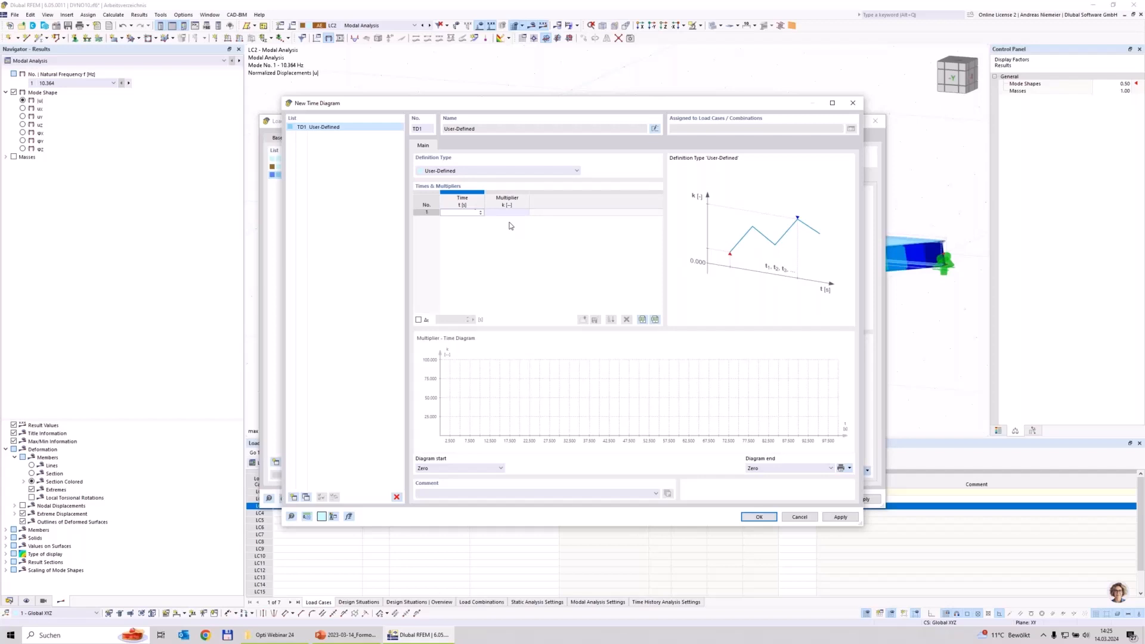
{"action": "left_click", "coordinate": [517, 171]}
{"action": "left_click", "coordinate": [457, 185]}
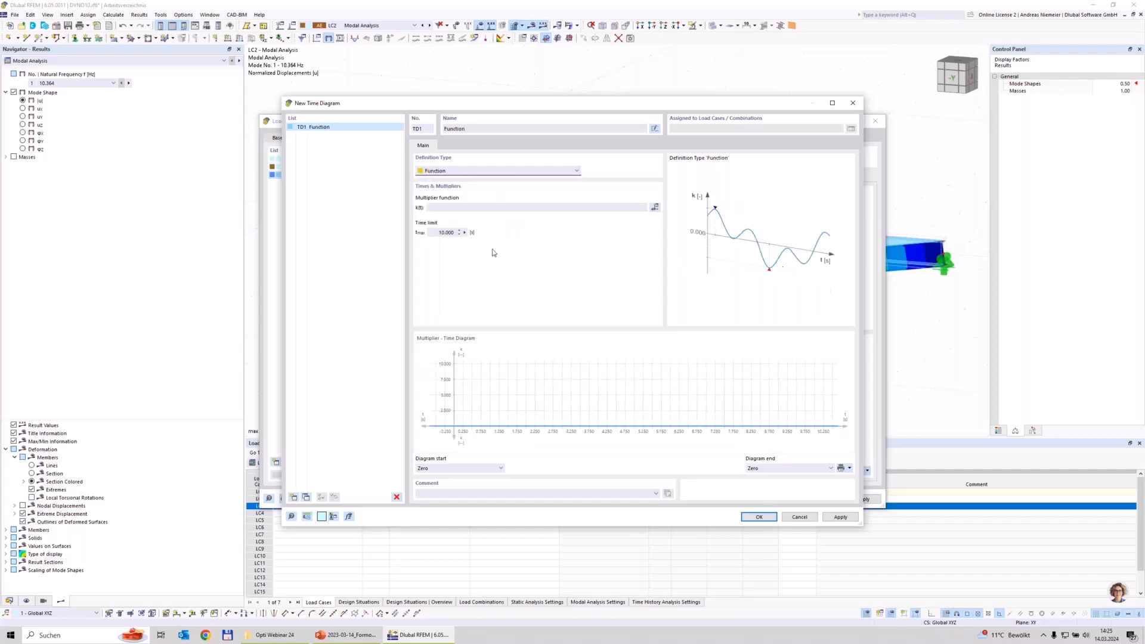
Step: Enter cos(1*t) as the time diagram's multiplier function and update the diagram preview
{"action": "left_click", "coordinate": [468, 208]}
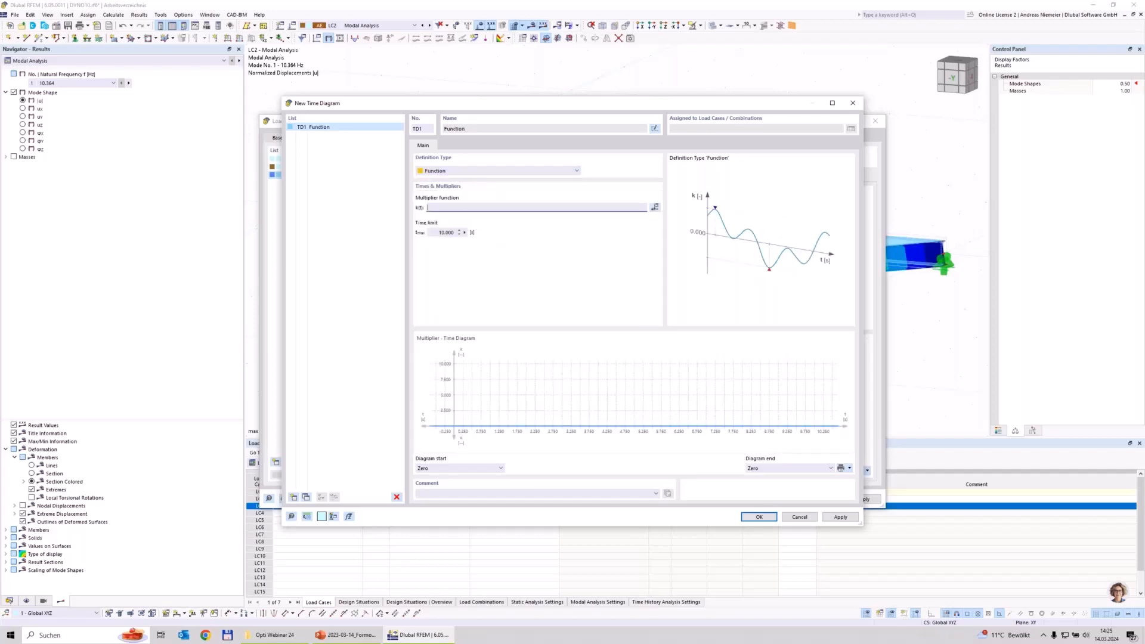
{"action": "type", "text": "c"}
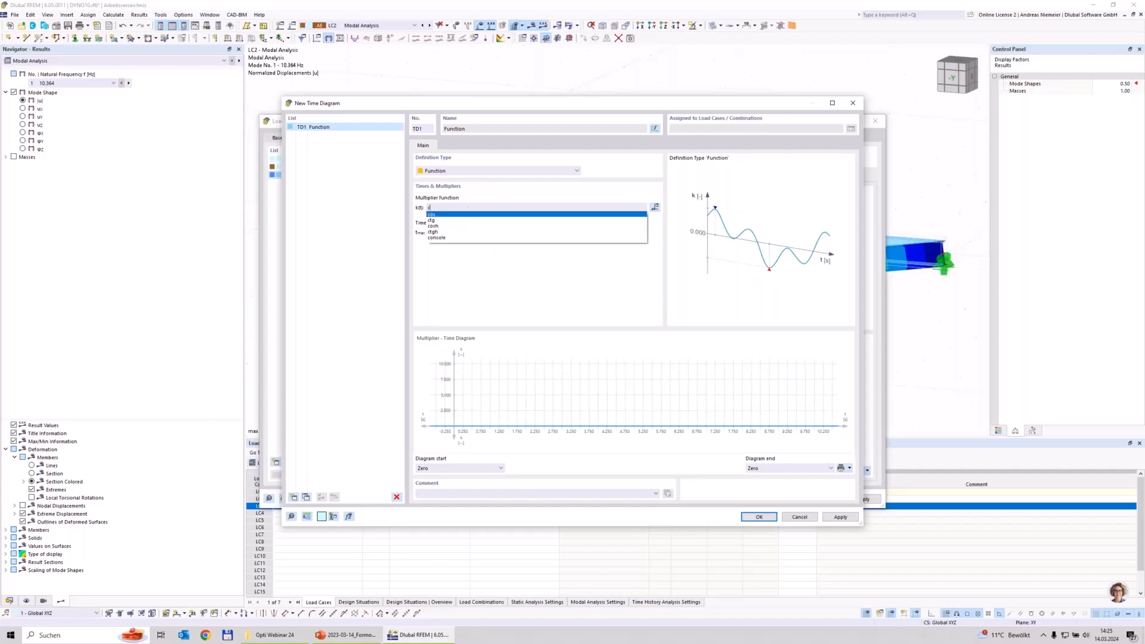
{"action": "type", "text": "os(1*t"}
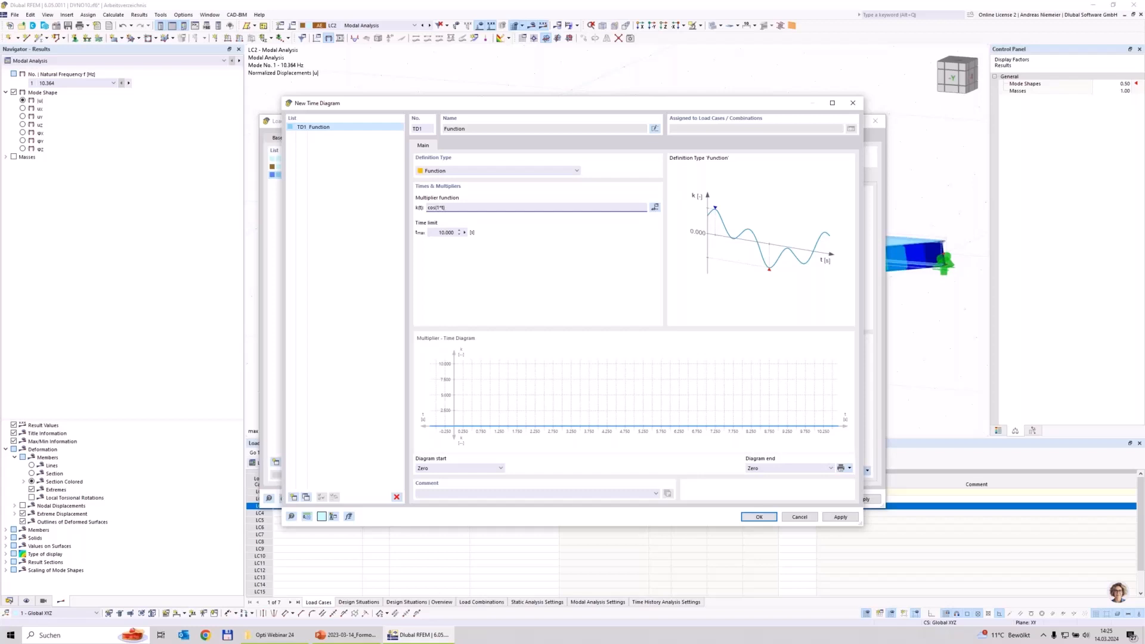
{"action": "left_click", "coordinate": [443, 233]}
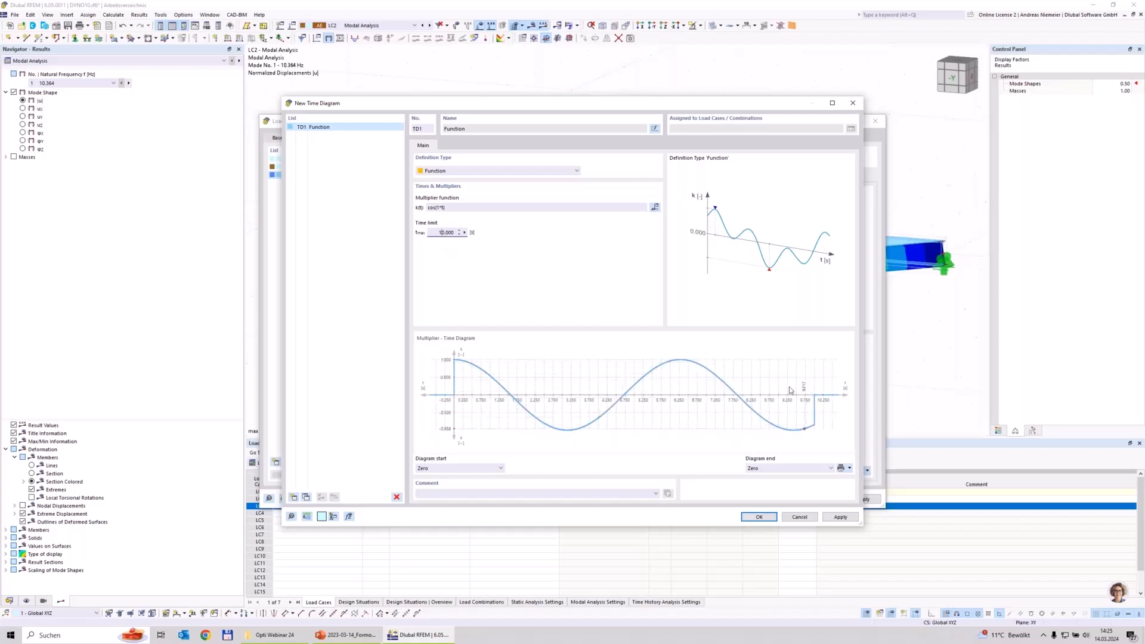
Step: Change the multiplier function to cos(2*t) and update the diagram preview
{"action": "left_click", "coordinate": [436, 207]}
{"action": "key", "text": "Delete"}
{"action": "type", "text": "2"}
{"action": "left_click", "coordinate": [443, 234]}
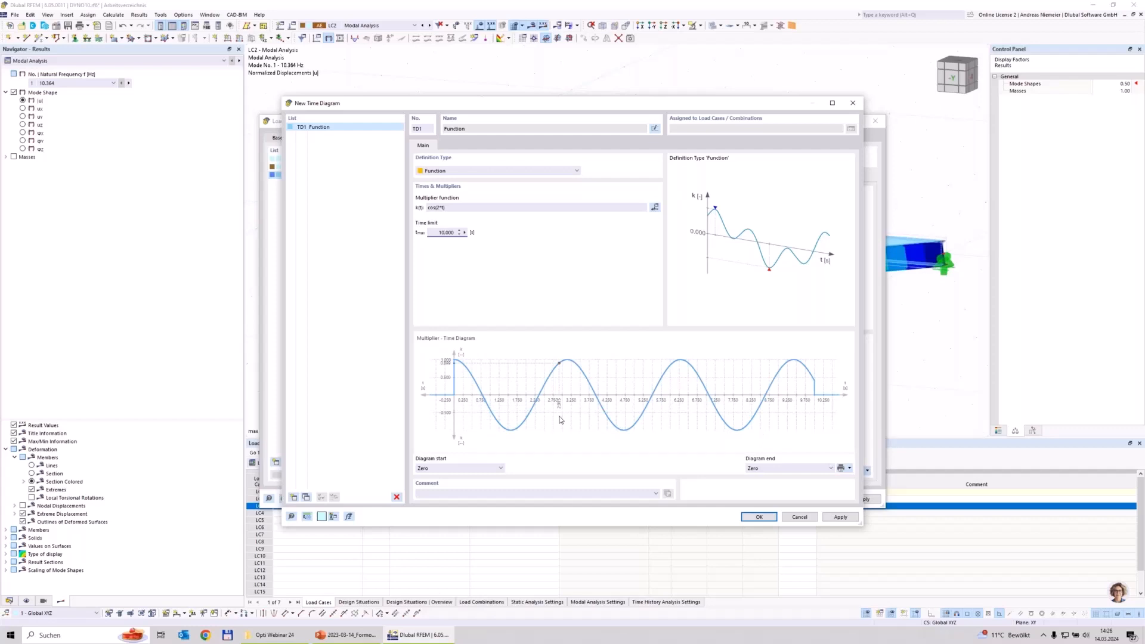
Step: Replace the numeric factor in the multiplier function with Omega so that it reads cos(Omega*t)
{"action": "left_click", "coordinate": [439, 208]}
{"action": "key", "text": "BackSpace"}
{"action": "type", "text": "Omega"}
{"action": "key", "text": "Tab"}
{"action": "left_click", "coordinate": [445, 208]}
Step: Add a global parameter named Rounds with unit group Integer and the value 800
{"action": "left_click", "coordinate": [656, 208]}
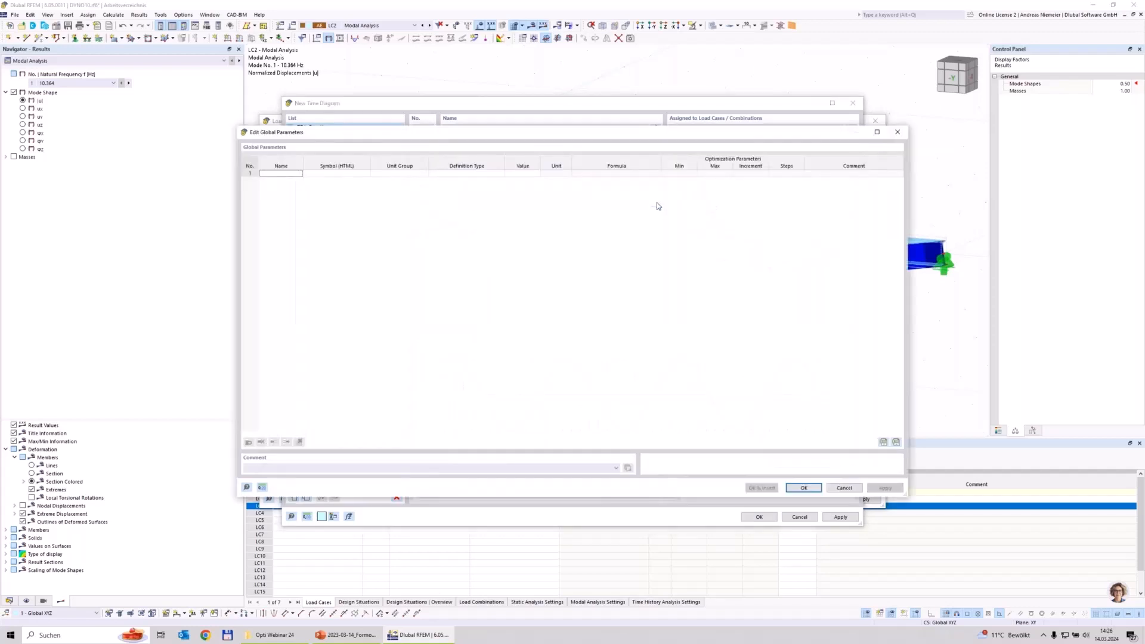
{"action": "left_click_drag", "start_coordinate": [616, 138], "coordinate": [719, 283]}
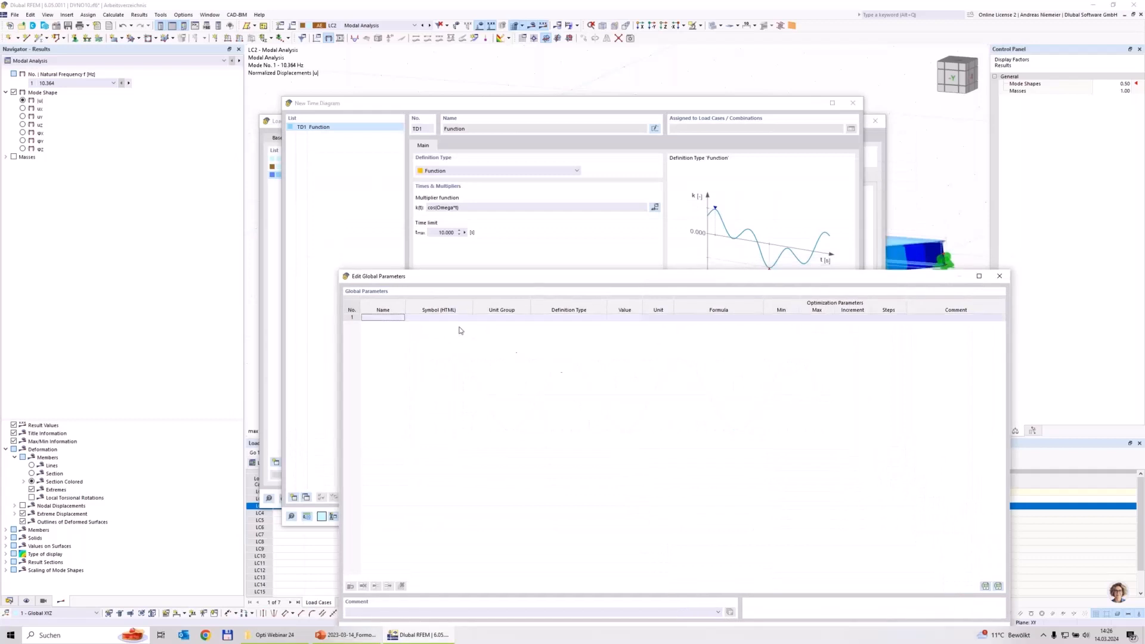
{"action": "type", "text": "Rounds"}
{"action": "key", "text": "Return"}
{"action": "left_click", "coordinate": [513, 321]}
{"action": "left_click", "coordinate": [517, 321]}
{"action": "scroll", "coordinate": [523, 452], "scroll_direction": "down", "scroll_amount": 5}
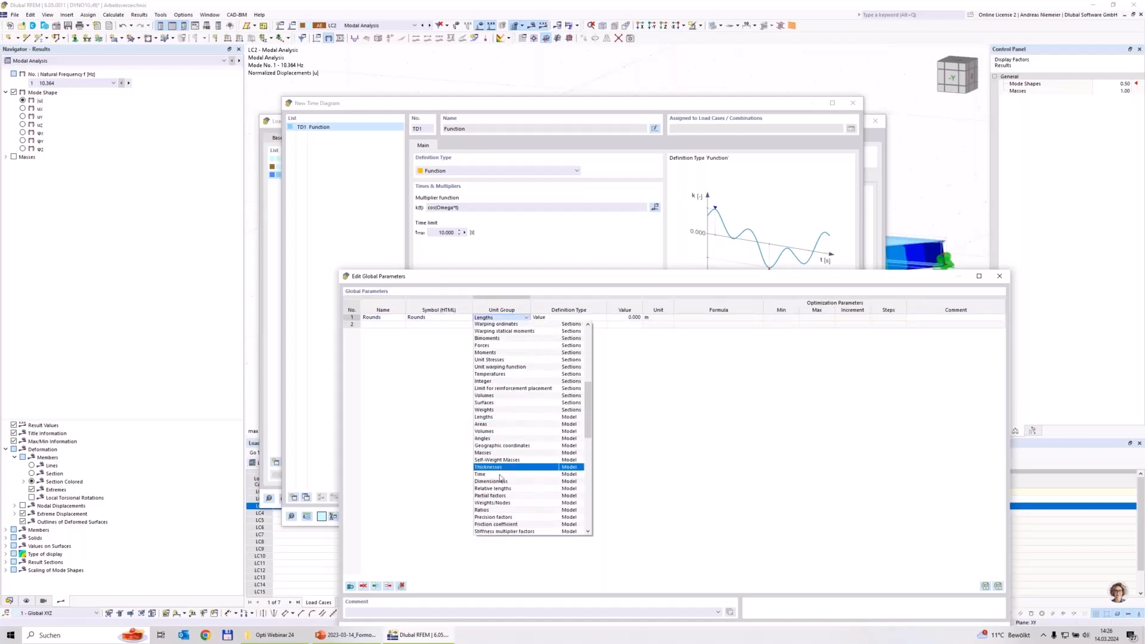
{"action": "scroll", "coordinate": [503, 513], "scroll_direction": "down", "scroll_amount": 1}
{"action": "left_click", "coordinate": [500, 518]}
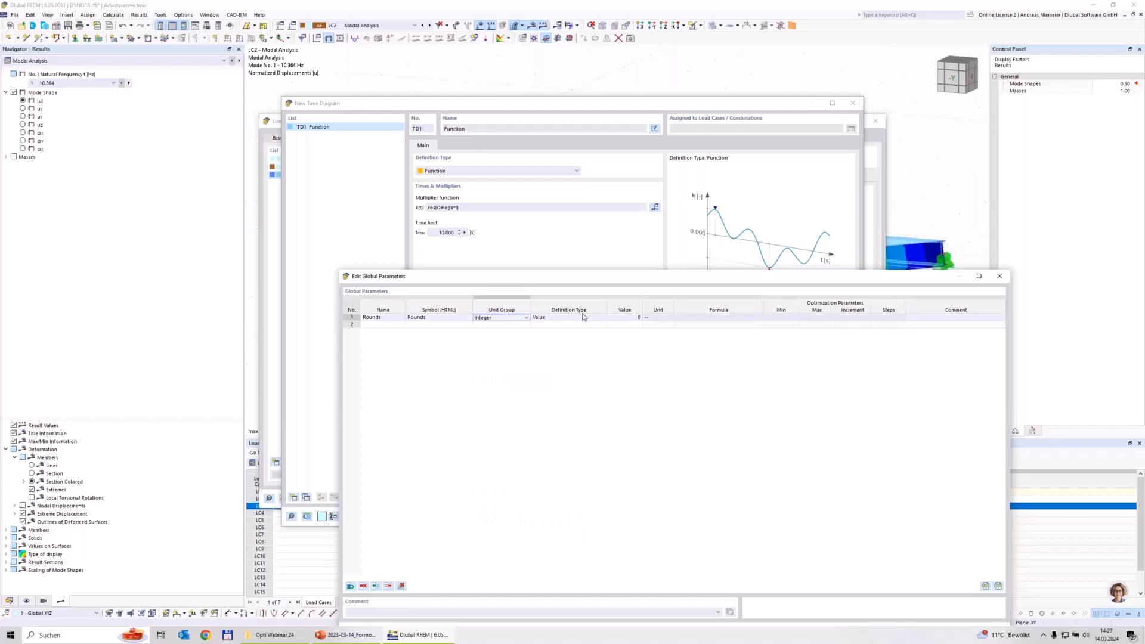
{"action": "left_click", "coordinate": [625, 318]}
{"action": "type", "text": "800"}
Step: Add a second global parameter named Omega with unit group Float
{"action": "left_click", "coordinate": [395, 327]}
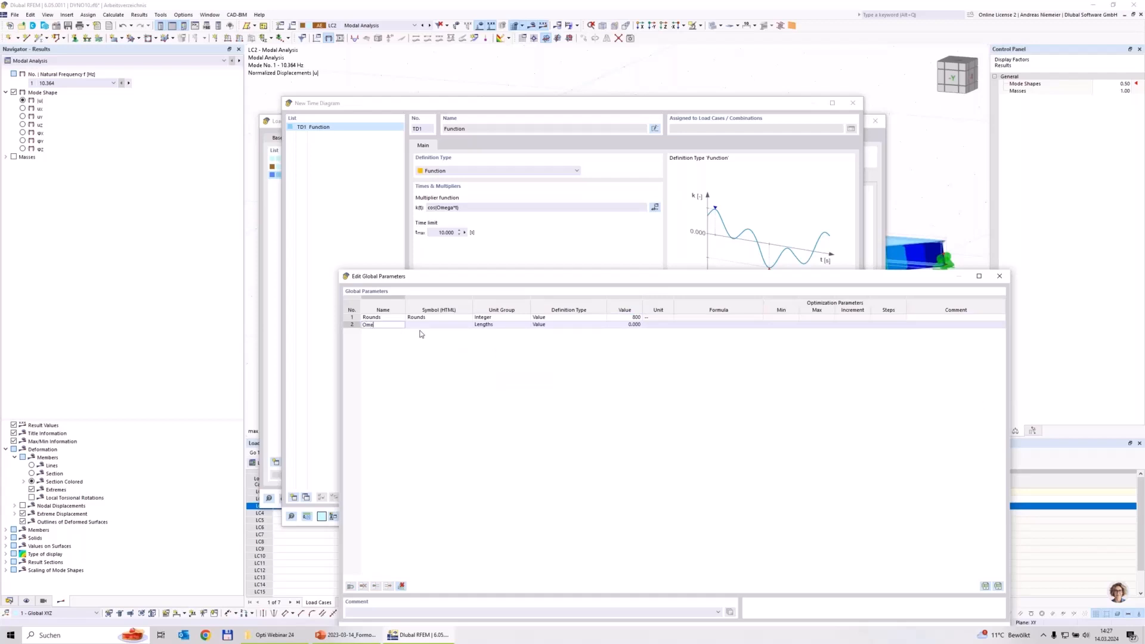
{"action": "type", "text": "Omega"}
{"action": "key", "text": "Return"}
{"action": "left_click", "coordinate": [517, 331]}
{"action": "left_click", "coordinate": [501, 324]}
{"action": "left_click", "coordinate": [526, 325]}
{"action": "left_click", "coordinate": [588, 538]}
{"action": "left_click_drag", "start_coordinate": [588, 541], "coordinate": [589, 540]}
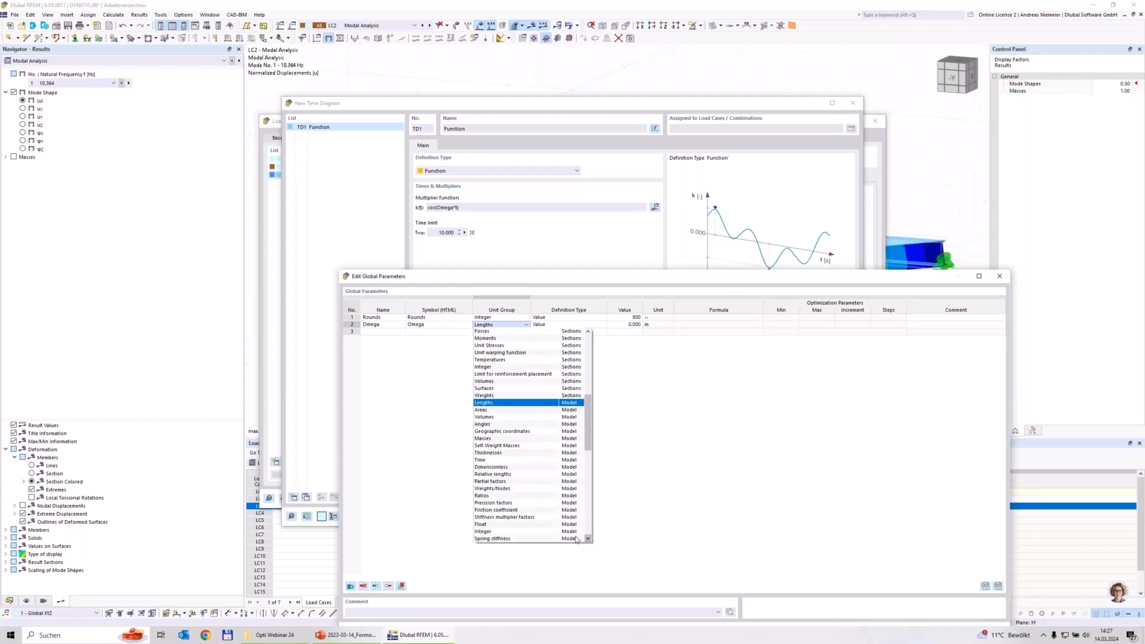
{"action": "left_click", "coordinate": [516, 525]}
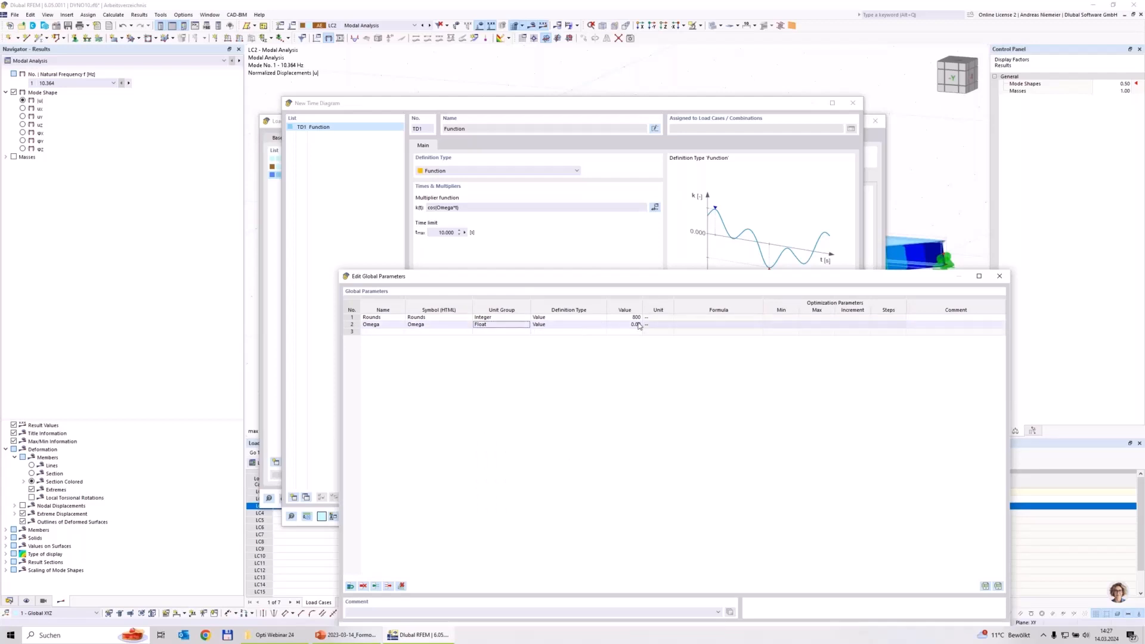
Step: Define the Omega parameter by the formula PI*Rounds/30 and accept the global parameters
{"action": "left_click", "coordinate": [574, 326]}
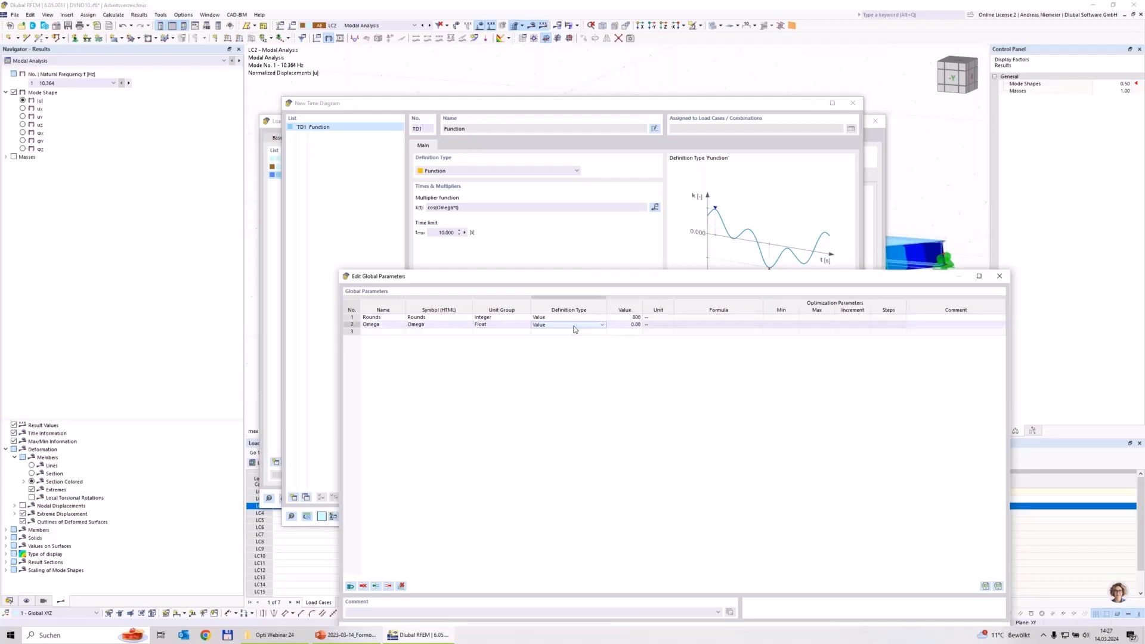
{"action": "key", "text": "Return"}
{"action": "left_click", "coordinate": [655, 207]}
{"action": "left_click", "coordinate": [549, 325]}
{"action": "left_click", "coordinate": [549, 325]}
{"action": "left_click", "coordinate": [548, 339]}
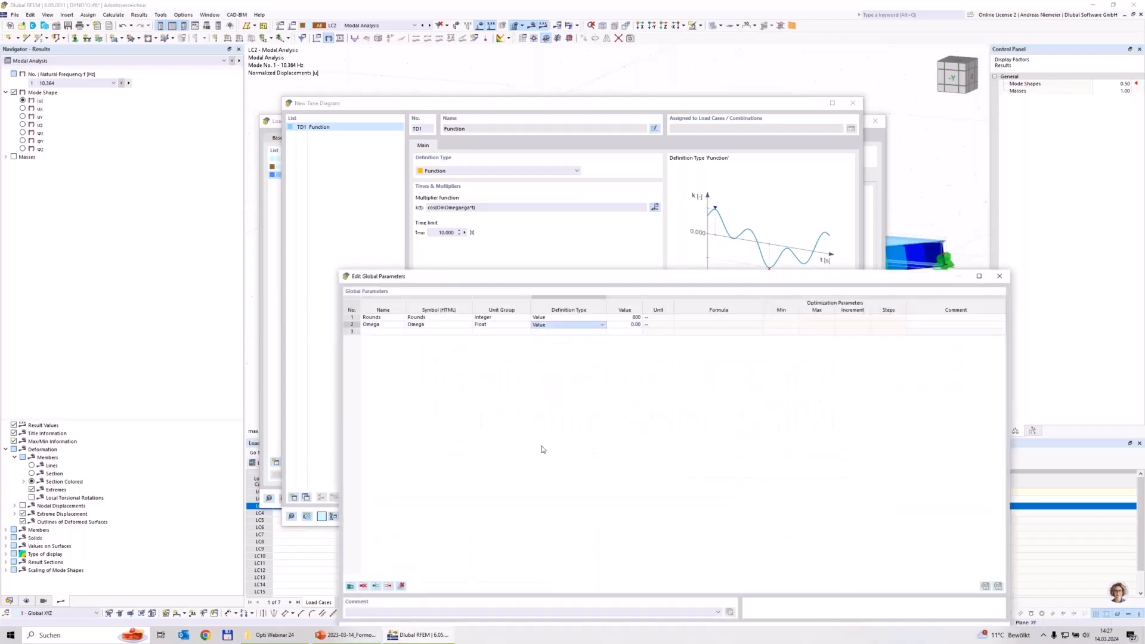
{"action": "key", "text": "Tab"}
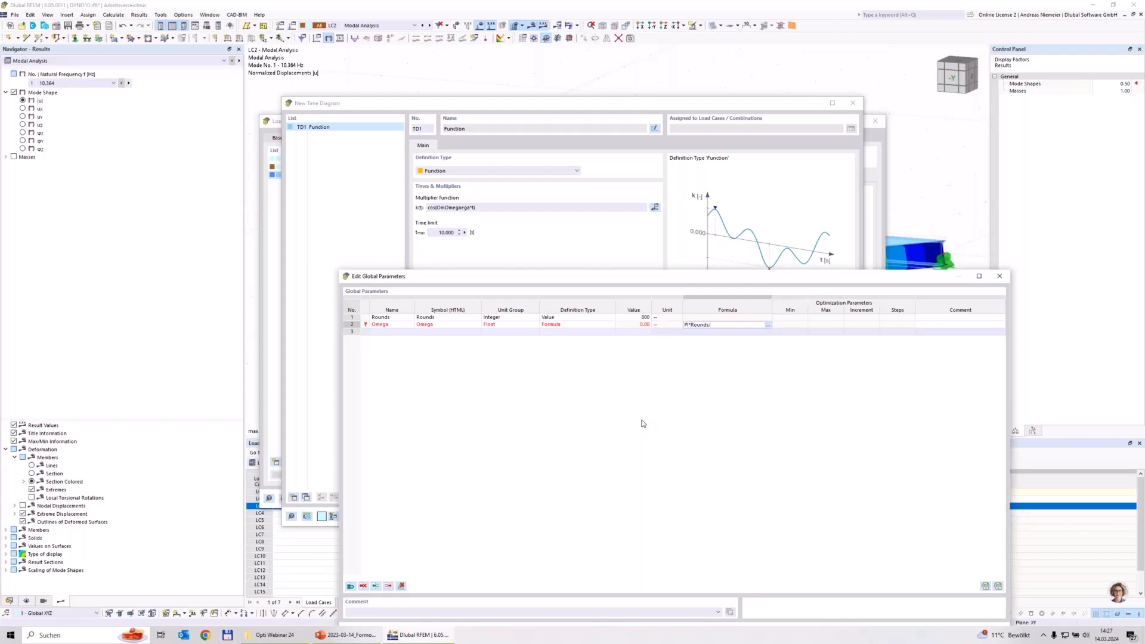
{"action": "left_click", "coordinate": [793, 309]}
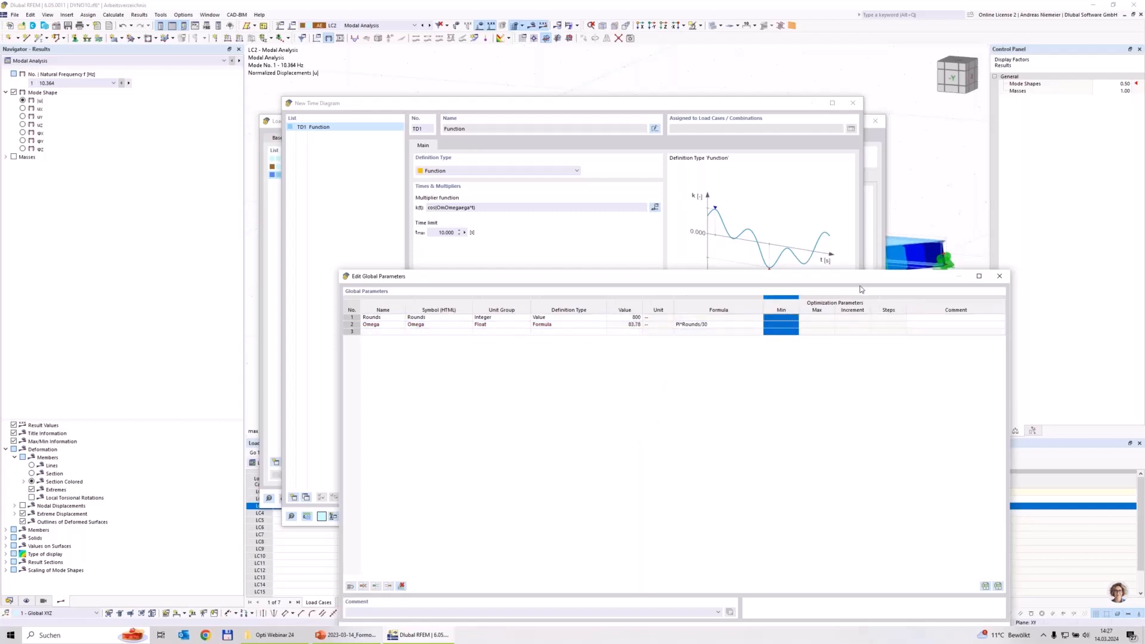
{"action": "left_click_drag", "start_coordinate": [827, 276], "coordinate": [817, 206]}
{"action": "left_click_drag", "start_coordinate": [809, 158], "coordinate": [811, 123]}
{"action": "left_click", "coordinate": [891, 480]}
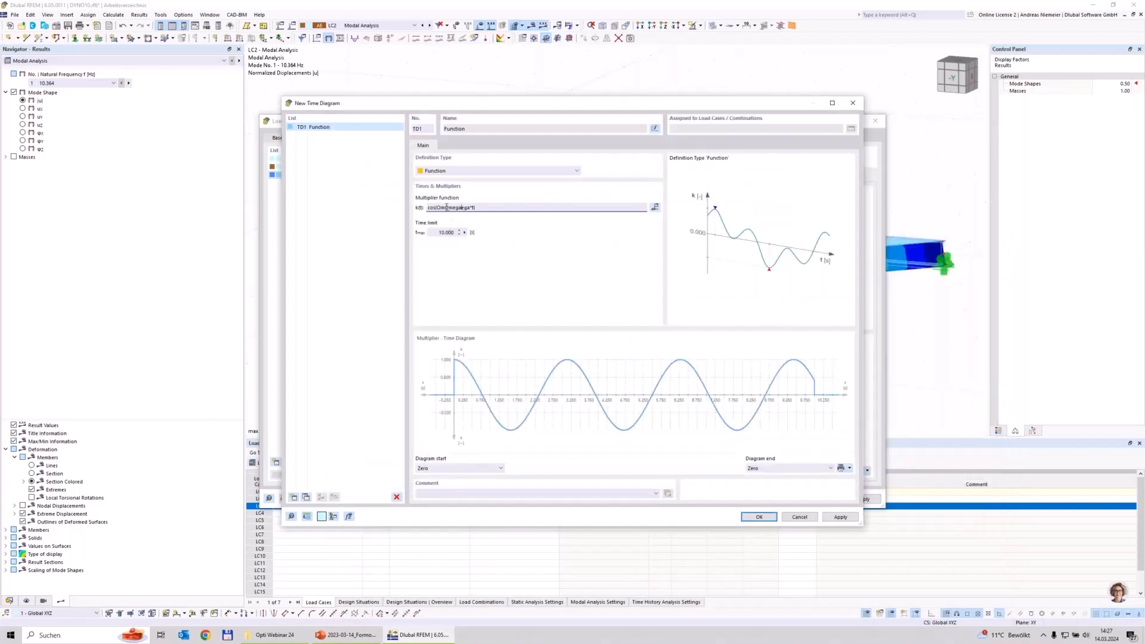
Step: Clean up the multiplier function to cos(Omega*t), set the time limit to 4 s, and accept the time diagram
{"action": "key", "text": "BackSpace"}
{"action": "key", "text": "BackSpace"}
{"action": "left_click", "coordinate": [452, 238]}
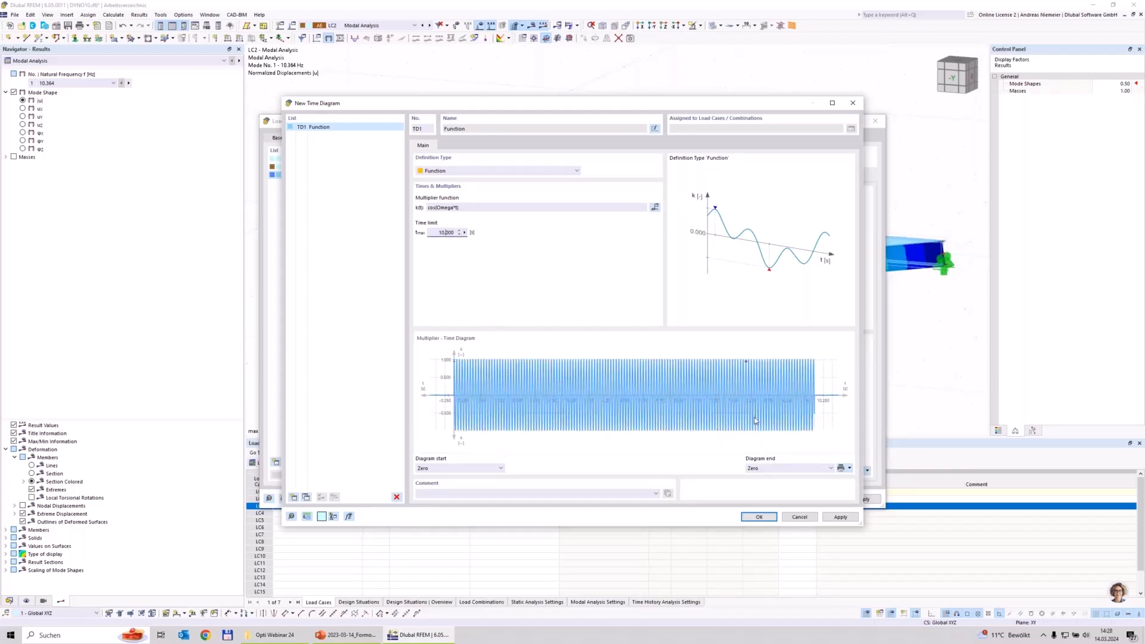
{"action": "left_click_drag", "start_coordinate": [437, 232], "coordinate": [492, 242]}
{"action": "type", "text": "4"}
{"action": "left_click", "coordinate": [486, 209]}
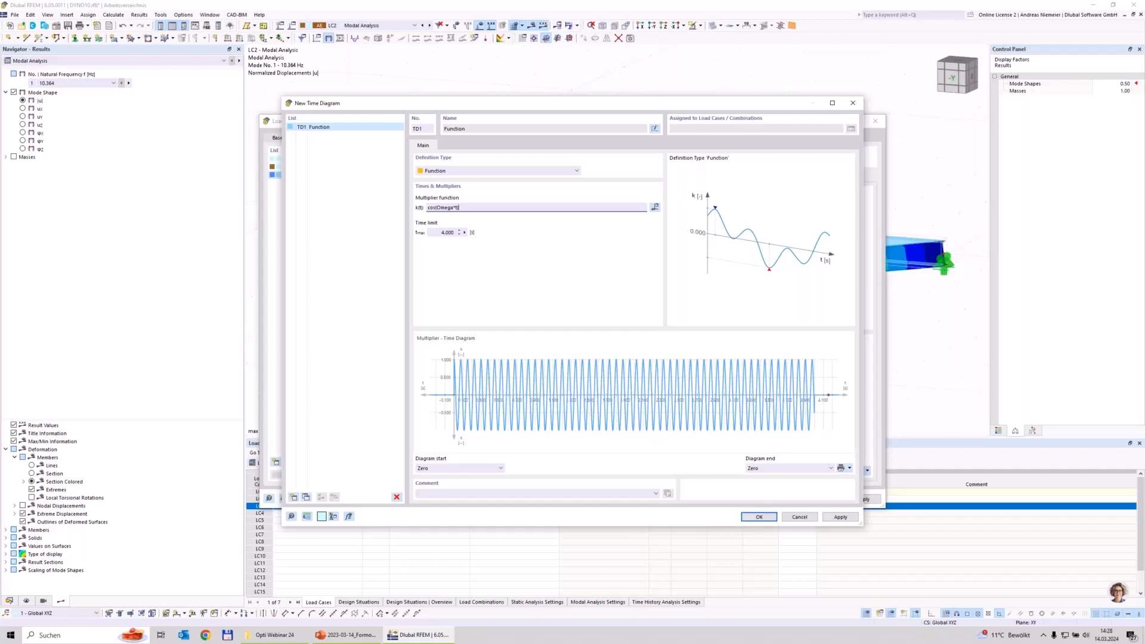
{"action": "left_click", "coordinate": [762, 515]}
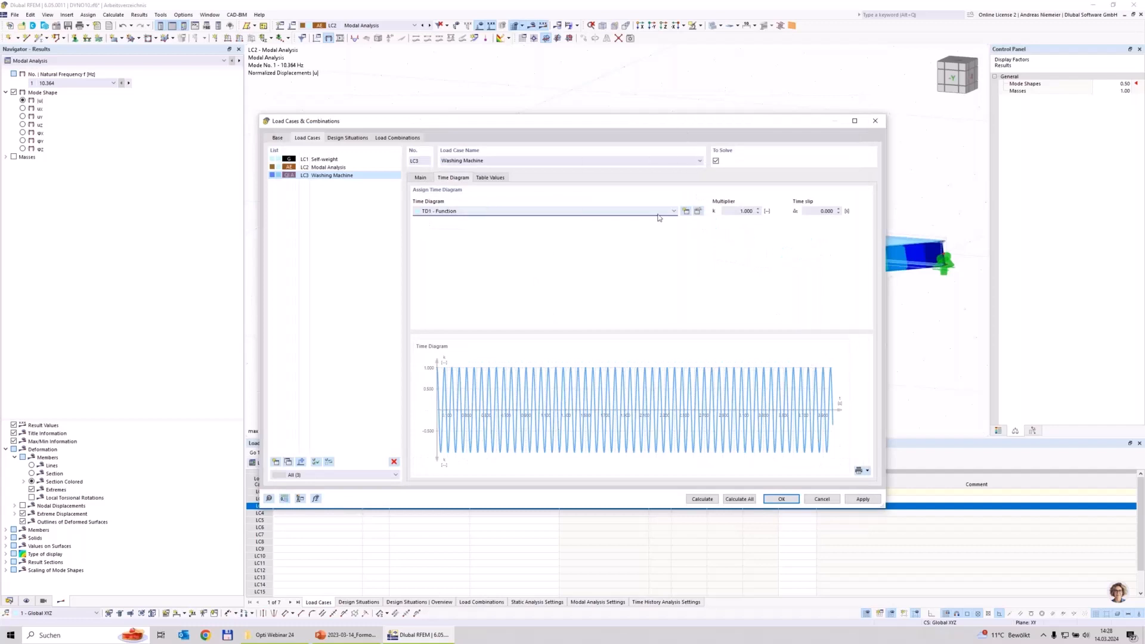
Step: Rename the assigned time diagram to Washing Machine and accept the load case settings
{"action": "left_click", "coordinate": [698, 211]}
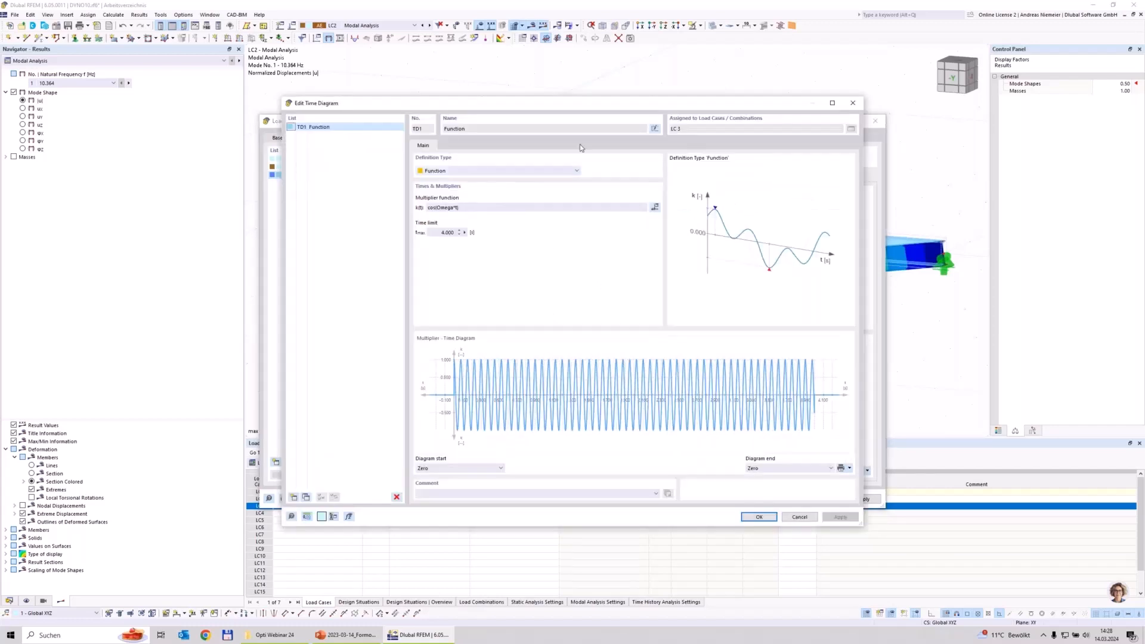
{"action": "left_click", "coordinate": [655, 129]}
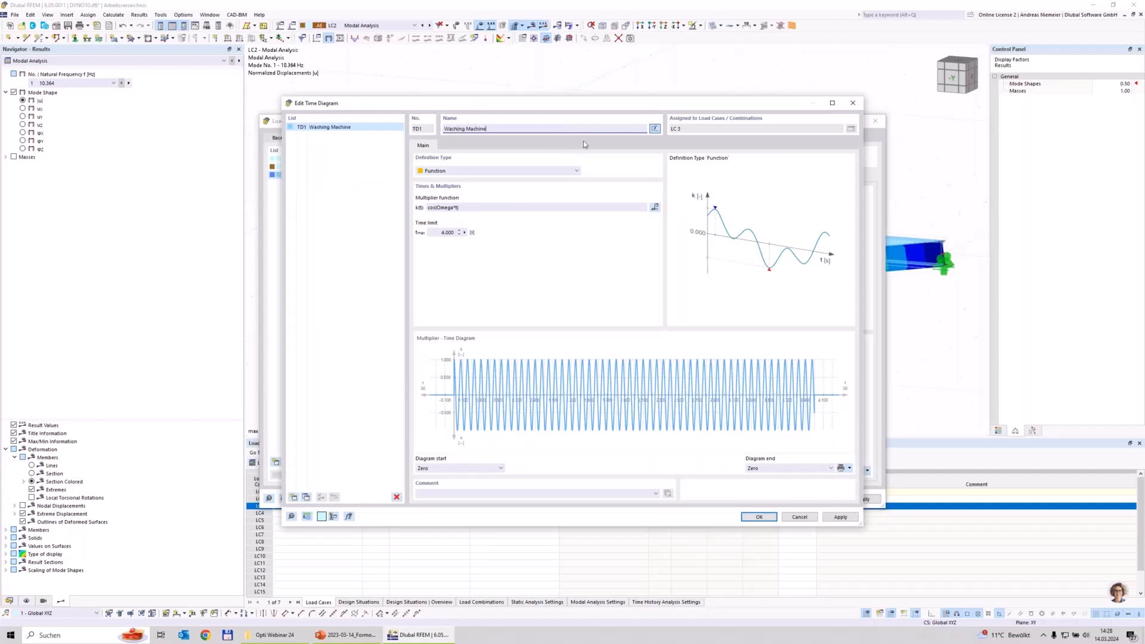
{"action": "left_click", "coordinate": [758, 517]}
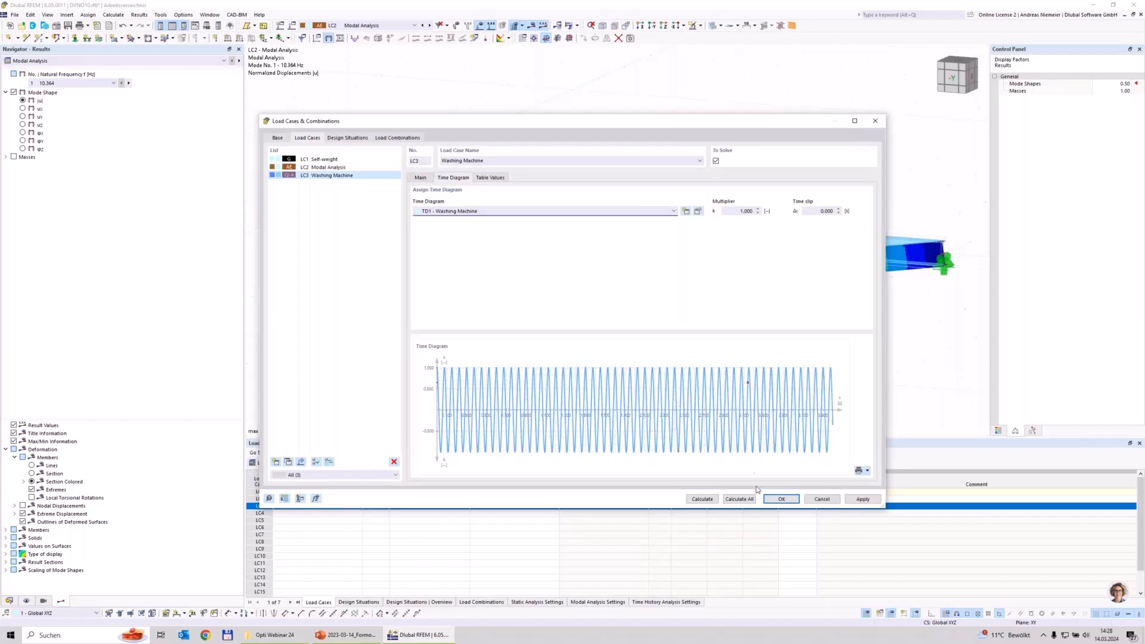
{"action": "left_click", "coordinate": [785, 500]}
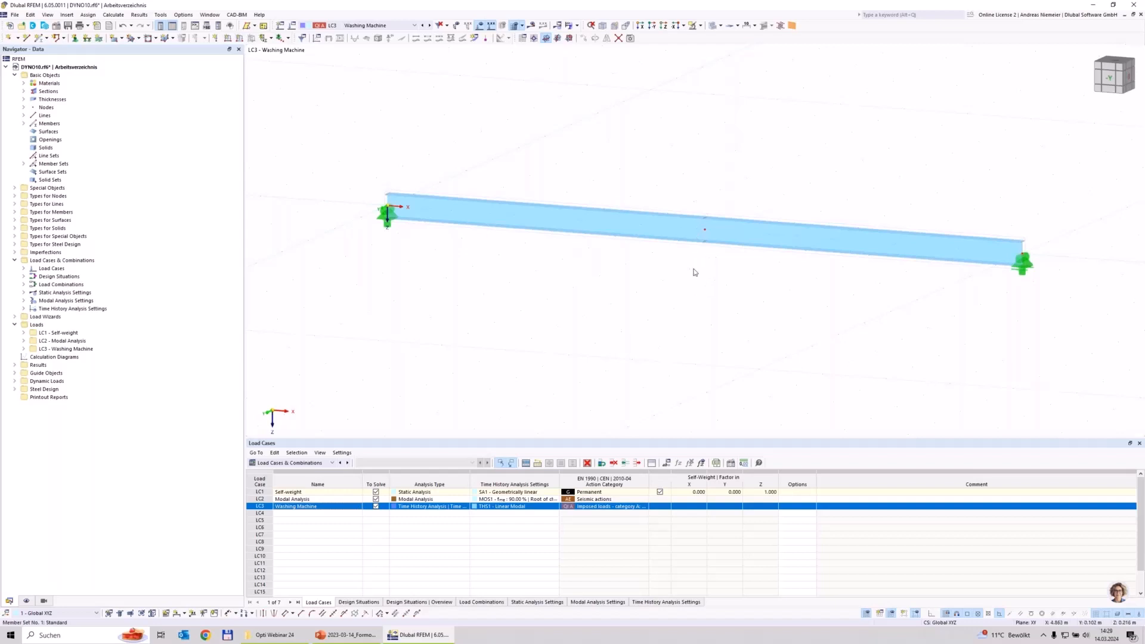
Step: Add a nodal force in global Z defined by 10kg*0,2m*Omega^2 to the beam's midspan node in load case LC3
{"action": "left_click", "coordinate": [218, 40]}
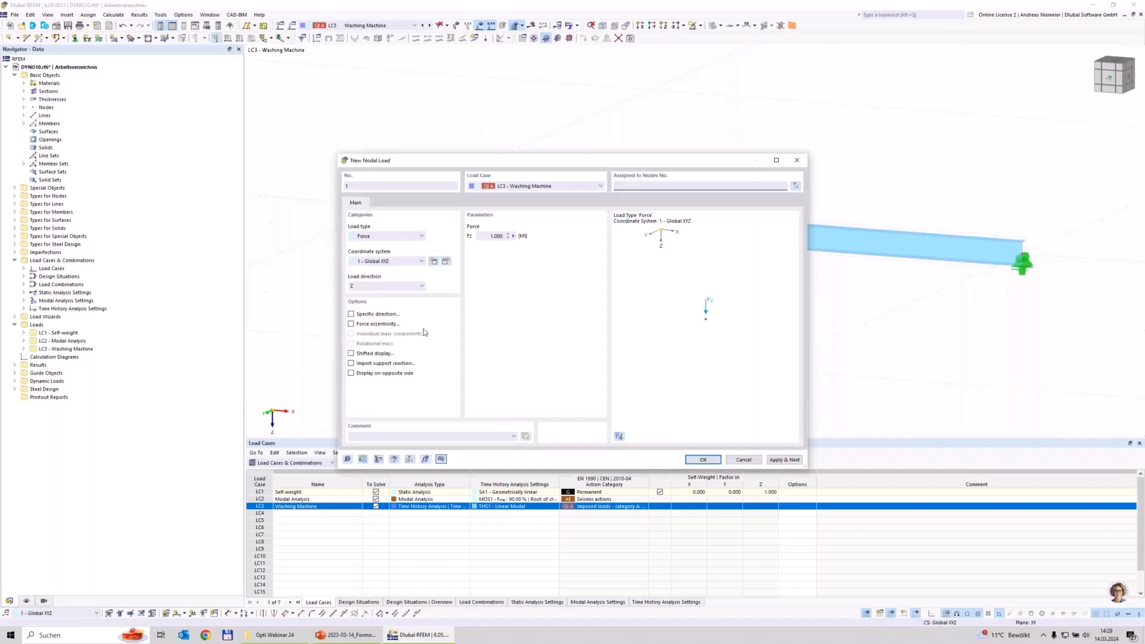
{"action": "left_click", "coordinate": [496, 236]}
{"action": "type", "text": "1"}
{"action": "type", "text": "0kg*0,2"}
{"action": "type", "text": "m"}
{"action": "type", "text": "*0"}
{"action": "type", "text": "mega^2"}
{"action": "left_click", "coordinate": [490, 436]}
{"action": "left_click", "coordinate": [701, 459]}
{"action": "left_click", "coordinate": [706, 230]}
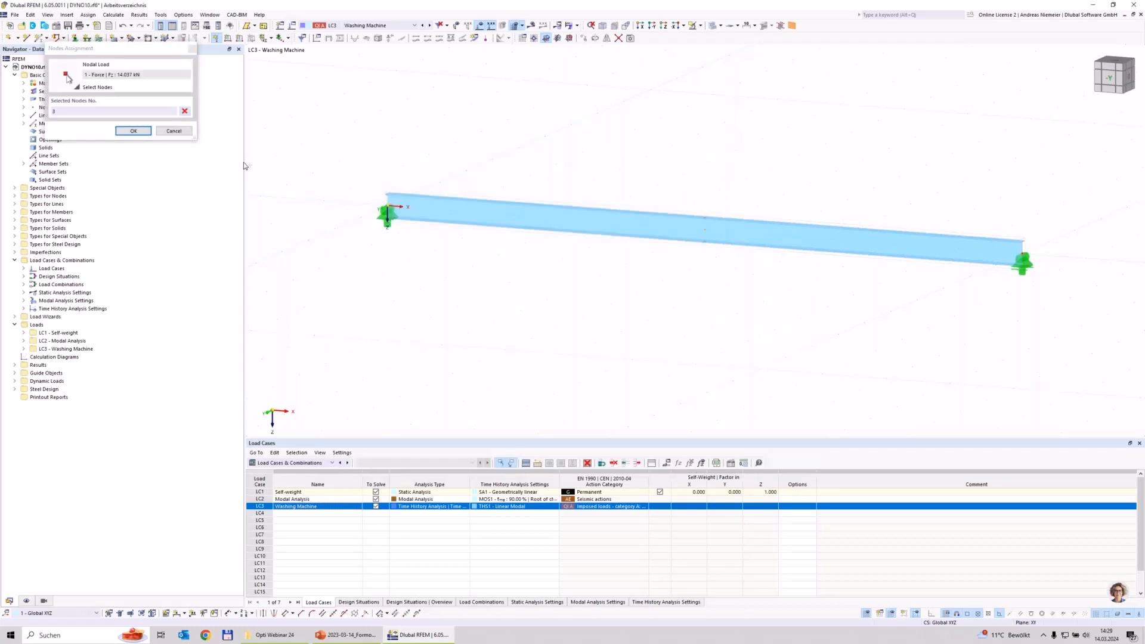
{"action": "left_click", "coordinate": [133, 132]}
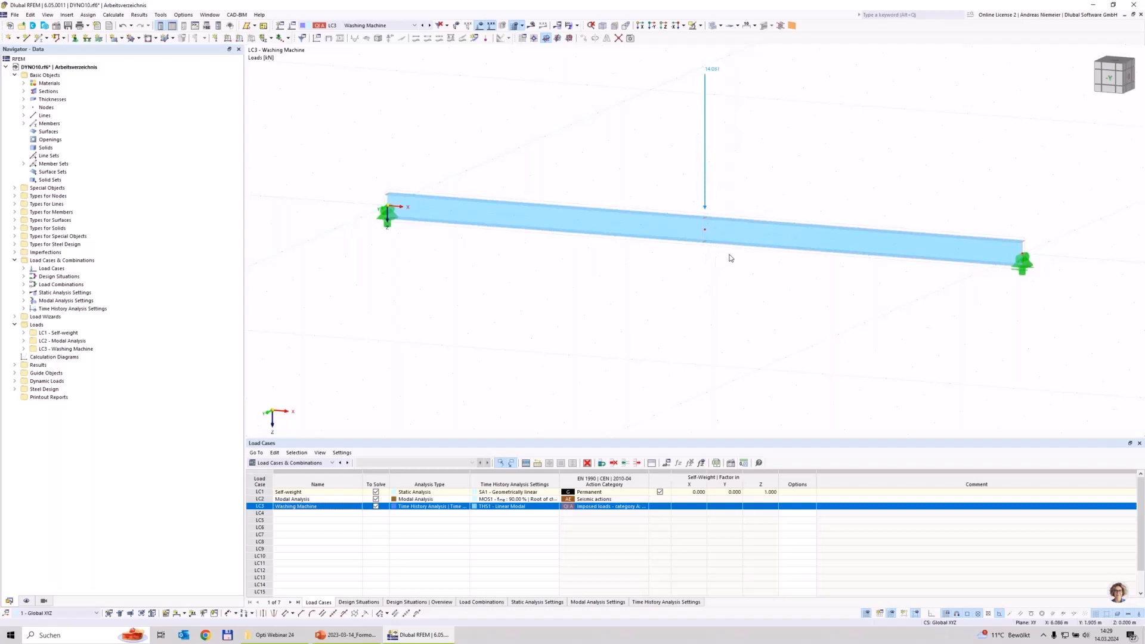
Step: Calculate the Washing Machine load case and display its time history deformation results
{"action": "scroll", "coordinate": [598, 301], "scroll_direction": "down", "scroll_amount": 2}
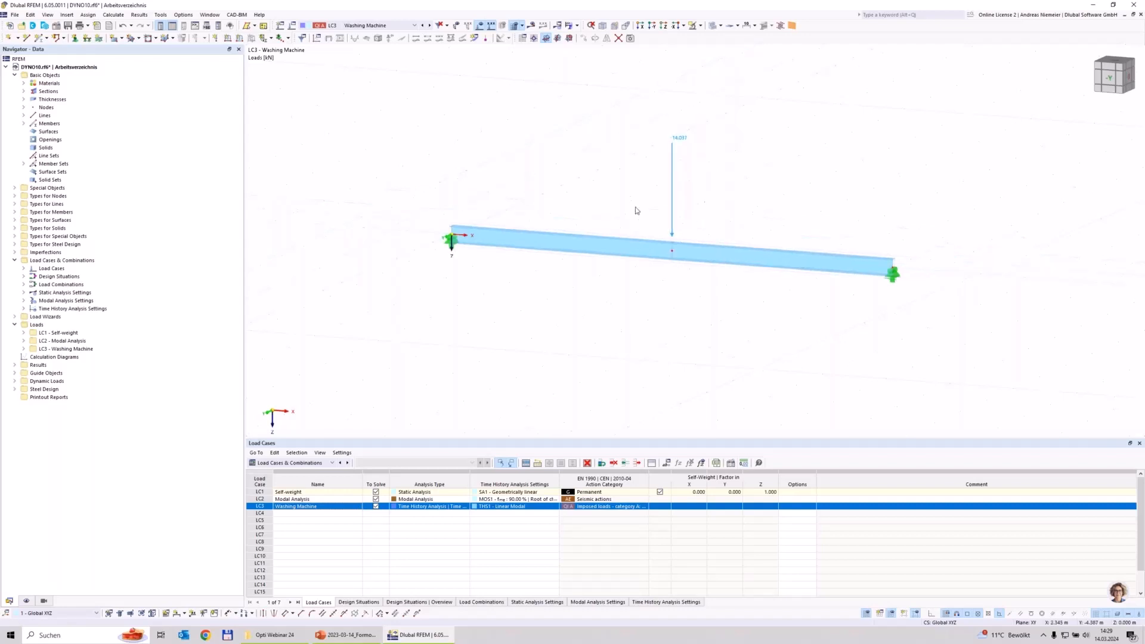
{"action": "scroll", "coordinate": [714, 190], "scroll_direction": "down", "scroll_amount": 1}
{"action": "middle_click_drag", "start_coordinate": [714, 190], "coordinate": [635, 182]}
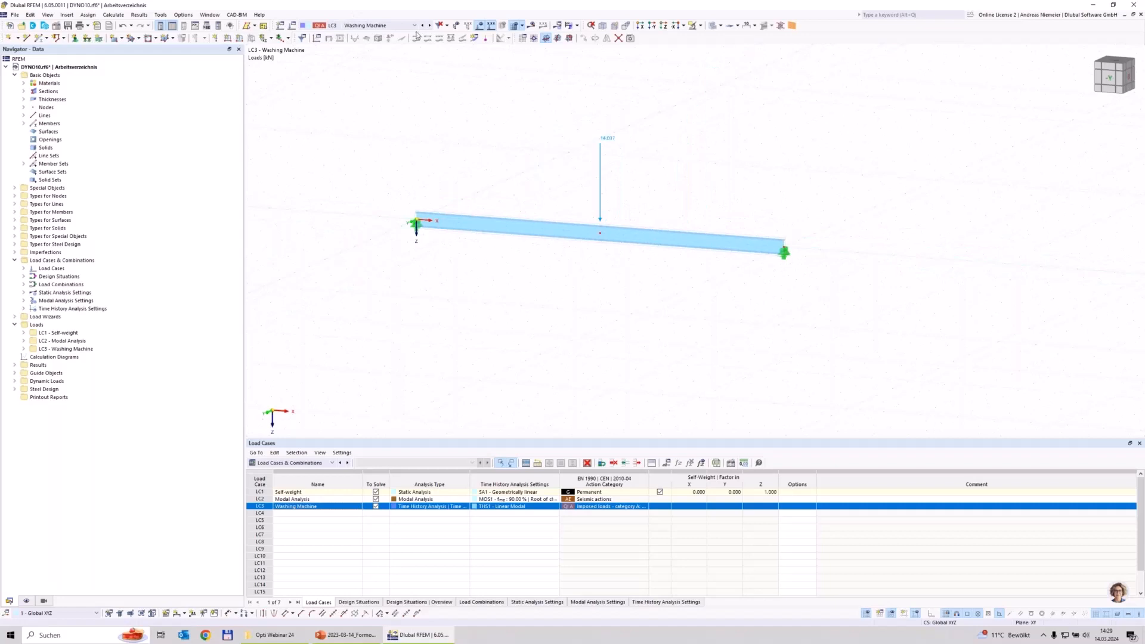
{"action": "left_click", "coordinate": [532, 26]}
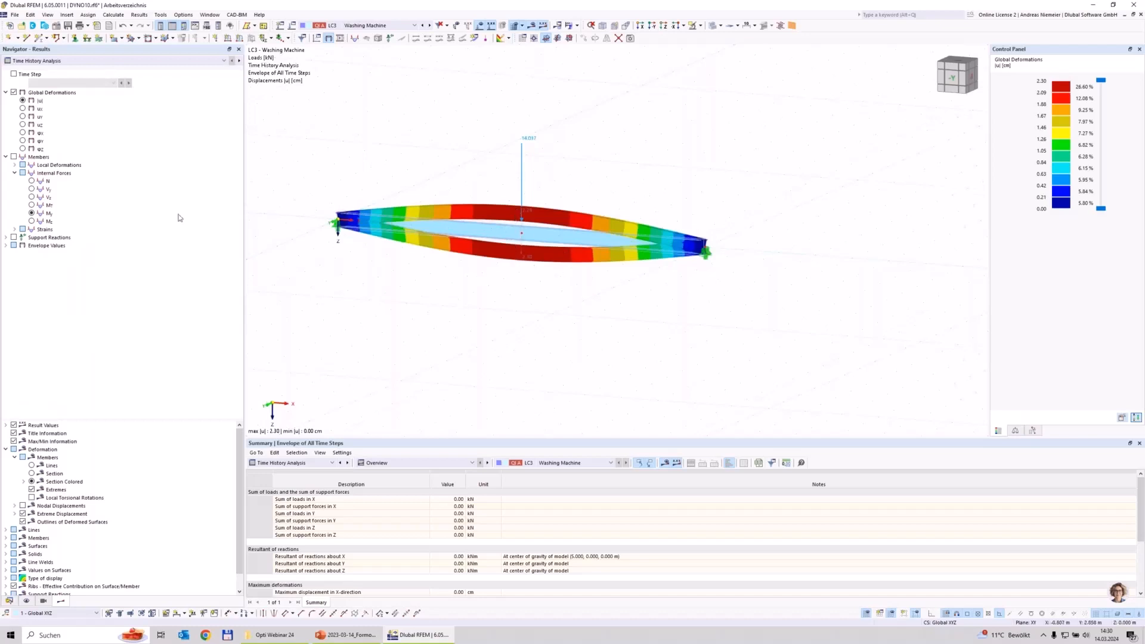
Step: Examine the beam's deformation at successive time steps up to 0.180 s, then return to the envelope of all time steps
{"action": "middle_click_drag", "start_coordinate": [501, 306], "coordinate": [537, 331]}
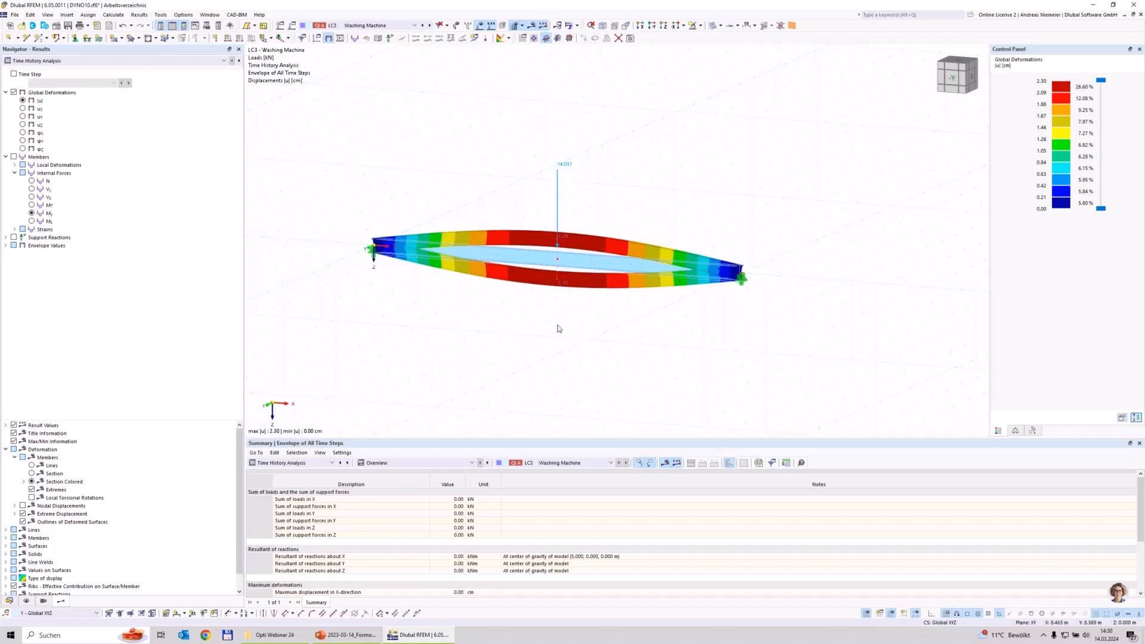
{"action": "left_click", "coordinate": [13, 75]}
{"action": "left_click", "coordinate": [96, 83]}
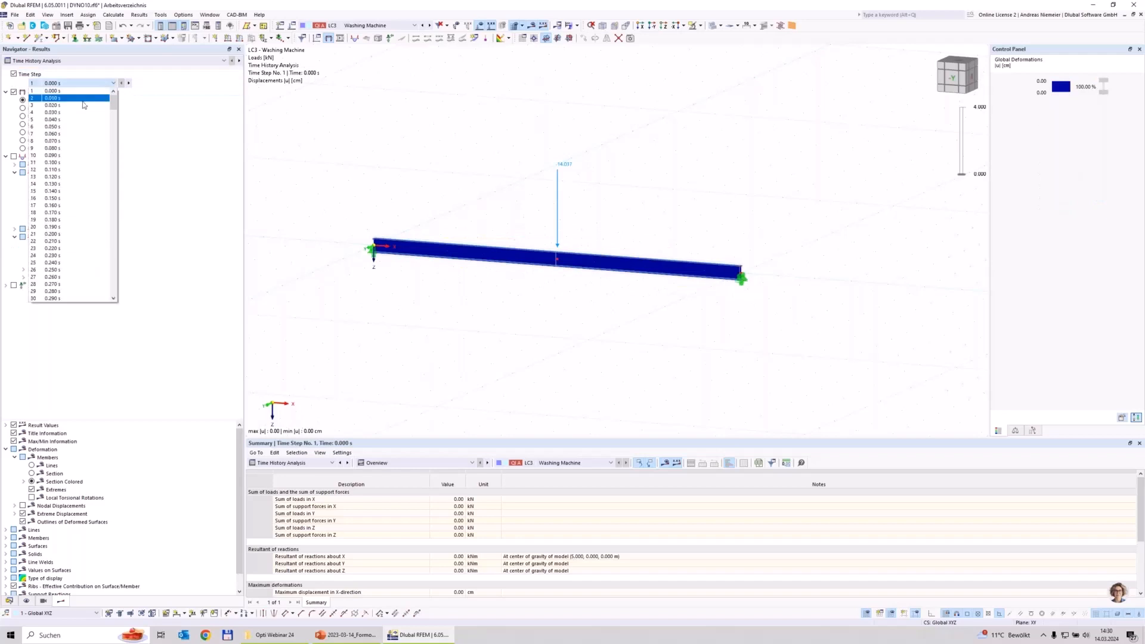
{"action": "left_click", "coordinate": [77, 98]}
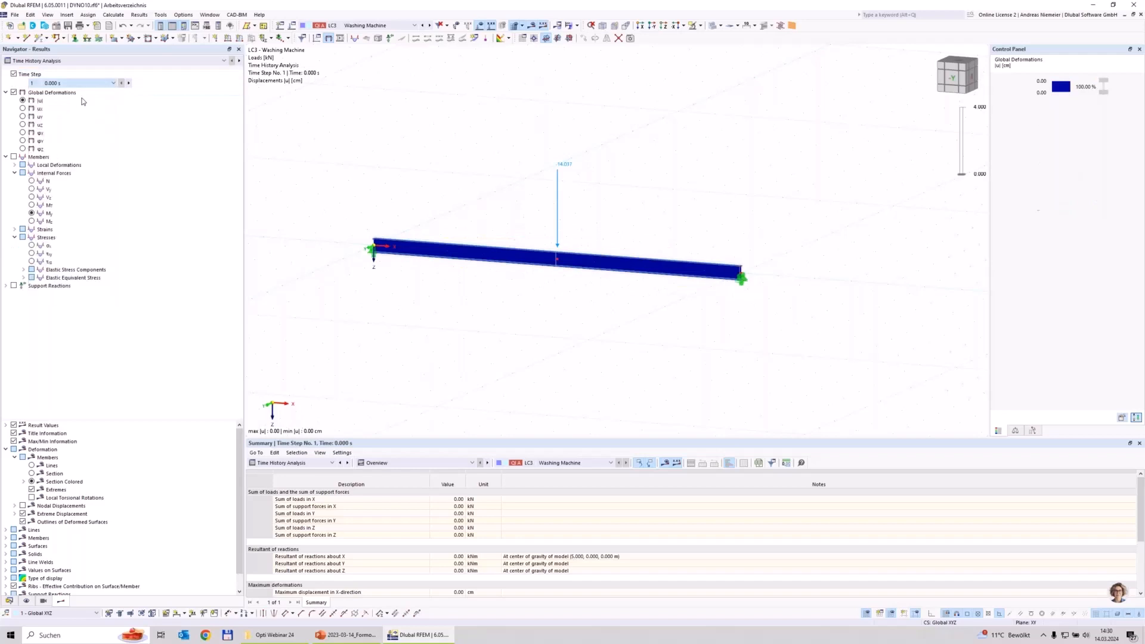
{"action": "left_click", "coordinate": [129, 83]}
{"action": "left_click", "coordinate": [129, 83]}
{"action": "left_click", "coordinate": [129, 83]}
{"action": "left_click", "coordinate": [128, 83]}
{"action": "left_click", "coordinate": [129, 83]}
{"action": "left_click", "coordinate": [129, 83]}
{"action": "left_click", "coordinate": [129, 83]}
{"action": "left_click", "coordinate": [129, 83]}
{"action": "left_click", "coordinate": [129, 83]}
{"action": "left_click", "coordinate": [128, 83]}
{"action": "left_click", "coordinate": [128, 83]}
{"action": "left_click", "coordinate": [129, 83]}
{"action": "left_click", "coordinate": [129, 83]}
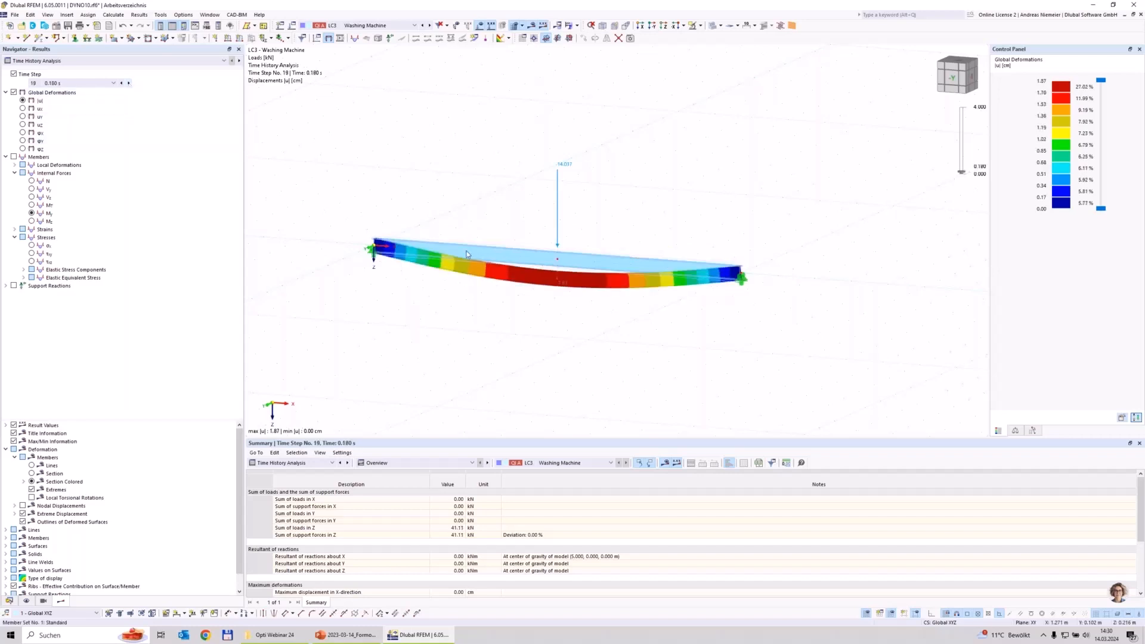
{"action": "left_click", "coordinate": [14, 74]}
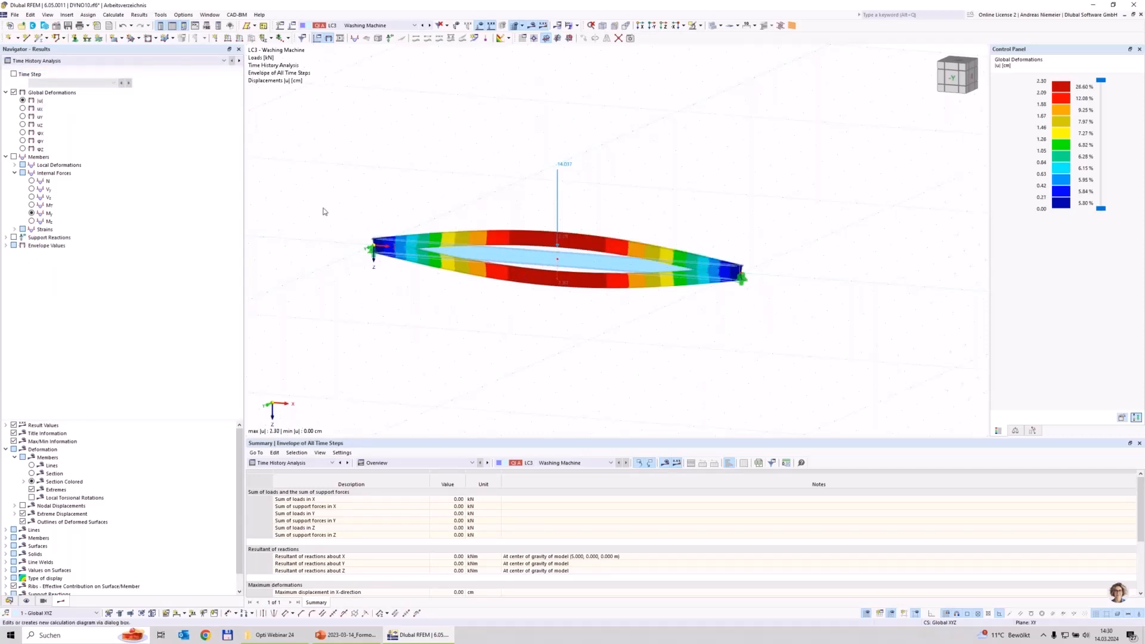
Step: Set up a 2D basic calculation diagram based on the time history analysis of load case LC3 - Washing Machine
{"action": "left_click", "coordinate": [448, 185]}
{"action": "left_click", "coordinate": [440, 199]}
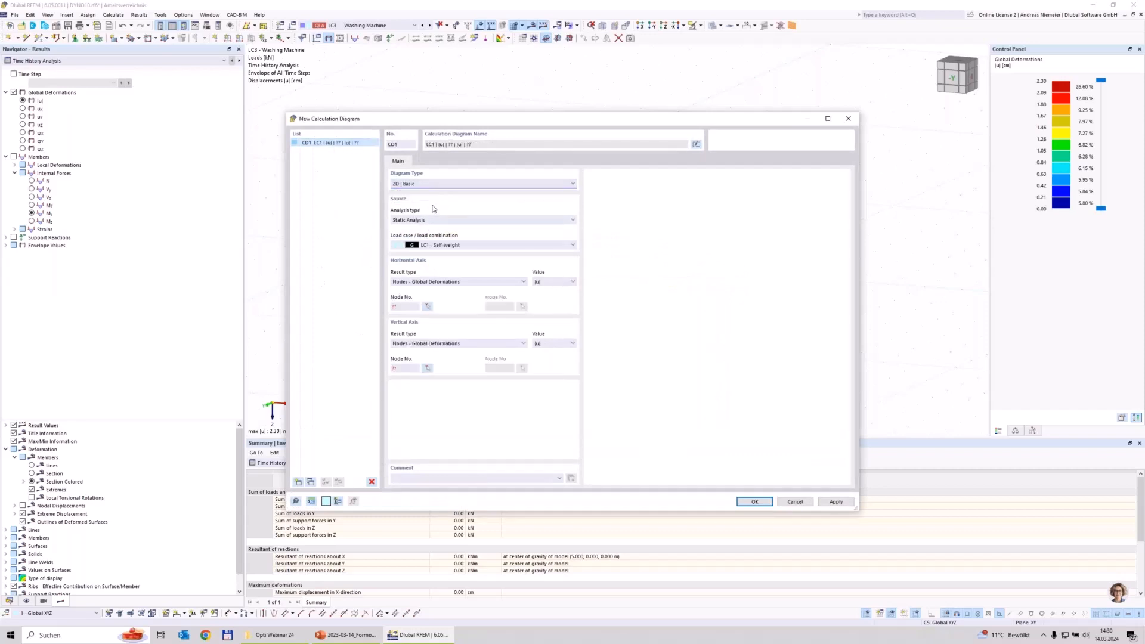
{"action": "left_click", "coordinate": [438, 221]}
{"action": "left_click", "coordinate": [431, 236]}
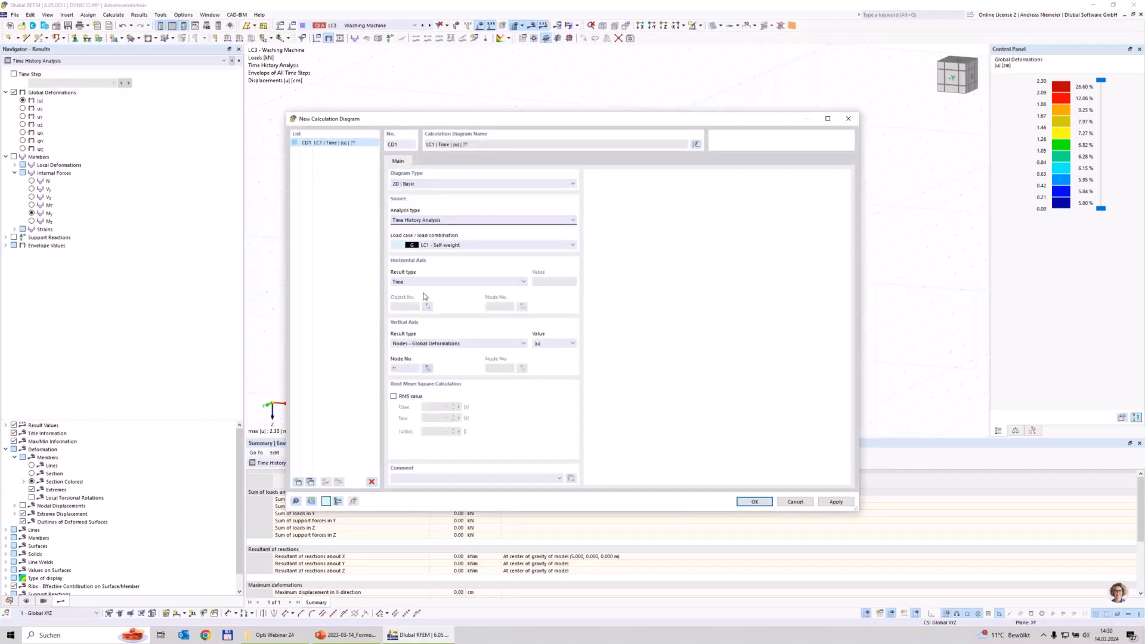
{"action": "left_click", "coordinate": [447, 245]}
{"action": "left_click", "coordinate": [430, 263]}
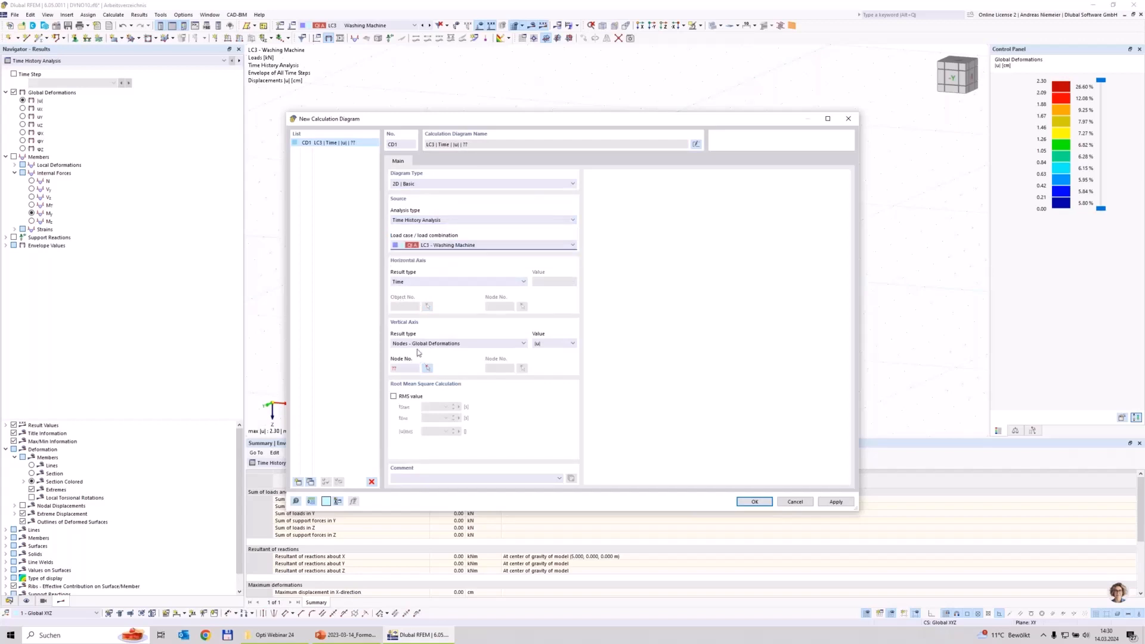
Step: Plot the vertical deformation uz of the midspan node over time and accept the calculation diagram
{"action": "left_click", "coordinate": [554, 344]}
{"action": "left_click", "coordinate": [552, 375]}
{"action": "left_click", "coordinate": [427, 369]}
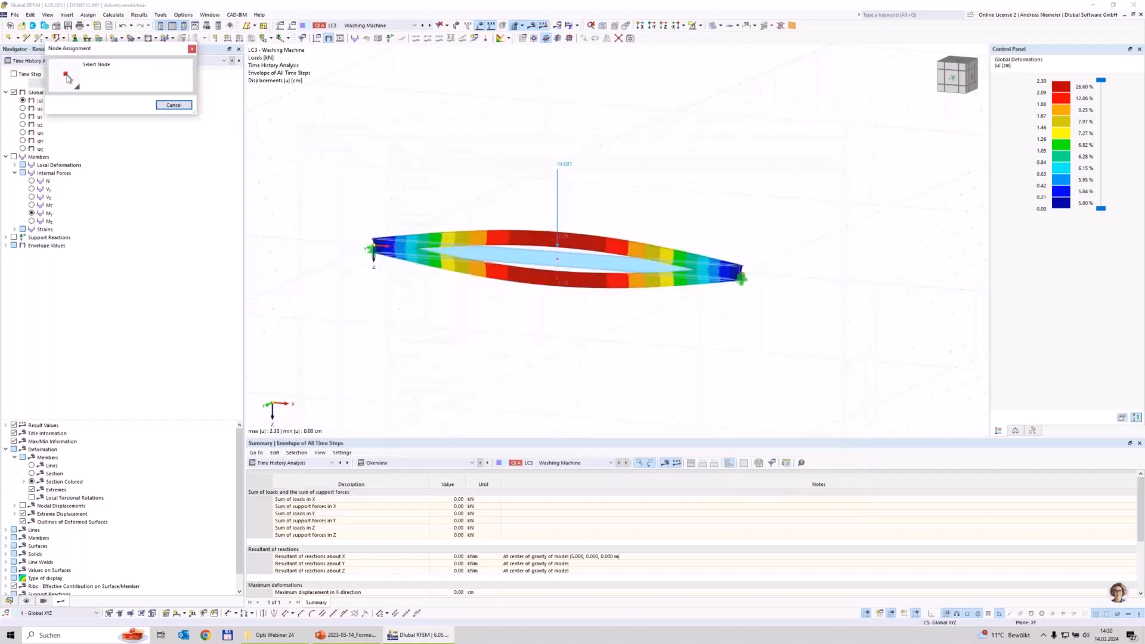
{"action": "left_click", "coordinate": [561, 262]}
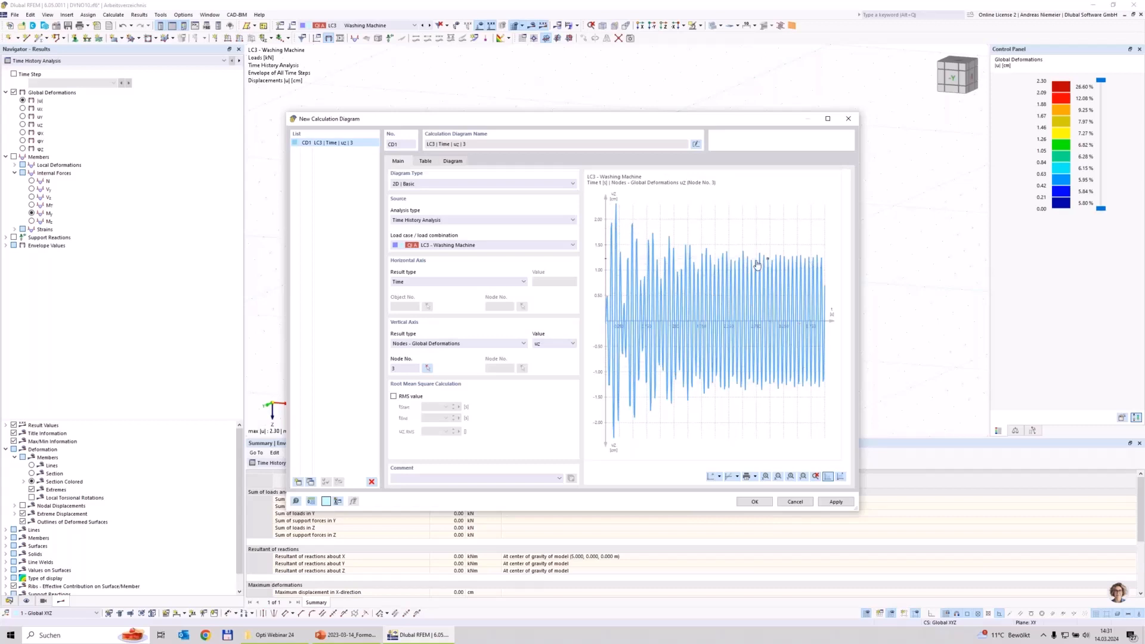
{"action": "left_click", "coordinate": [755, 502]}
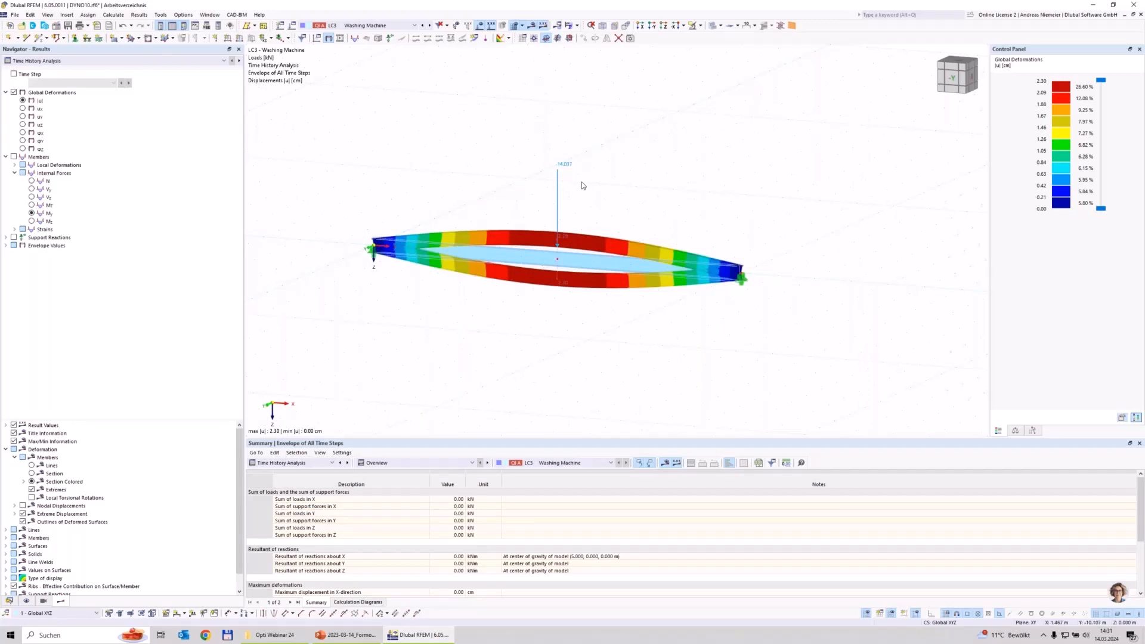
Step: Set load combination CO1 to Time History Analysis | Time Diagram and add the Washing Machine load case to it
{"action": "left_click", "coordinate": [292, 27]}
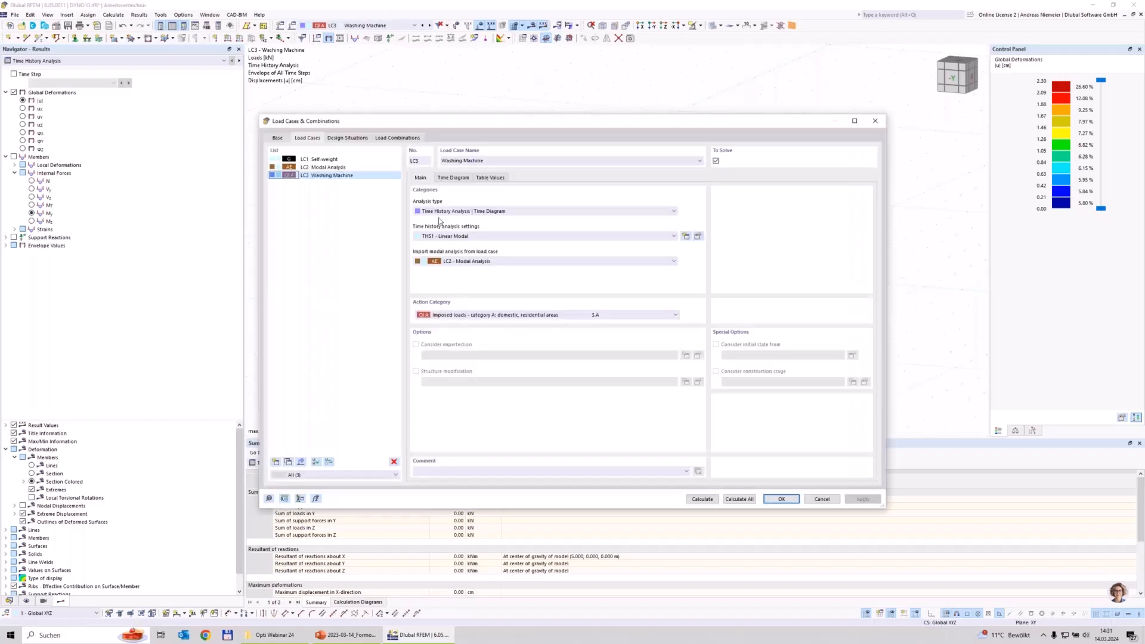
{"action": "left_click", "coordinate": [395, 139]}
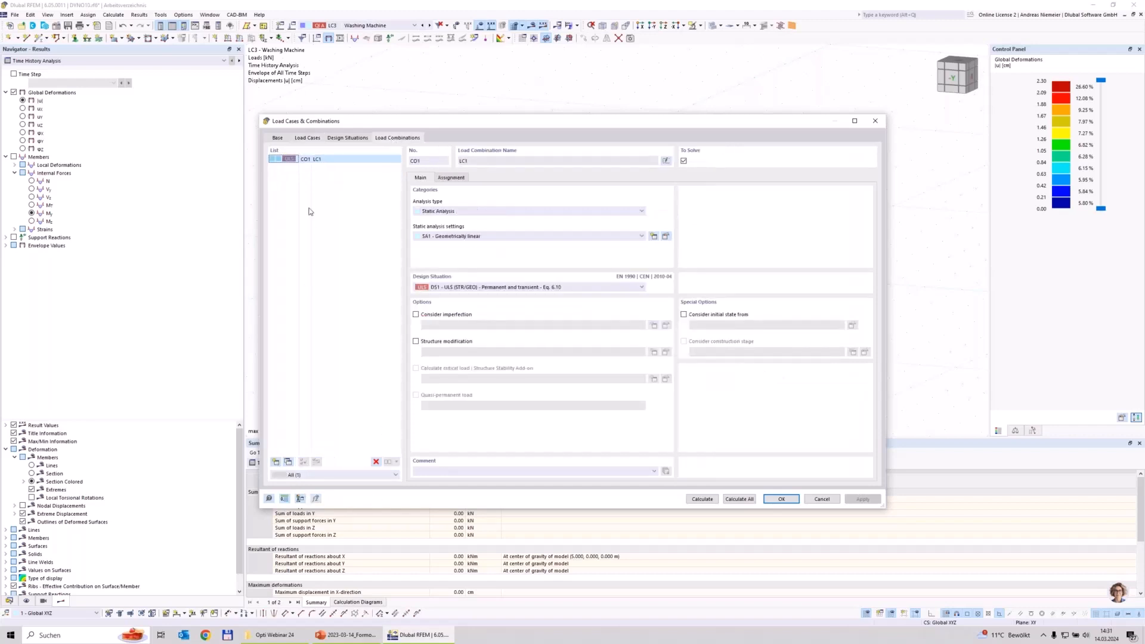
{"action": "left_click", "coordinate": [438, 211]}
{"action": "left_click", "coordinate": [453, 270]}
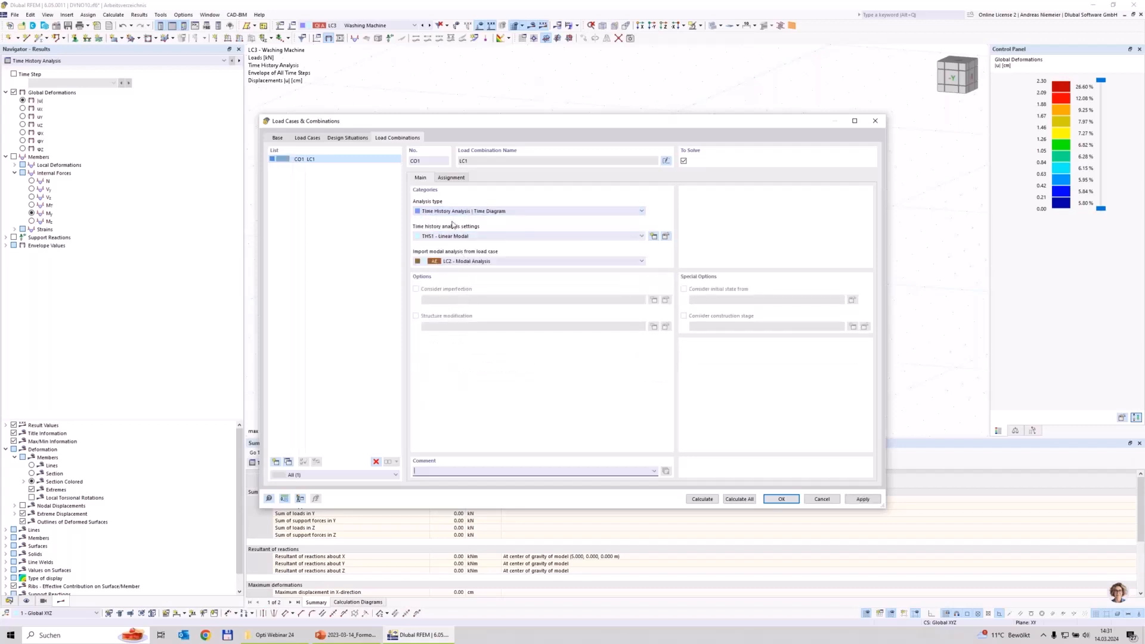
{"action": "left_click", "coordinate": [451, 178]}
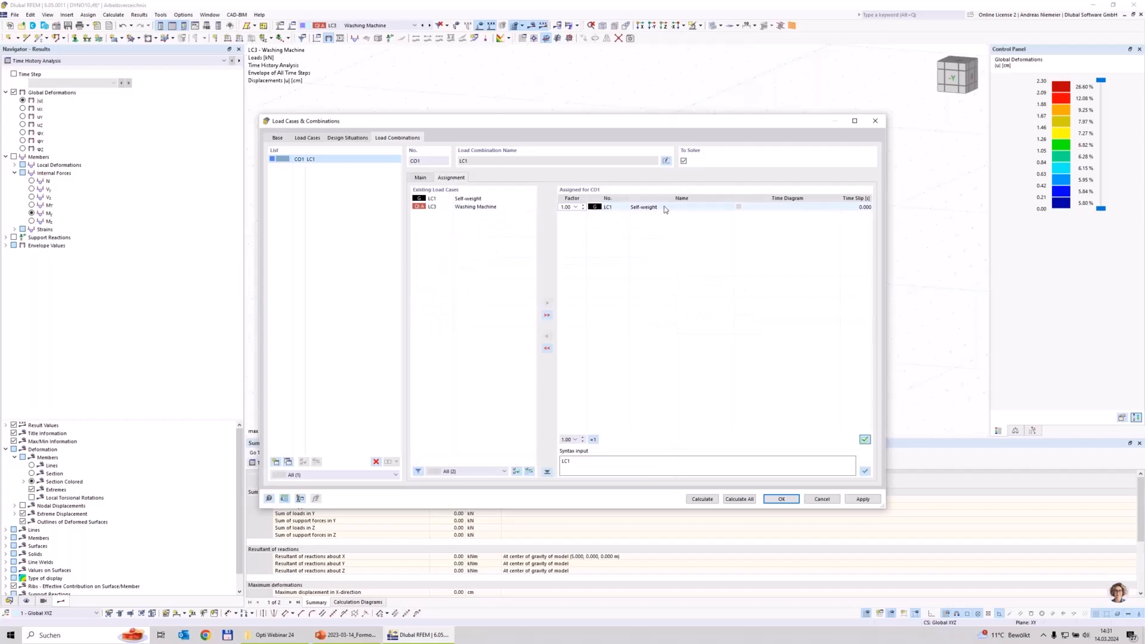
{"action": "double_click", "coordinate": [466, 208]}
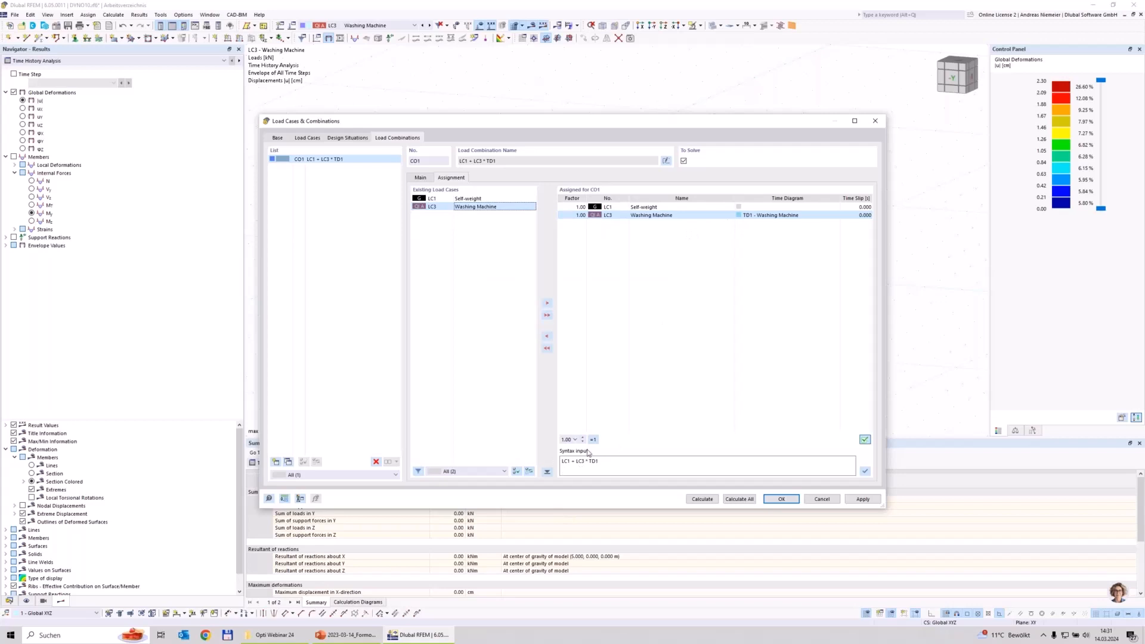
Step: Start a new user-defined time diagram for the Self-weight load case within load combination CO1
{"action": "left_click", "coordinate": [768, 207]}
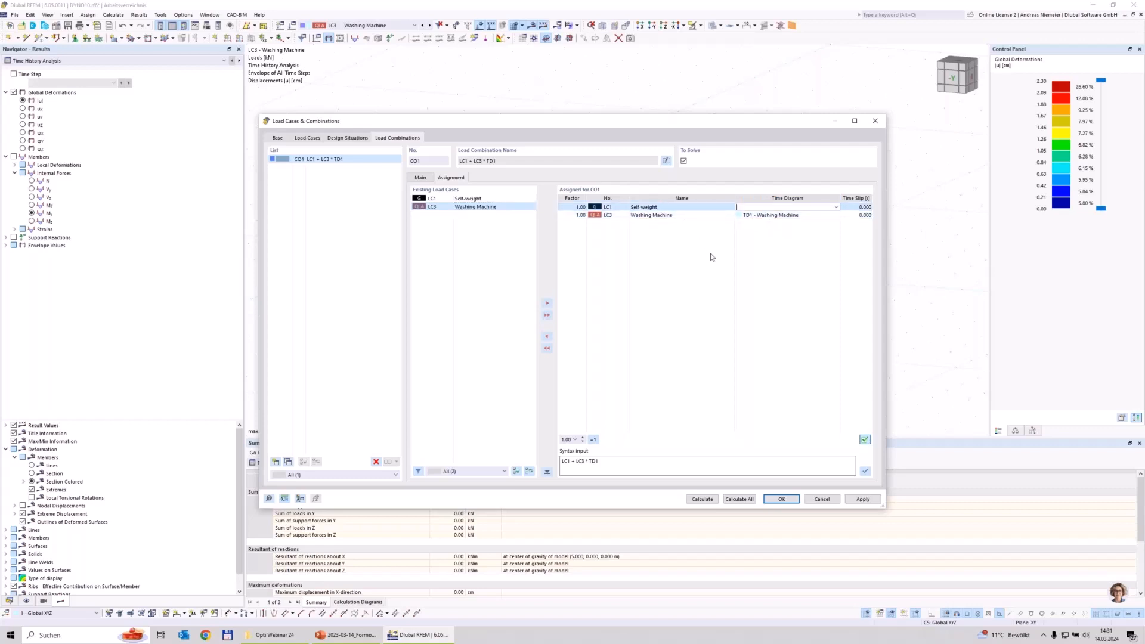
{"action": "left_click", "coordinate": [837, 207]}
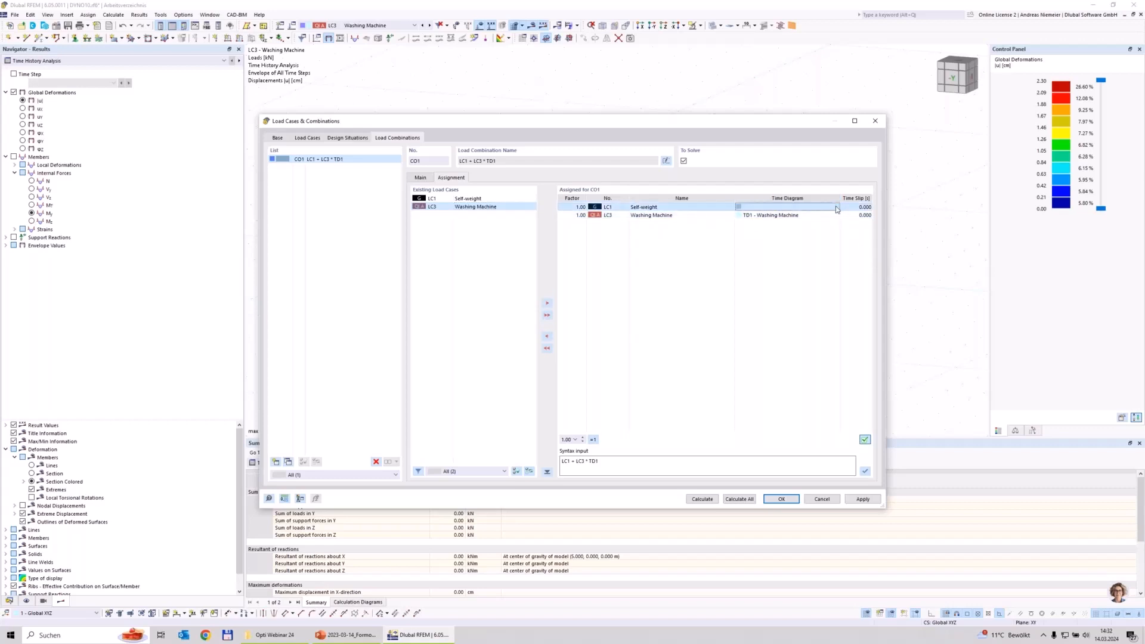
{"action": "left_click", "coordinate": [837, 209]}
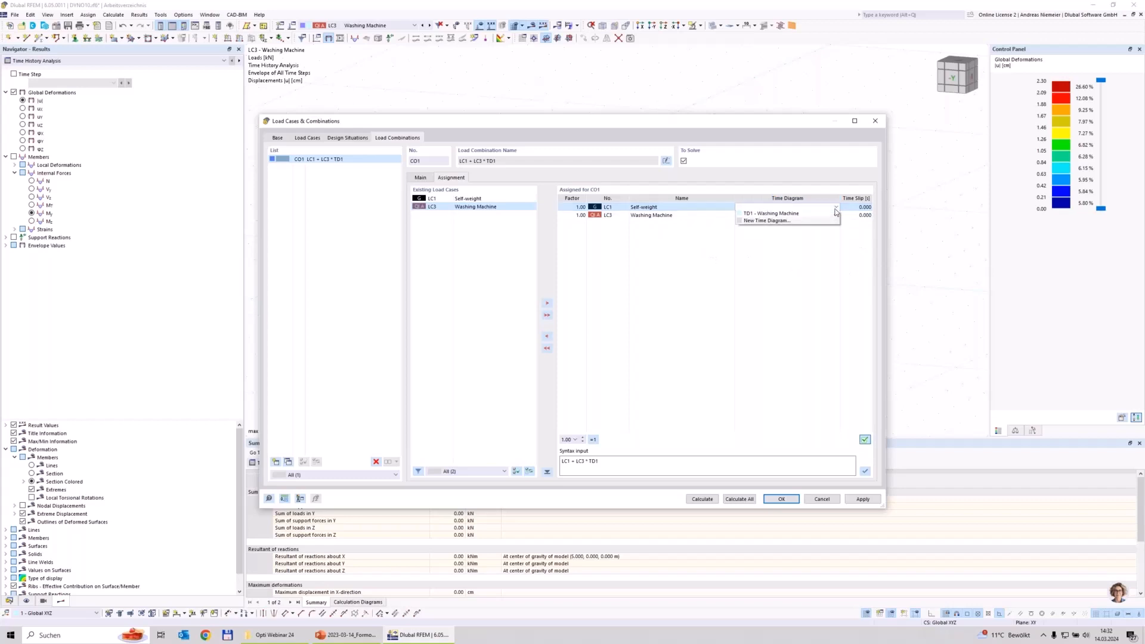
{"action": "left_click", "coordinate": [798, 222]}
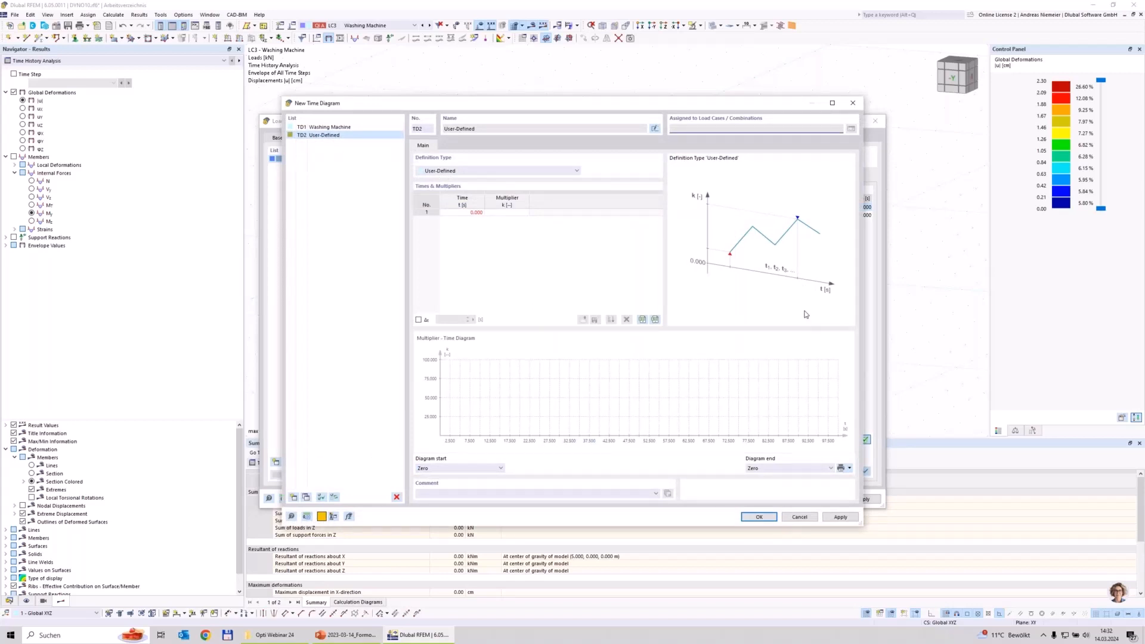
Step: Define the time diagram's multipliers as 0 at 0 s, 1 at 1 s and 1 at 3 s
{"action": "left_click", "coordinate": [476, 212]}
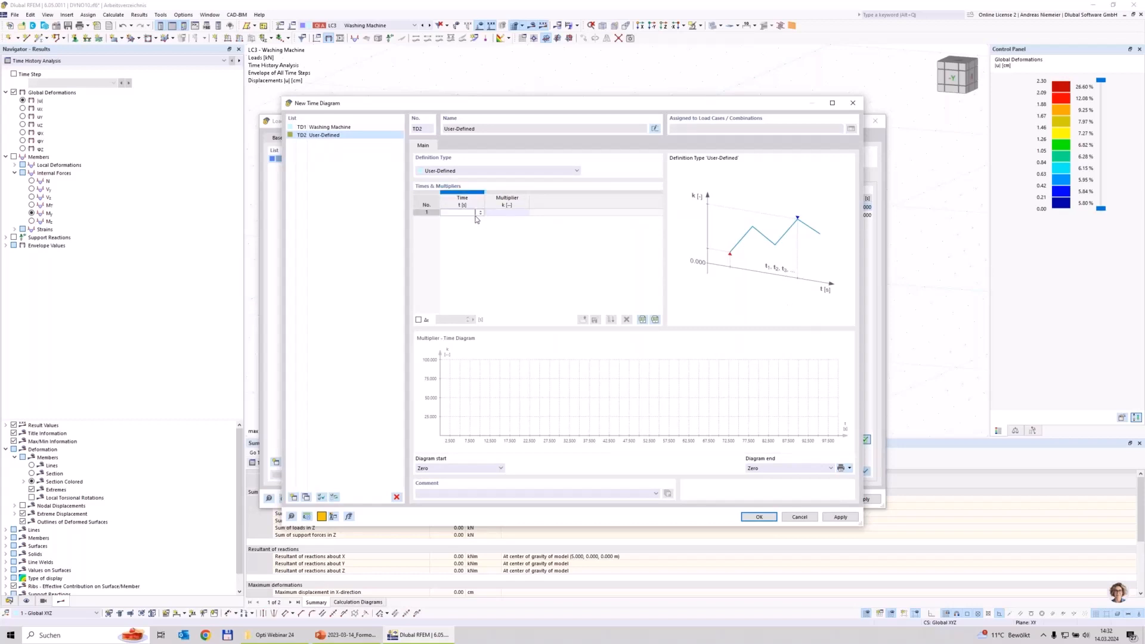
{"action": "key", "text": "Tab"}
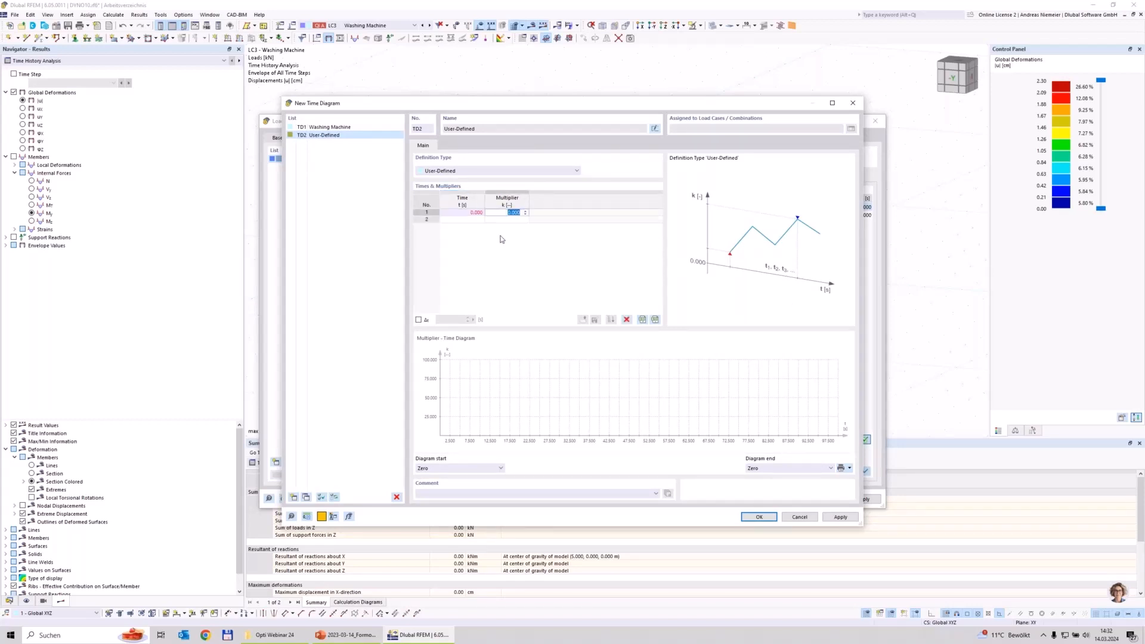
{"action": "key", "text": "Tab"}
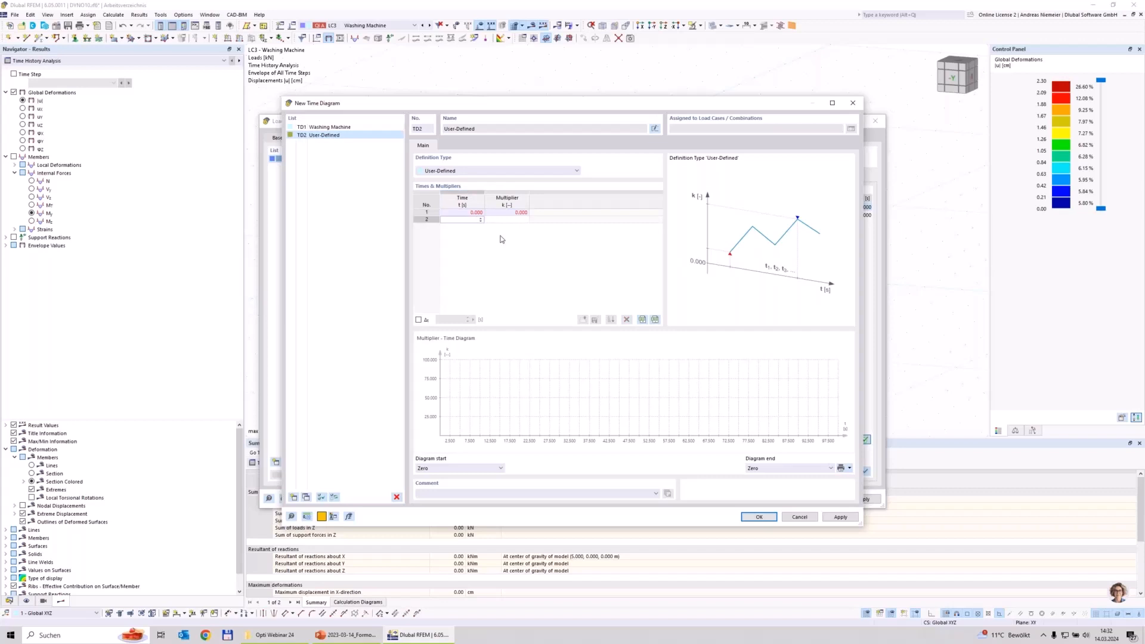
{"action": "type", "text": "1"}
{"action": "key", "text": "Tab"}
{"action": "type", "text": "1"}
{"action": "key", "text": "Tab"}
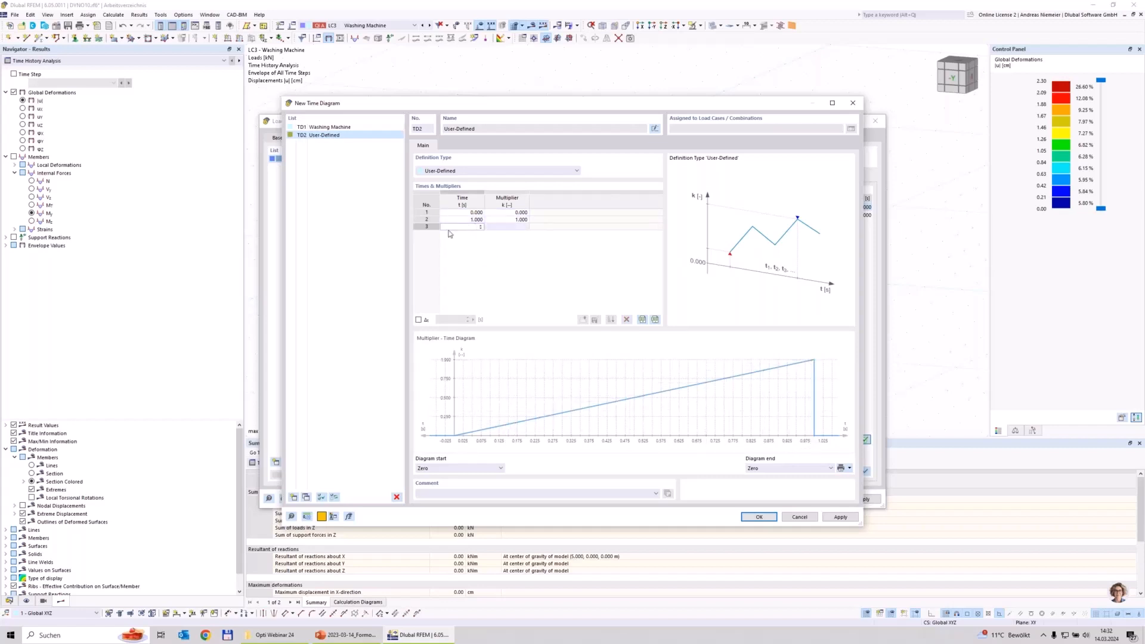
{"action": "key", "text": "Tab"}
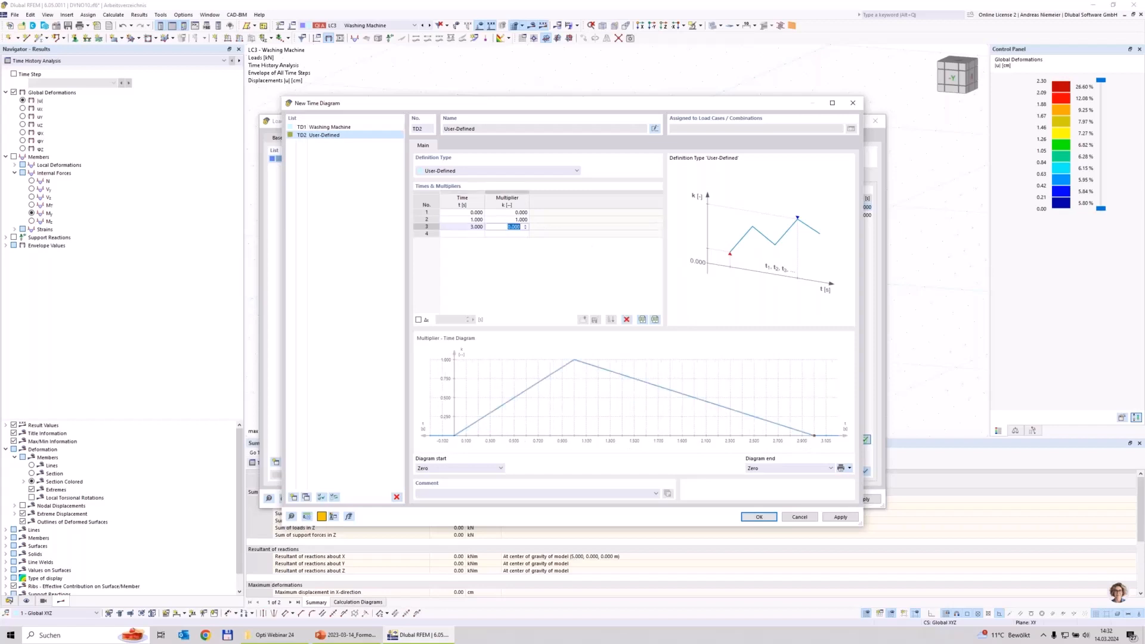
{"action": "type", "text": "1"}
{"action": "left_click", "coordinate": [509, 220]}
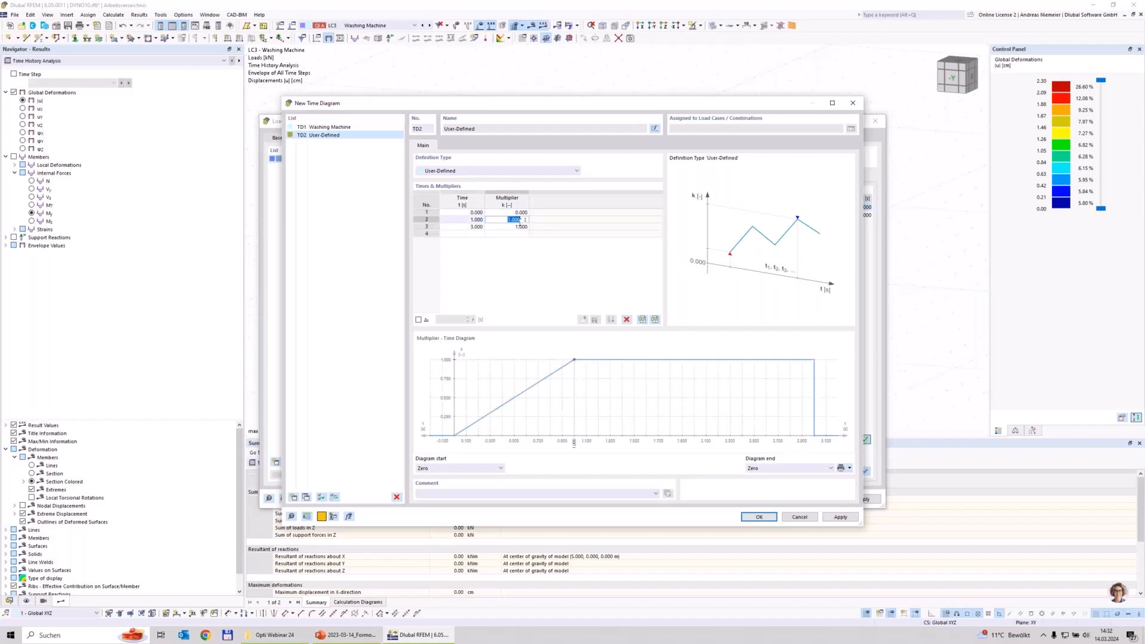
Step: Set the diagram end to Constant, name the time diagram "Constant" and accept it for the self-weight
{"action": "left_click", "coordinate": [793, 468]}
{"action": "left_click", "coordinate": [793, 481]}
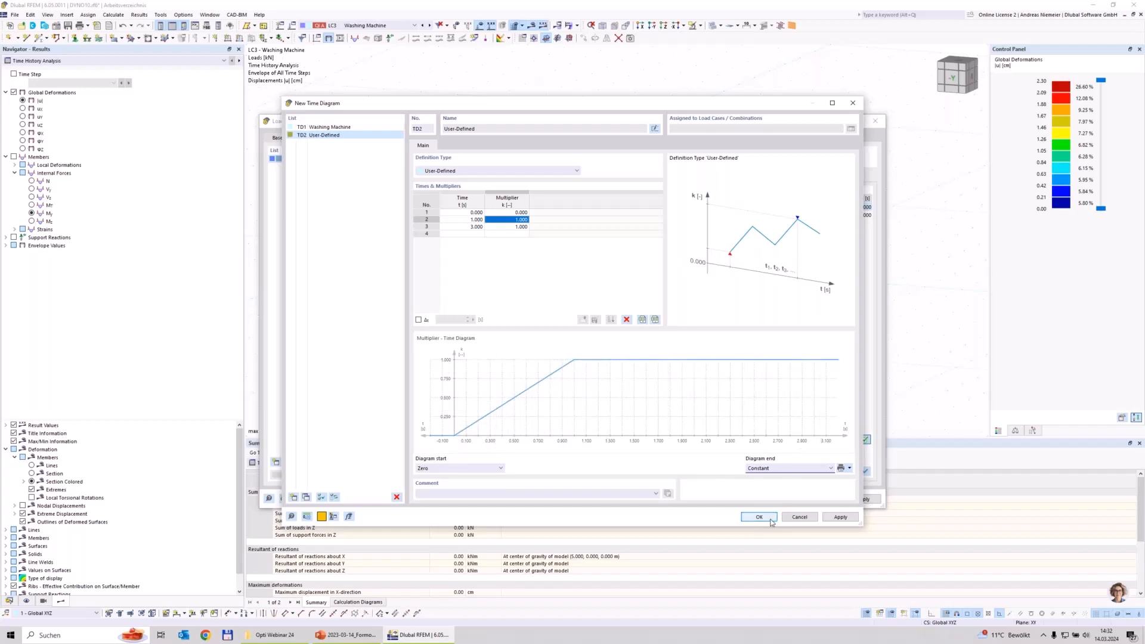
{"action": "left_click", "coordinate": [655, 129]}
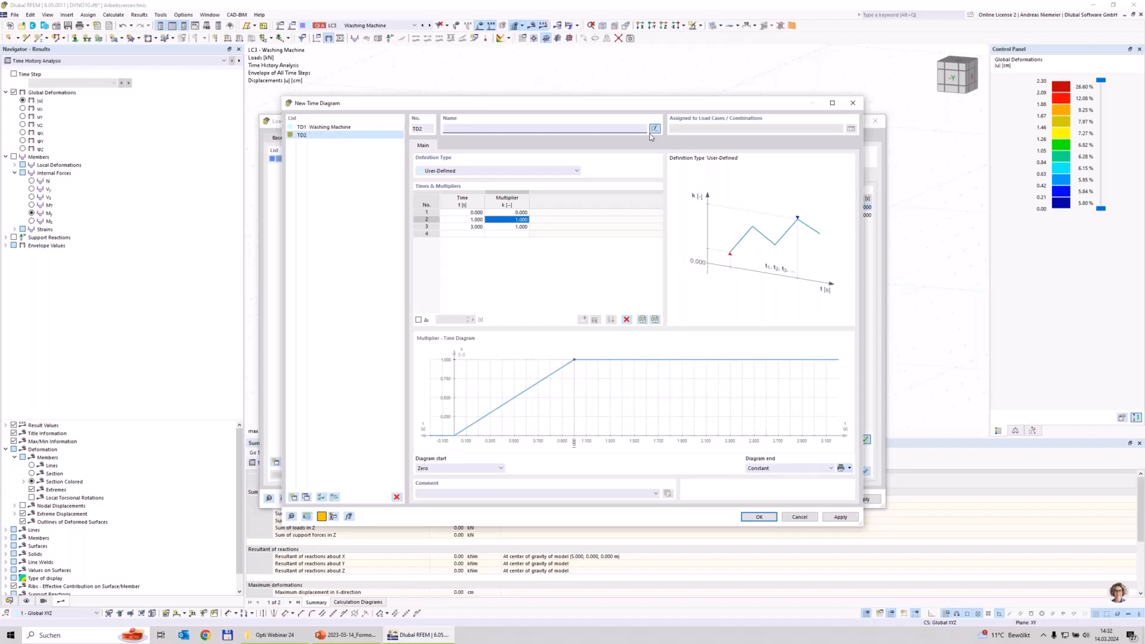
{"action": "type", "text": "Constant"}
{"action": "left_click", "coordinate": [759, 517]}
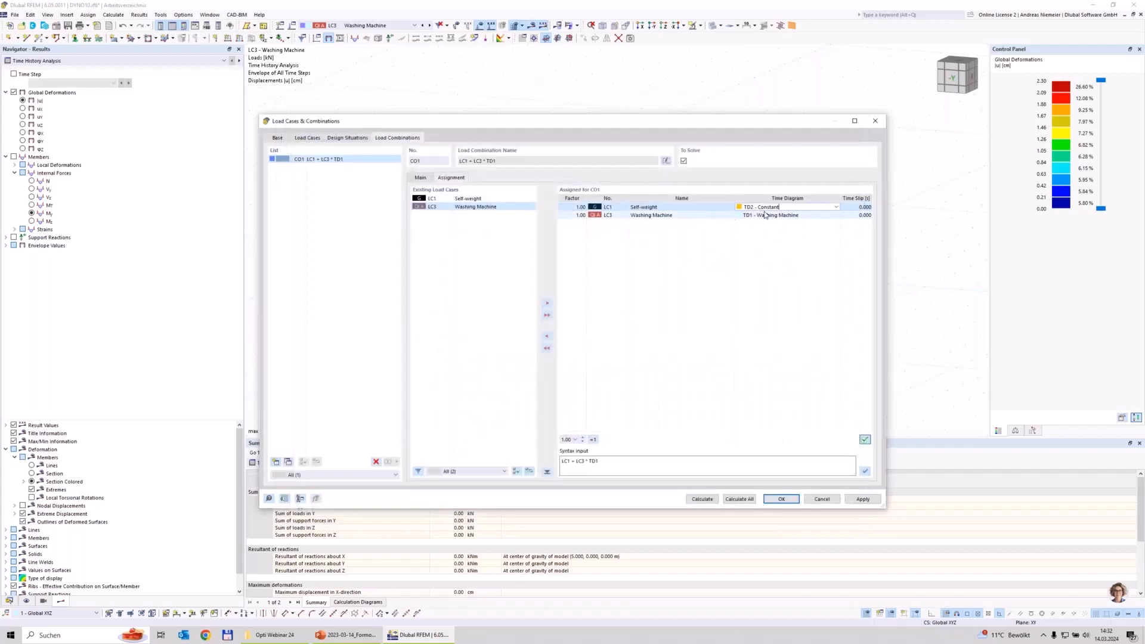
Step: Set the time slip of the Washing Machine load case in CO1 to 1 s
{"action": "left_click", "coordinate": [859, 215]}
{"action": "type", "text": "1"}
{"action": "key", "text": "Return"}
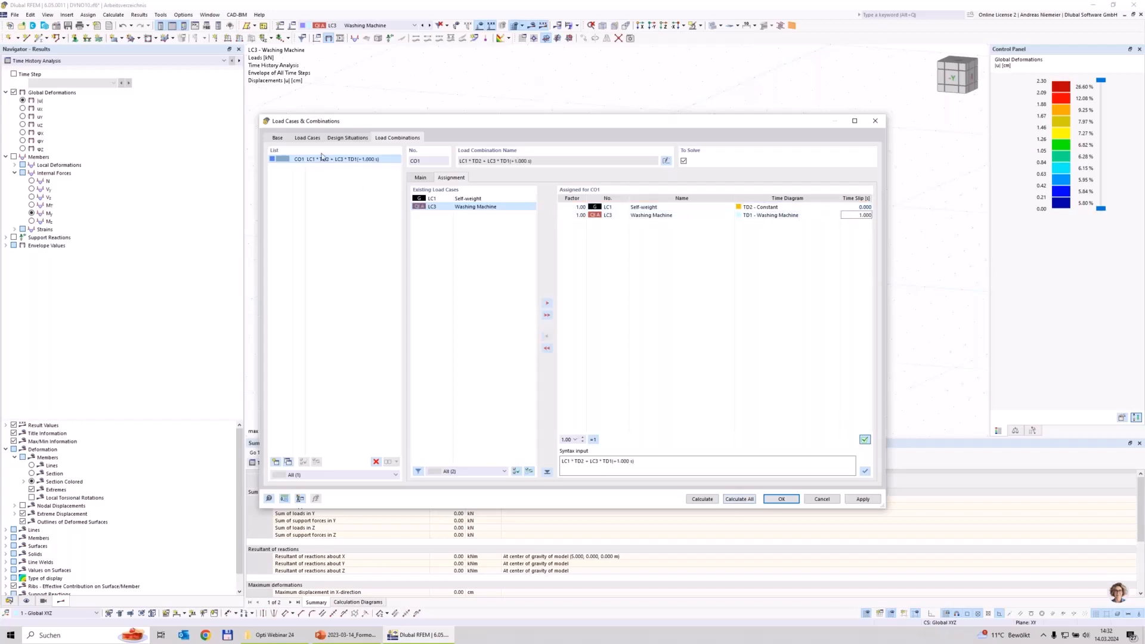
Step: Enable result combinations, saving the changes, and create result combination RC1 containing load combination CO1
{"action": "left_click", "coordinate": [278, 139]}
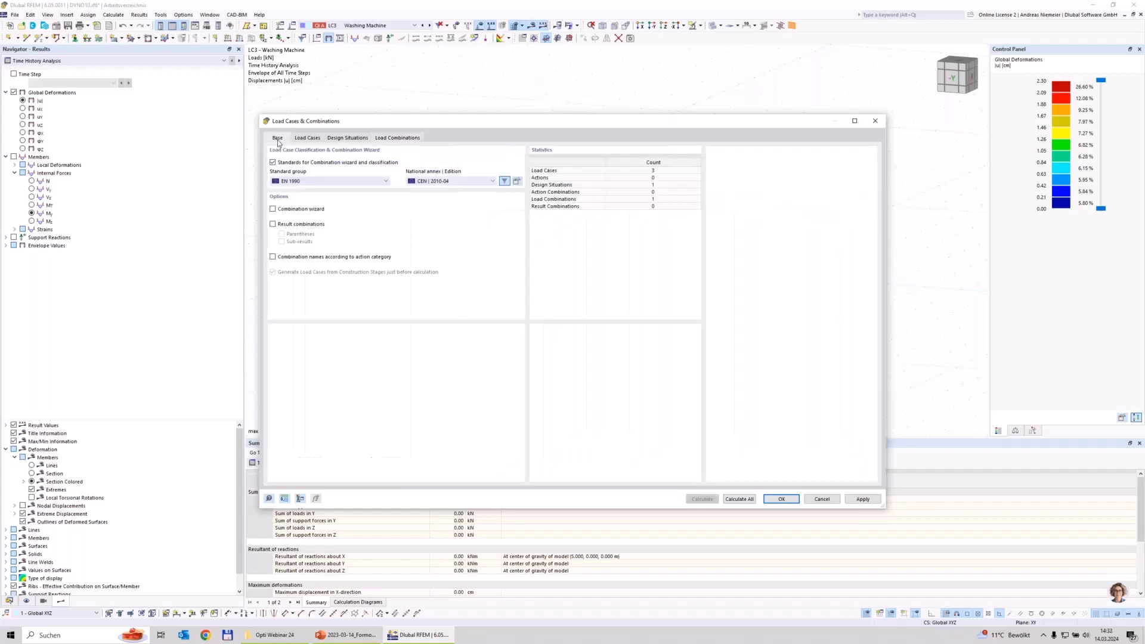
{"action": "left_click", "coordinate": [274, 224]}
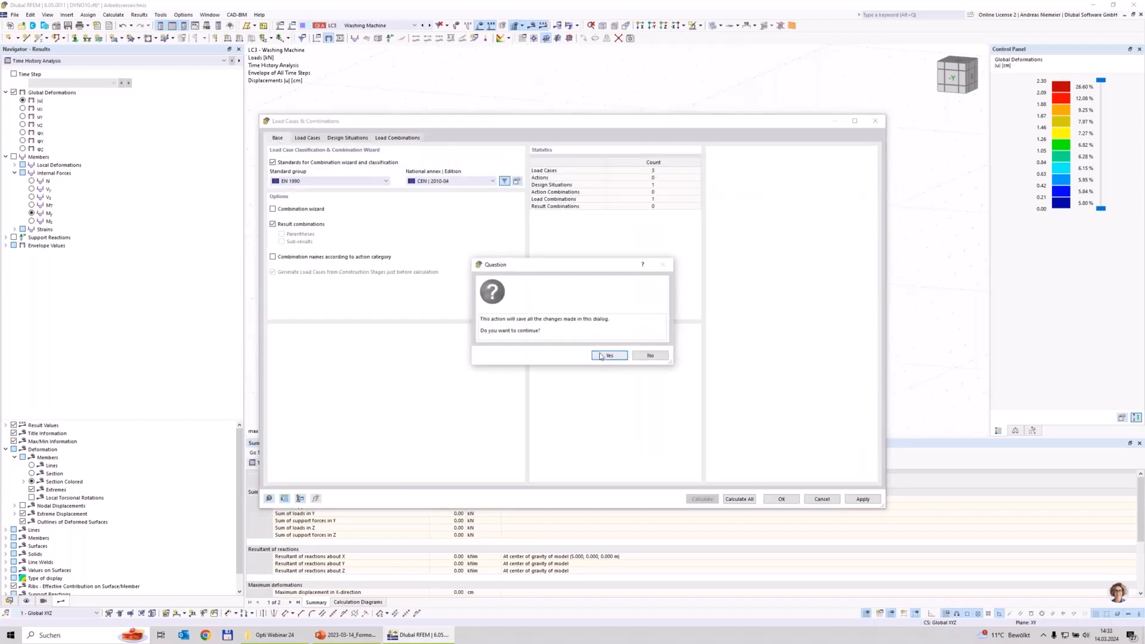
{"action": "left_click", "coordinate": [601, 357]}
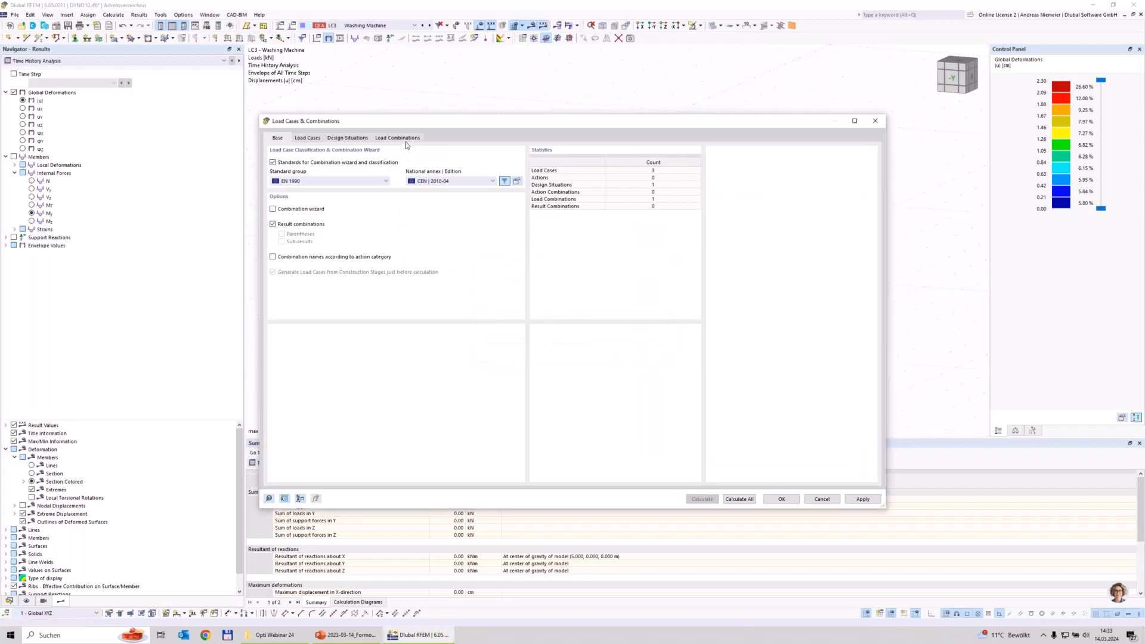
{"action": "left_click", "coordinate": [451, 139]}
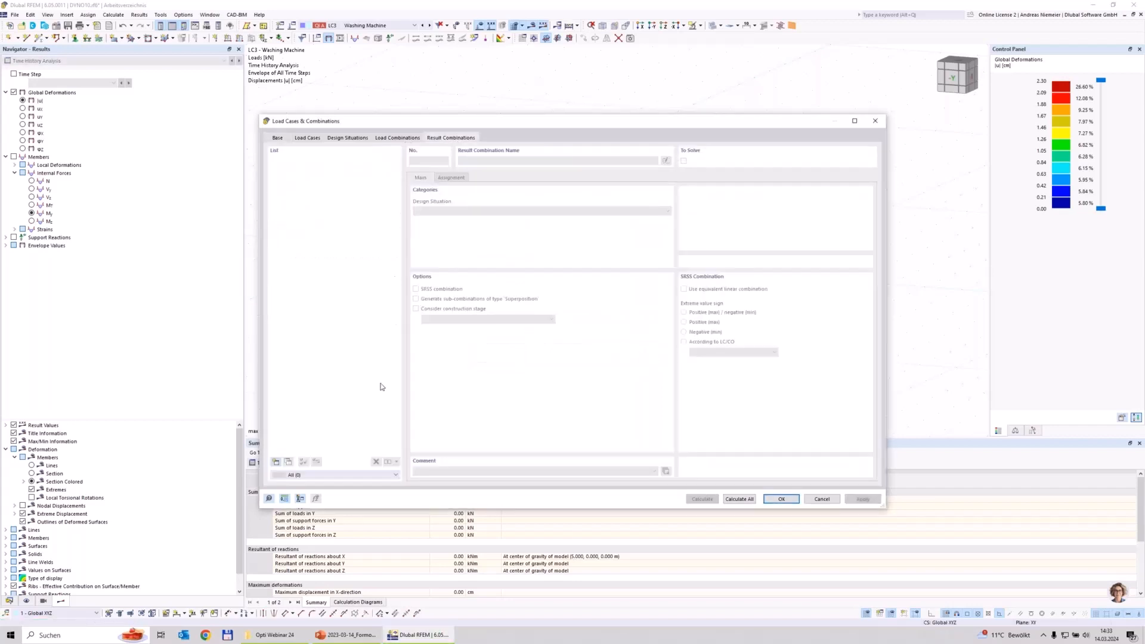
{"action": "left_click", "coordinate": [276, 462]}
{"action": "left_click", "coordinate": [453, 179]}
{"action": "double_click", "coordinate": [456, 216]}
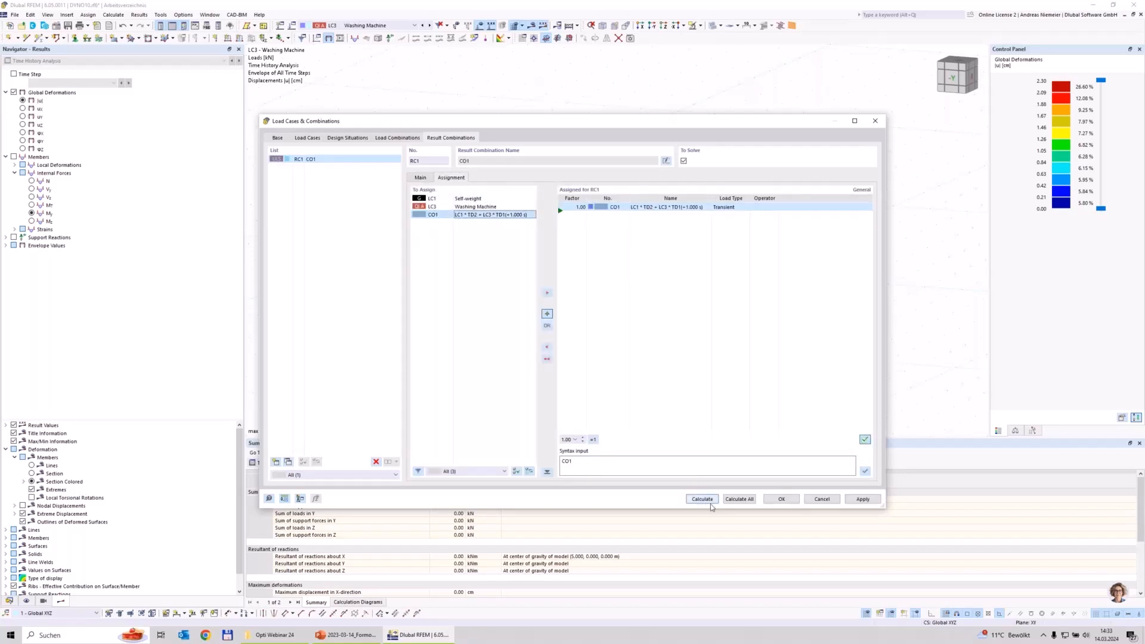
{"action": "left_click", "coordinate": [771, 498]}
Step: Run the Steel Design calculation and list the design ratios on members
{"action": "left_click", "coordinate": [577, 26]}
{"action": "left_click", "coordinate": [582, 38]}
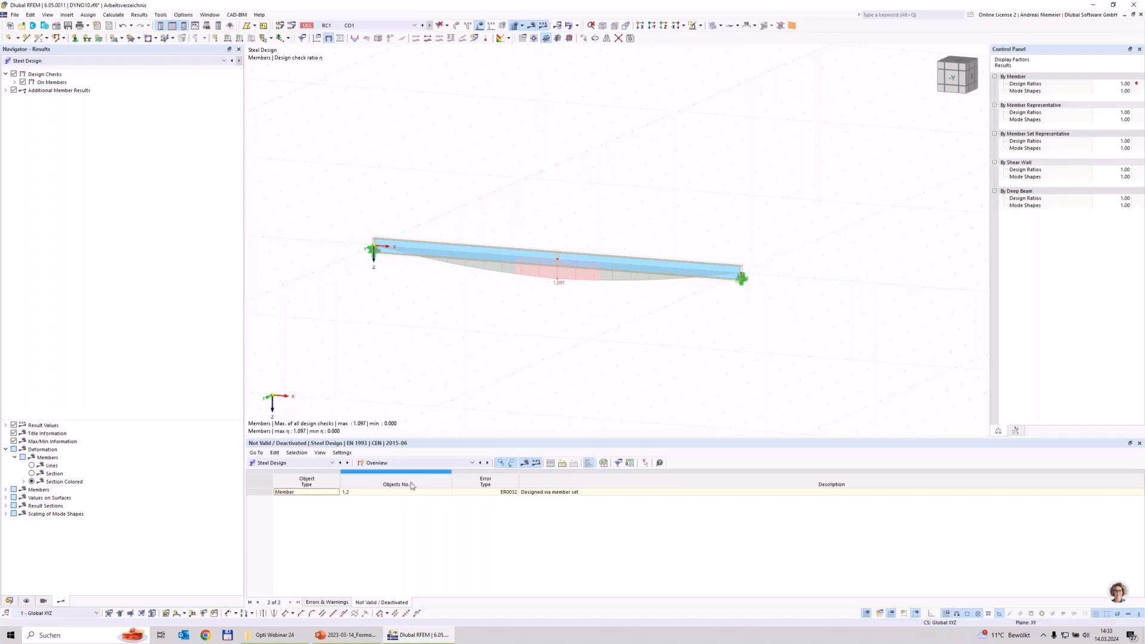
{"action": "left_click", "coordinate": [430, 465]}
{"action": "left_click", "coordinate": [429, 487]}
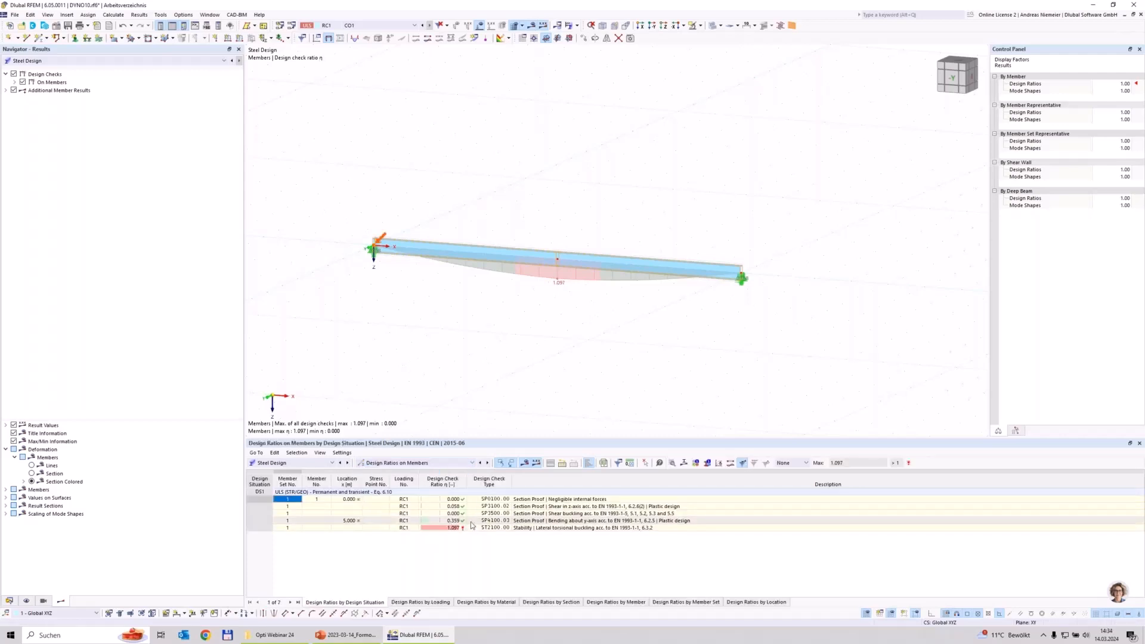
Step: Examine the design check details of the lateral torsional buckling stability check and close them
{"action": "left_click", "coordinate": [539, 528]}
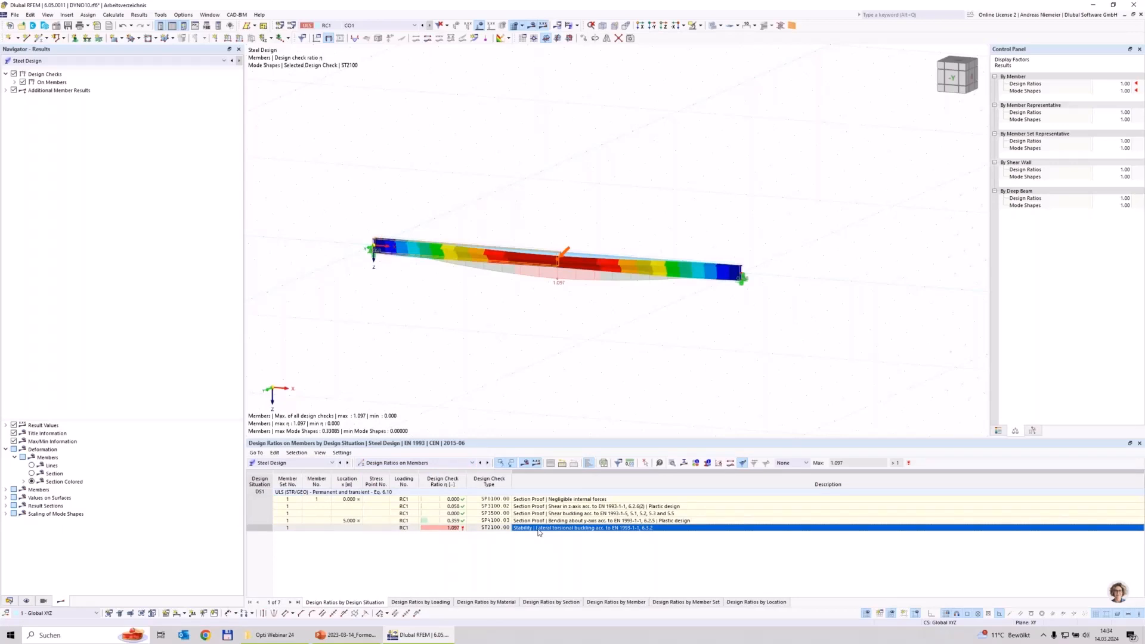
{"action": "double_click", "coordinate": [538, 528]}
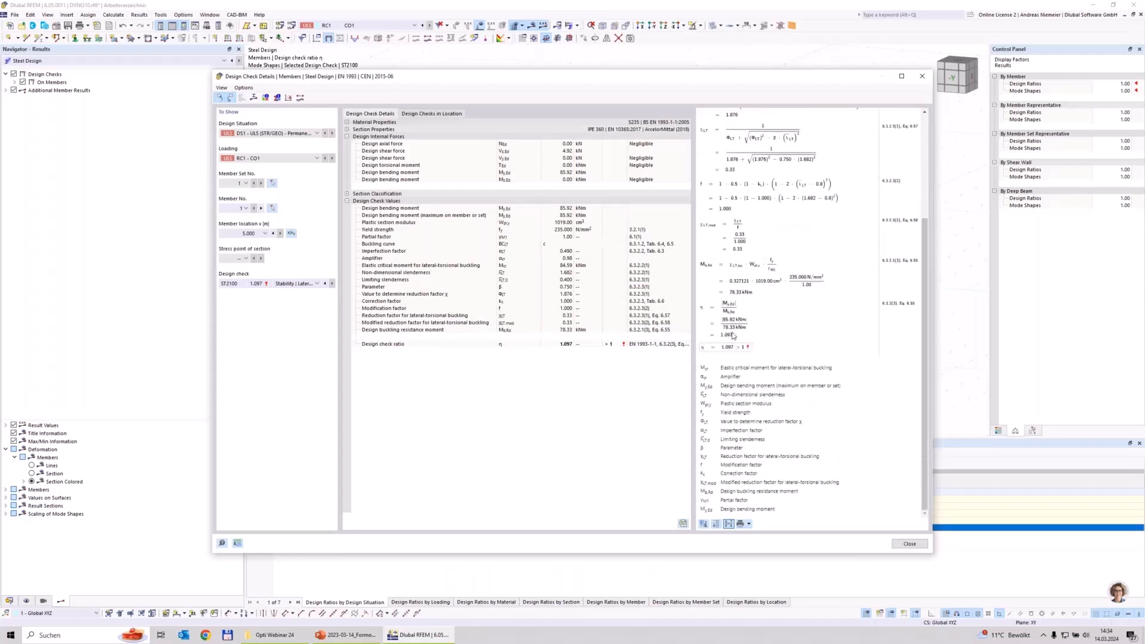
{"action": "left_click", "coordinate": [909, 544]}
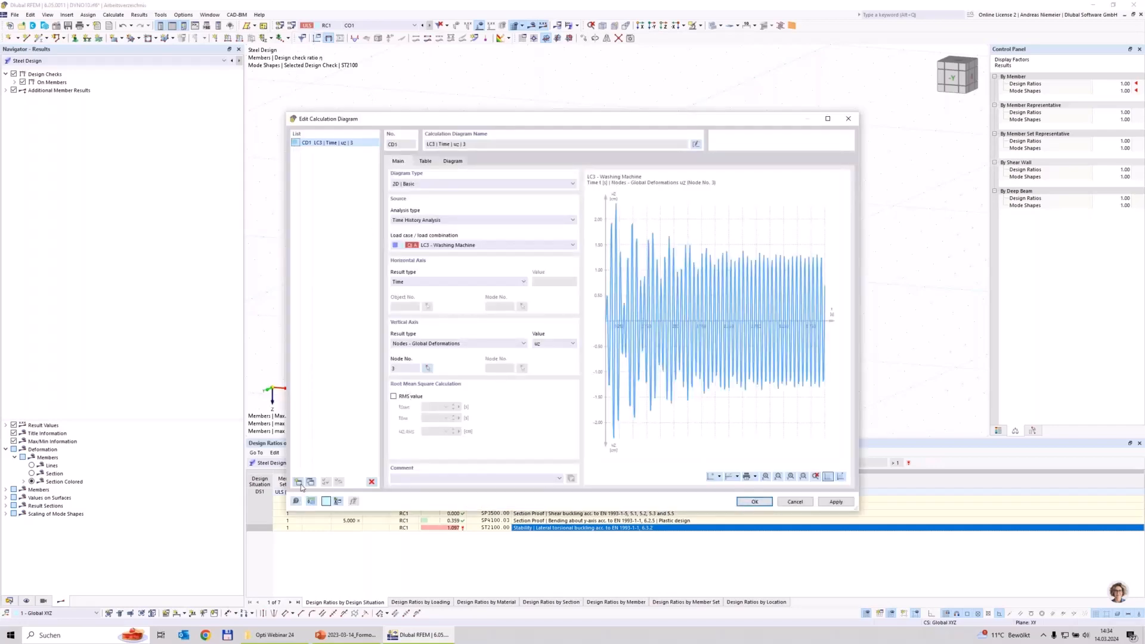
Step: Create a 2D basic calculation diagram of maximum deformation uz over time for CO1's time history analysis
{"action": "left_click", "coordinate": [299, 483]}
{"action": "left_click", "coordinate": [439, 220]}
{"action": "left_click", "coordinate": [438, 234]}
{"action": "left_click", "coordinate": [439, 245]}
{"action": "left_click", "coordinate": [439, 269]}
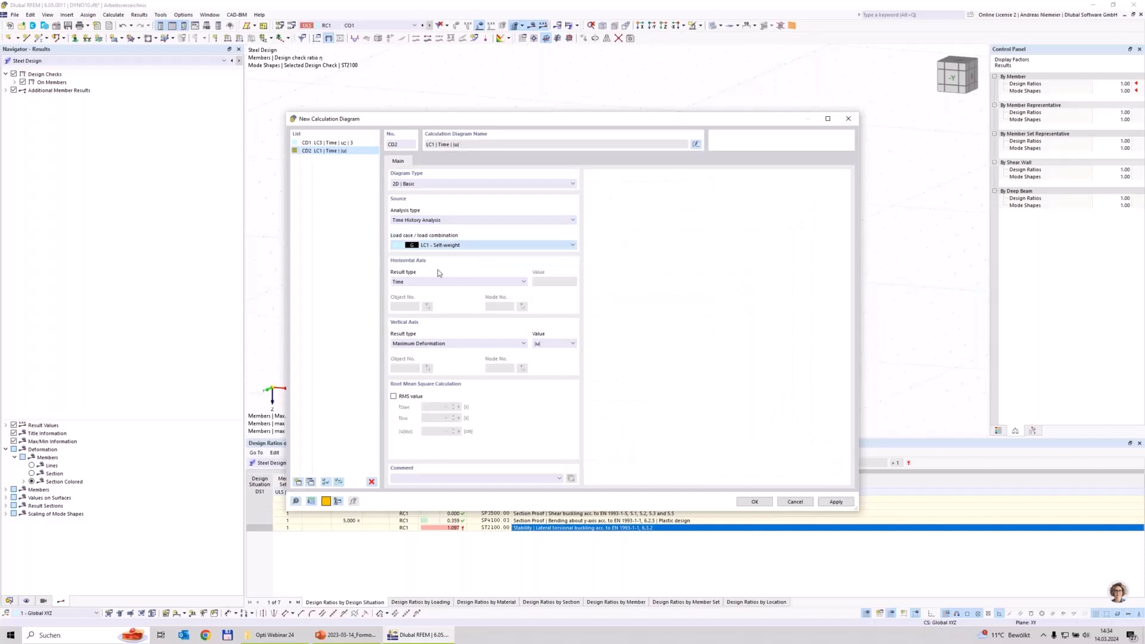
{"action": "left_click", "coordinate": [549, 344]}
{"action": "left_click", "coordinate": [549, 399]}
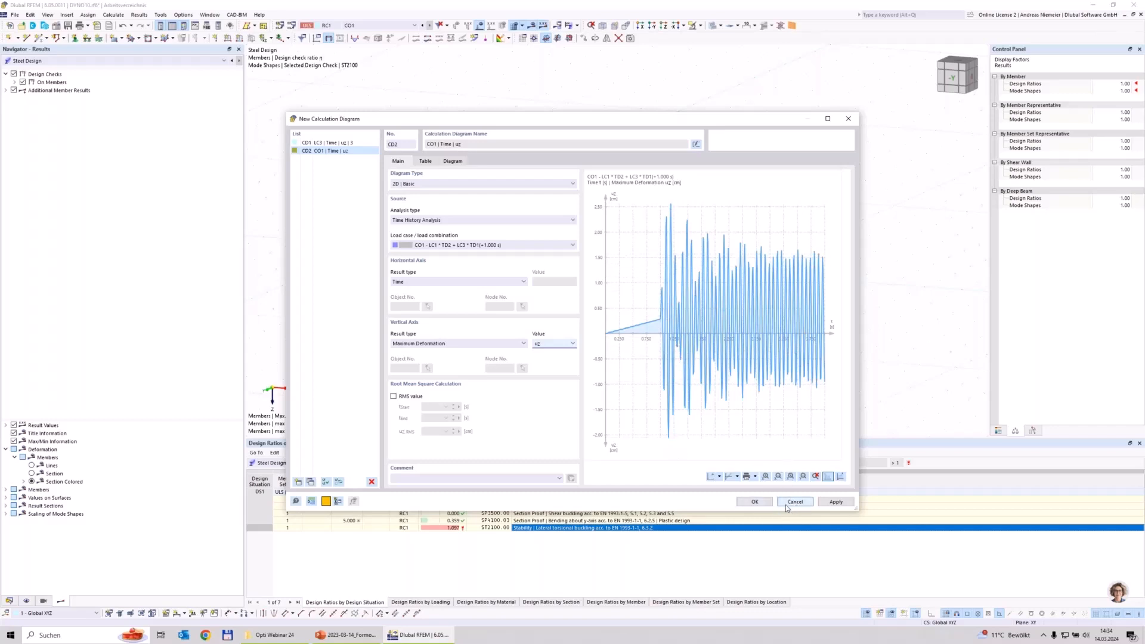
{"action": "left_click", "coordinate": [761, 504]}
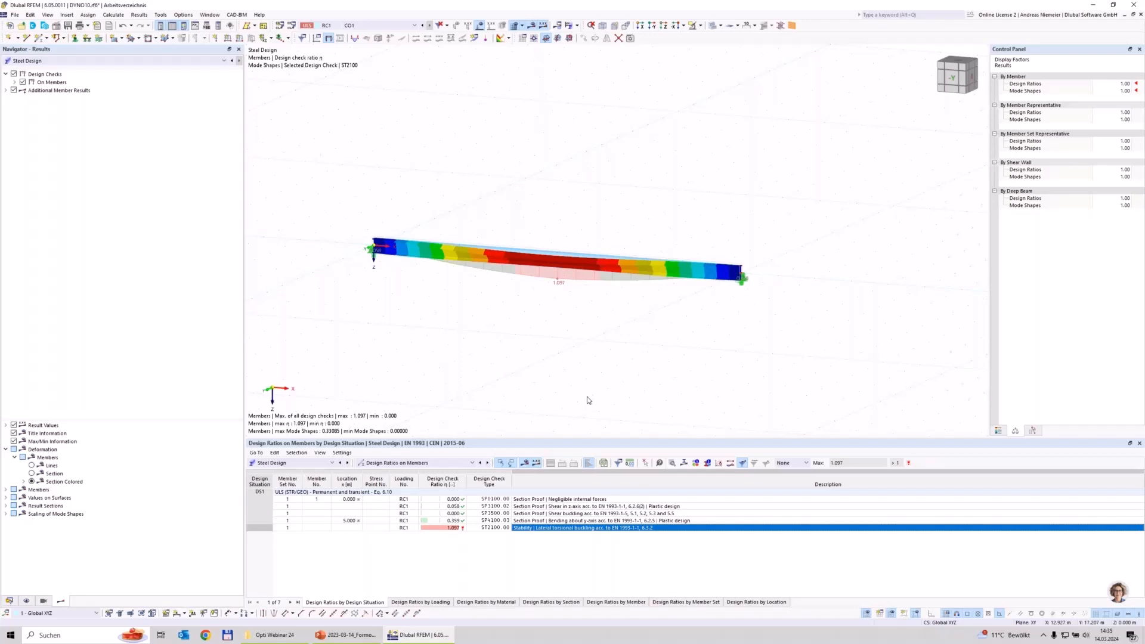
Step: Display the time history analysis deformations of load combination CO1
{"action": "left_click", "coordinate": [366, 26]}
{"action": "left_click", "coordinate": [366, 60]}
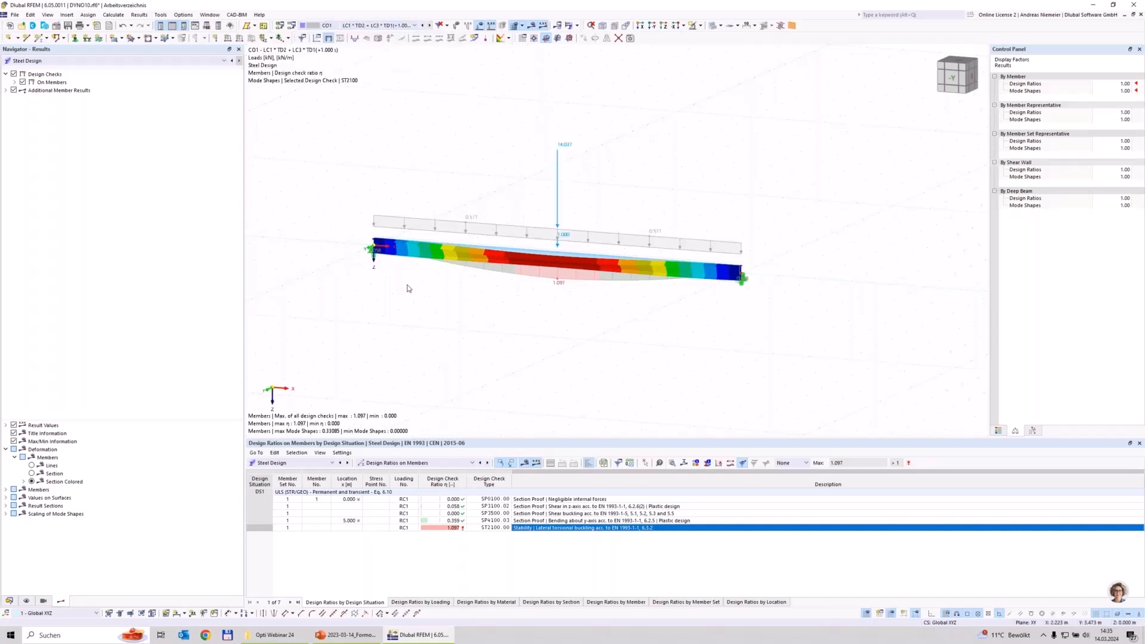
{"action": "left_click", "coordinate": [66, 61]}
{"action": "left_click", "coordinate": [67, 68]}
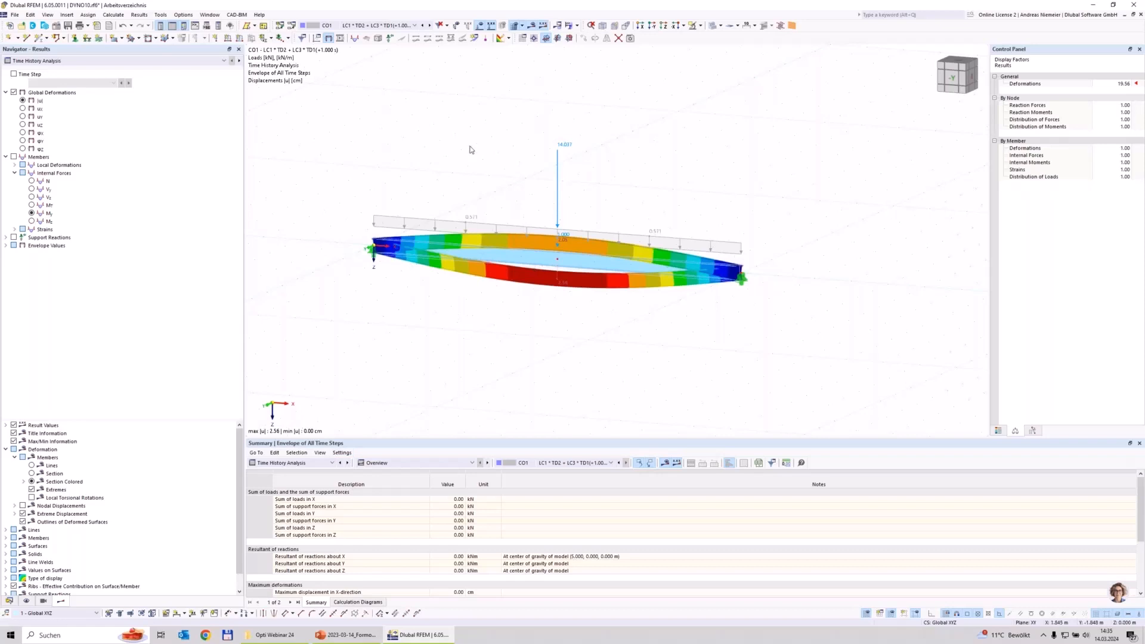
Step: Hide the results and divide beam members 1 and 2 using 4 intermediate nodes each
{"action": "left_click", "coordinate": [531, 25]}
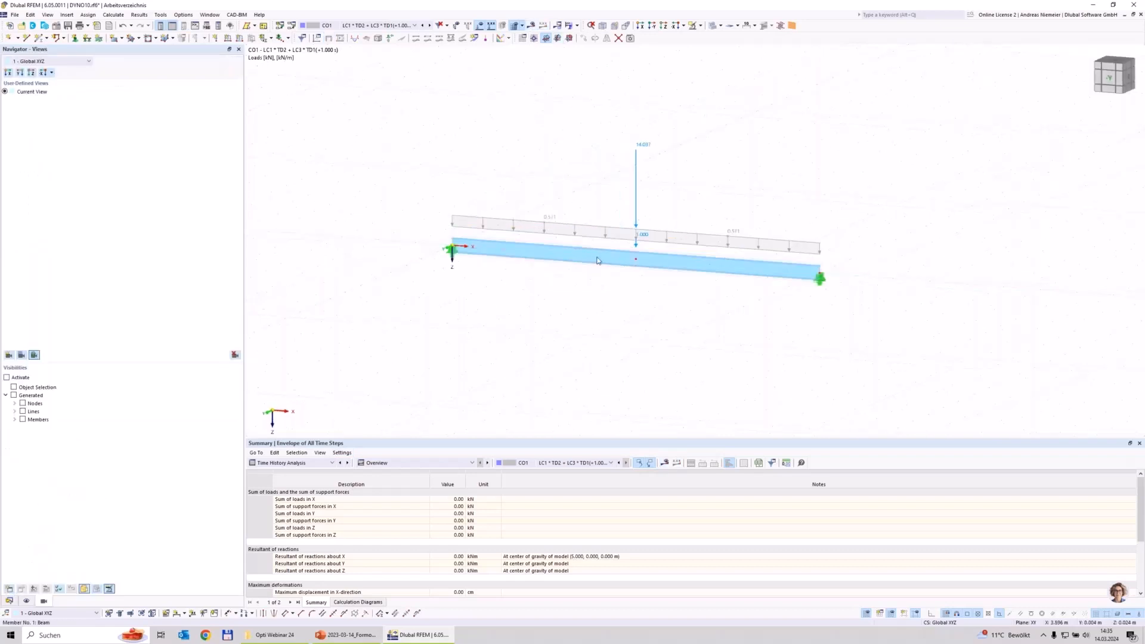
{"action": "right_click", "coordinate": [658, 262]}
{"action": "mouse_move", "coordinate": [694, 292]}
{"action": "mouse_move", "coordinate": [926, 368]}
{"action": "left_click", "coordinate": [1045, 376]}
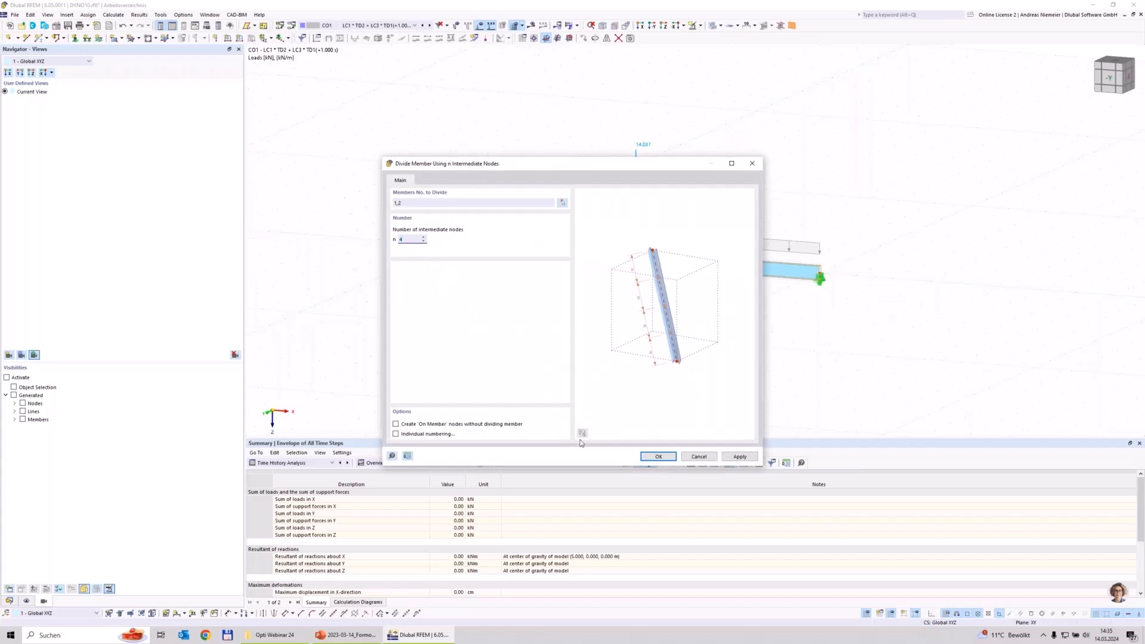
{"action": "left_click", "coordinate": [669, 458]}
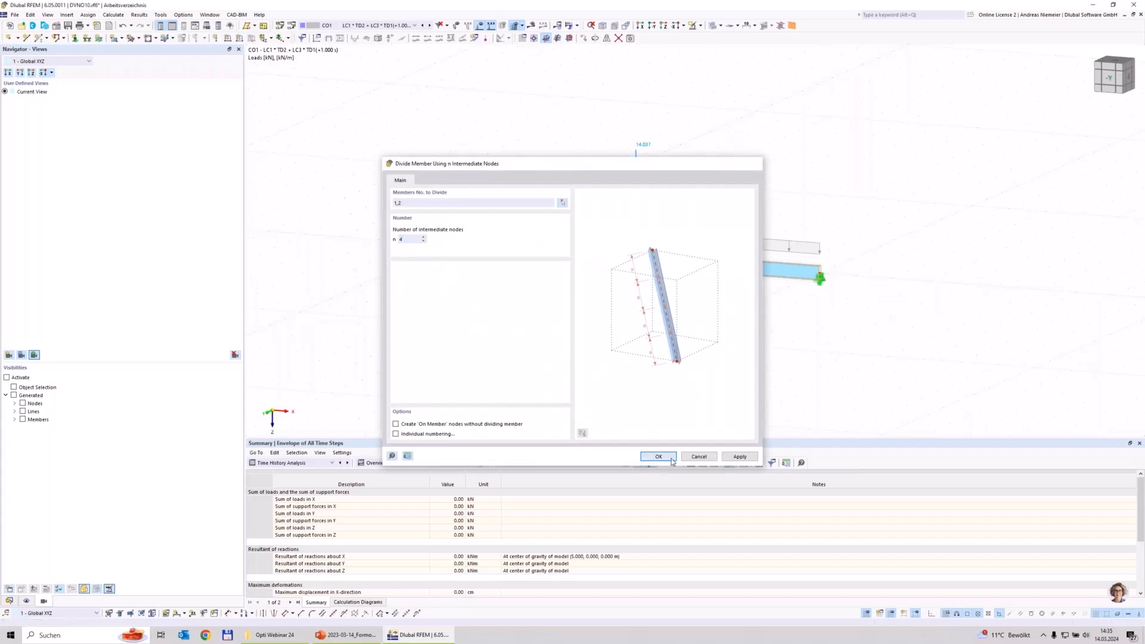
Step: Apply a new 0.5 kN nodal force in the Z direction to intermediate nodes 4-11 in load case LC1 Self-weight
{"action": "left_click", "coordinate": [355, 25]}
{"action": "left_click", "coordinate": [352, 33]}
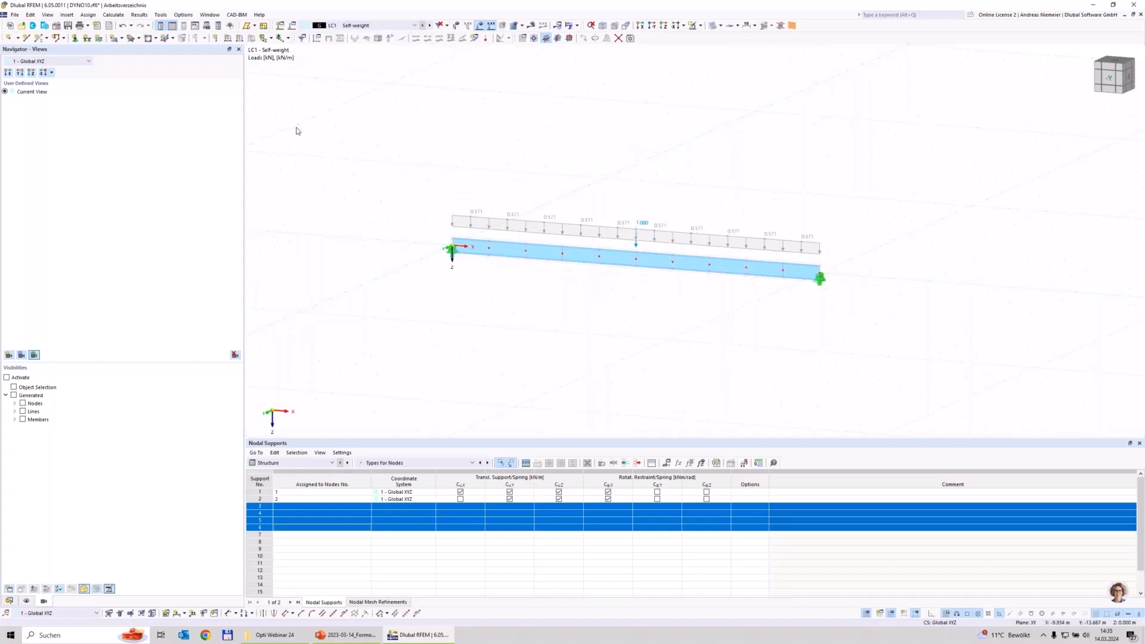
{"action": "left_click", "coordinate": [216, 39]}
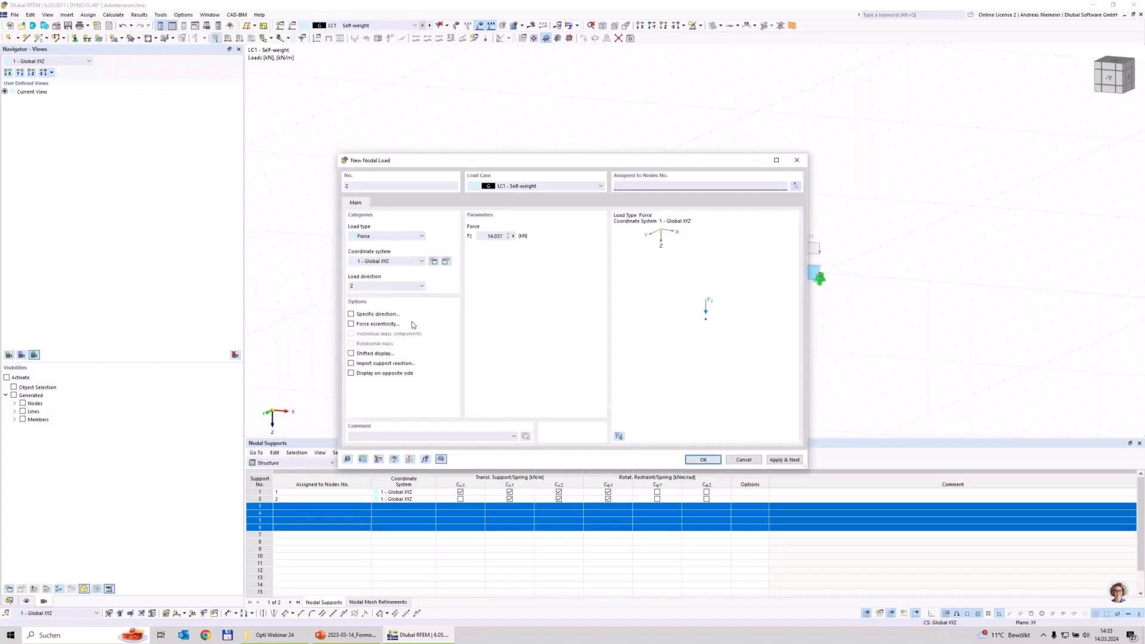
{"action": "left_click", "coordinate": [486, 237]}
{"action": "left_click_drag", "start_coordinate": [486, 238], "coordinate": [554, 238]}
{"action": "type", "text": "0,5"}
{"action": "left_click", "coordinate": [688, 459]}
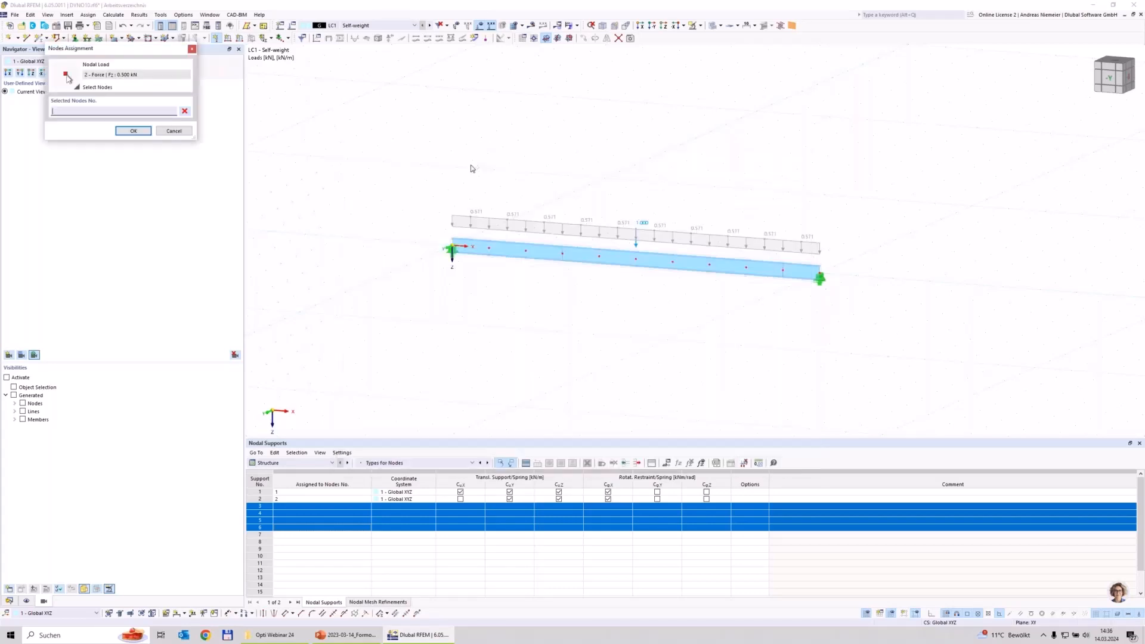
{"action": "left_click_drag", "start_coordinate": [585, 298], "coordinate": [623, 301]}
{"action": "left_click_drag", "start_coordinate": [655, 186], "coordinate": [802, 313]}
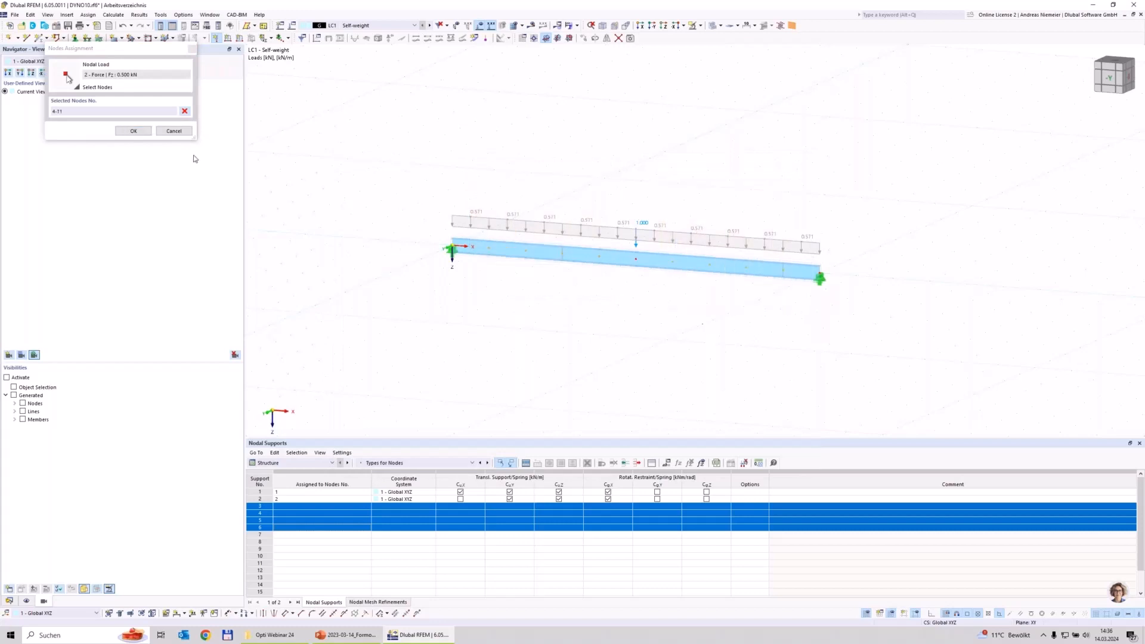
{"action": "left_click", "coordinate": [133, 130]}
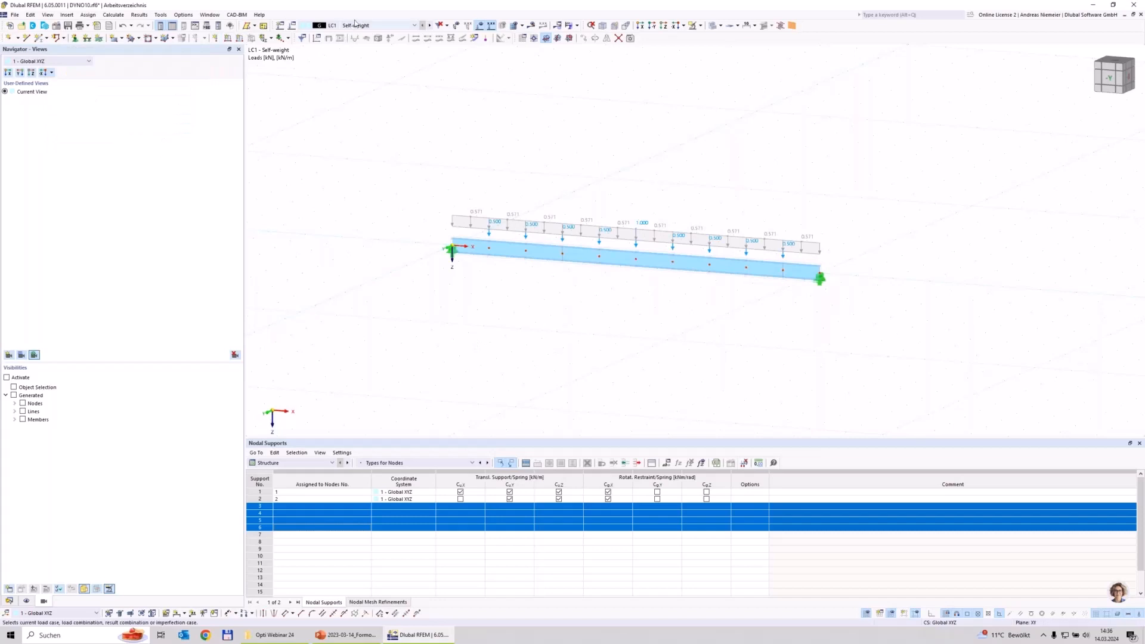
Step: Calculate the model and display the time history analysis results of CO1 with the self-weight loads hidden
{"action": "left_click", "coordinate": [569, 25]}
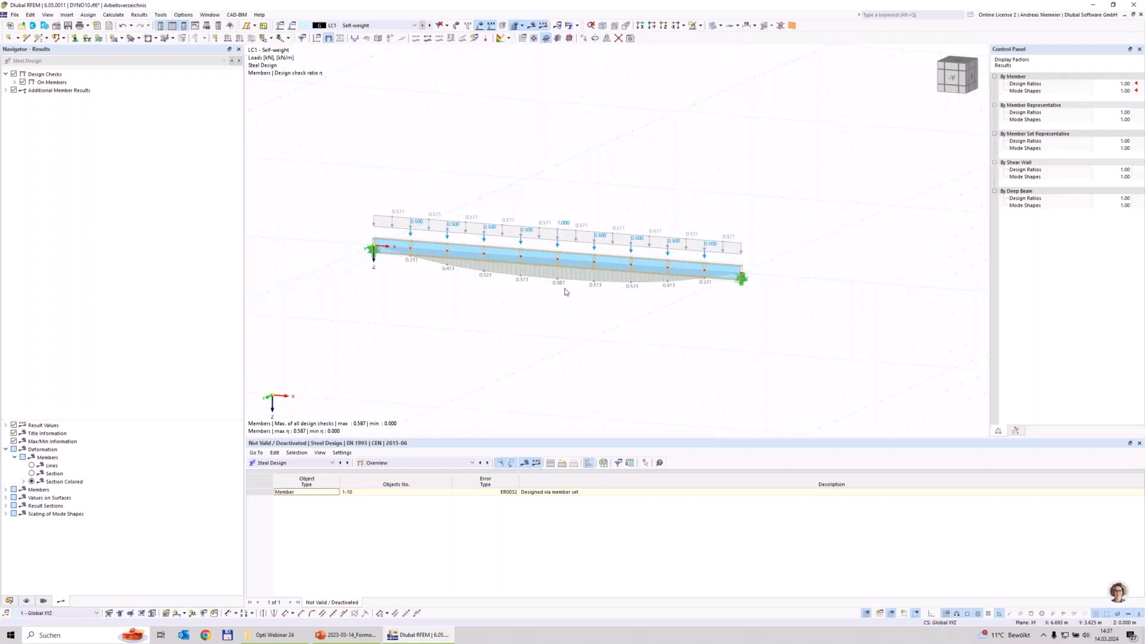
{"action": "left_click", "coordinate": [401, 27]}
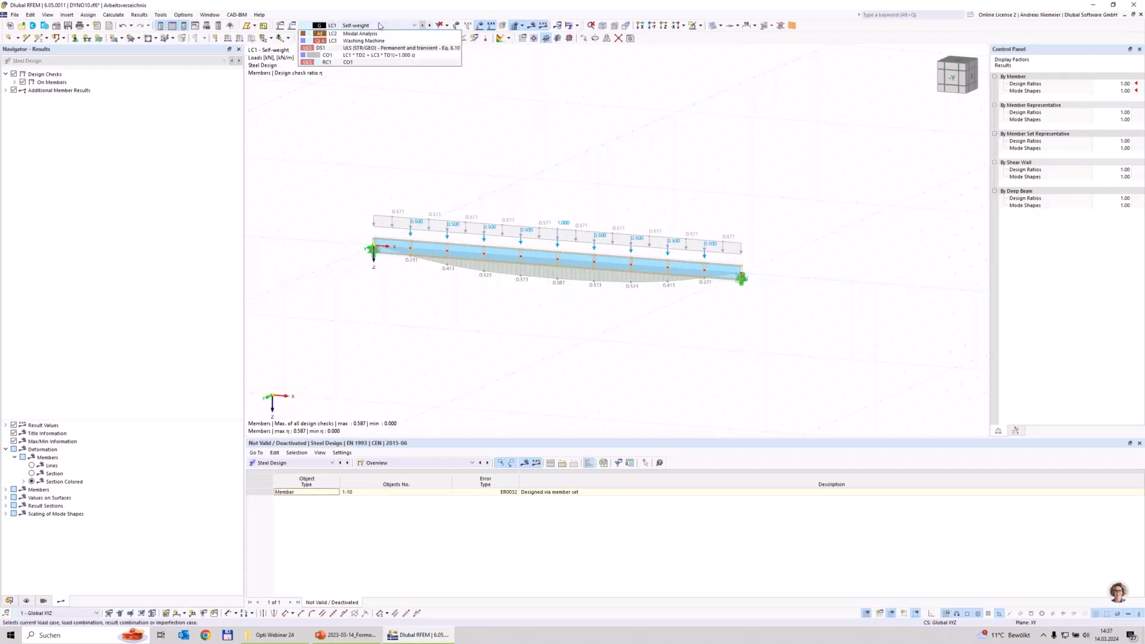
{"action": "left_click", "coordinate": [371, 71]}
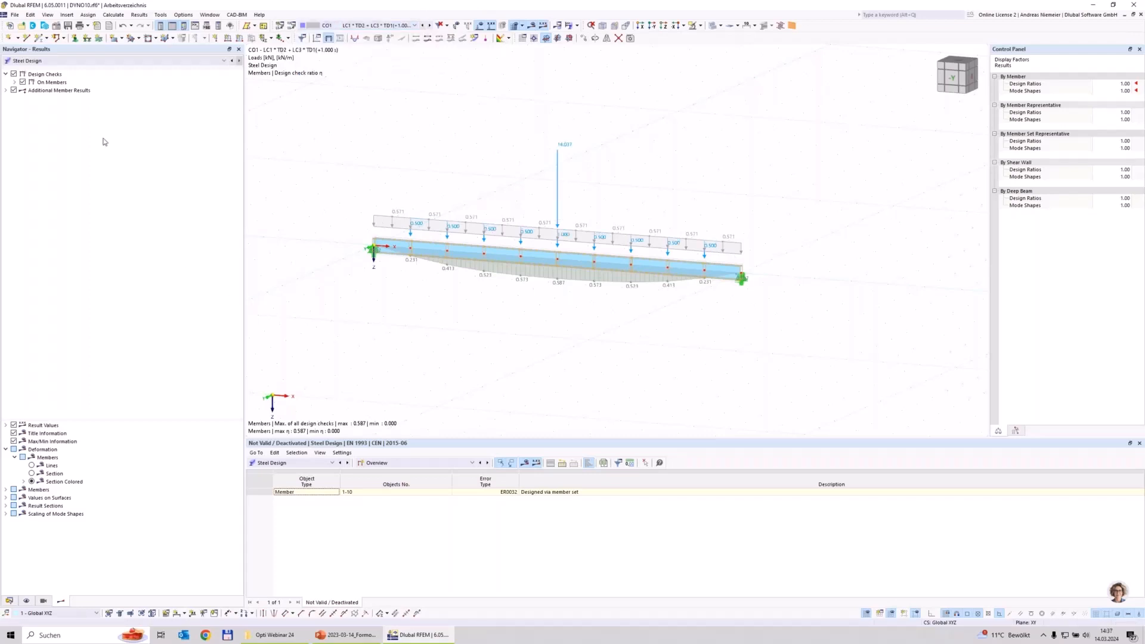
{"action": "left_click", "coordinate": [85, 61]}
{"action": "left_click", "coordinate": [87, 69]}
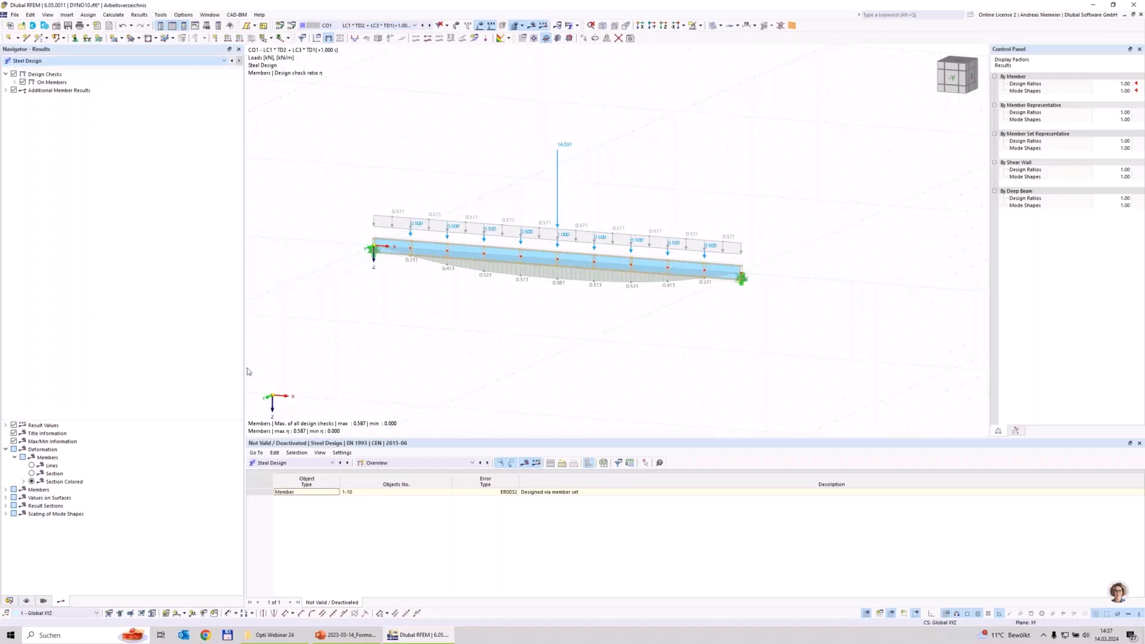
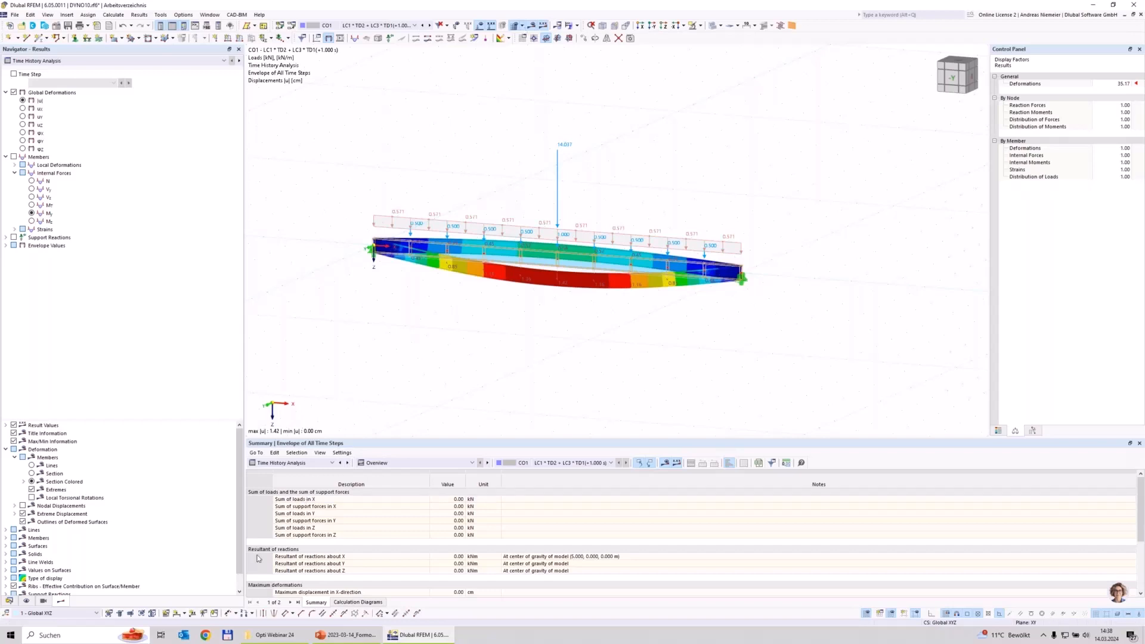
{"action": "left_click", "coordinate": [27, 601]}
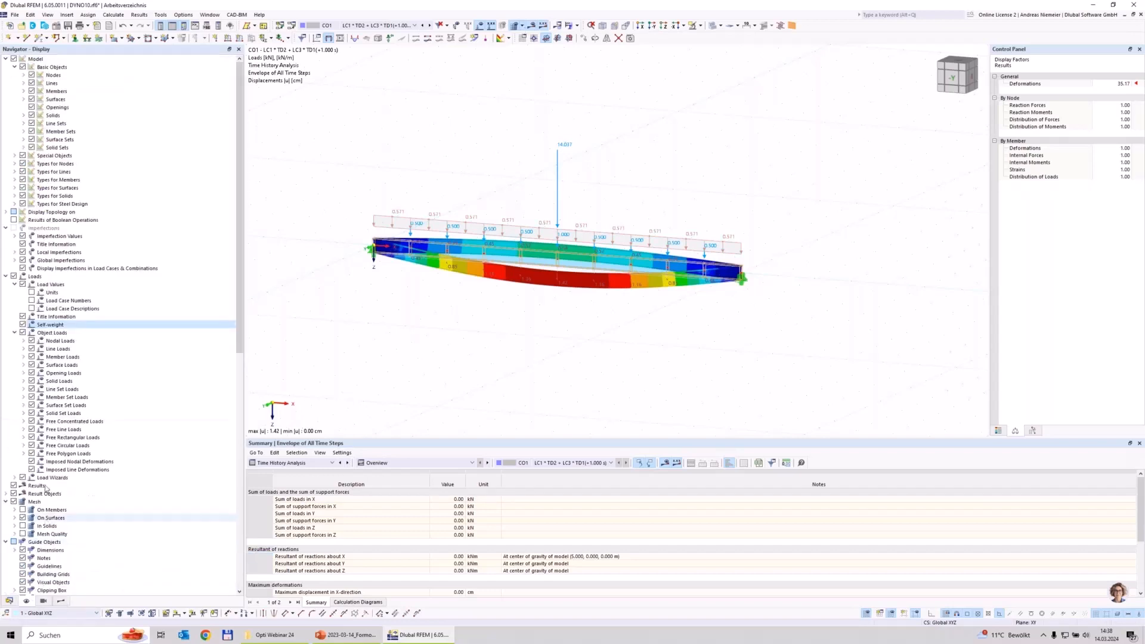
{"action": "left_click", "coordinate": [23, 325]}
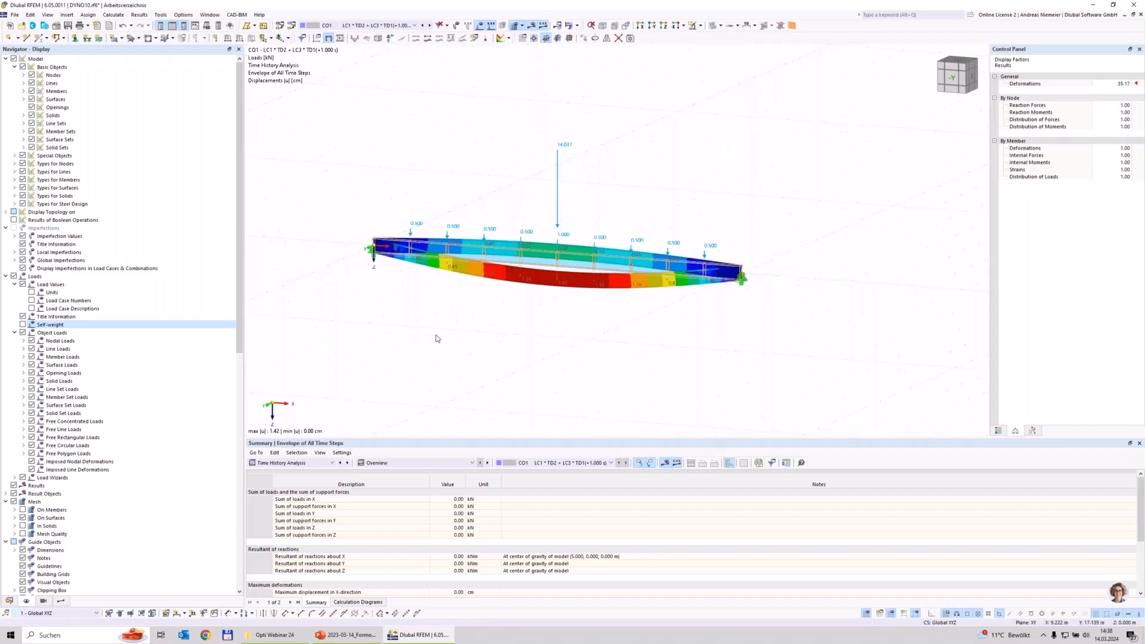
Step: Return the table to the structure data and add a global parameter named M
{"action": "left_click", "coordinate": [289, 462]}
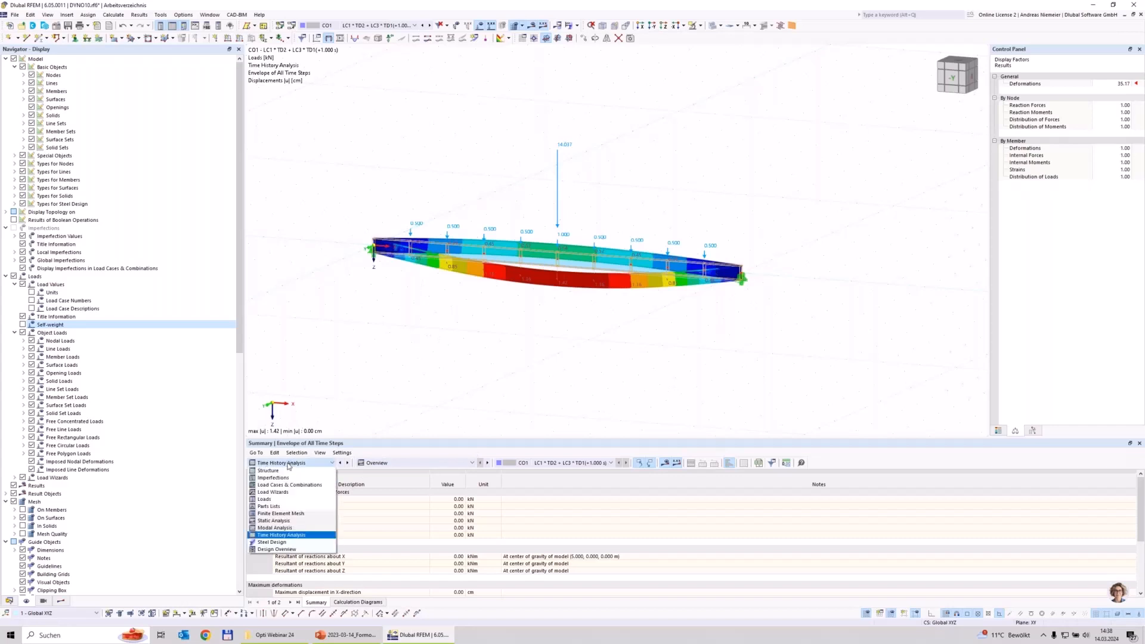
{"action": "left_click", "coordinate": [274, 469]}
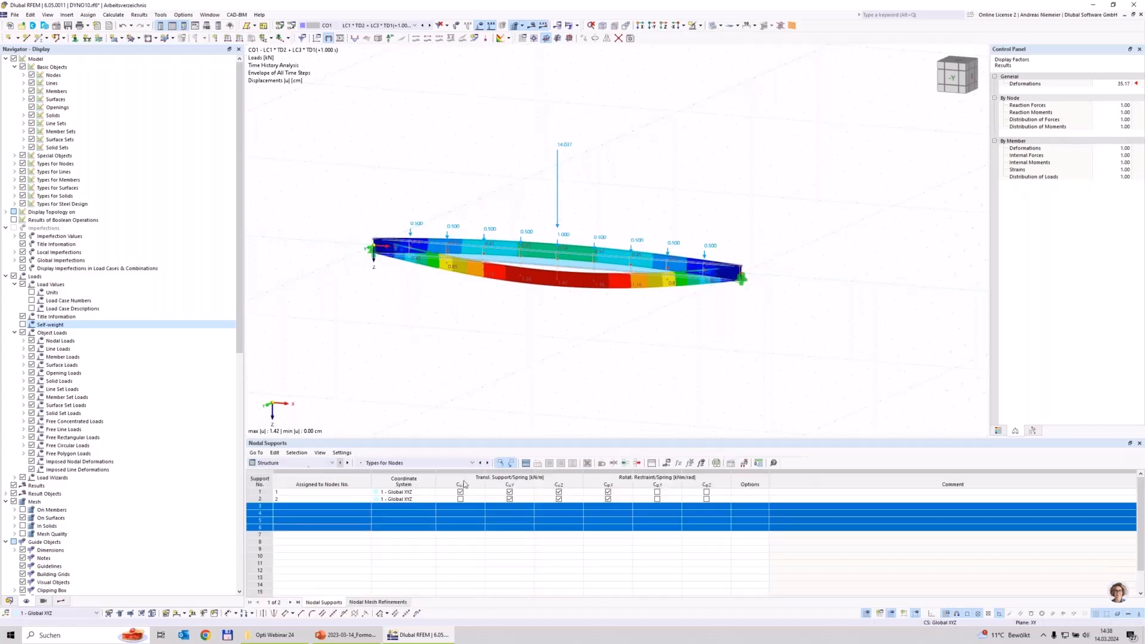
{"action": "left_click", "coordinate": [669, 466]}
{"action": "left_click", "coordinate": [376, 179]}
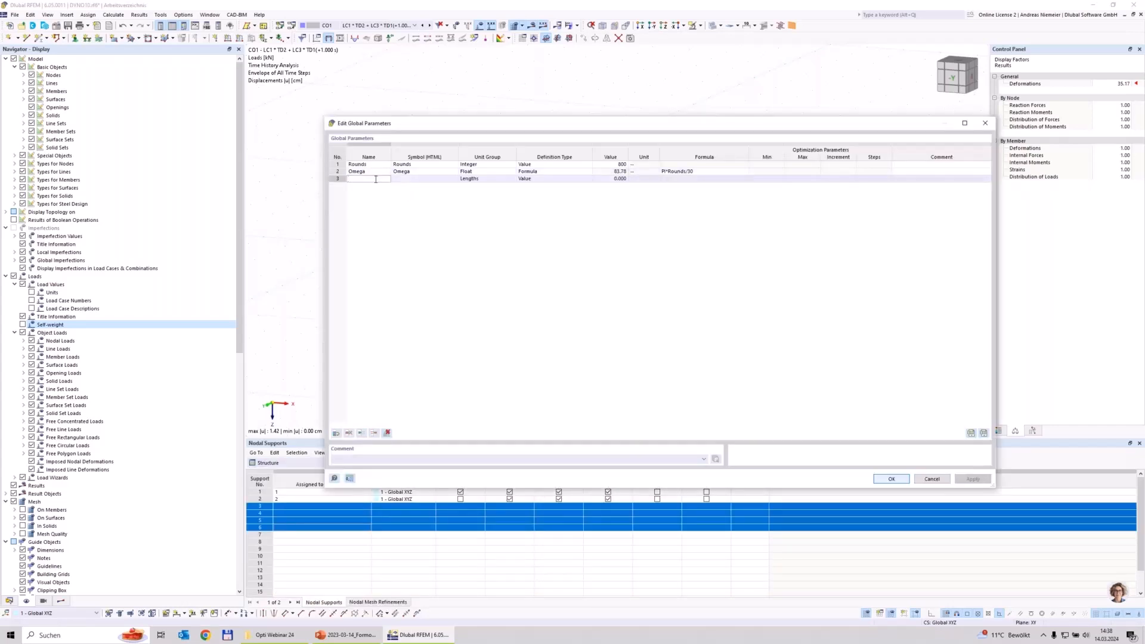
{"action": "type", "text": "M"}
{"action": "key", "text": "Tab"}
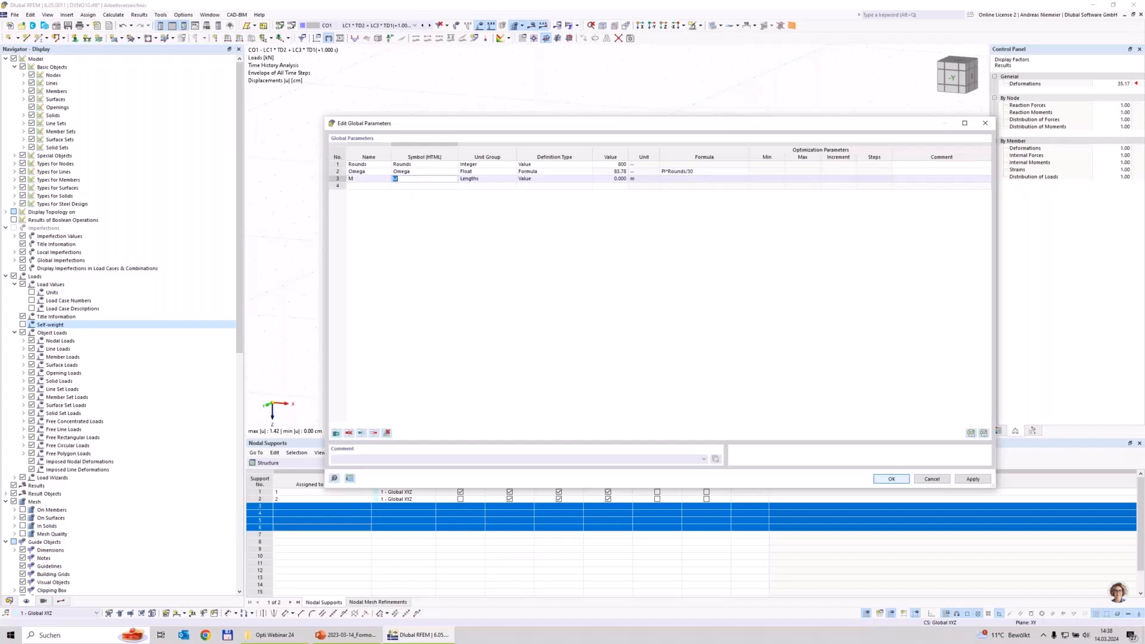
Step: Assign the Forces unit group to parameter M and set its value to 0.8 kN
{"action": "left_click", "coordinate": [476, 178]}
{"action": "left_click", "coordinate": [485, 179]}
{"action": "scroll", "coordinate": [521, 350], "scroll_direction": "down", "scroll_amount": 15}
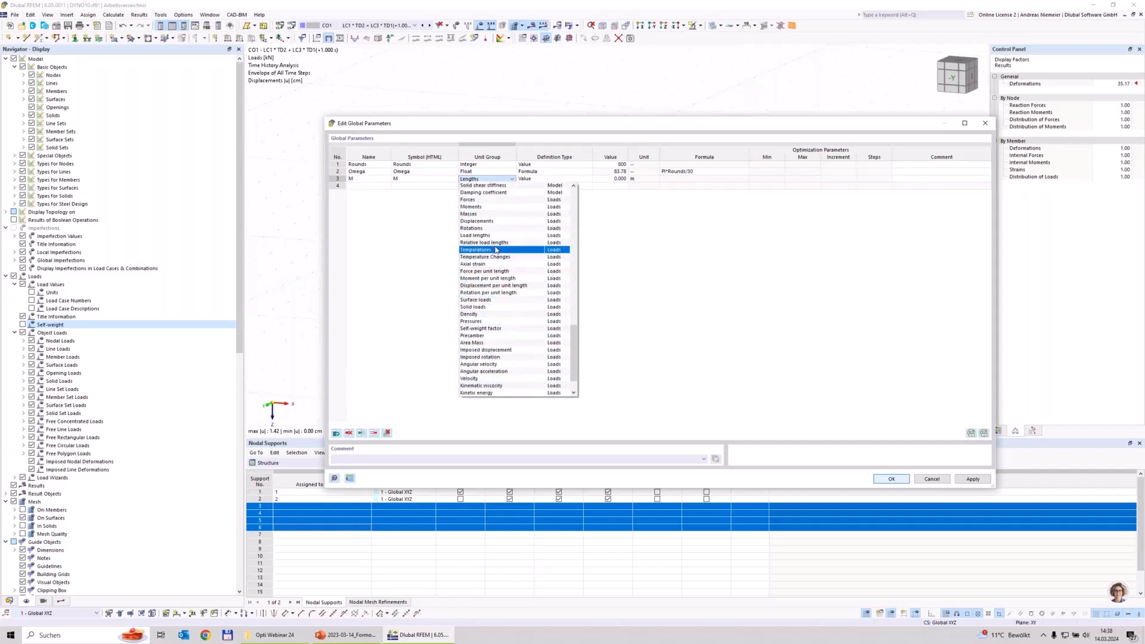
{"action": "left_click", "coordinate": [497, 201]}
{"action": "left_click", "coordinate": [610, 179]}
{"action": "type", "text": "0,8"}
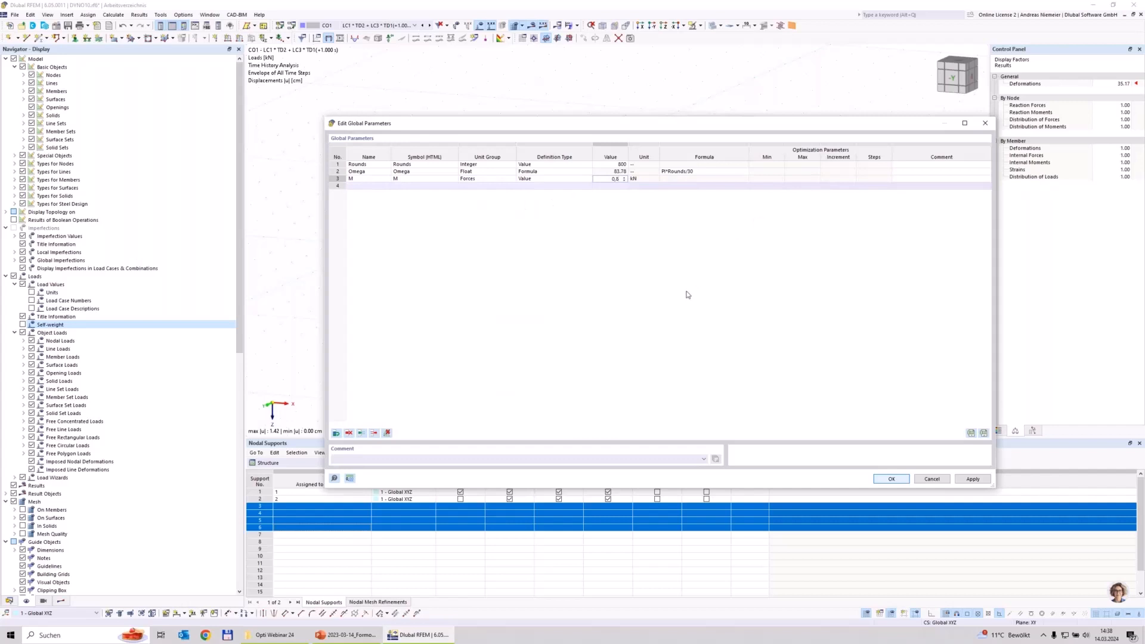
{"action": "key", "text": "Return"}
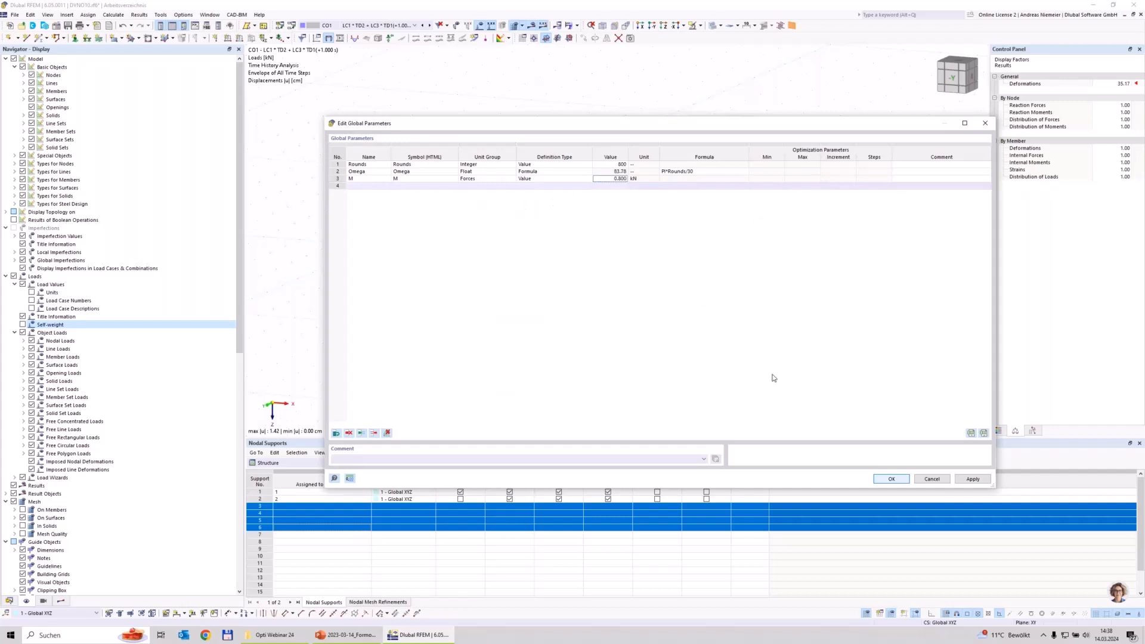
{"action": "left_click", "coordinate": [891, 479]}
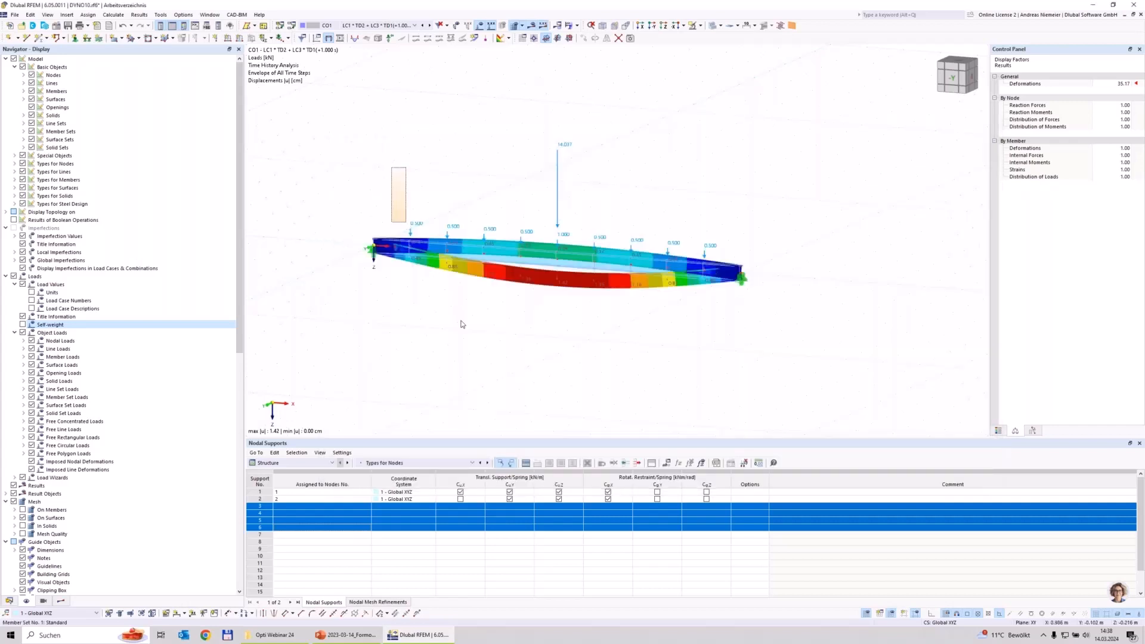
Step: Select the 0.5 kN nodal loads along the beam and link their force to global parameter M
{"action": "left_click_drag", "start_coordinate": [583, 201], "coordinate": [731, 343], "text": "ctrl"}
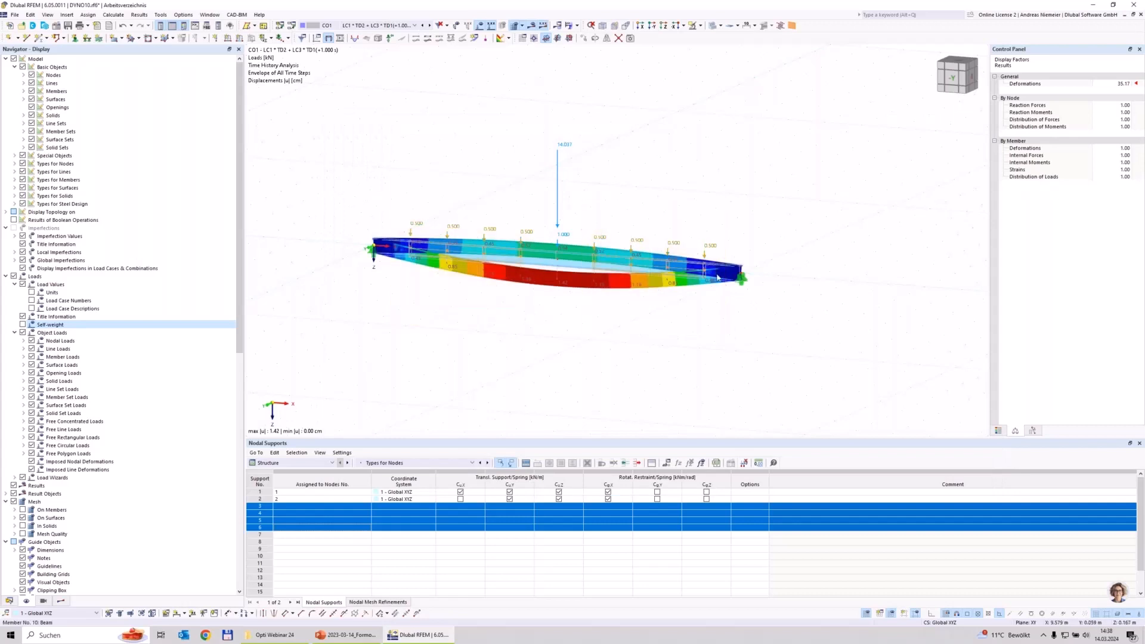
{"action": "right_click", "coordinate": [705, 257]}
{"action": "mouse_move", "coordinate": [737, 306]}
{"action": "left_click", "coordinate": [953, 308]}
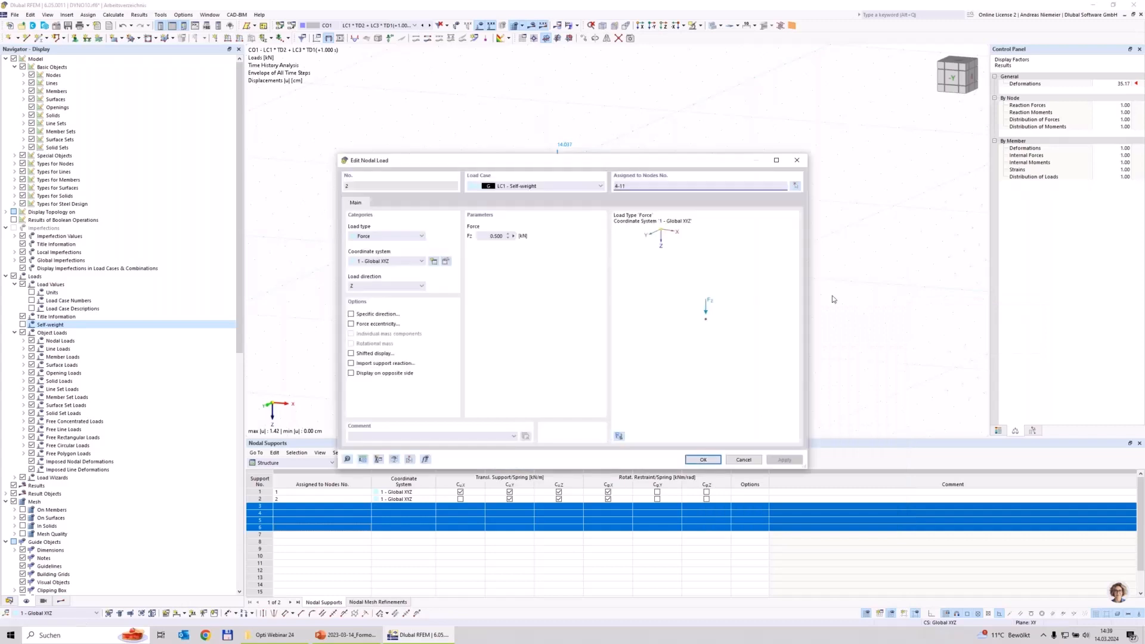
{"action": "left_click_drag", "start_coordinate": [479, 237], "coordinate": [581, 244]}
{"action": "type", "text": "=M"}
{"action": "left_click", "coordinate": [699, 463]}
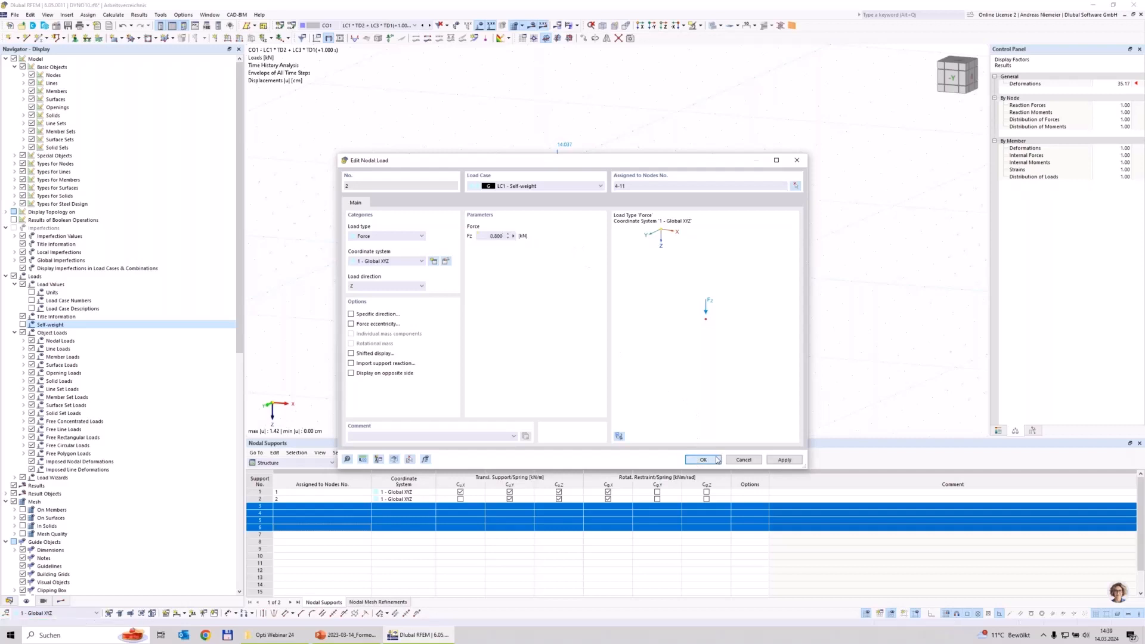
{"action": "left_click", "coordinate": [717, 460]}
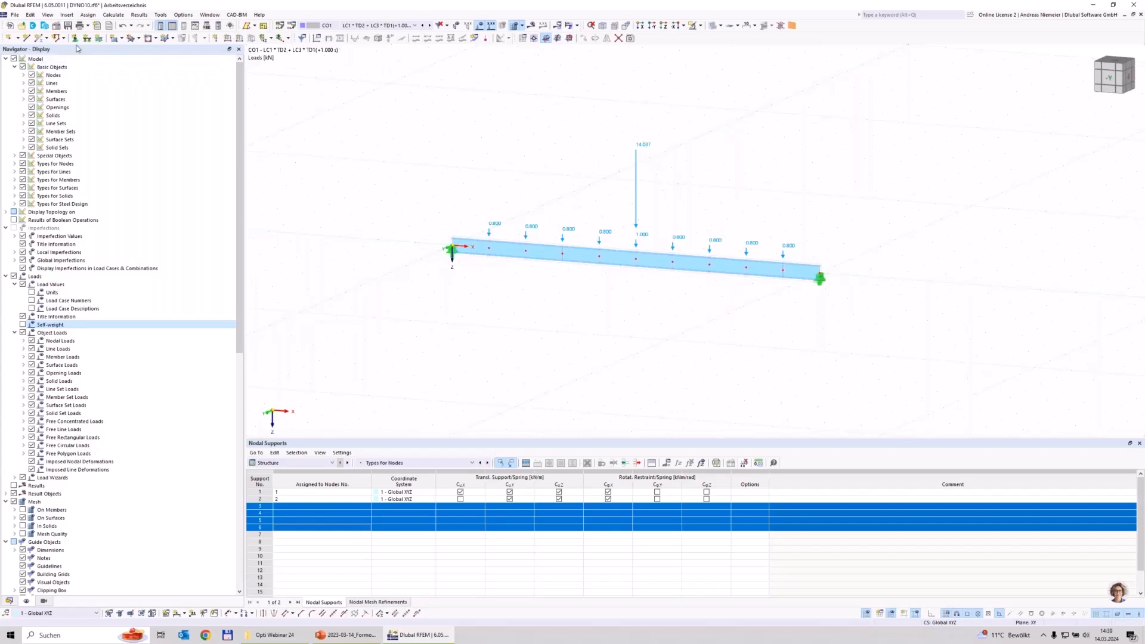
Step: Activate the Optimization & Costs / CO₂ Emission Estimation add-on in the model's base data
{"action": "double_click", "coordinate": [285, 173]}
{"action": "left_click", "coordinate": [427, 144]}
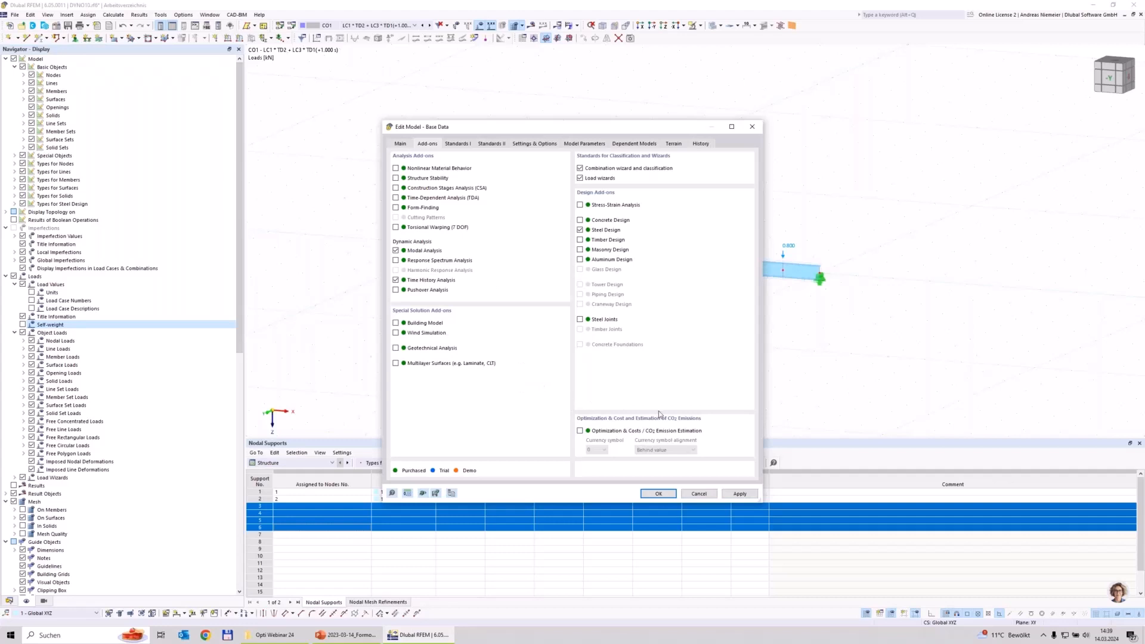
{"action": "left_click", "coordinate": [580, 431]}
{"action": "left_click", "coordinate": [655, 495]}
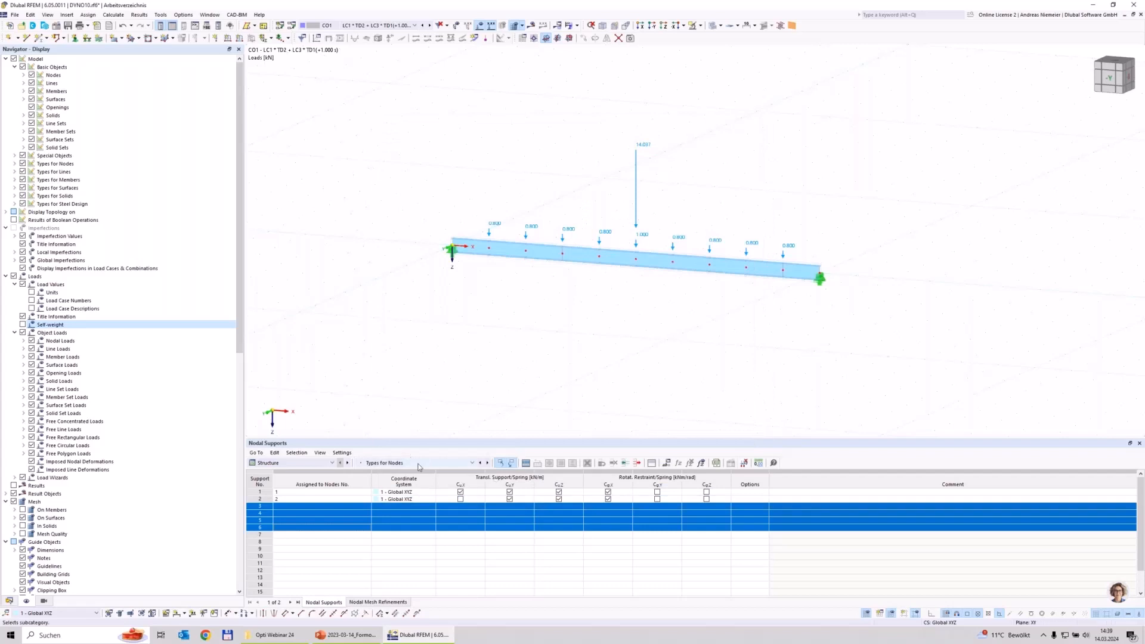
Step: Change the definition type of global parameter M to Optimization and set its value to 0.001 kN
{"action": "left_click", "coordinate": [663, 464]}
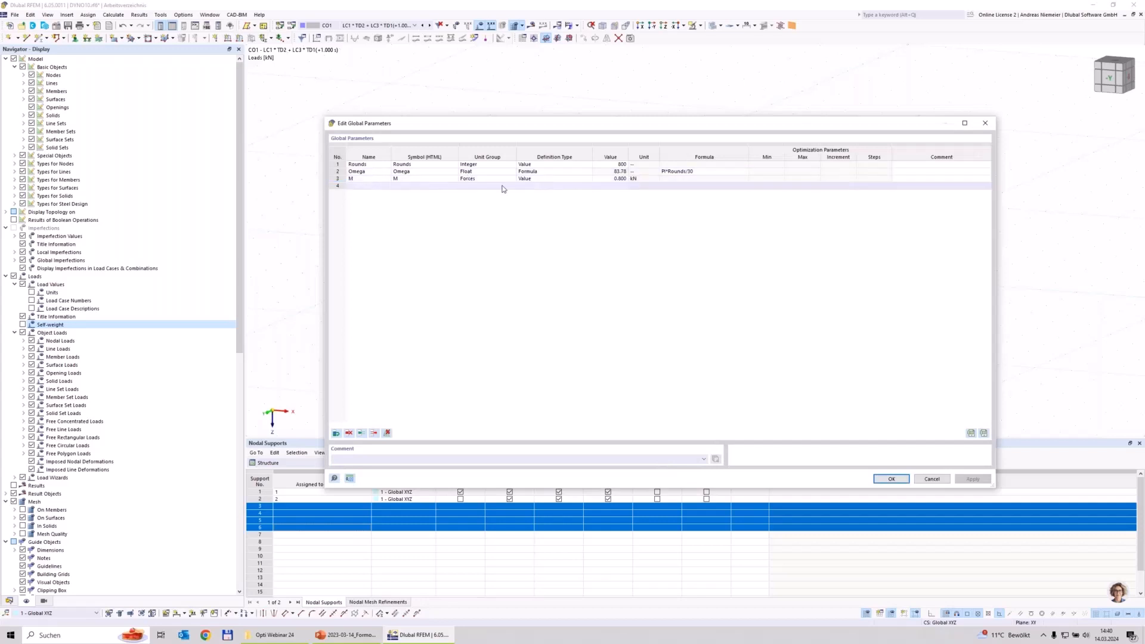
{"action": "left_click", "coordinate": [566, 183]}
{"action": "left_click", "coordinate": [584, 179]}
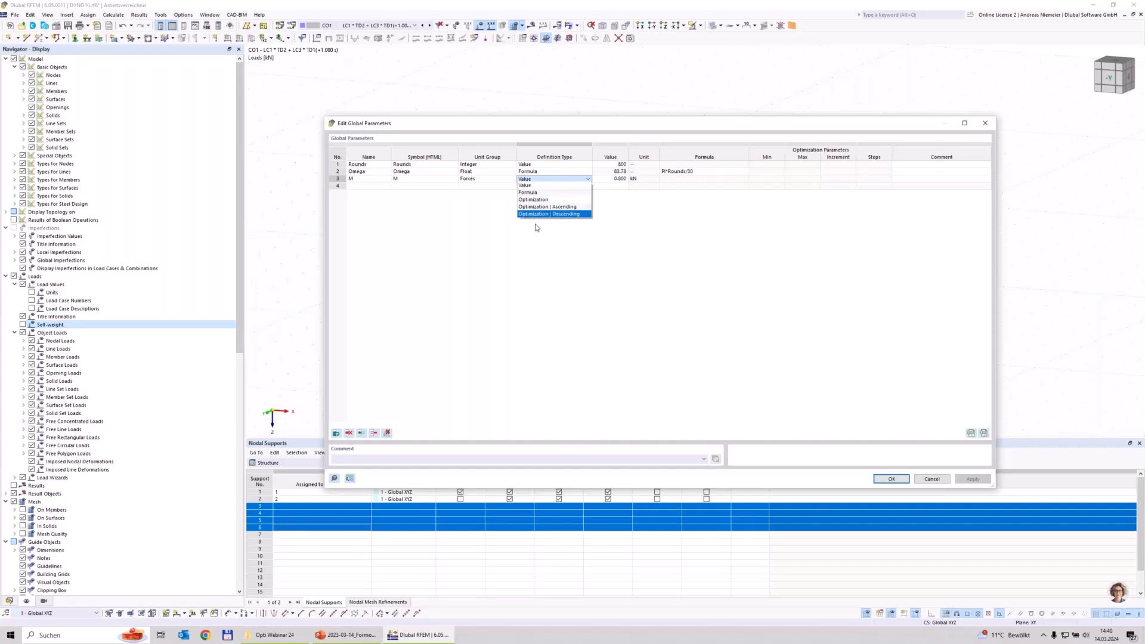
{"action": "left_click", "coordinate": [539, 199]}
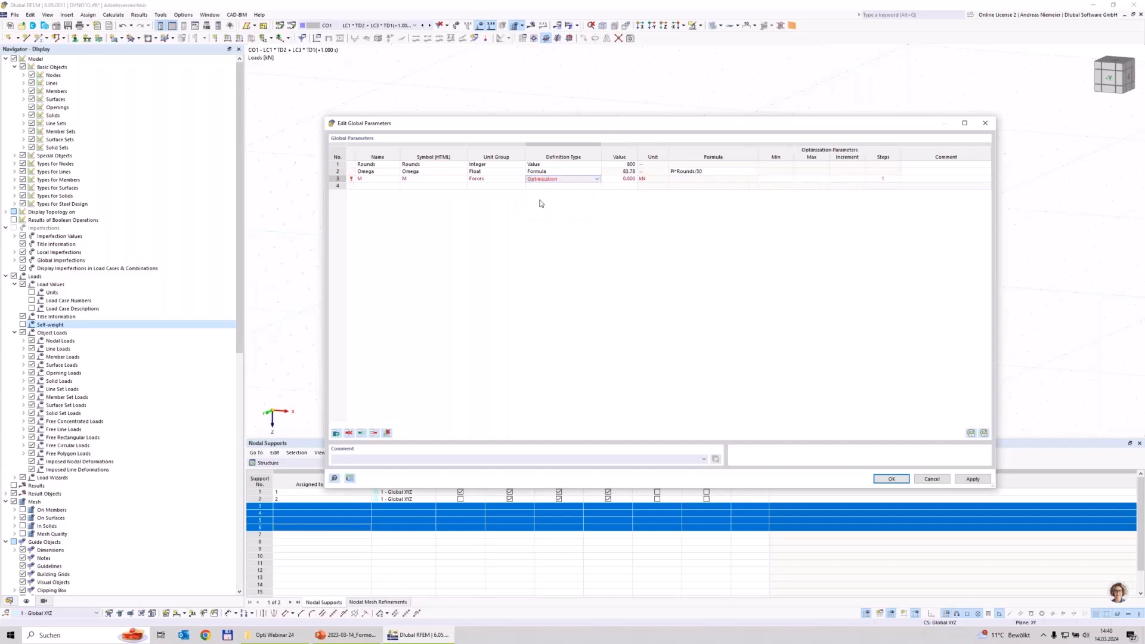
{"action": "left_click", "coordinate": [772, 179]}
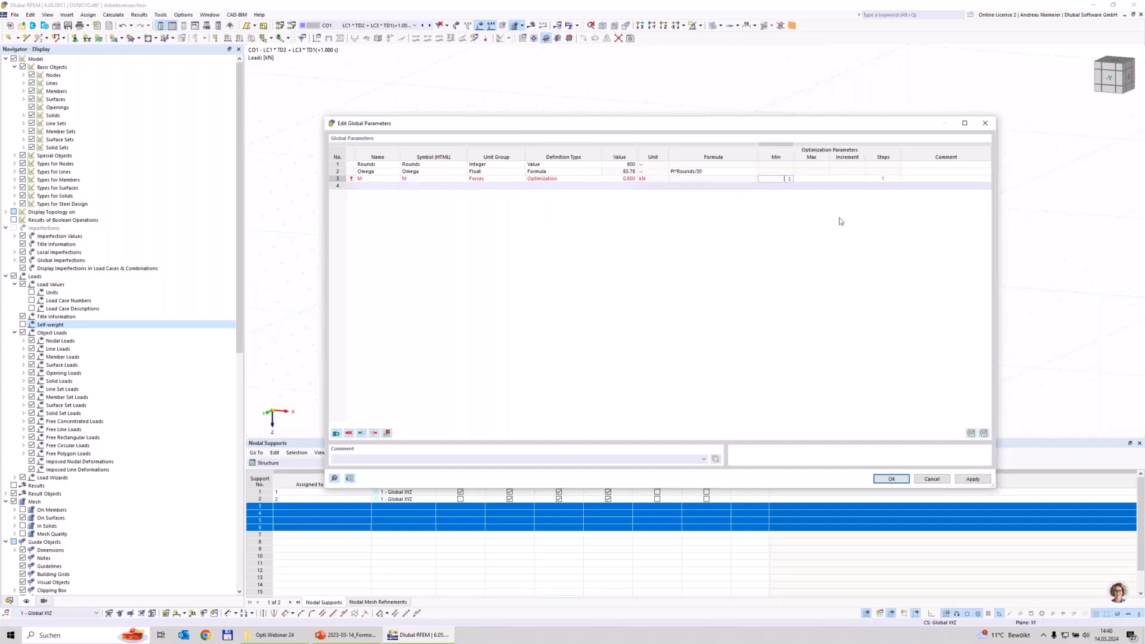
{"action": "left_click", "coordinate": [622, 179]}
{"action": "type", "text": "800"}
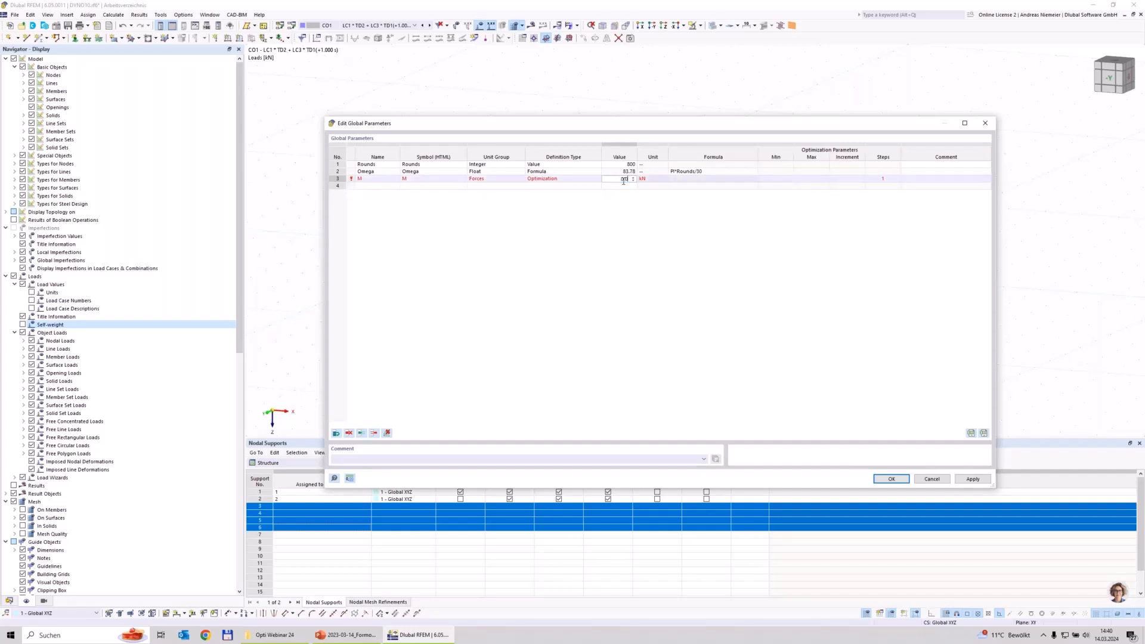
{"action": "type", "text": "01"}
Step: Set the optimization range of global parameter M to min 0.001, max 8.001 and increment 0.2, and confirm the parameters
{"action": "left_click", "coordinate": [775, 180]}
{"action": "type", "text": "0,001"}
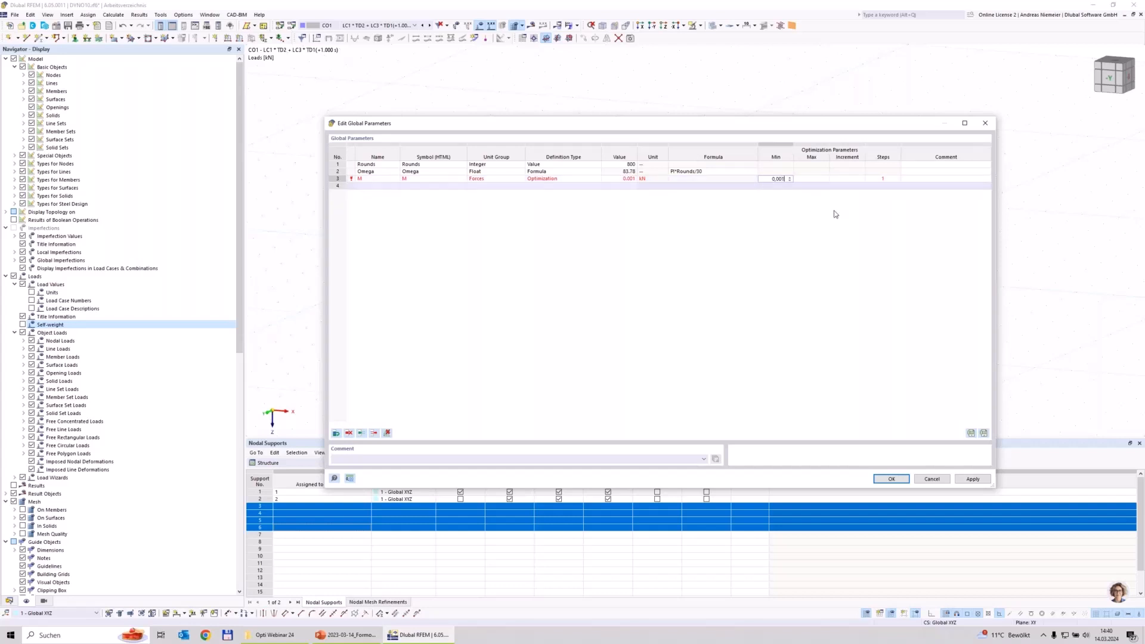
{"action": "type", "text": "8"}
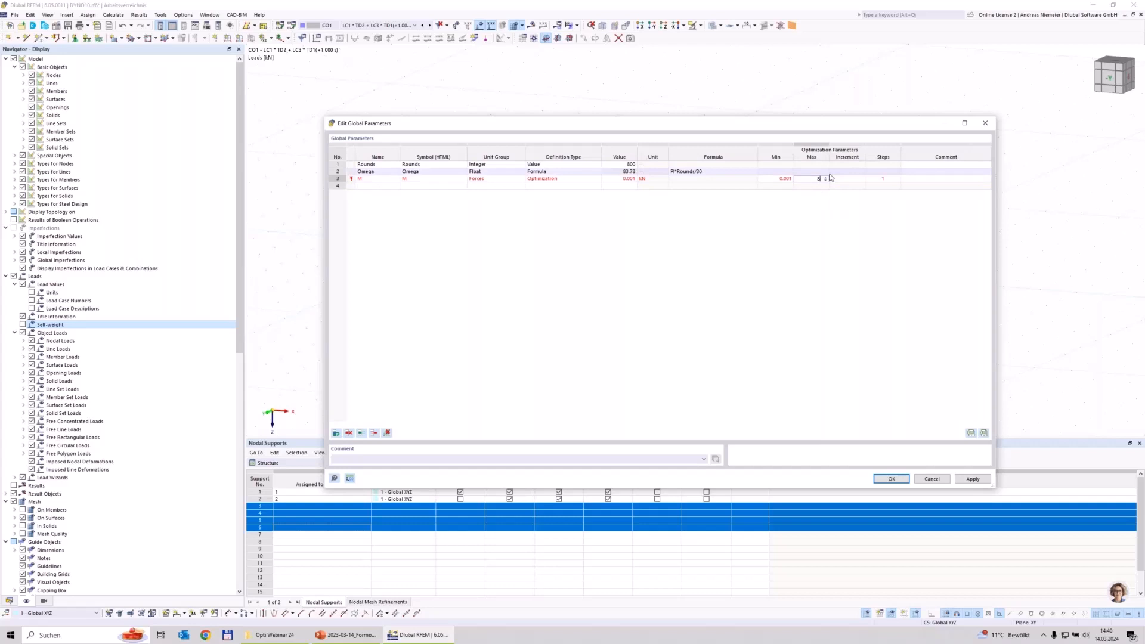
{"action": "type", "text": ".001"}
{"action": "key", "text": "Tab"}
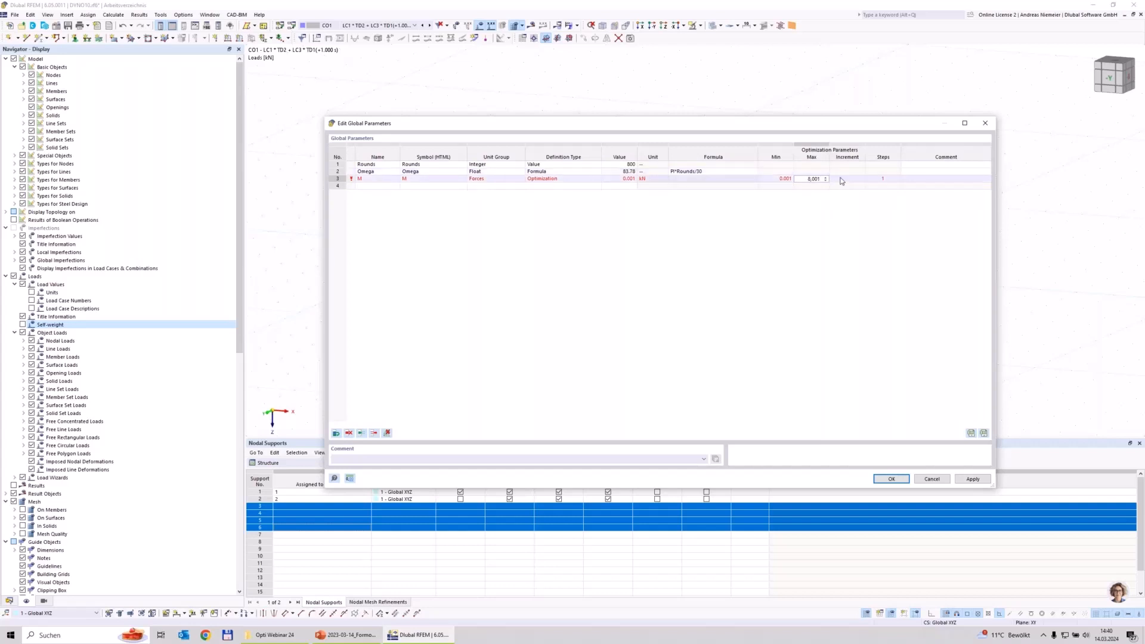
{"action": "type", "text": "0.2"}
{"action": "key", "text": "BackSpace"}
{"action": "key", "text": "BackSpace"}
{"action": "key", "text": "BackSpace"}
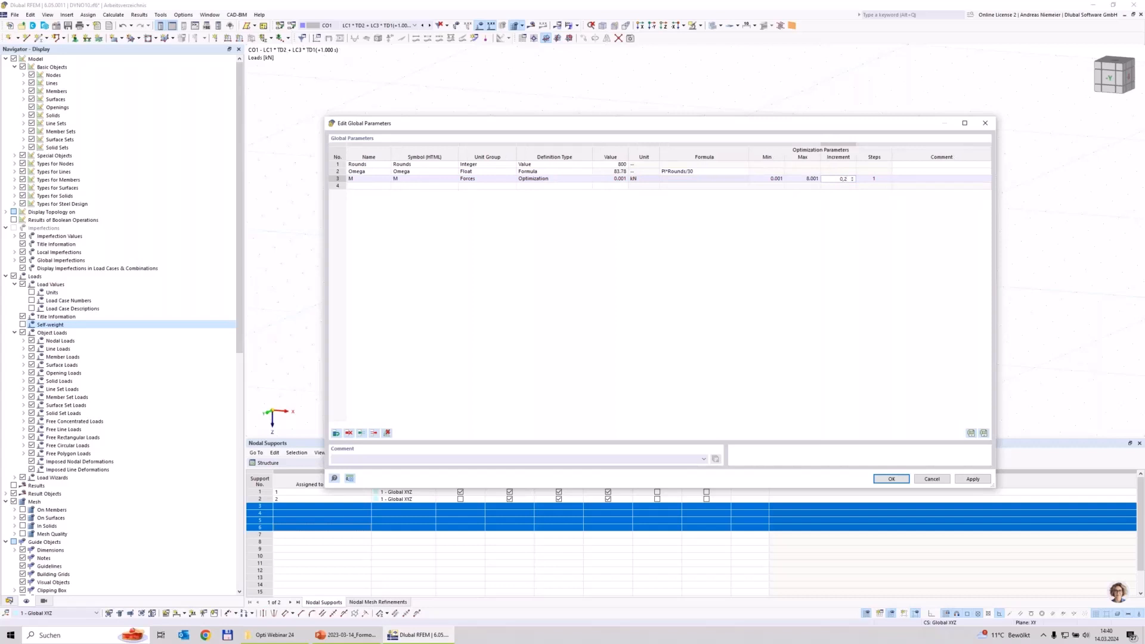
{"action": "left_click", "coordinate": [976, 181]}
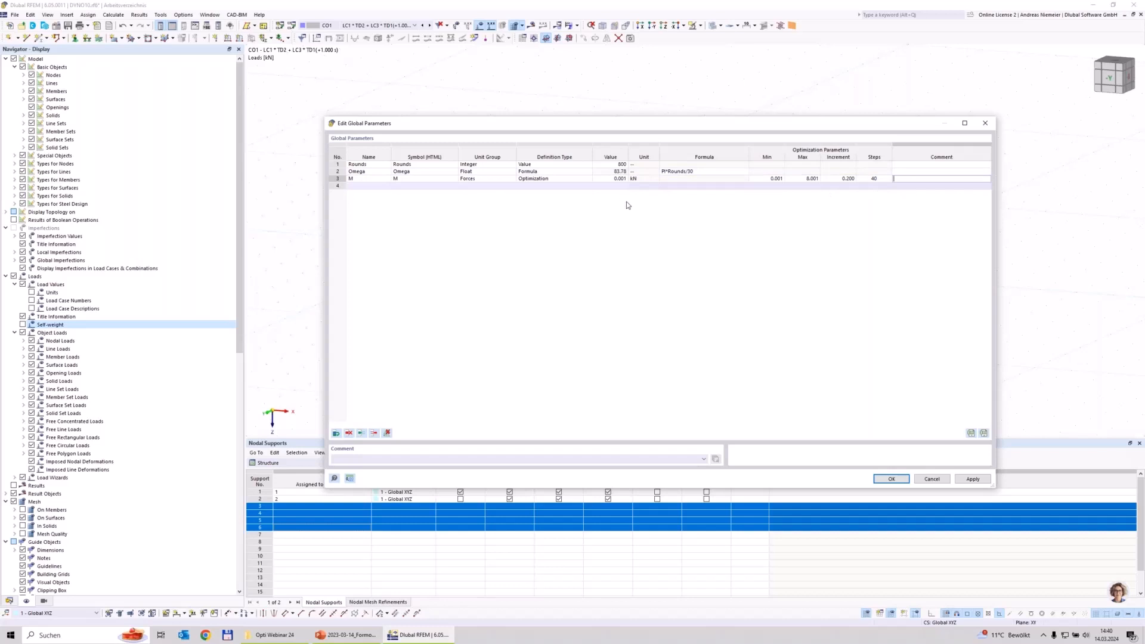
{"action": "left_click", "coordinate": [900, 485]}
{"action": "left_click", "coordinate": [900, 482]}
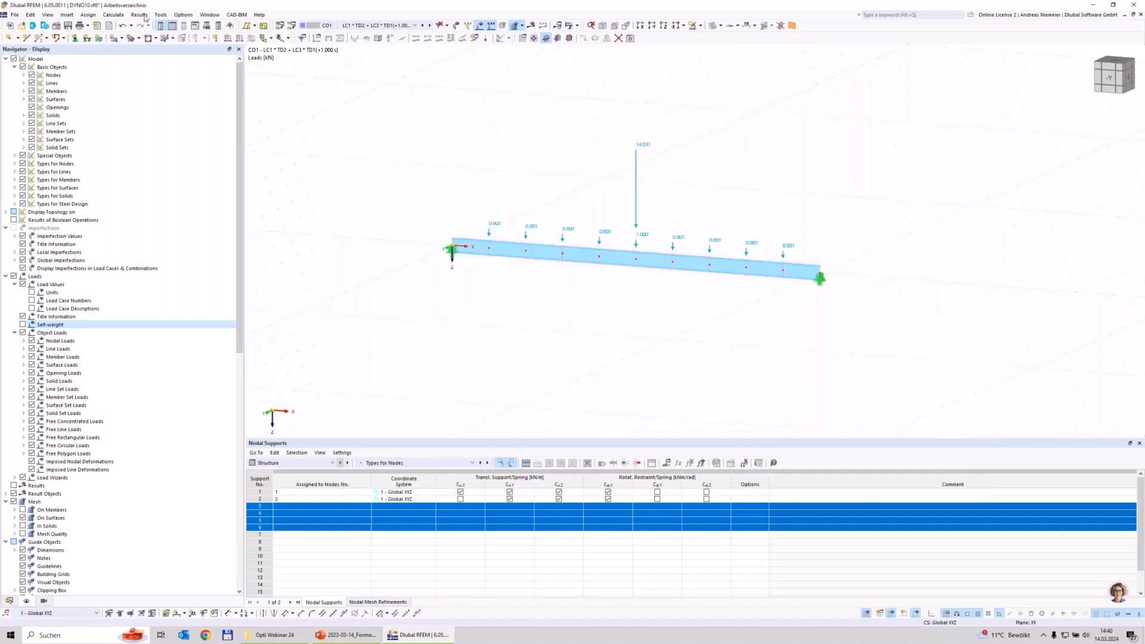
Step: In the optimization settings, set the target value to minimum vectorial displacement
{"action": "left_click", "coordinate": [113, 15]}
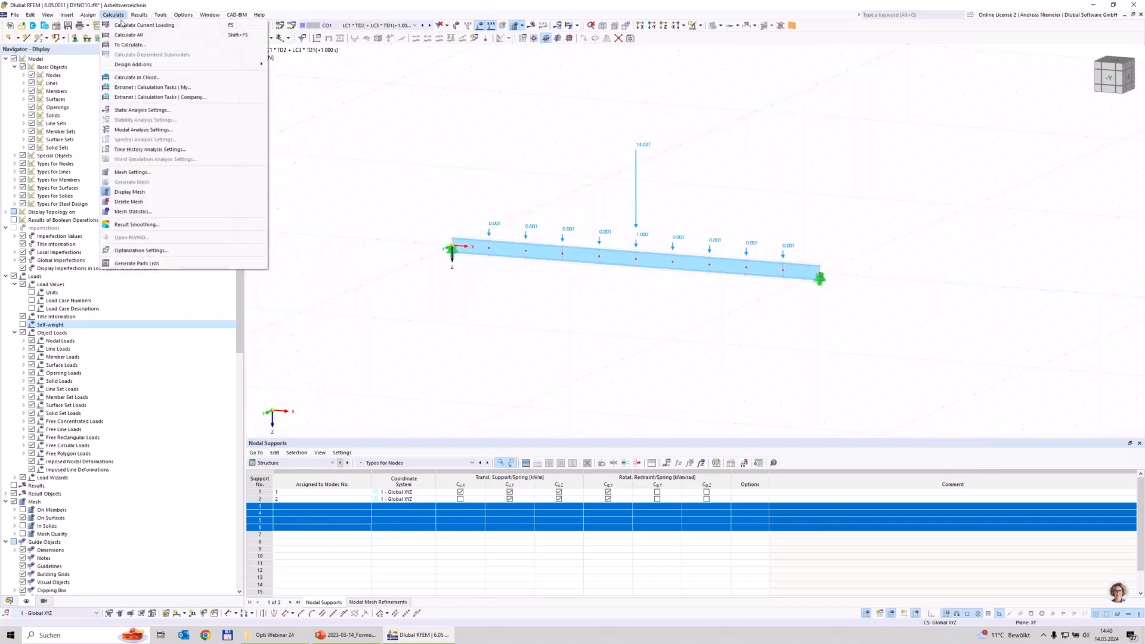
{"action": "left_click", "coordinate": [162, 252]}
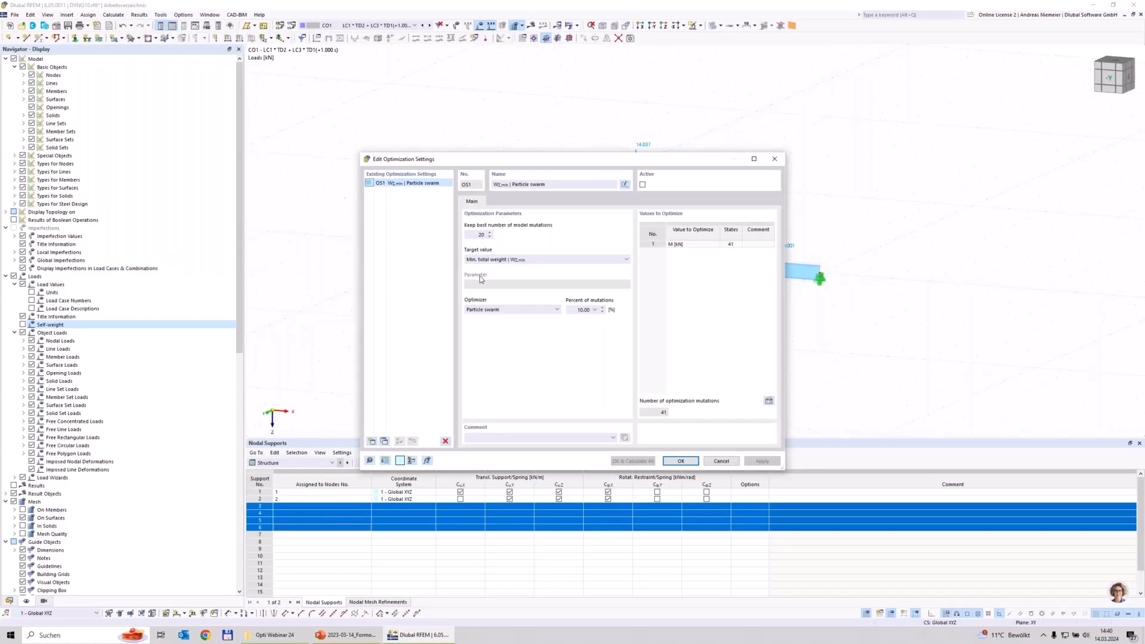
{"action": "left_click", "coordinate": [469, 234]}
{"action": "left_click_drag", "start_coordinate": [551, 171], "coordinate": [448, 303]}
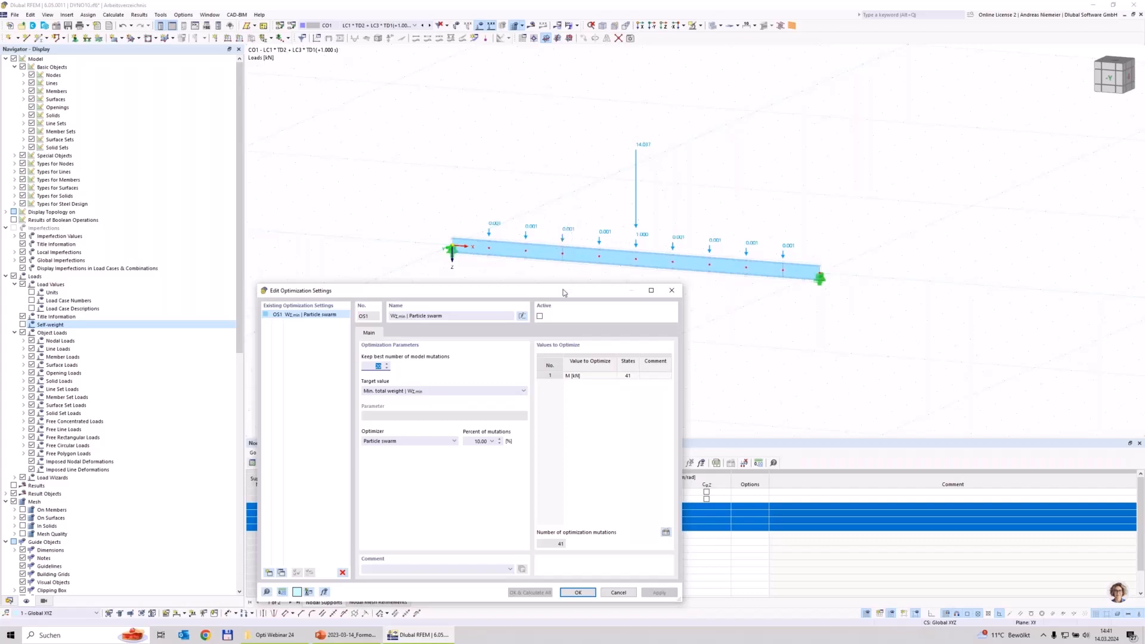
{"action": "left_click_drag", "start_coordinate": [562, 290], "coordinate": [557, 138]}
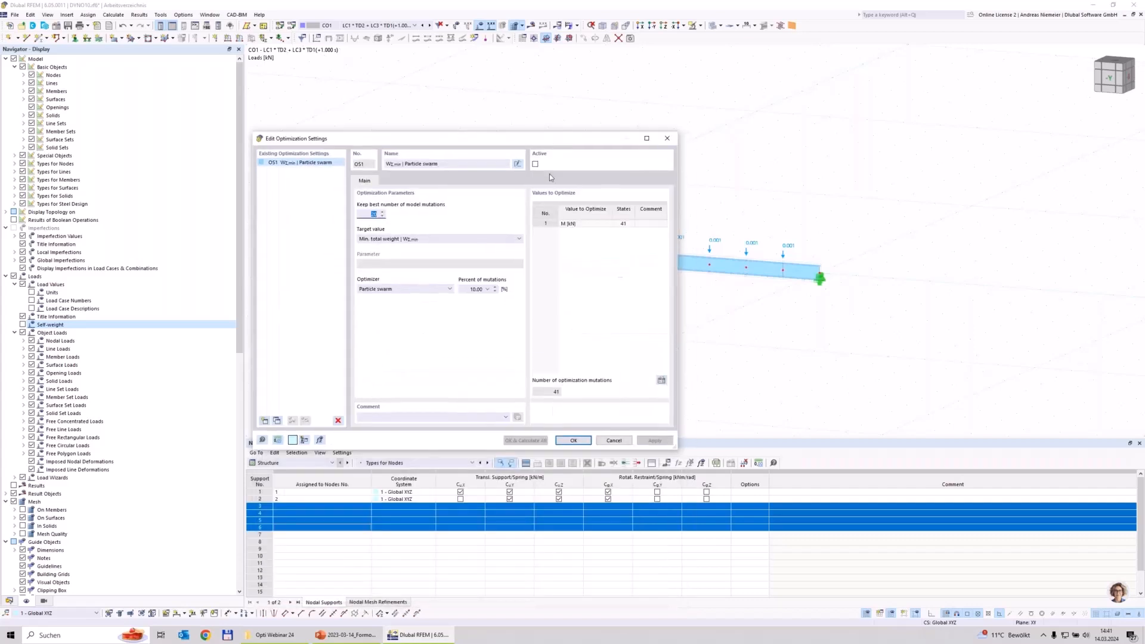
{"action": "left_click", "coordinate": [378, 239]}
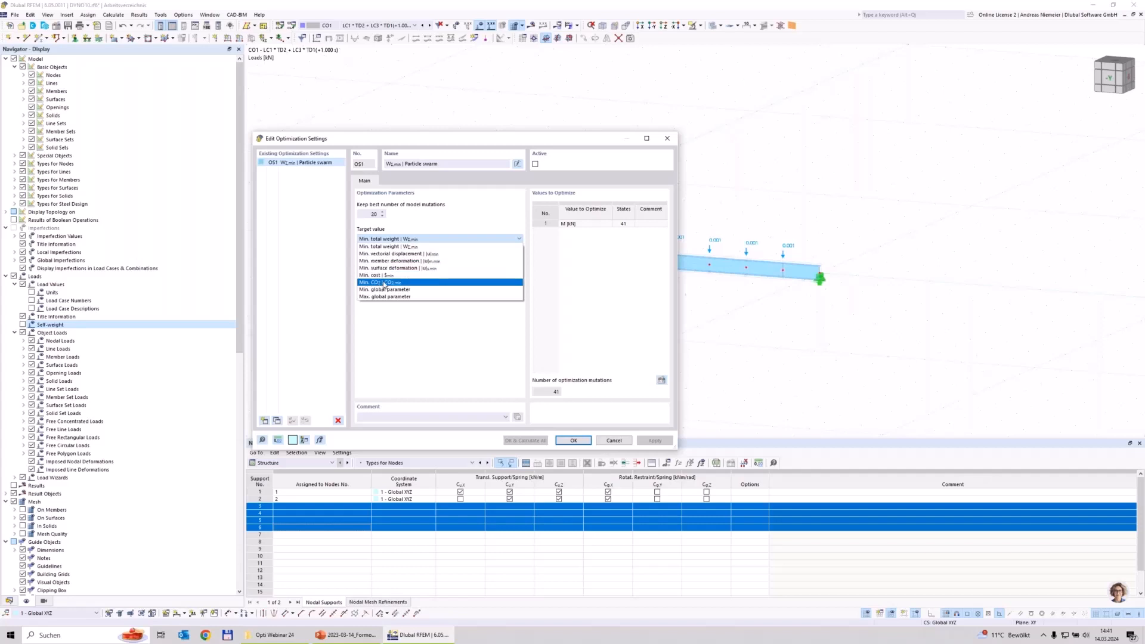
{"action": "left_click", "coordinate": [398, 254]}
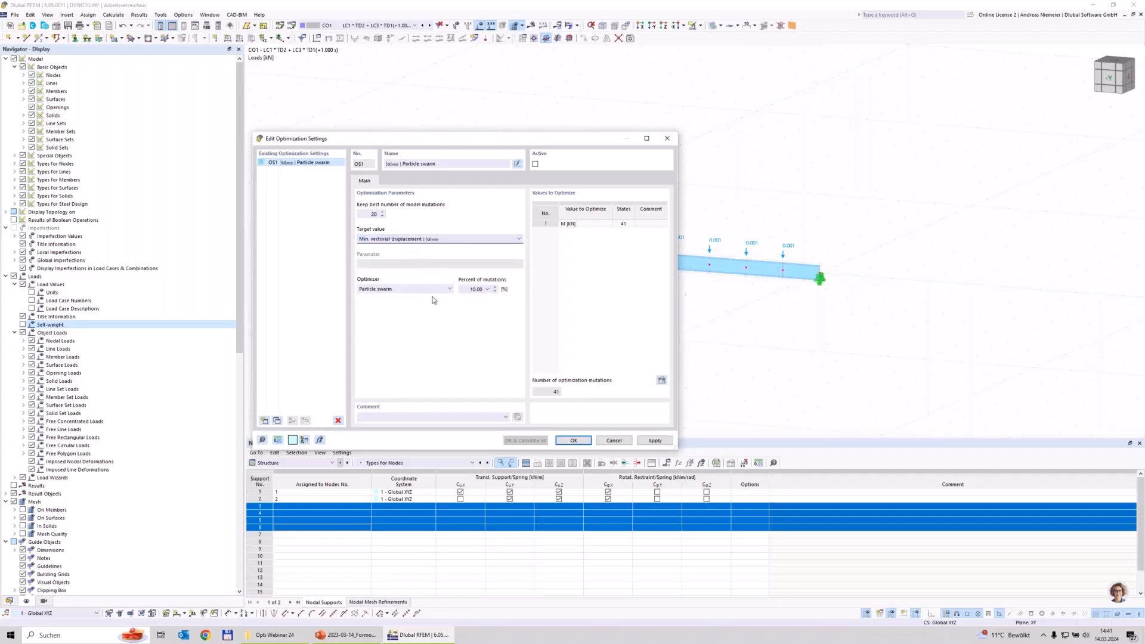
Step: Change the optimizer to All mutations and check the number of optimization mutations against the loaded beam
{"action": "left_click", "coordinate": [431, 290]}
{"action": "left_click", "coordinate": [411, 297]}
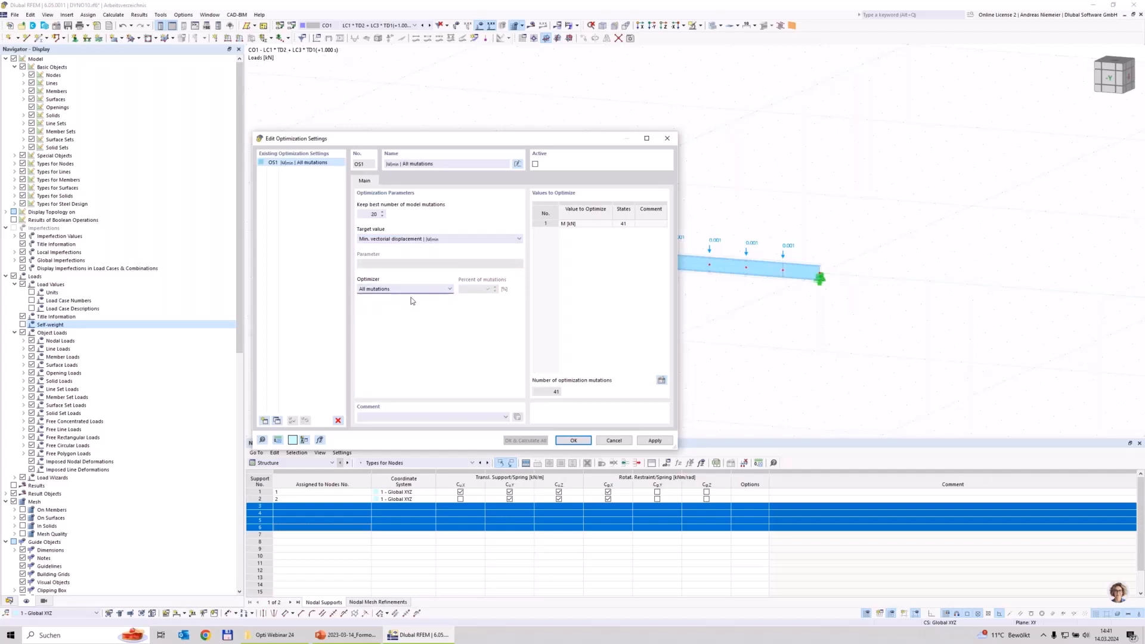
{"action": "left_click", "coordinate": [552, 394]}
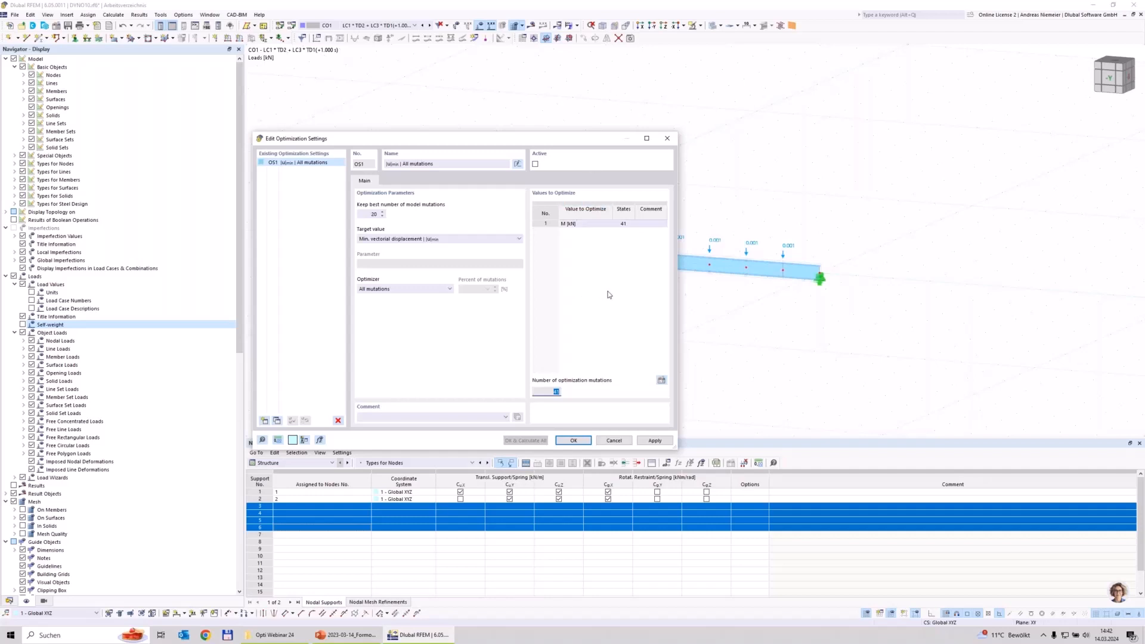
{"action": "left_click_drag", "start_coordinate": [565, 147], "coordinate": [555, 377]}
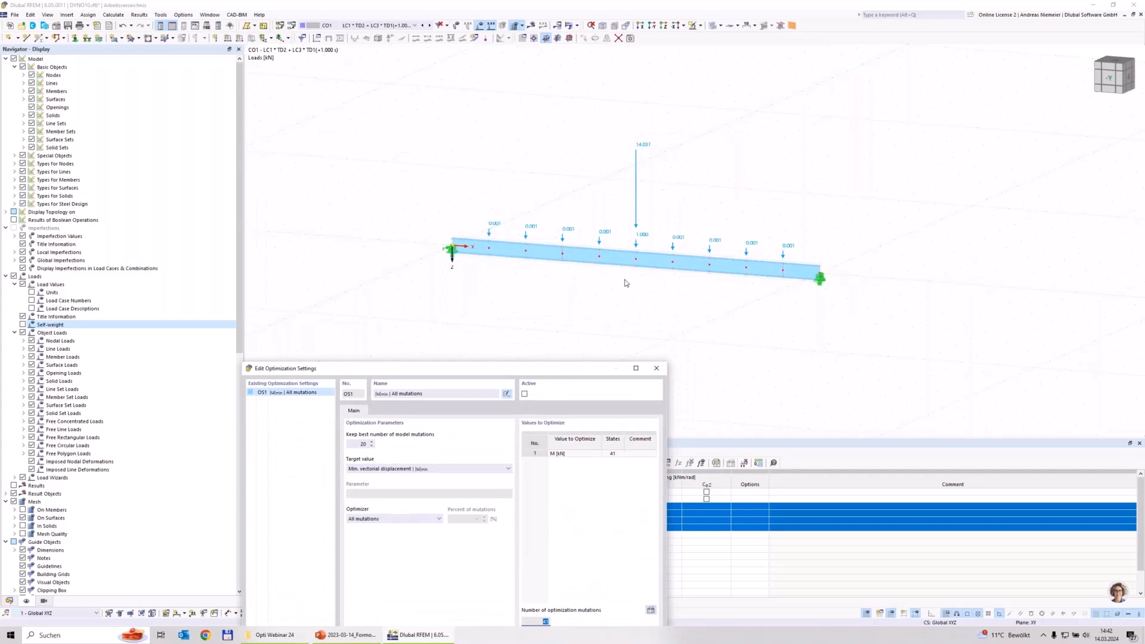
{"action": "left_click_drag", "start_coordinate": [566, 366], "coordinate": [591, 148]}
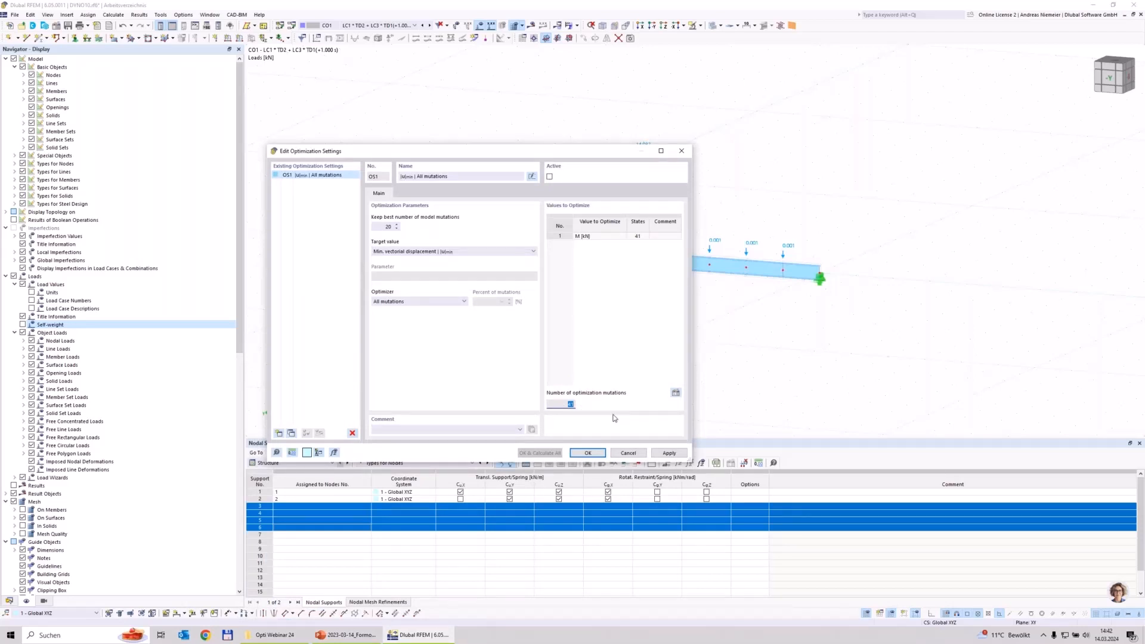
Step: Set the optimizer to Particle swarm with 50 percent of mutations and confirm the optimization settings
{"action": "left_click", "coordinate": [381, 302]}
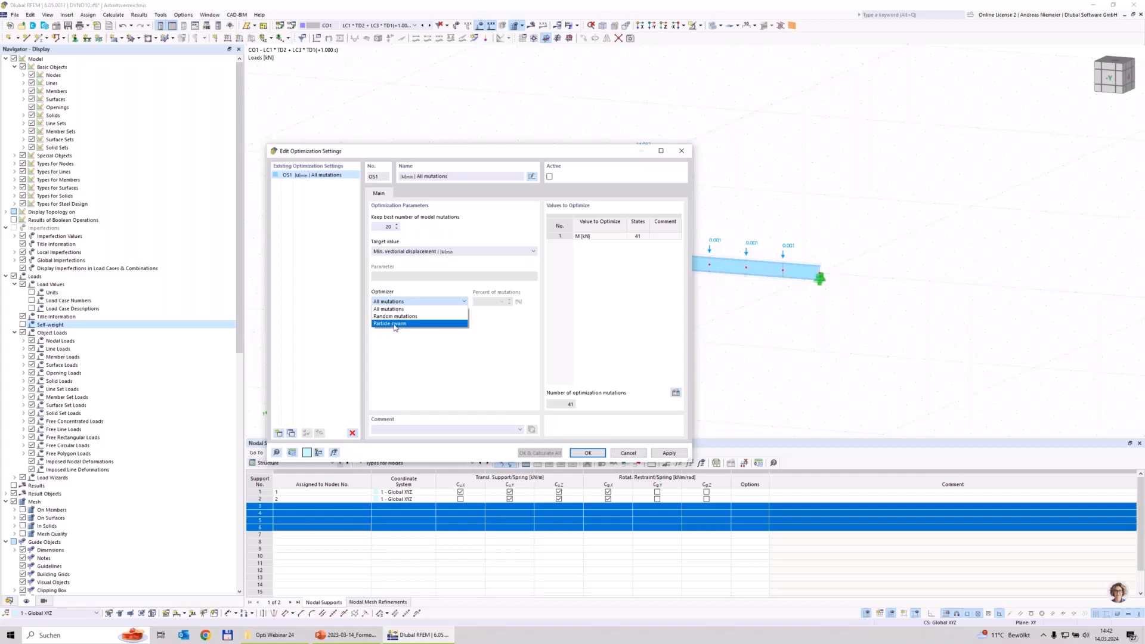
{"action": "left_click", "coordinate": [396, 326]}
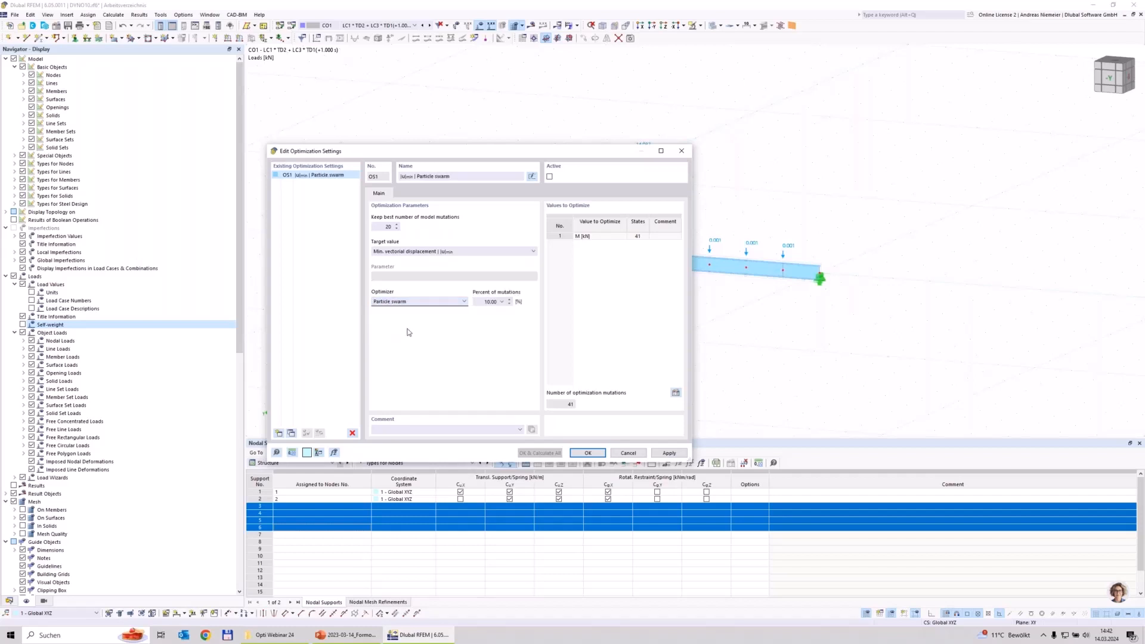
{"action": "double_click", "coordinate": [478, 306]}
{"action": "type", "text": "50"}
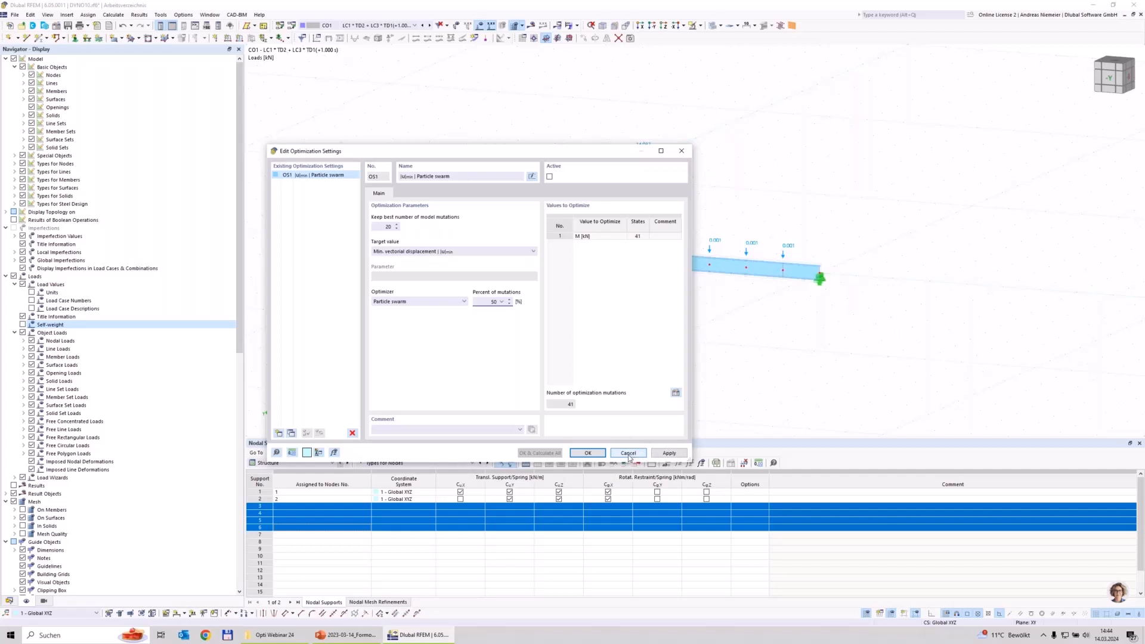
{"action": "left_click", "coordinate": [599, 457]}
Step: Open the recent model Bstart PS 50.rf6 and display its Steel Design results
{"action": "left_click", "coordinate": [14, 15]}
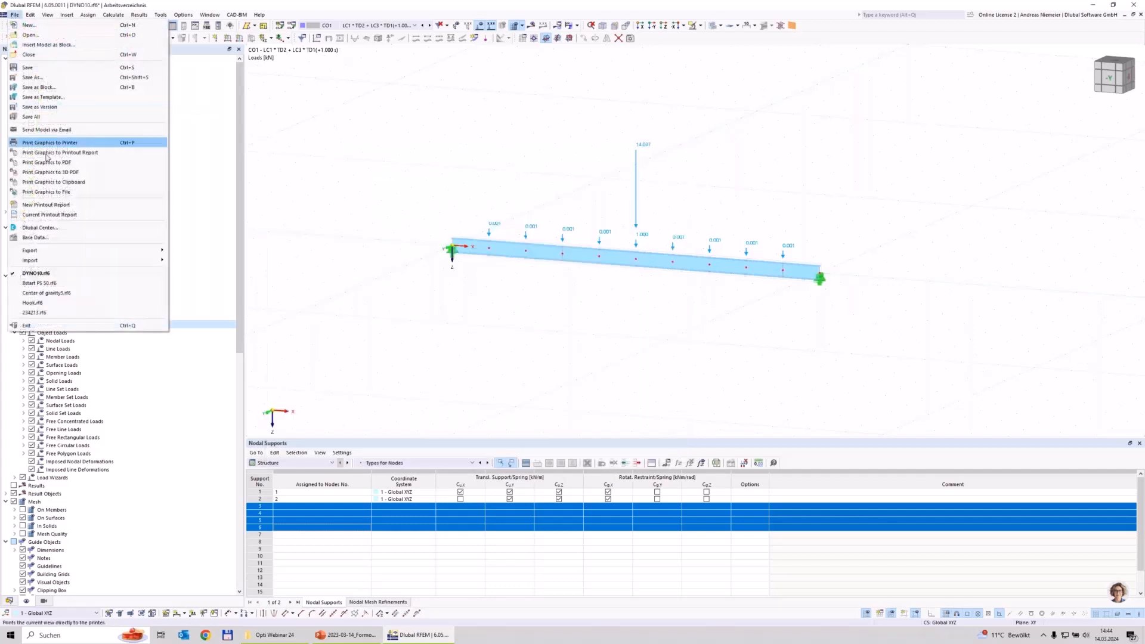
{"action": "left_click", "coordinate": [64, 285]}
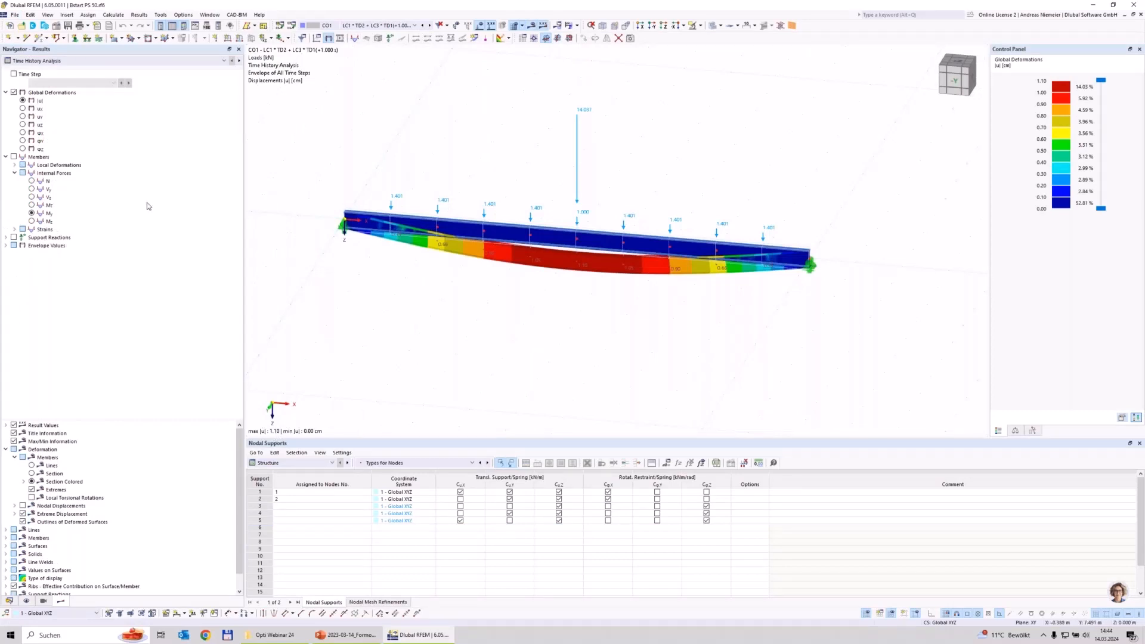
{"action": "left_click", "coordinate": [116, 61]}
{"action": "left_click", "coordinate": [107, 76]}
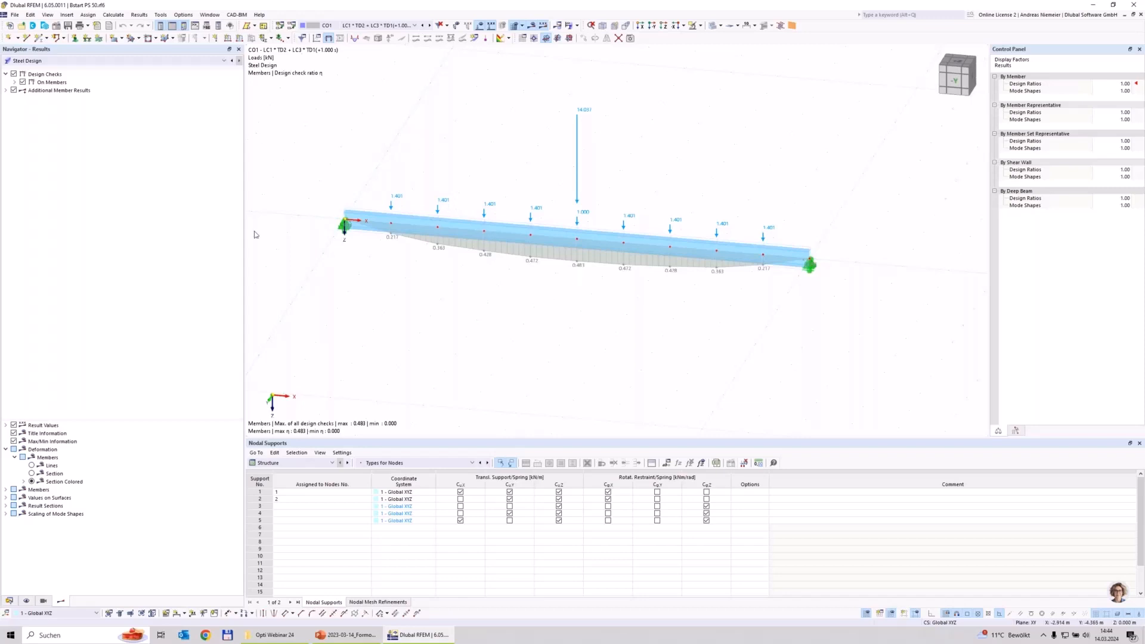
Step: Show the Optimization table enlarged, examine the first-ranked model's target value, and switch to the PowerPoint presentation
{"action": "left_click", "coordinate": [281, 461]}
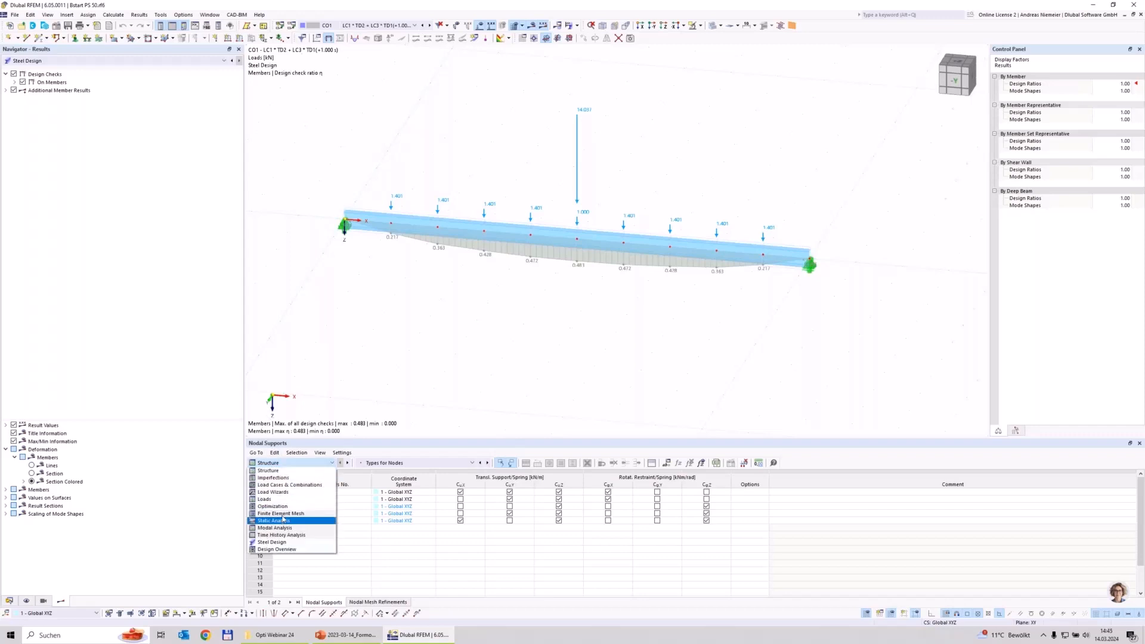
{"action": "left_click", "coordinate": [285, 509]}
{"action": "left_click_drag", "start_coordinate": [431, 439], "coordinate": [431, 375]}
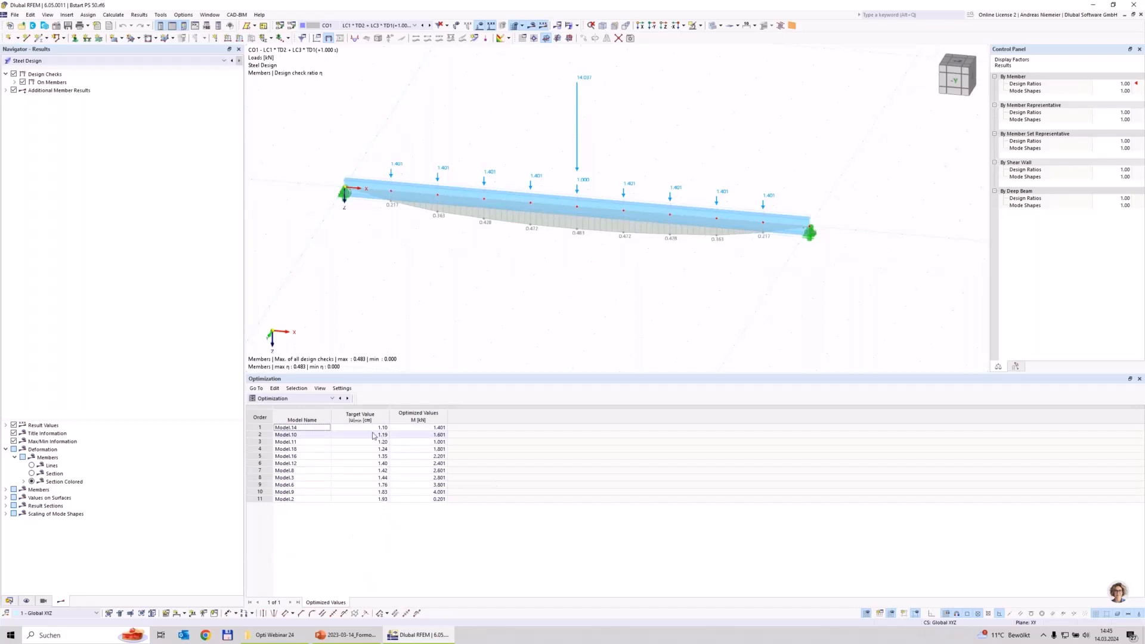
{"action": "left_click", "coordinate": [360, 428]}
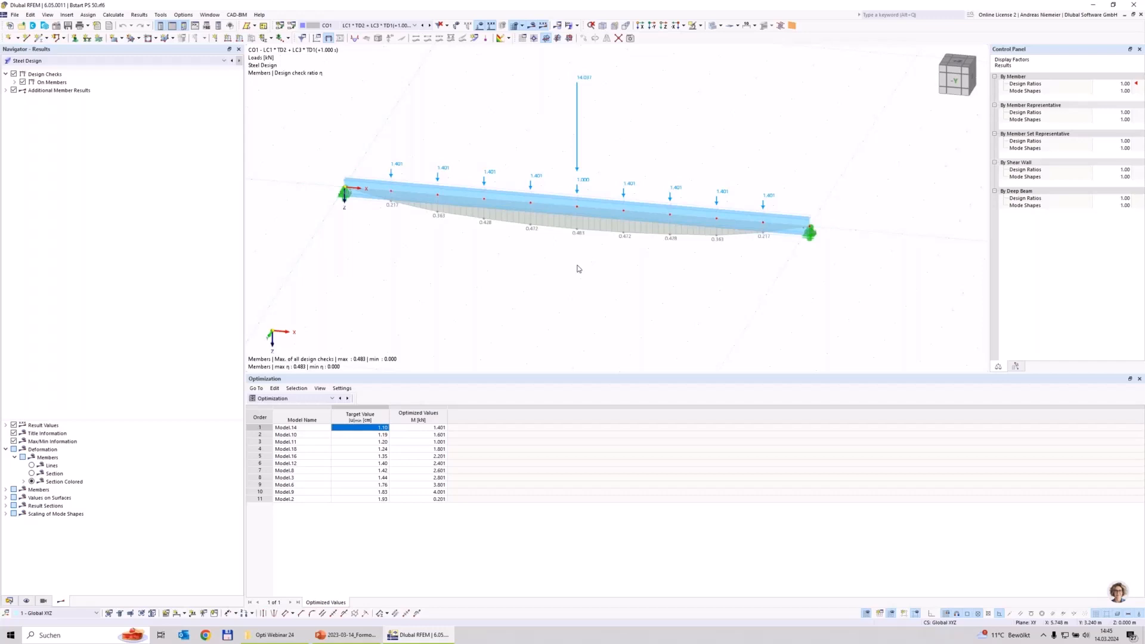
{"action": "left_click", "coordinate": [347, 636]}
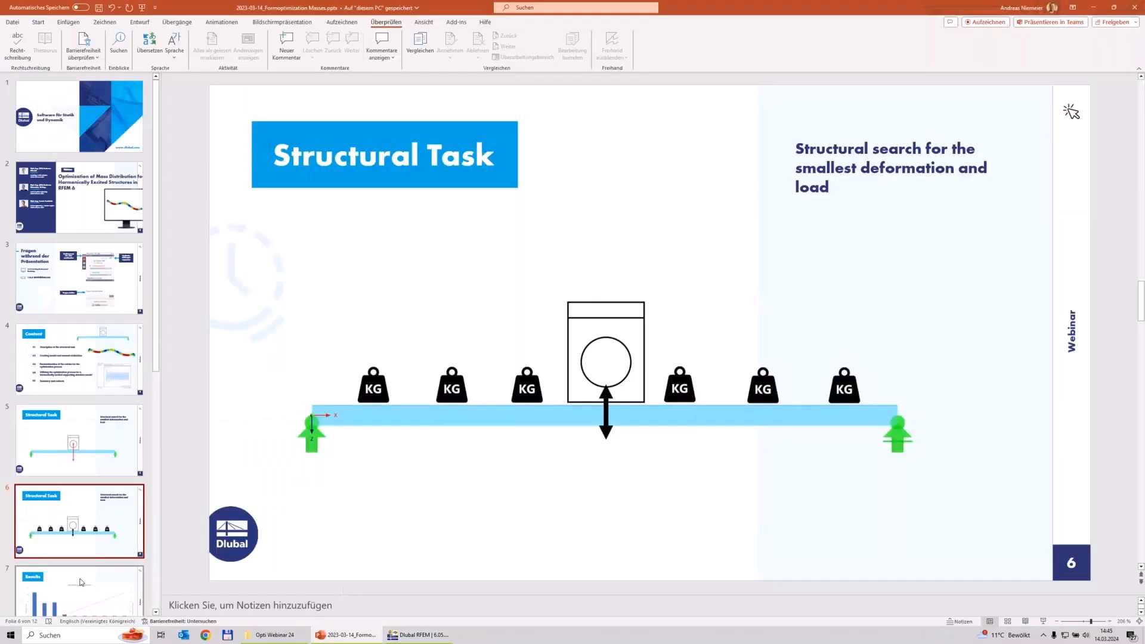
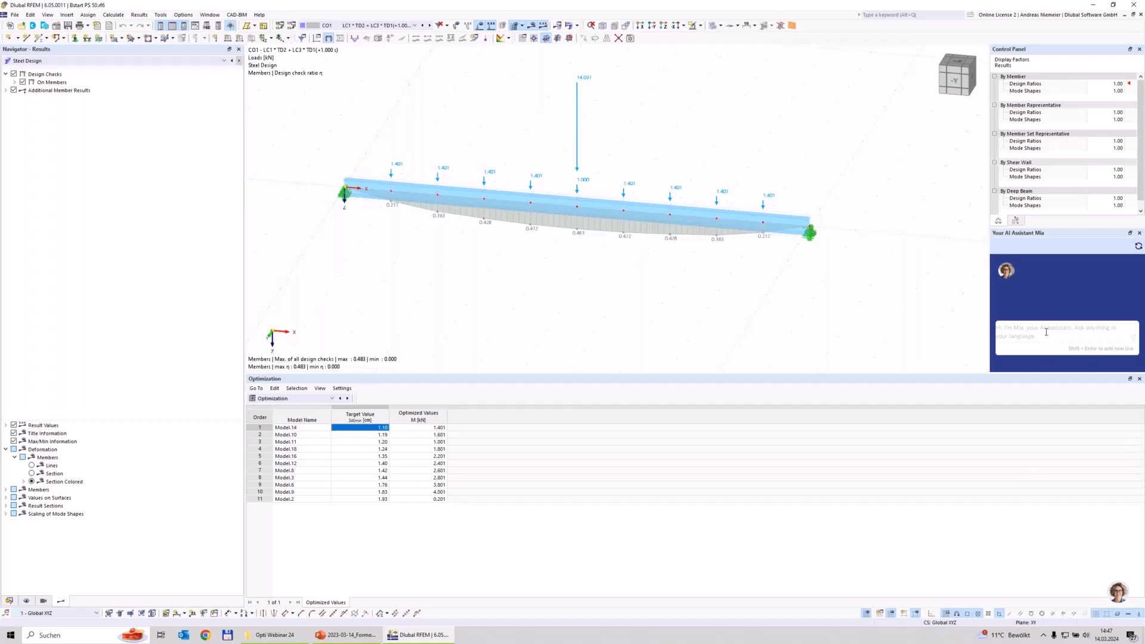
Step: Ask the AI assistant Mia "where I can define masses in RFEM 6?"
{"action": "left_click", "coordinate": [1046, 331]}
{"action": "type", "text": "where I can define masses in RFEM 6?"}
{"action": "key", "text": "Return"}
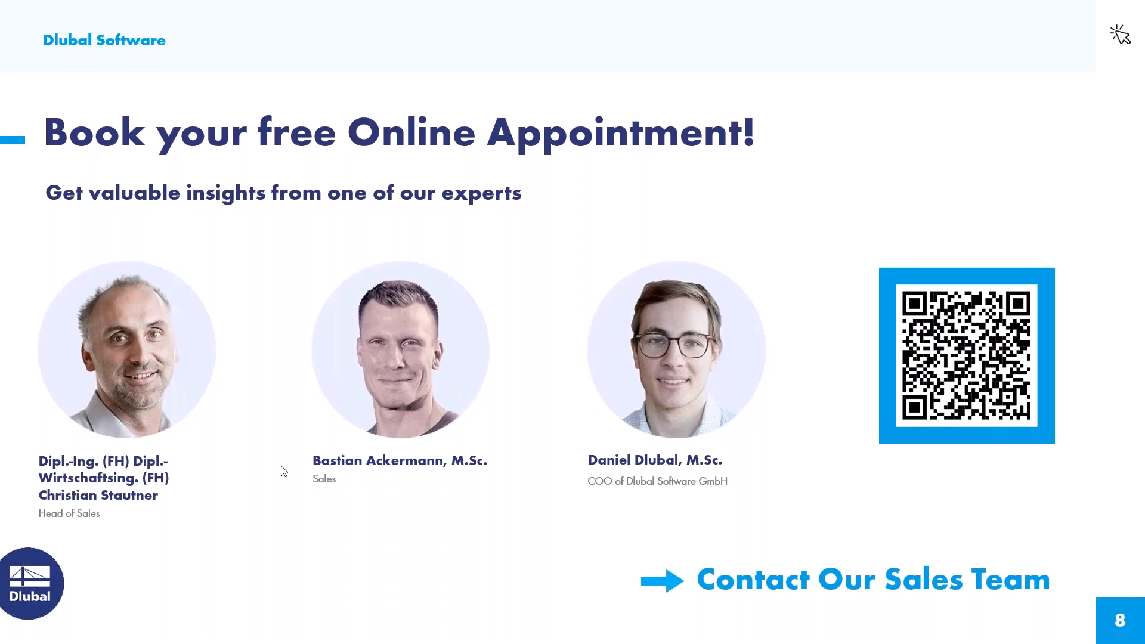
Step: Switch to the browser, open the Webinars page among the Dlubal website's events, and look through the upcoming webinars
{"action": "key", "text": "alt+Tab"}
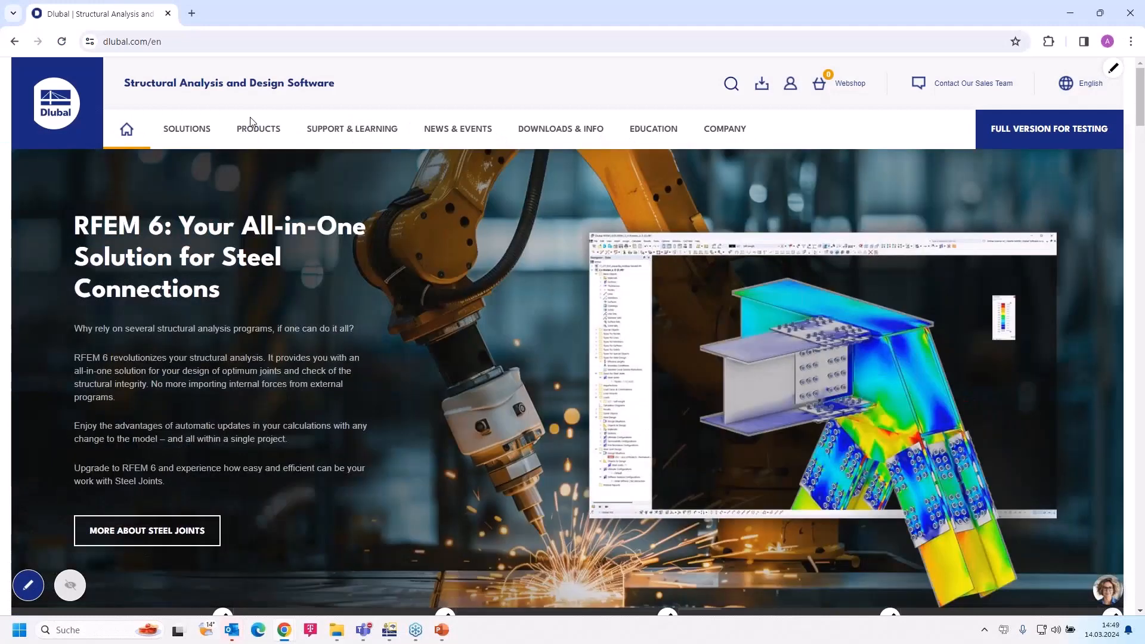
{"action": "left_click", "coordinate": [456, 129]}
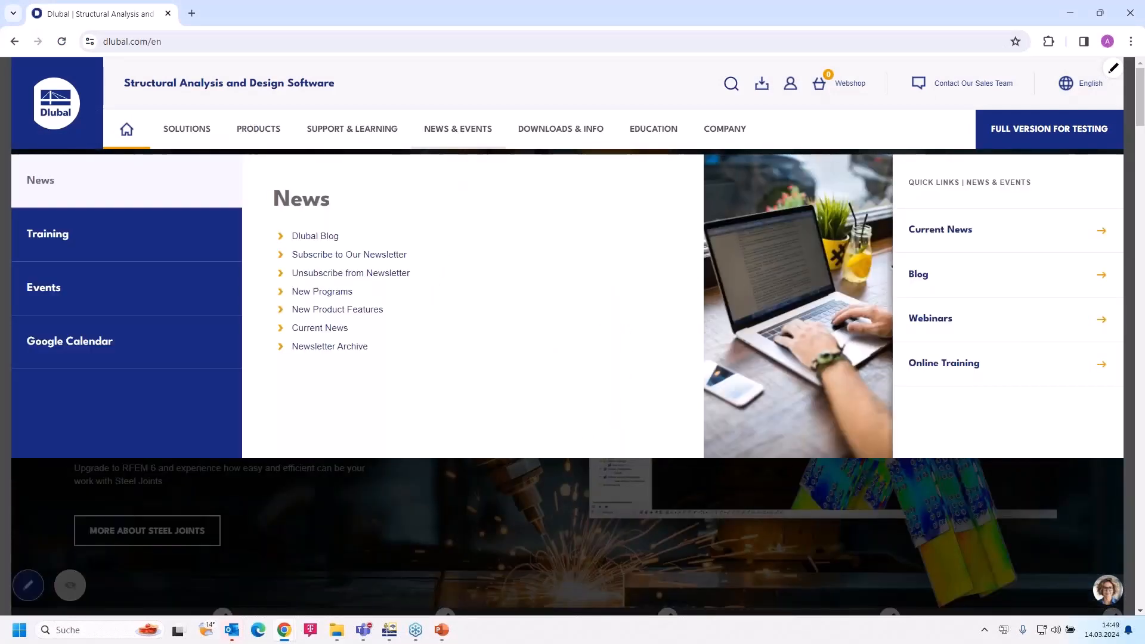
{"action": "left_click", "coordinate": [99, 289]}
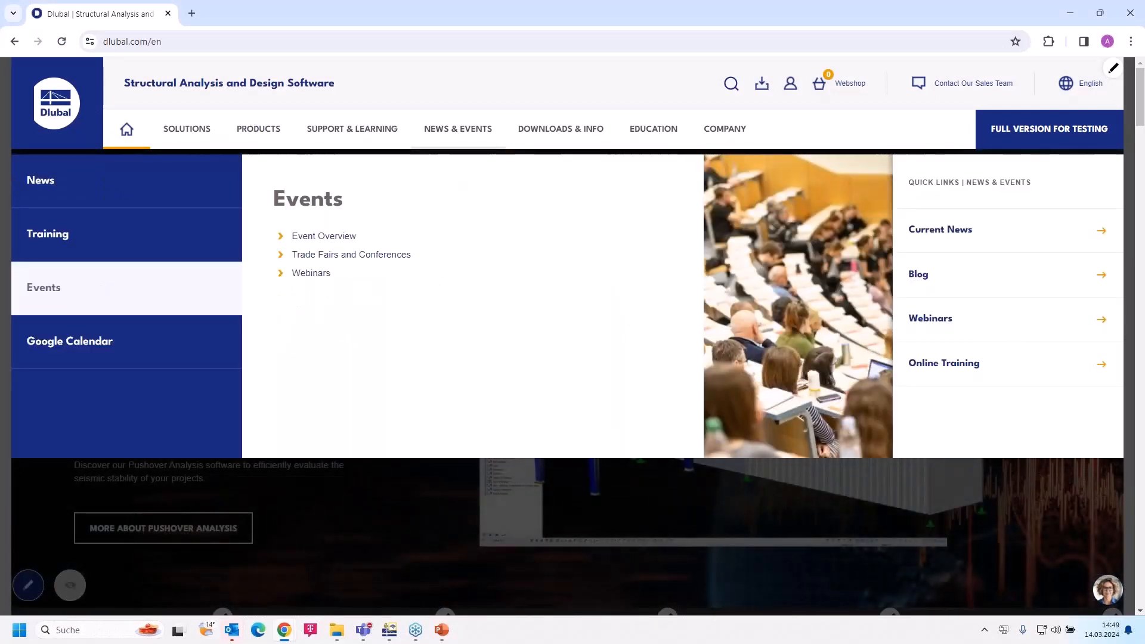
{"action": "left_click", "coordinate": [314, 274]}
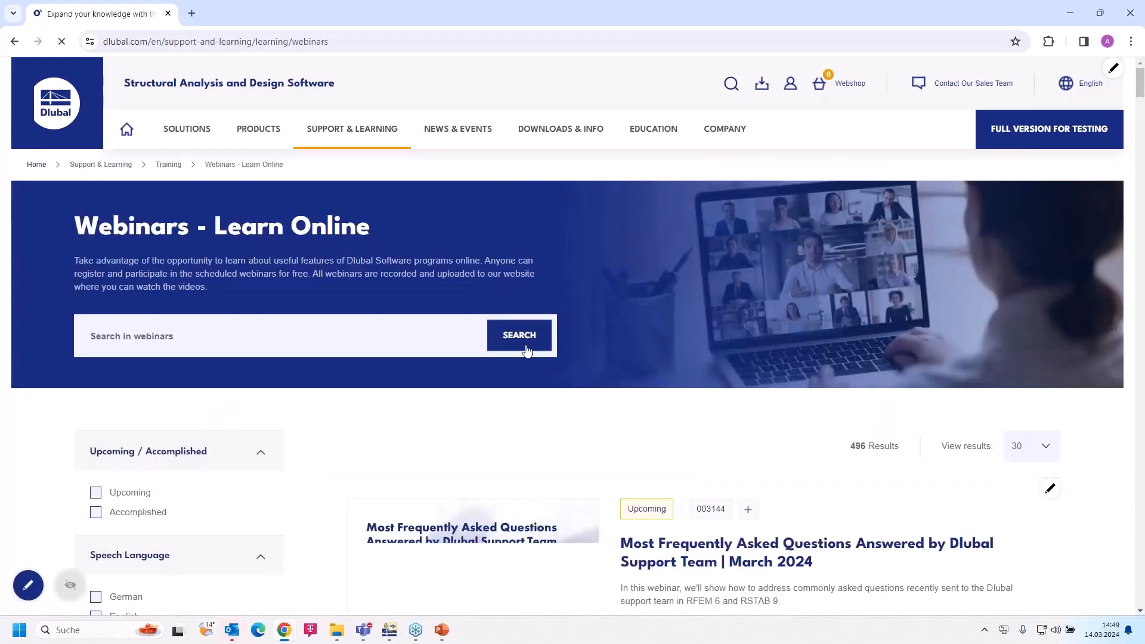
{"action": "scroll", "coordinate": [527, 350], "scroll_direction": "down", "scroll_amount": 6}
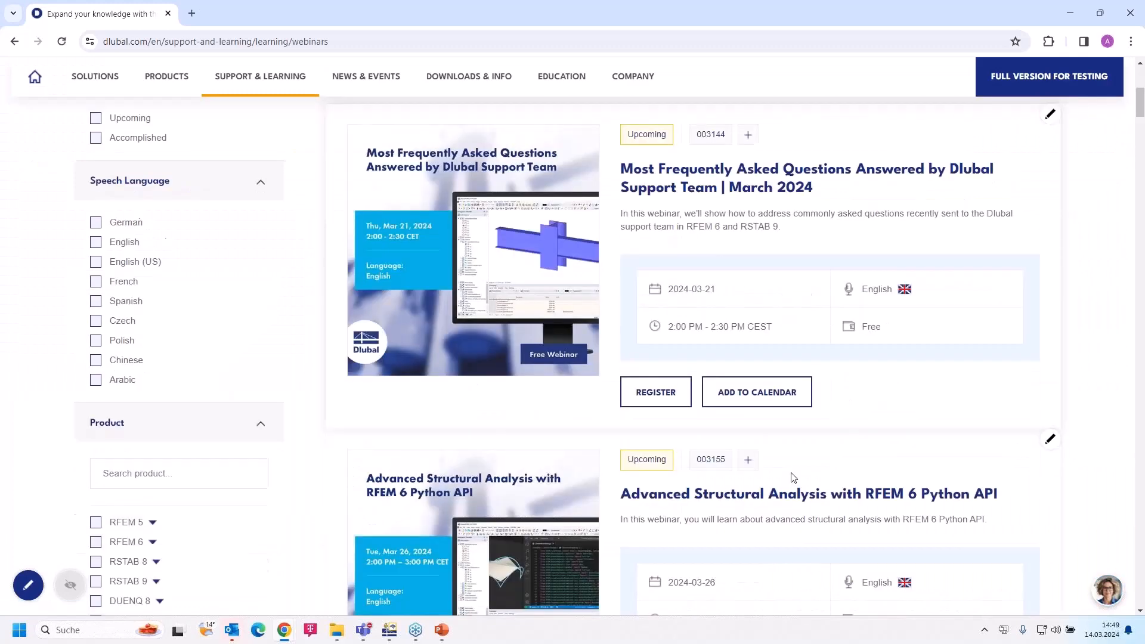
{"action": "scroll", "coordinate": [528, 351], "scroll_direction": "up", "scroll_amount": 2}
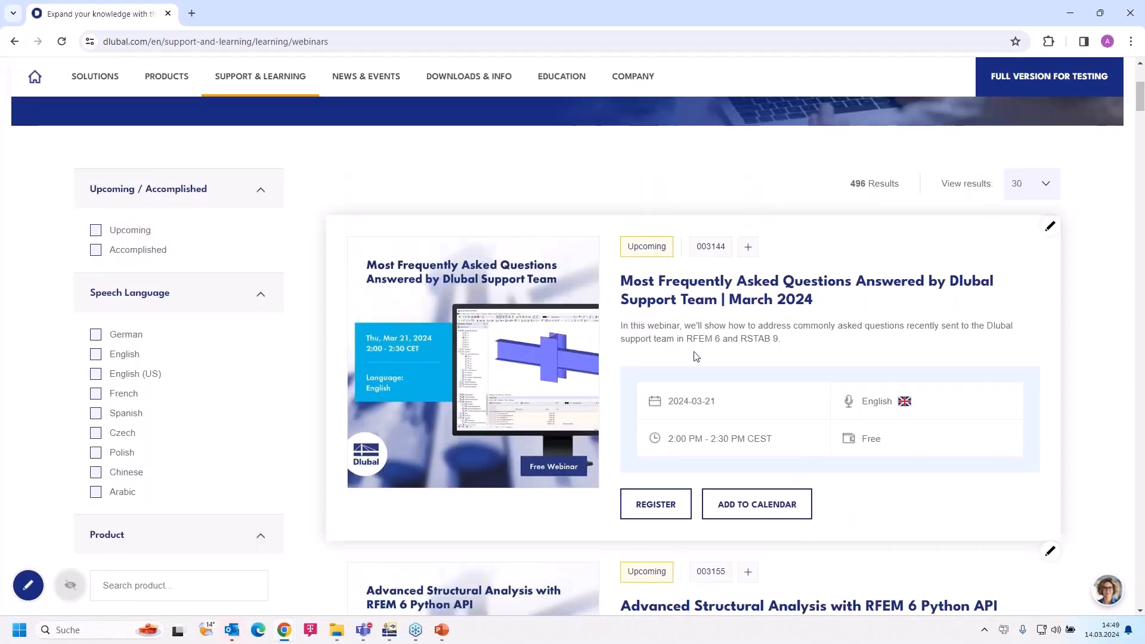
{"action": "scroll", "coordinate": [817, 473], "scroll_direction": "down", "scroll_amount": 1}
{"action": "scroll", "coordinate": [816, 473], "scroll_direction": "down", "scroll_amount": 2}
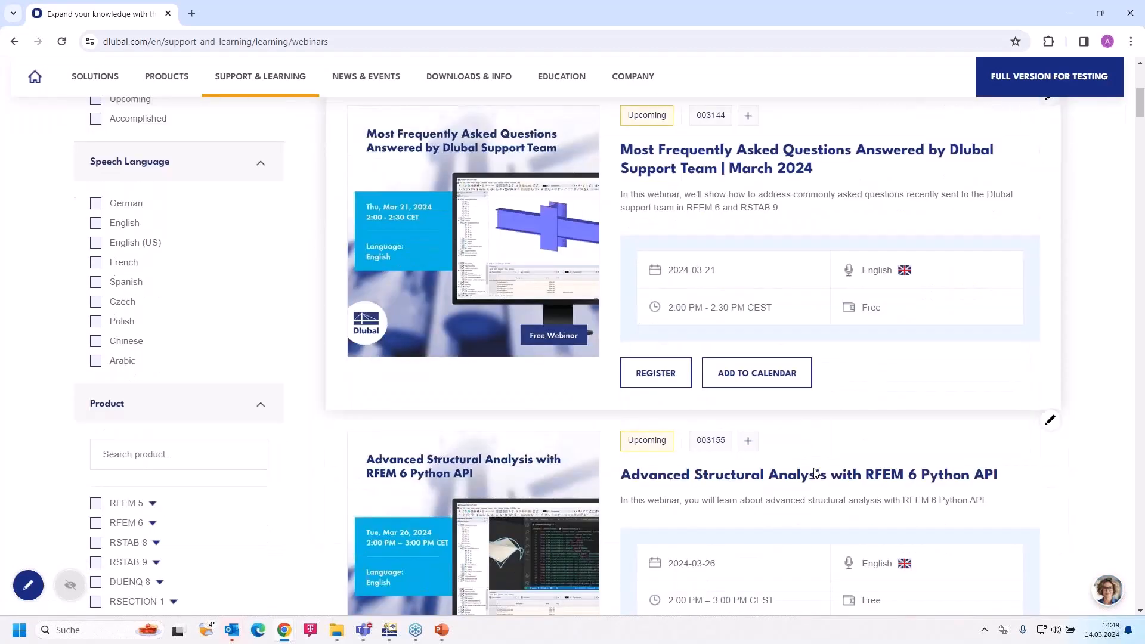
Step: Look through the rest of the webinar list and open the webinar "Optimization of Mass Distribution for Harmonically Excited Structures in RFEM 6"
{"action": "scroll", "coordinate": [813, 471], "scroll_direction": "up", "scroll_amount": 1}
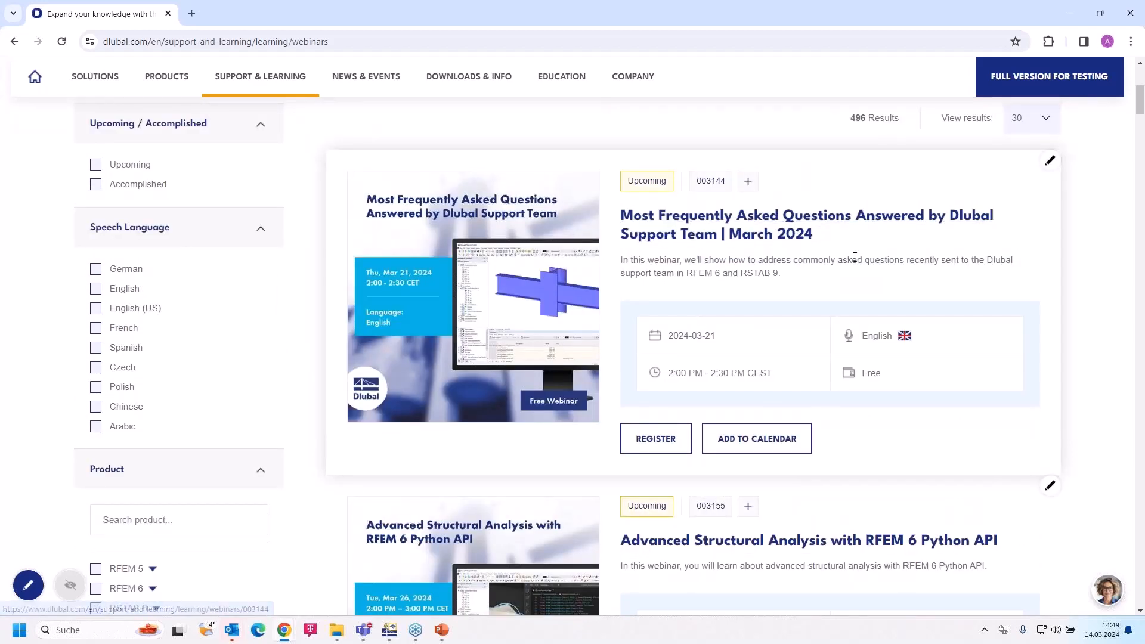
{"action": "scroll", "coordinate": [844, 257], "scroll_direction": "down", "scroll_amount": 1}
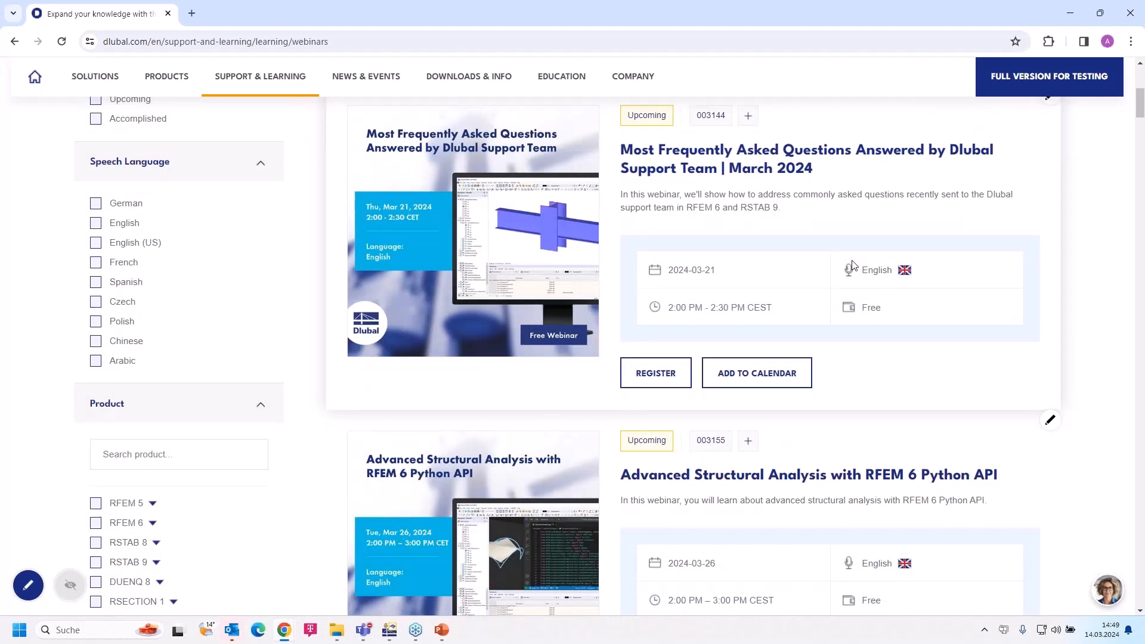
{"action": "scroll", "coordinate": [852, 265], "scroll_direction": "down", "scroll_amount": 3}
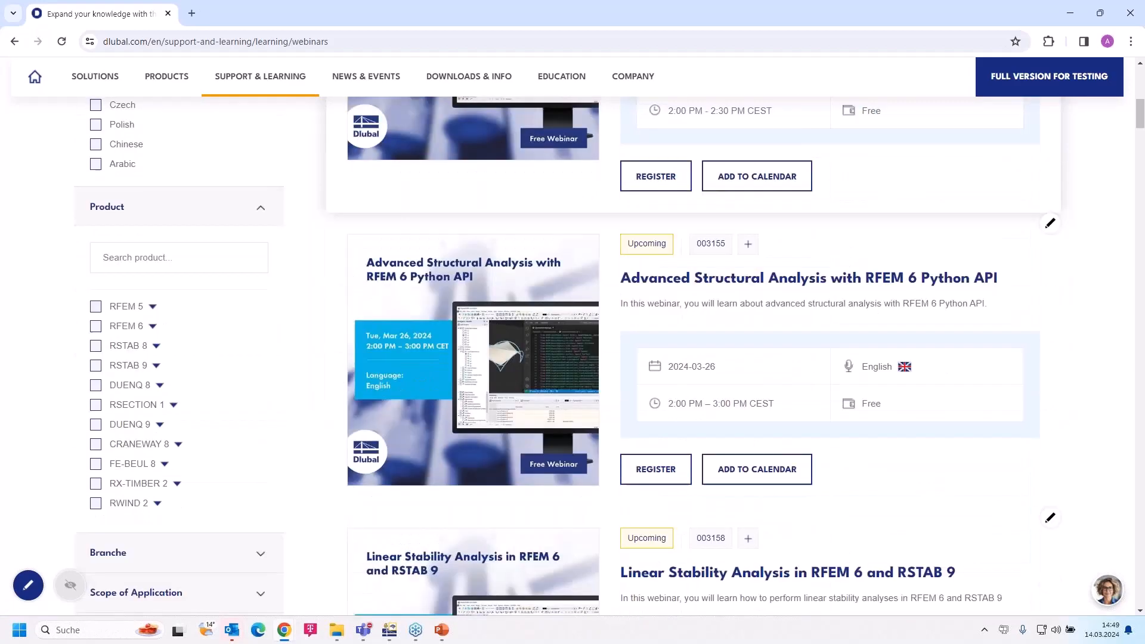
{"action": "scroll", "coordinate": [857, 346], "scroll_direction": "up", "scroll_amount": 1}
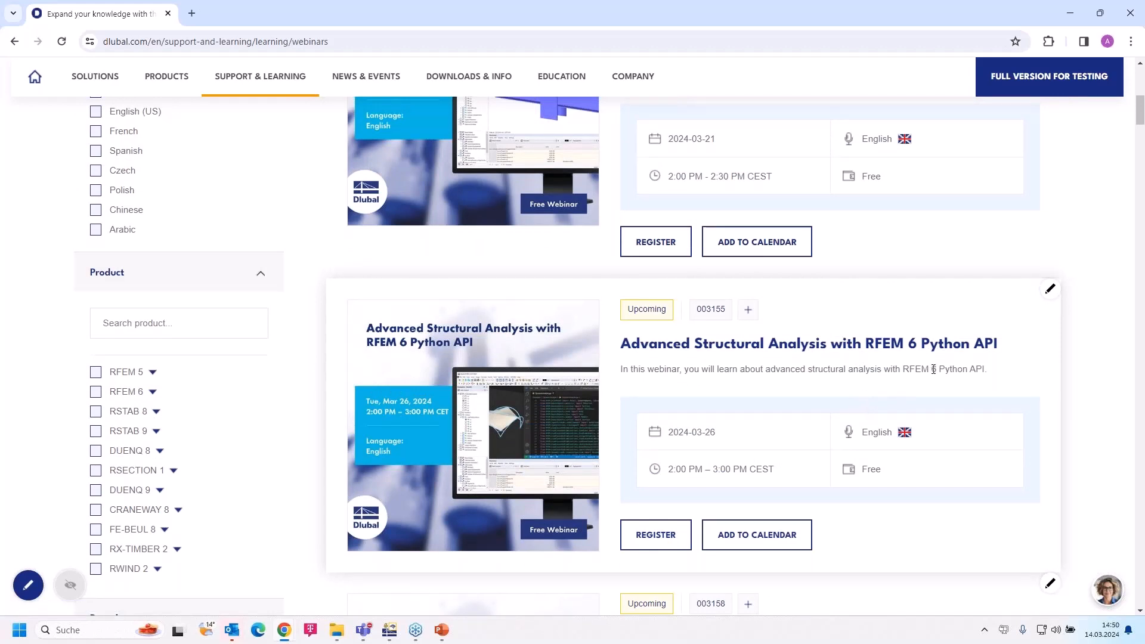
{"action": "scroll", "coordinate": [933, 373], "scroll_direction": "down", "scroll_amount": 6}
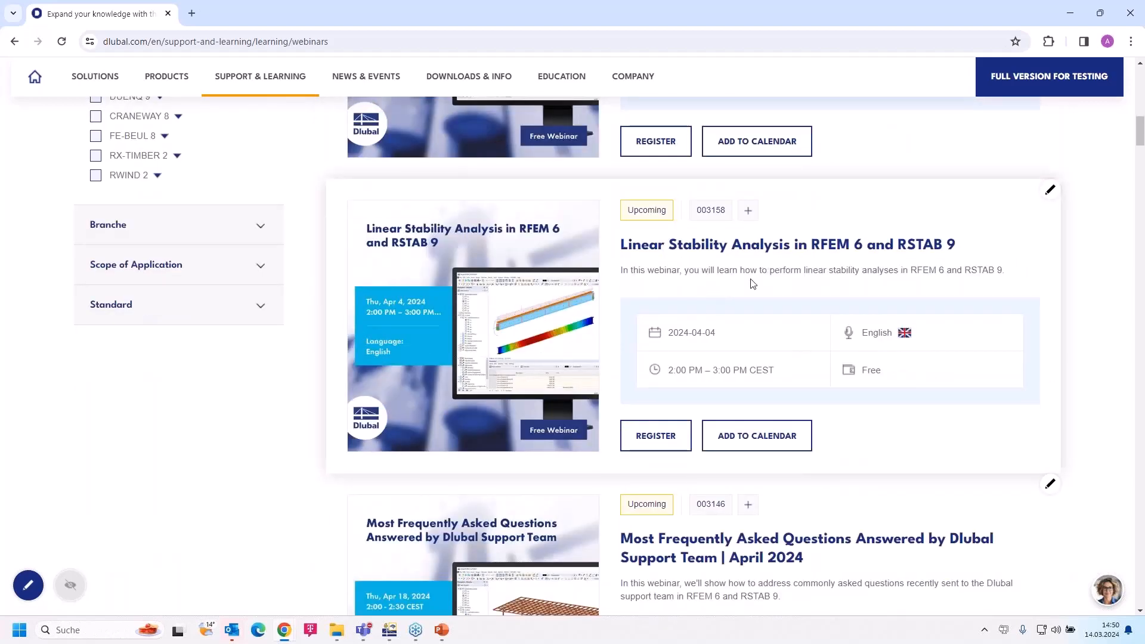
{"action": "scroll", "coordinate": [756, 284], "scroll_direction": "down", "scroll_amount": 10}
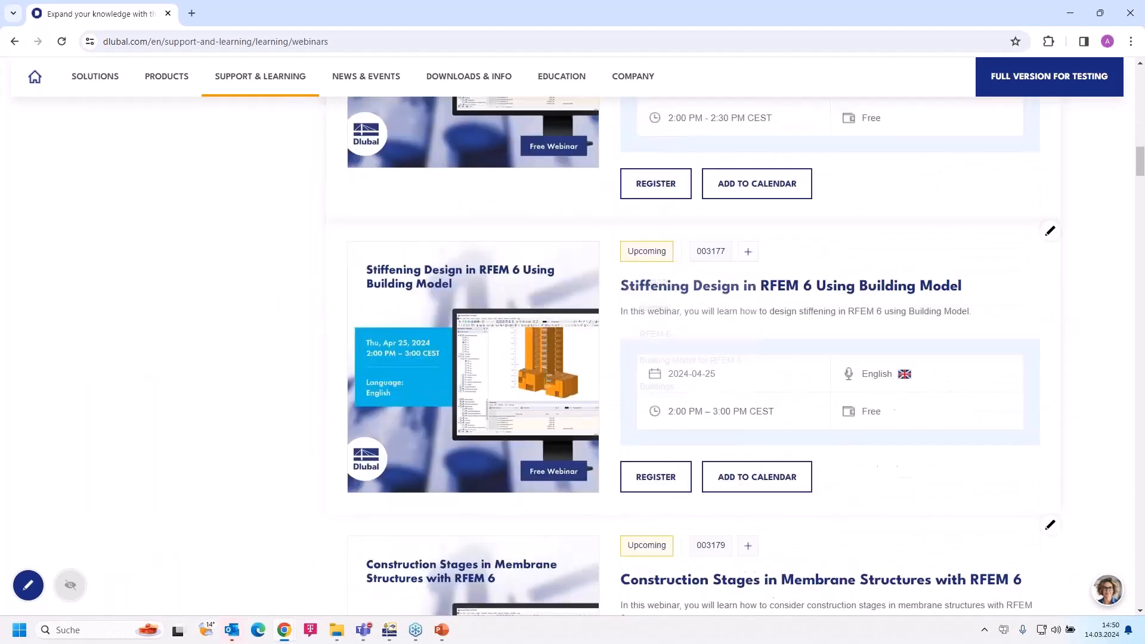
{"action": "scroll", "coordinate": [694, 358], "scroll_direction": "down", "scroll_amount": 5}
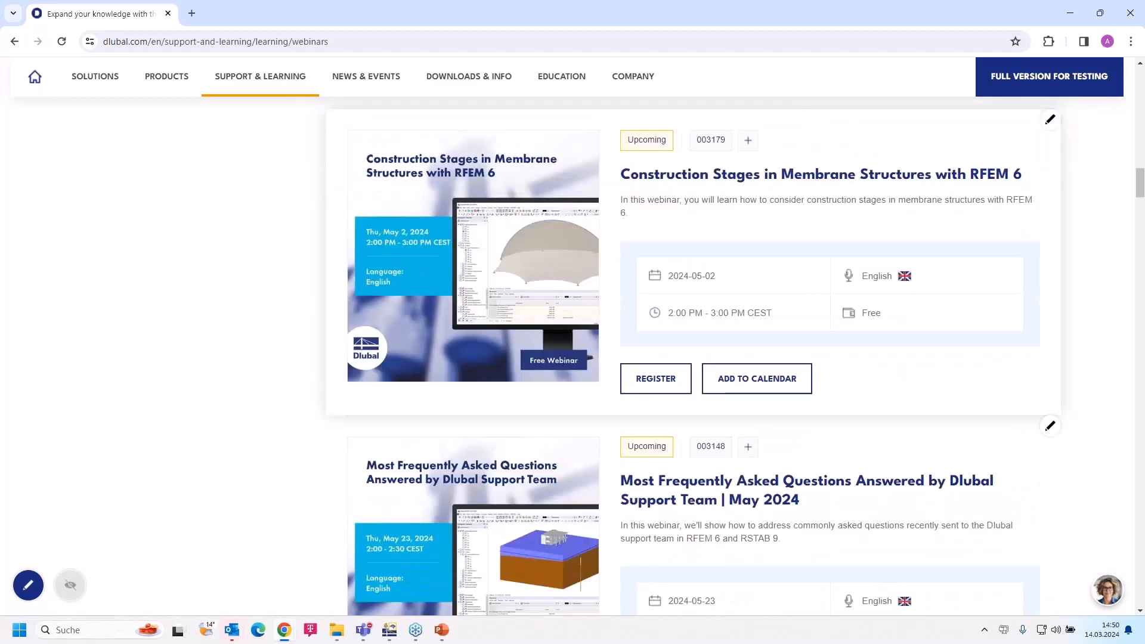
{"action": "scroll", "coordinate": [695, 358], "scroll_direction": "down", "scroll_amount": 10}
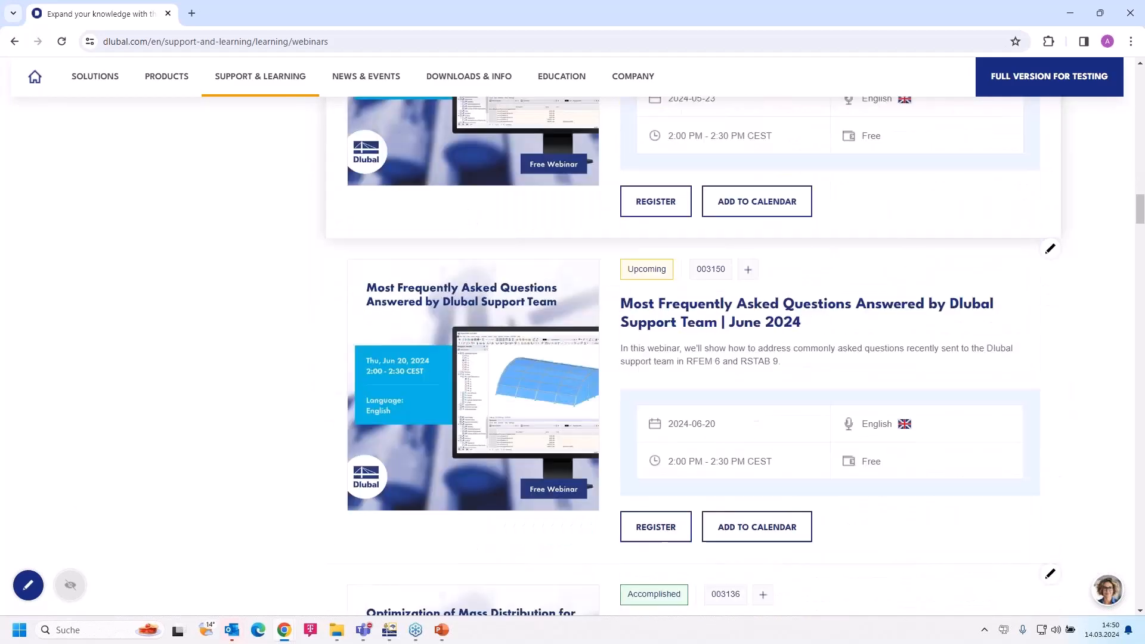
{"action": "scroll", "coordinate": [704, 235], "scroll_direction": "down", "scroll_amount": 3}
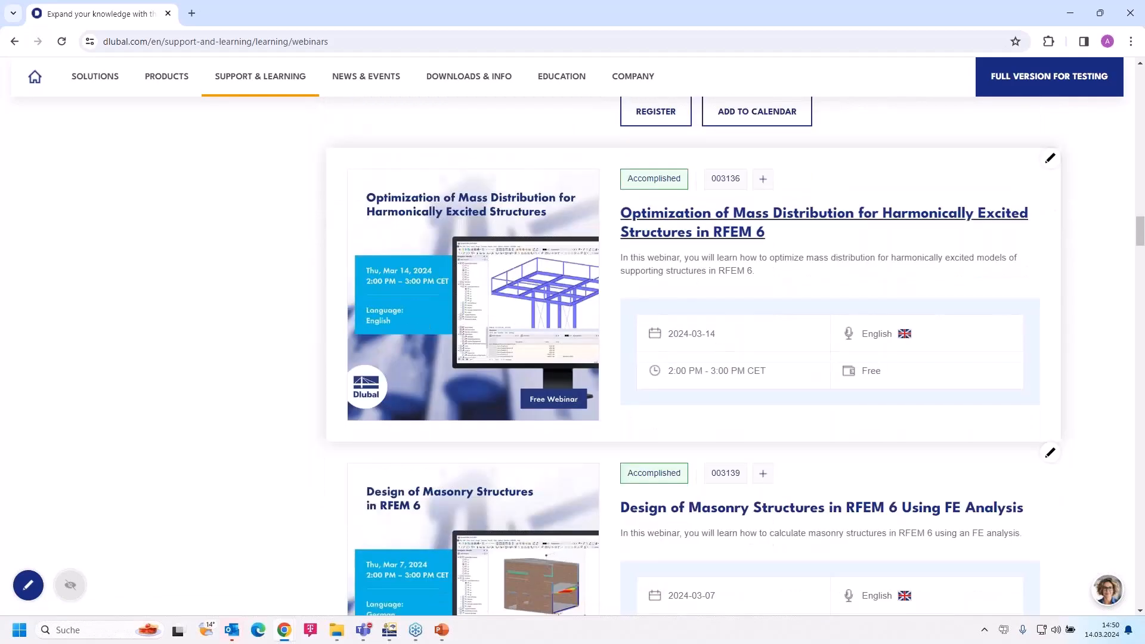
{"action": "left_click", "coordinate": [702, 222]}
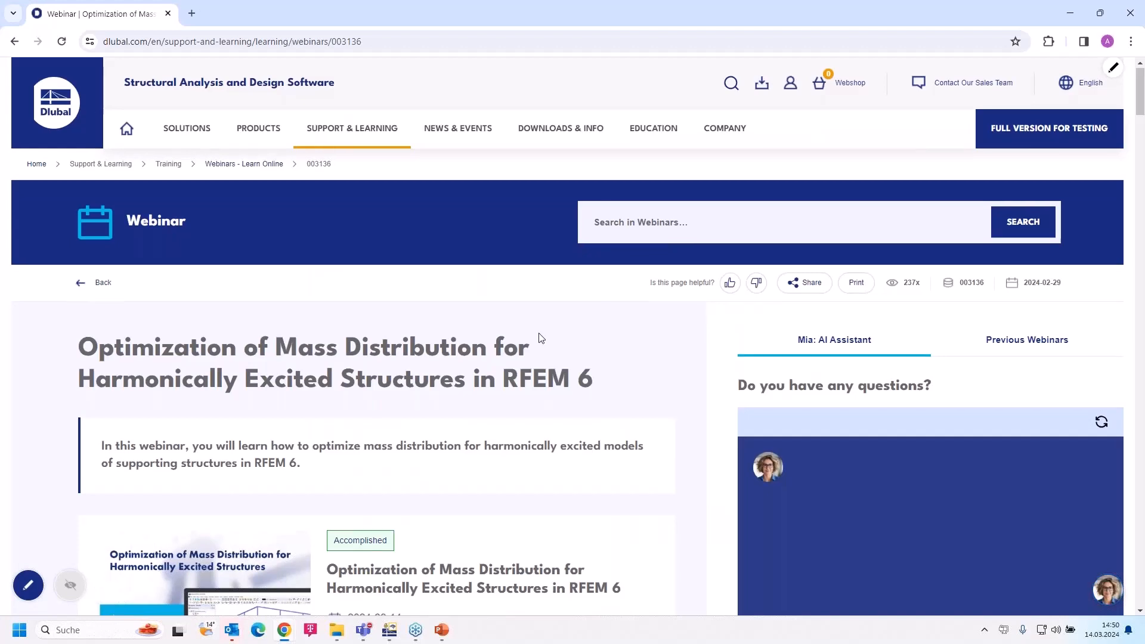
Step: Examine the webinar page's description, time schedule, links and presentation slide download, down to its related Events section
{"action": "scroll", "coordinate": [543, 338], "scroll_direction": "down", "scroll_amount": 1}
{"action": "scroll", "coordinate": [541, 339], "scroll_direction": "up", "scroll_amount": 1}
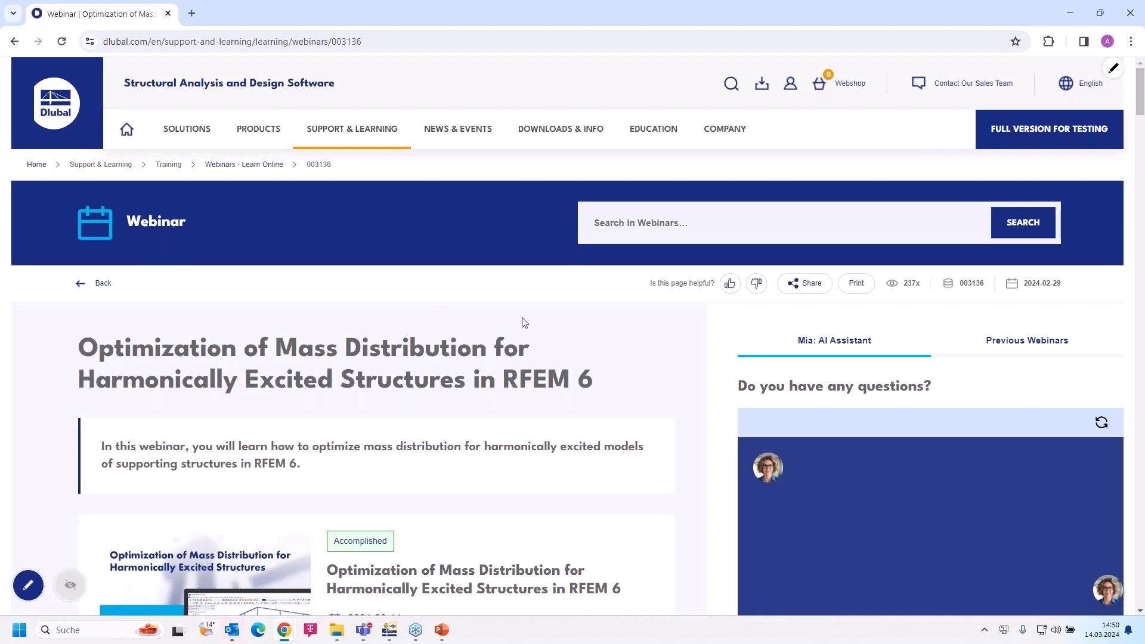
{"action": "scroll", "coordinate": [522, 346], "scroll_direction": "down", "scroll_amount": 6}
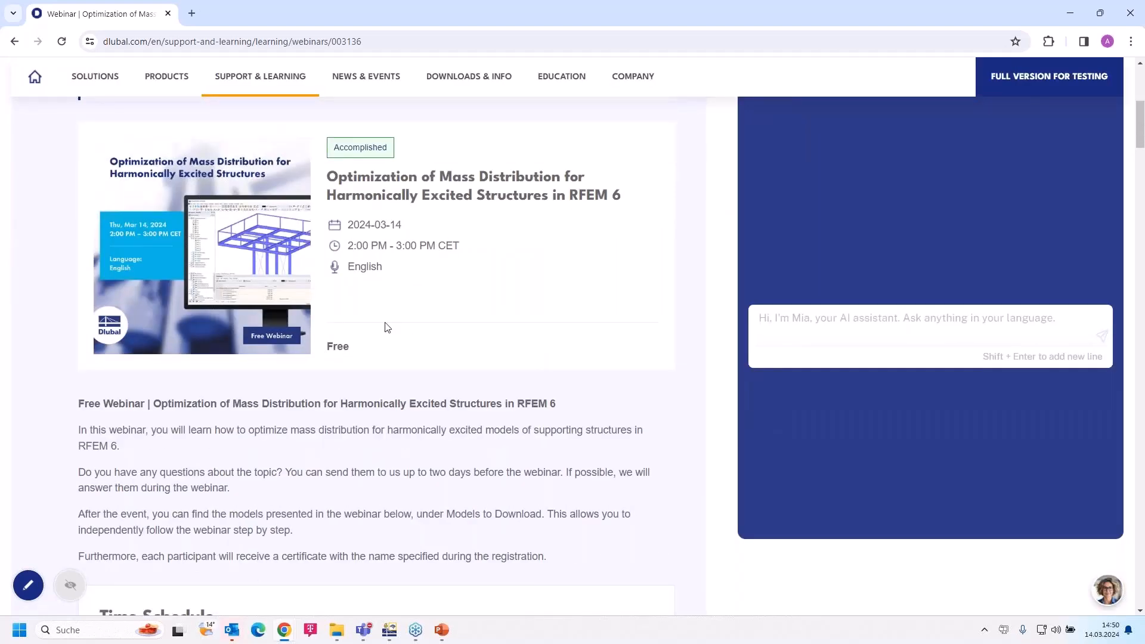
{"action": "scroll", "coordinate": [421, 371], "scroll_direction": "down", "scroll_amount": 12}
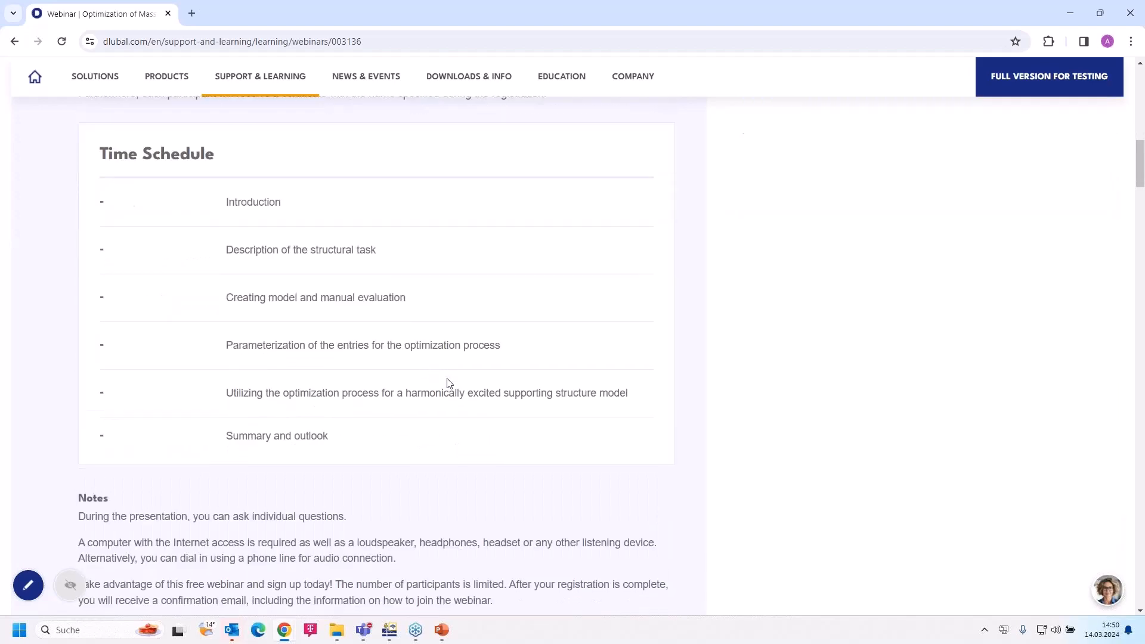
{"action": "scroll", "coordinate": [449, 382], "scroll_direction": "down", "scroll_amount": 11}
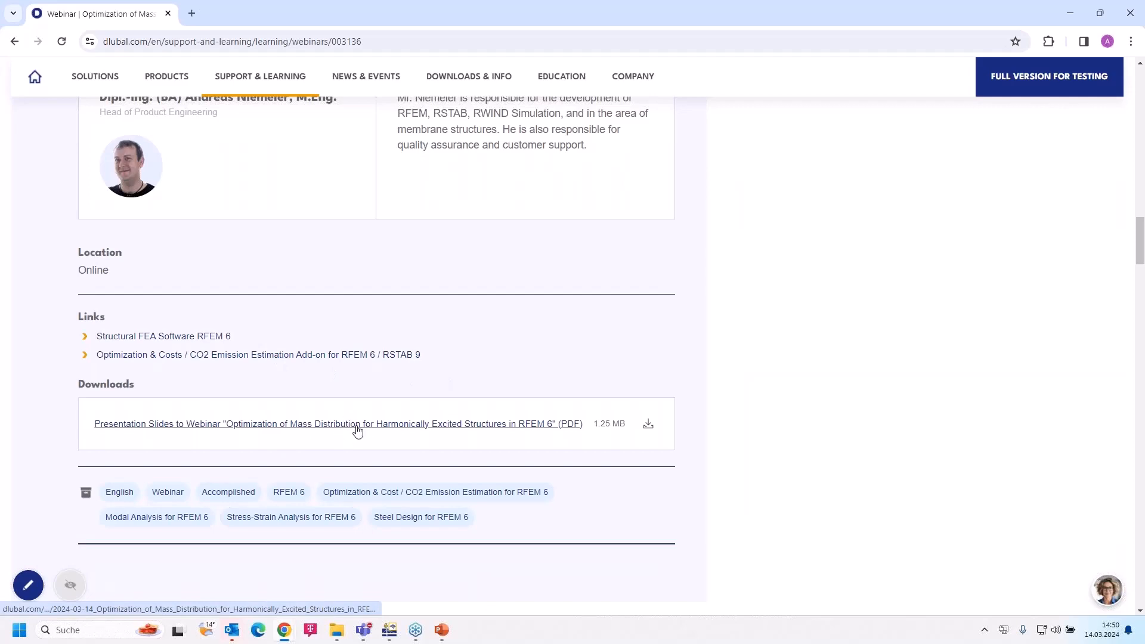
{"action": "scroll", "coordinate": [349, 427], "scroll_direction": "down", "scroll_amount": 2}
{"action": "scroll", "coordinate": [353, 424], "scroll_direction": "down", "scroll_amount": 15}
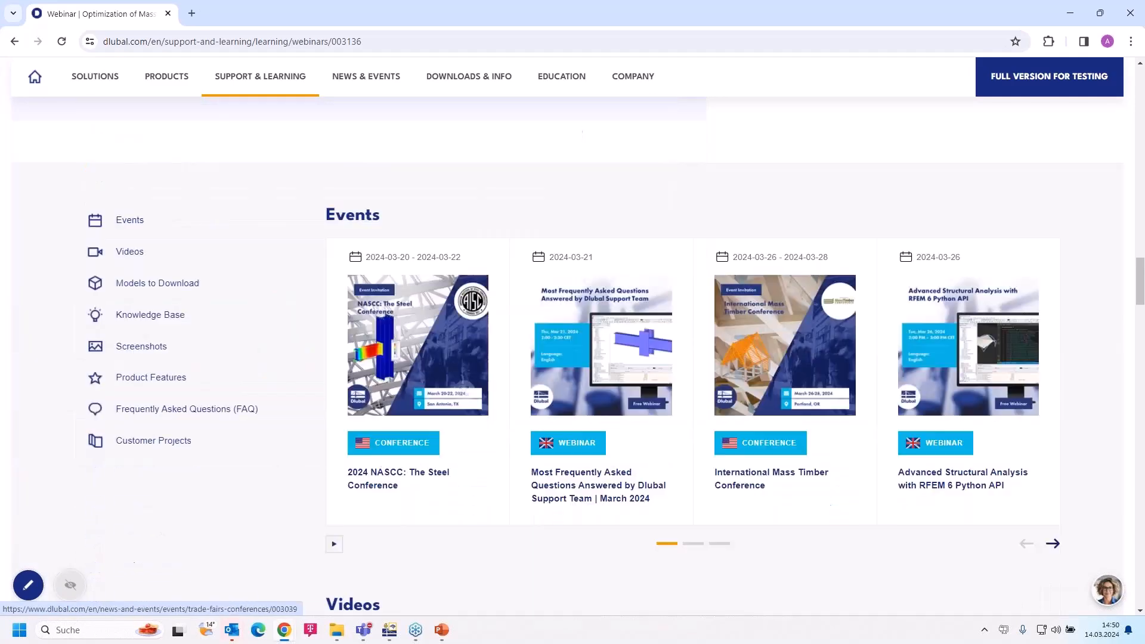